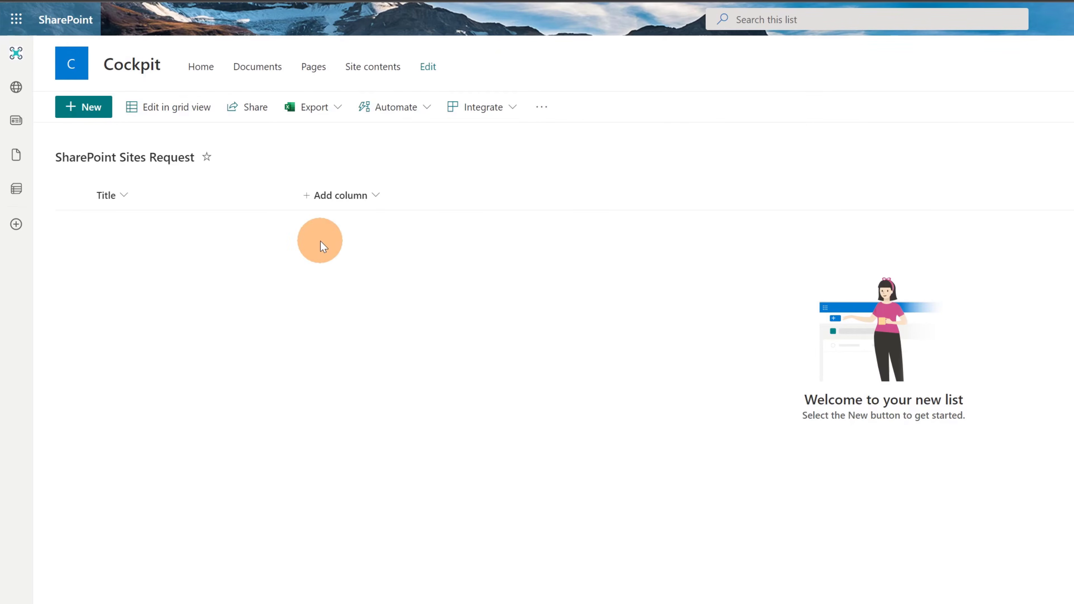
Add a single-line text column named 'Reason' to the SharePoint Sites Request list.
{"action": "left_click", "coordinate": [356, 191]}
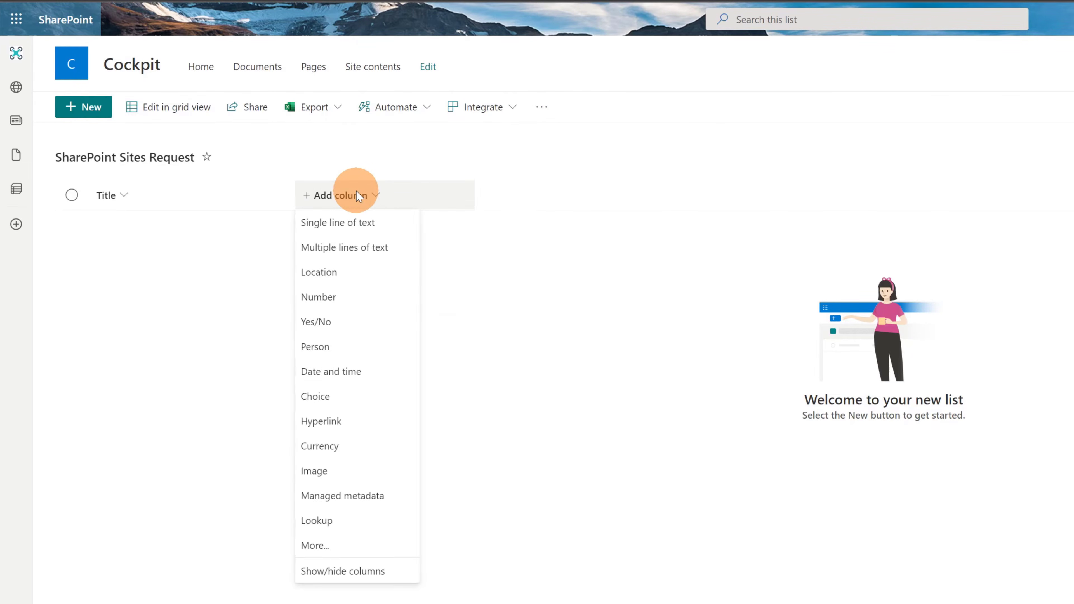
{"action": "left_click", "coordinate": [342, 233]}
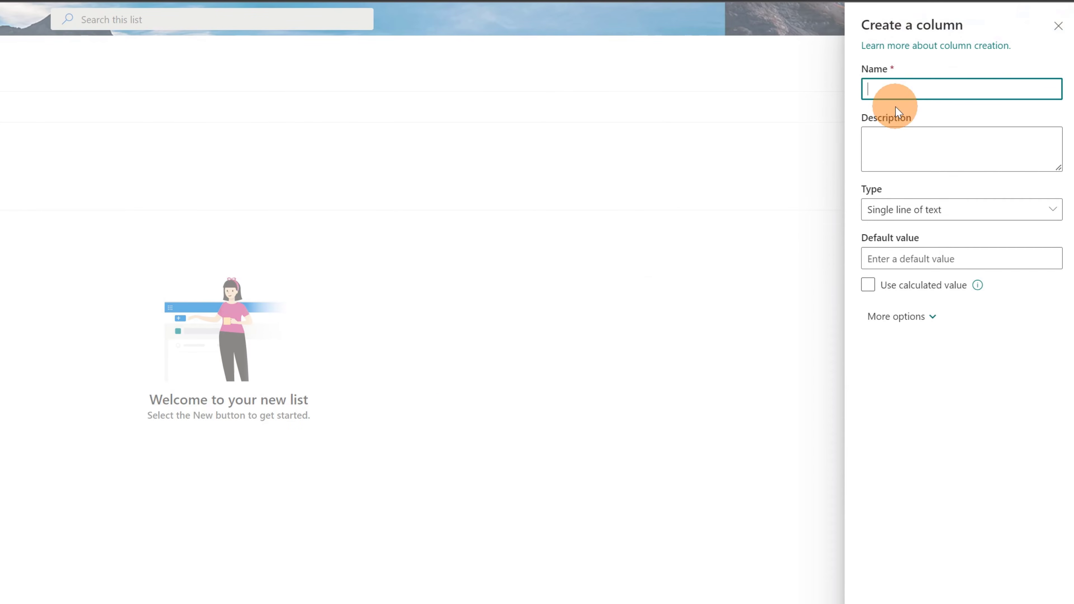
{"action": "type", "text": "Reason"}
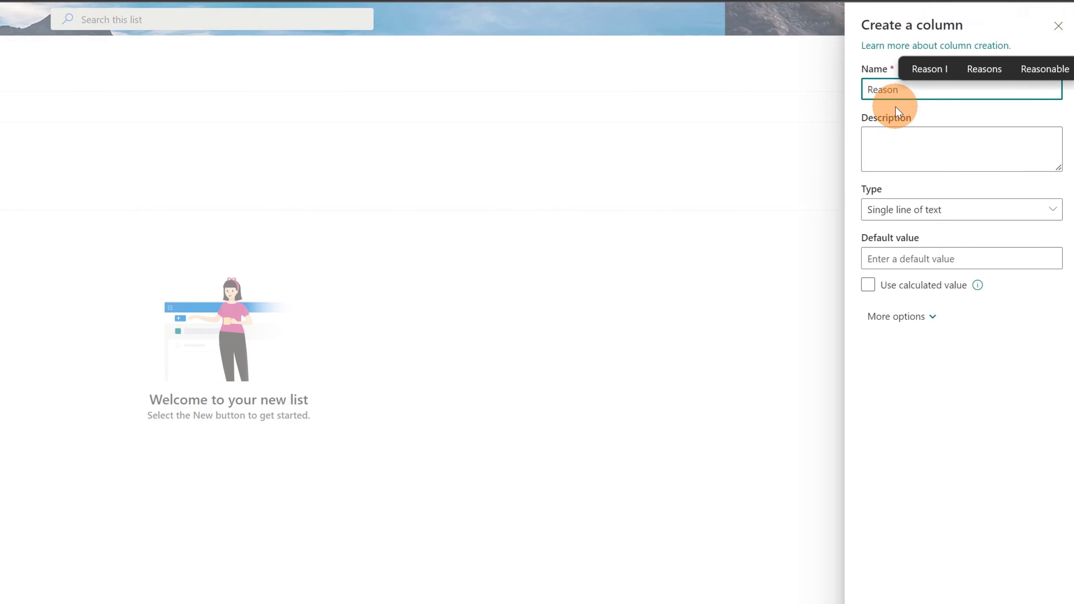
{"action": "left_click", "coordinate": [887, 582]}
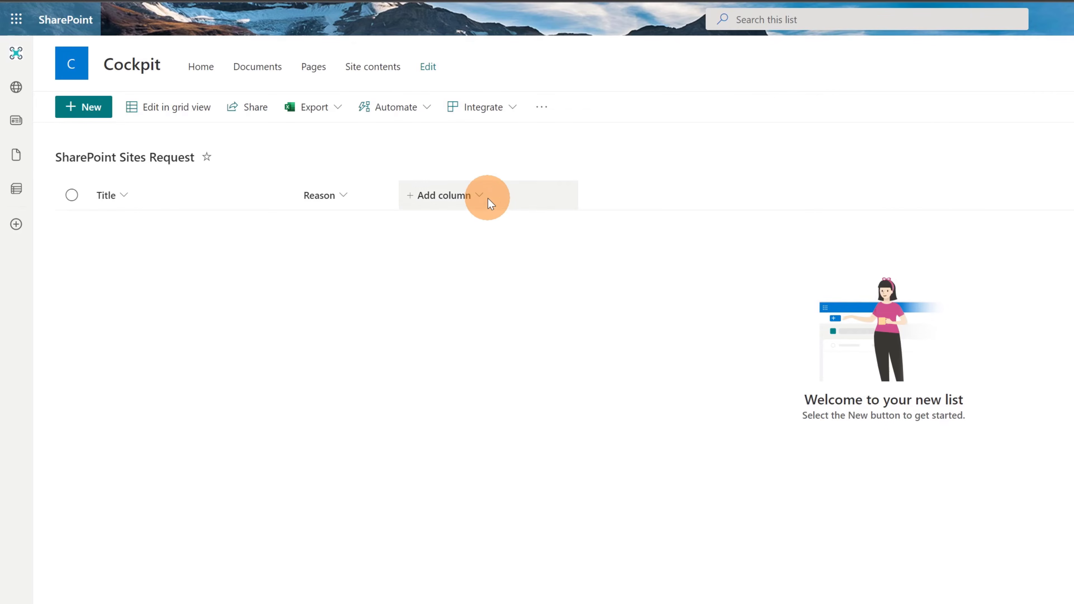
Create a choice column named 'Status' with choices Create and In Progress.
{"action": "left_click", "coordinate": [487, 198]}
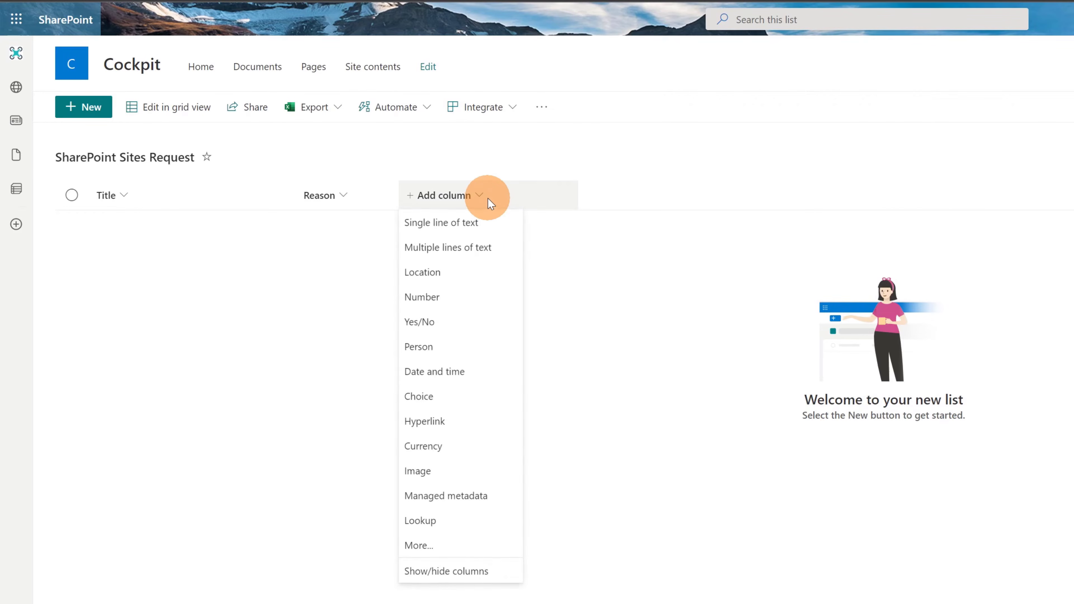
{"action": "left_click", "coordinate": [442, 396]}
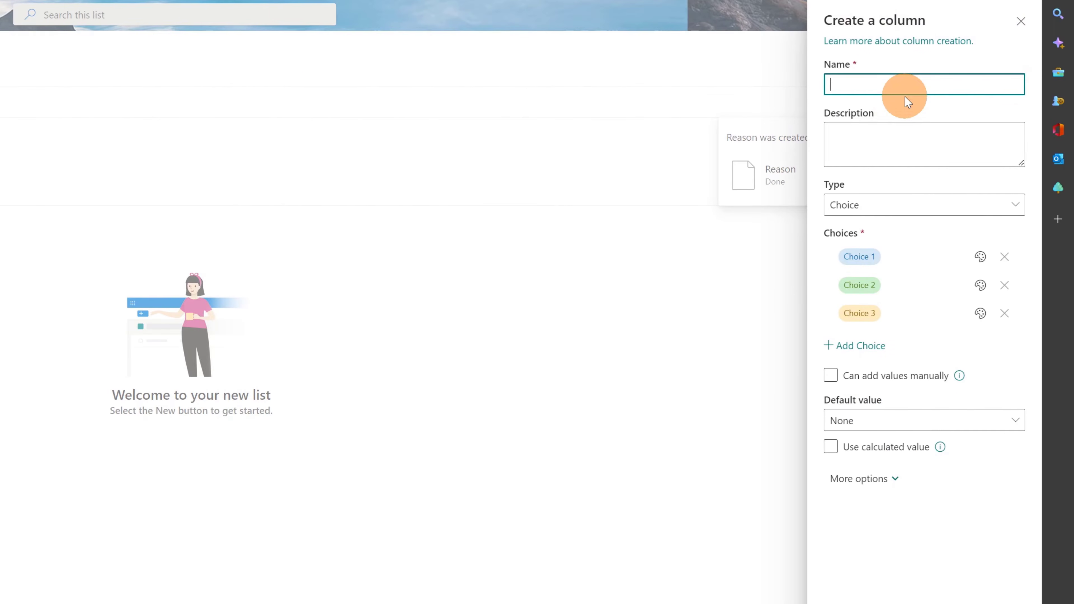
{"action": "type", "text": "Status"}
{"action": "left_click", "coordinate": [876, 257]}
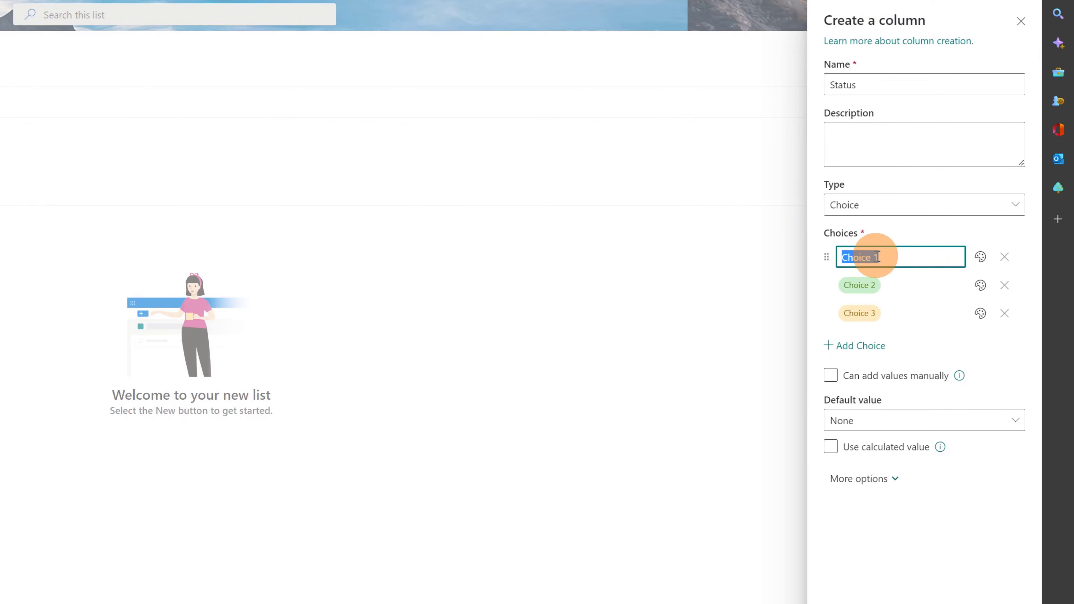
{"action": "type", "text": "Create"}
{"action": "left_click", "coordinate": [870, 283]}
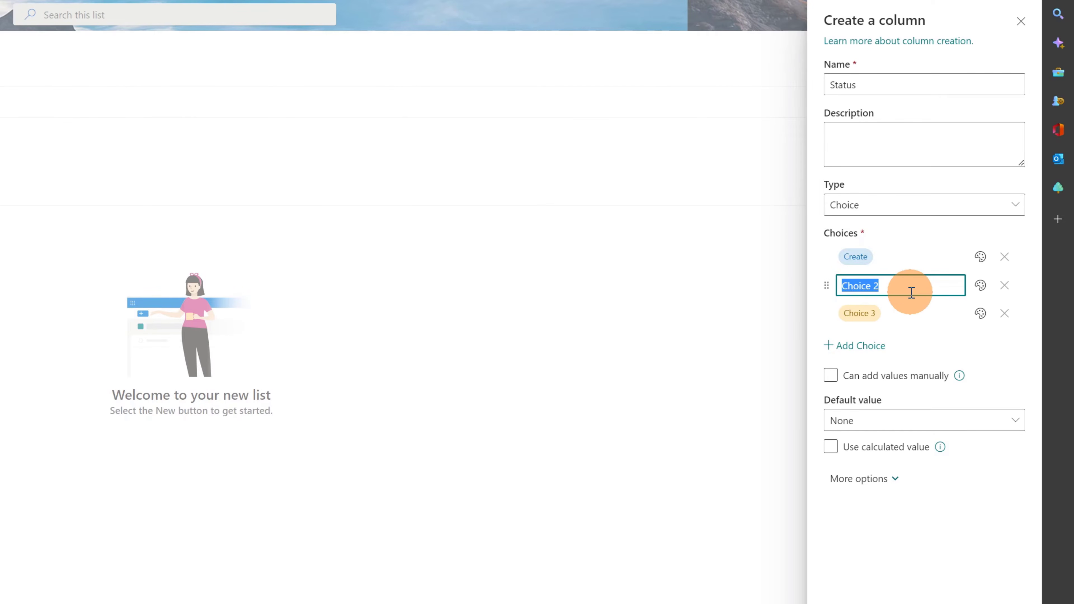
{"action": "type", "text": "In Progress"}
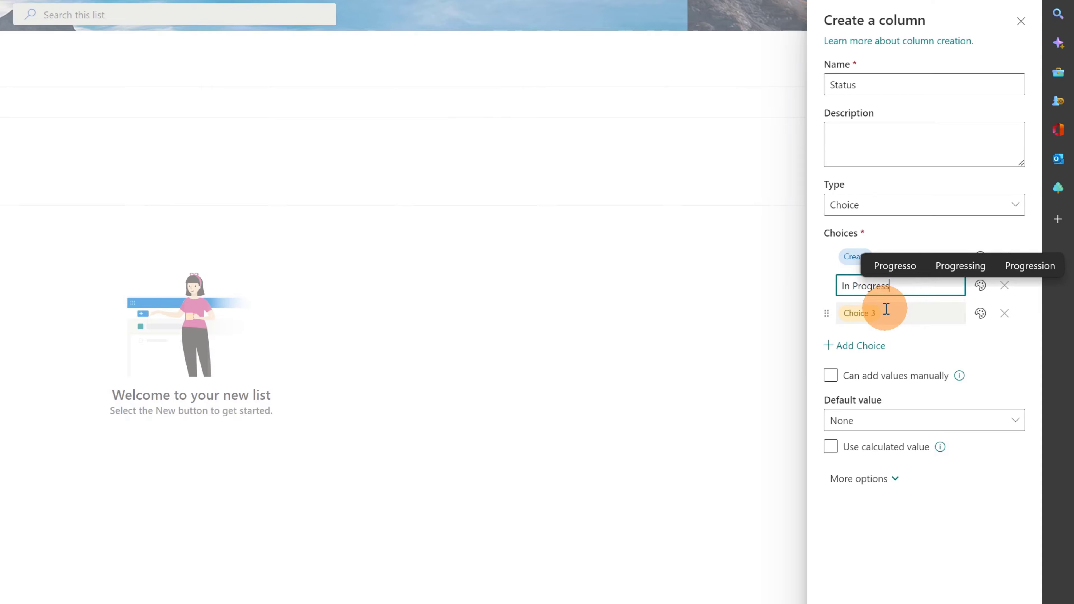
Add the Completed and Approved choices and save the Status column.
{"action": "left_click", "coordinate": [905, 314]}
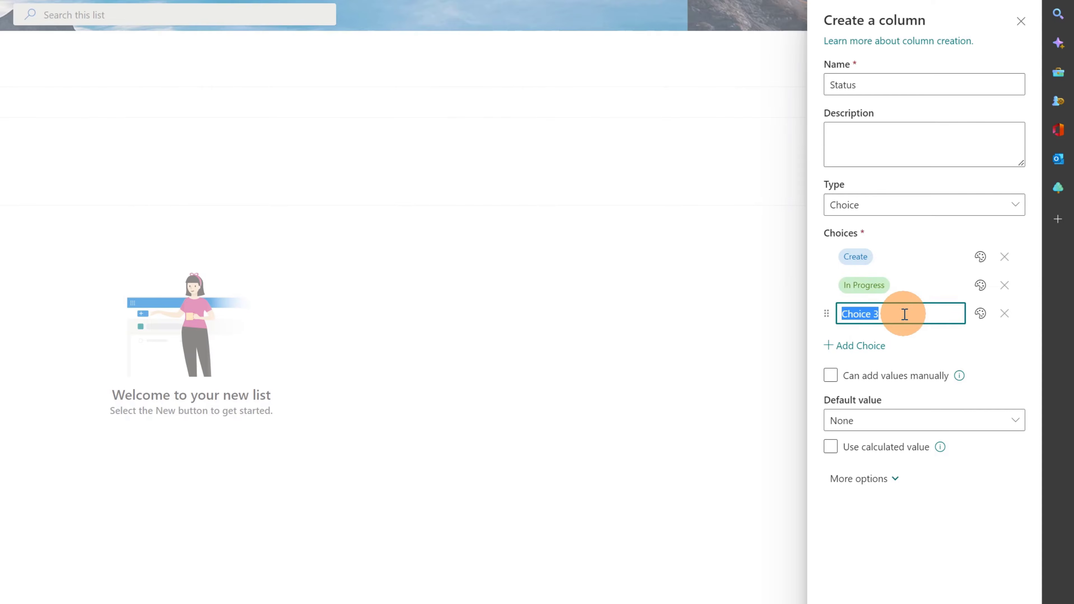
{"action": "type", "text": "Coml"}
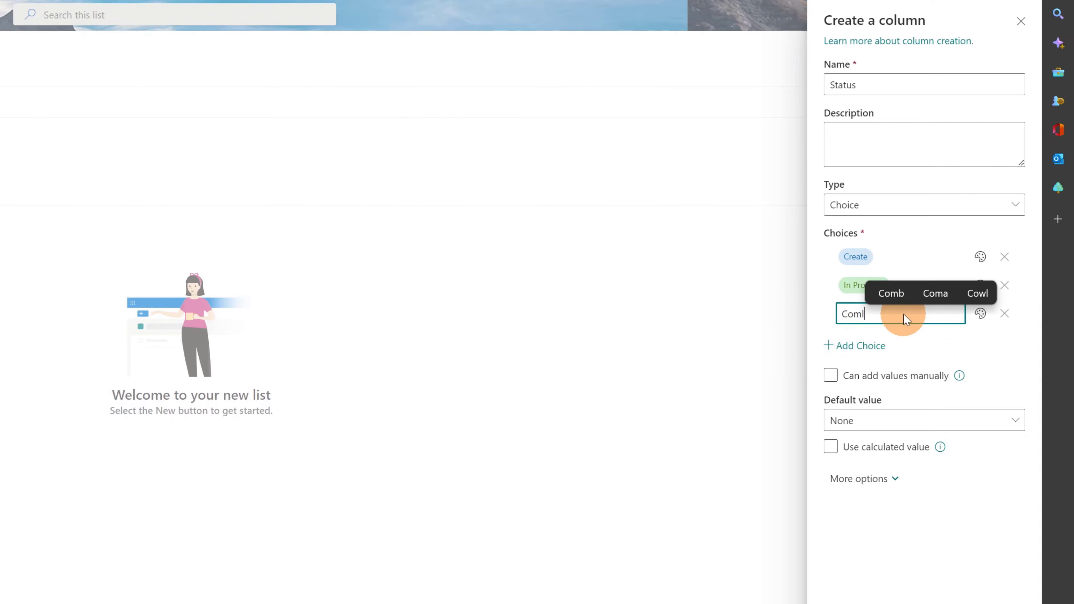
{"action": "key", "text": "BackSpace"}
{"action": "type", "text": "pleted"}
{"action": "left_click", "coordinate": [881, 345]}
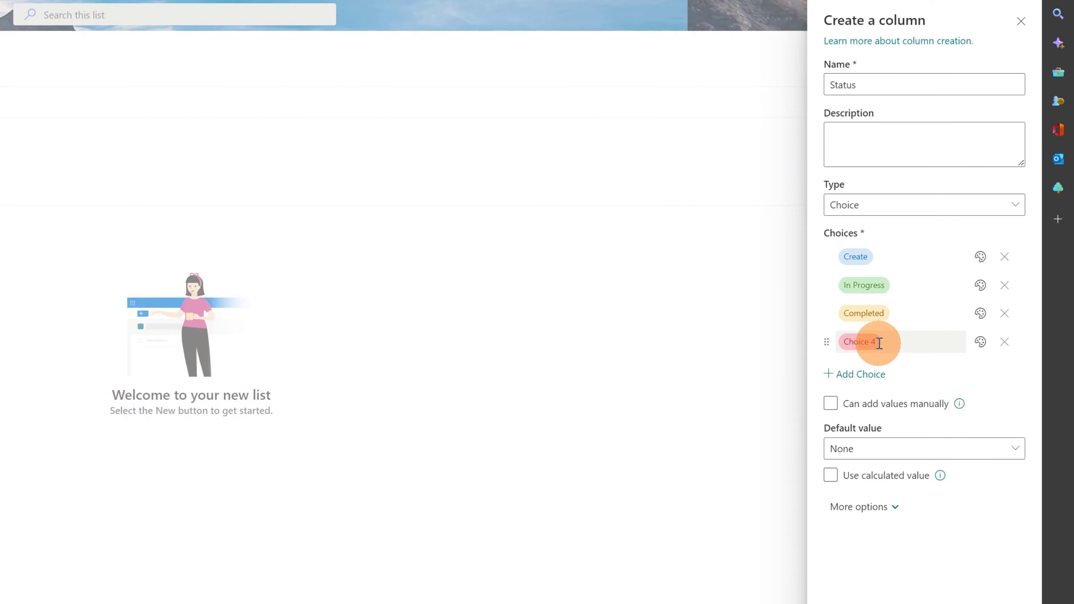
{"action": "left_click", "coordinate": [880, 344]}
{"action": "type", "text": "Approved"}
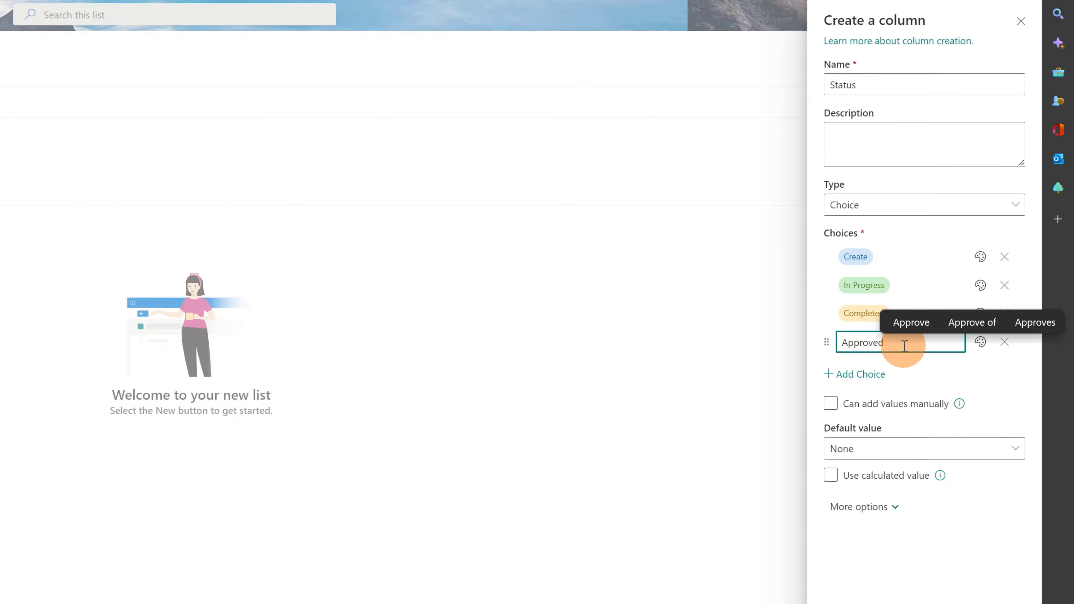
{"action": "left_click", "coordinate": [904, 599]}
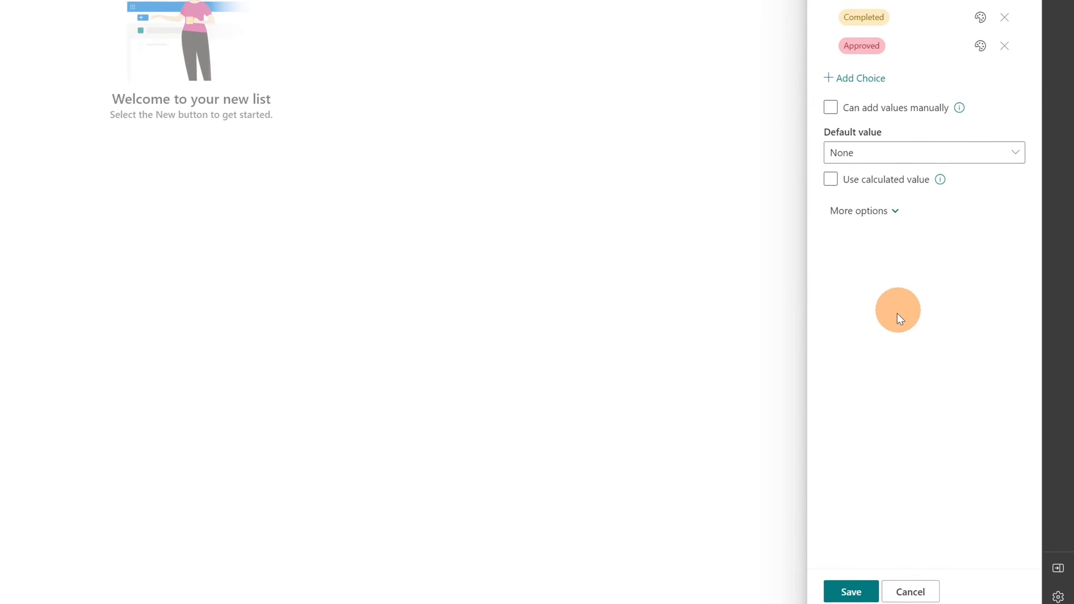
{"action": "left_click", "coordinate": [853, 585]}
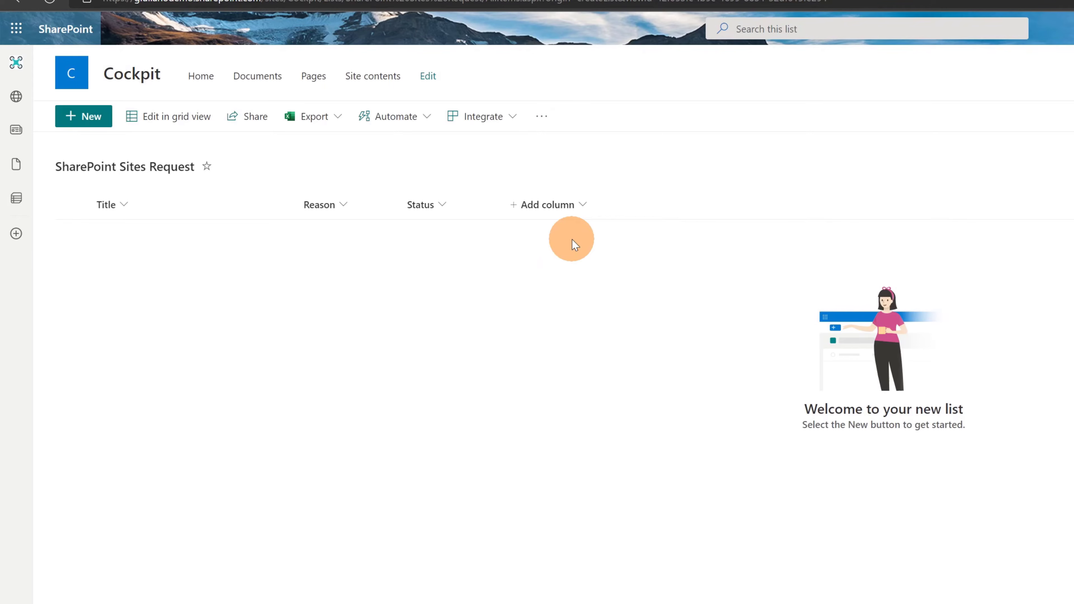
Add a Person column named 'Owner' to the list after Status.
{"action": "left_click", "coordinate": [551, 210]}
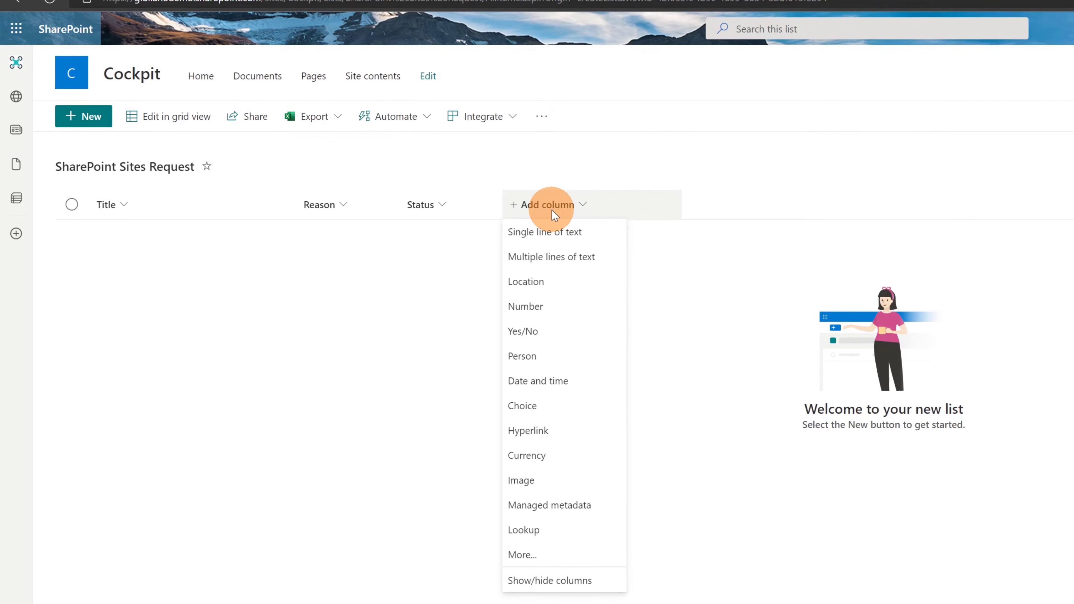
{"action": "left_click", "coordinate": [526, 357]}
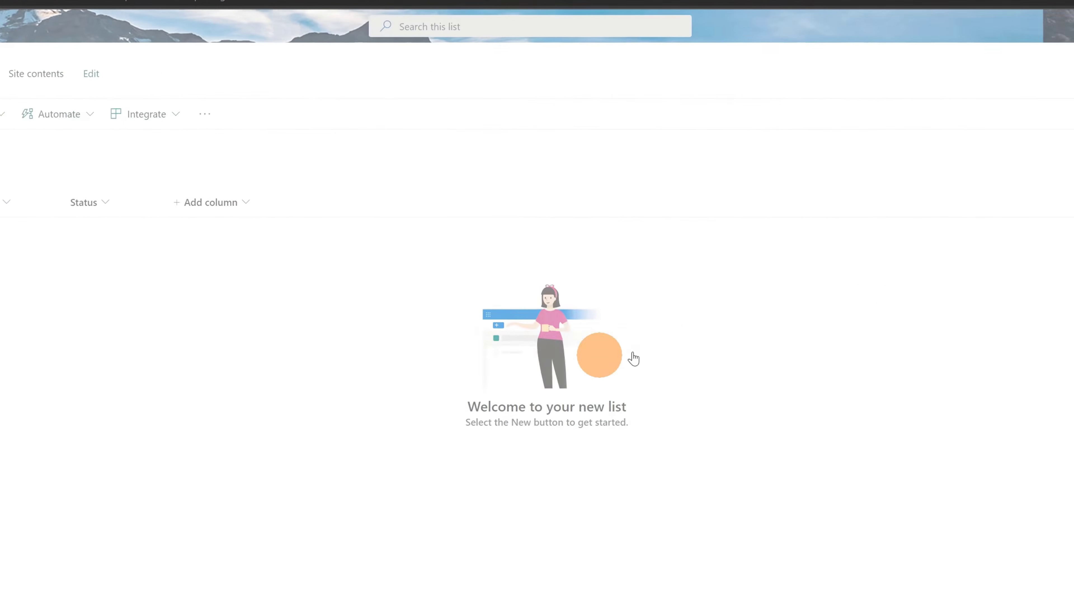
{"action": "left_click", "coordinate": [936, 95]}
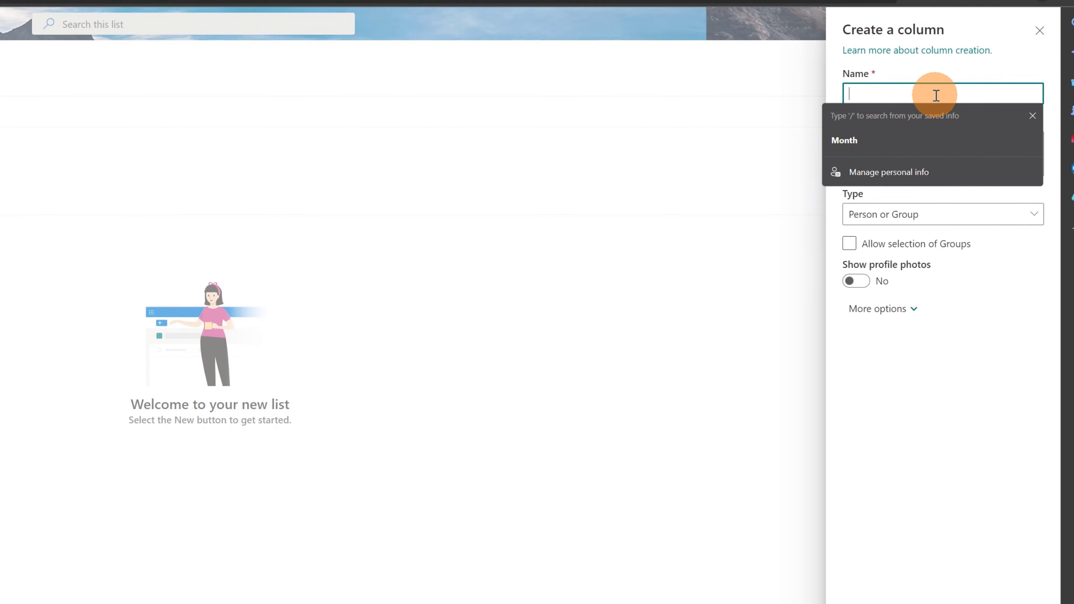
{"action": "type", "text": "Owner"}
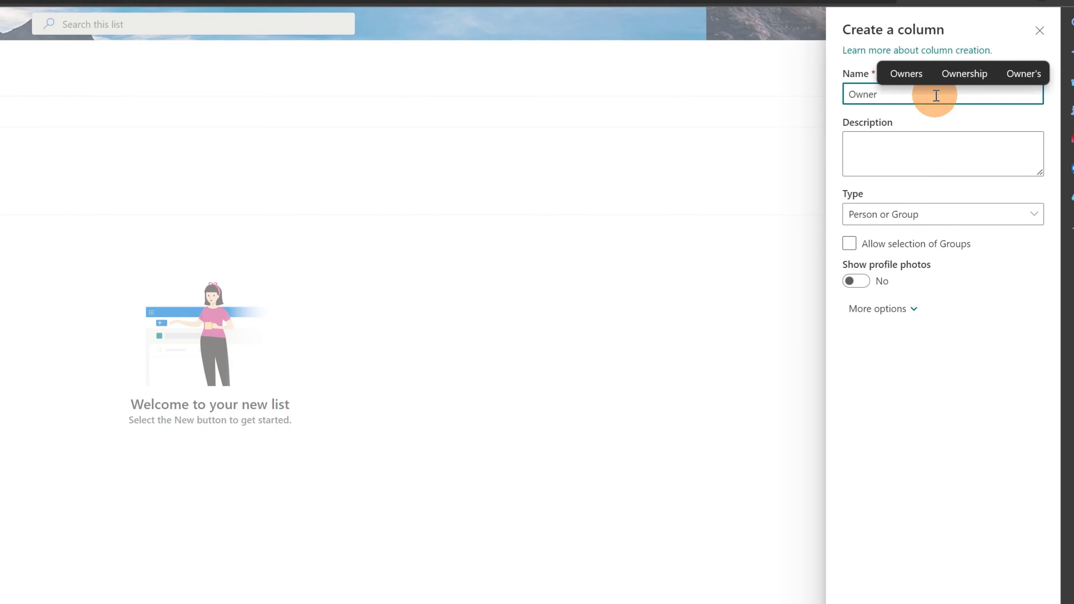
{"action": "left_click", "coordinate": [920, 322]}
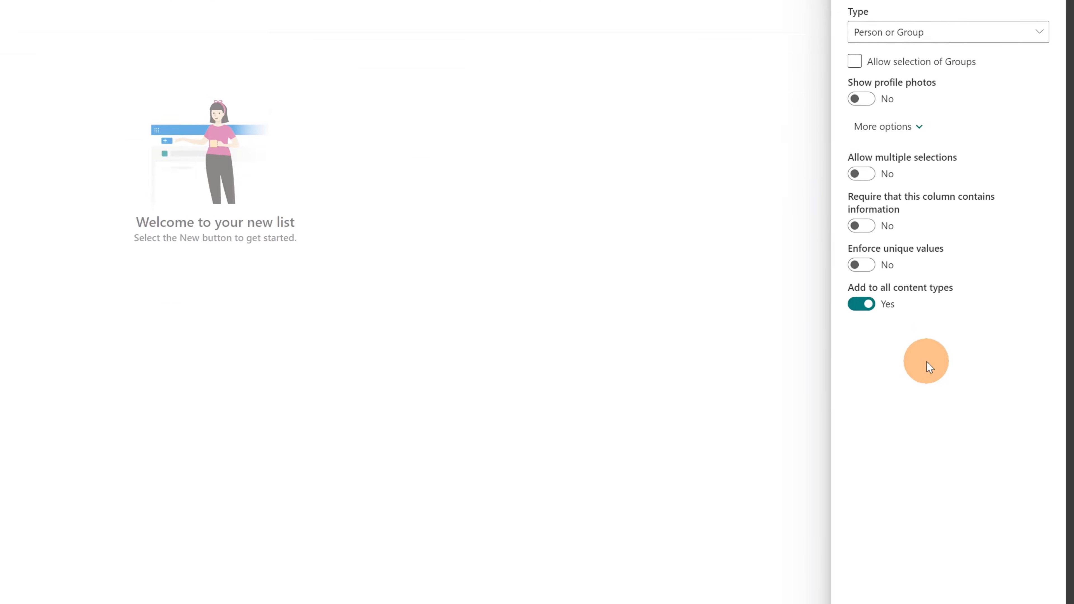
{"action": "left_click", "coordinate": [884, 578]}
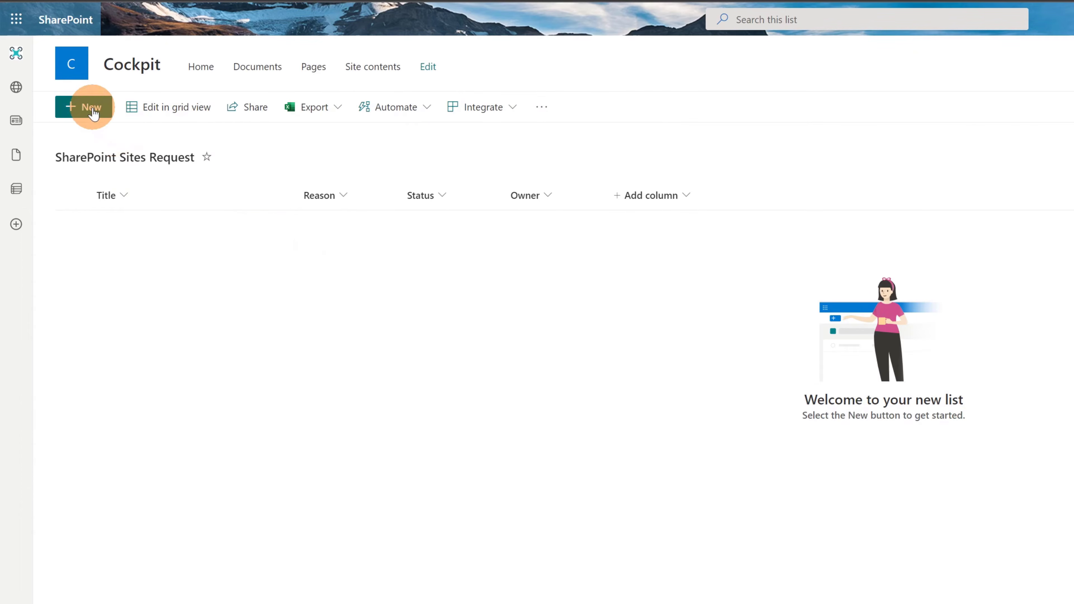
{"action": "left_click", "coordinate": [16, 19]}
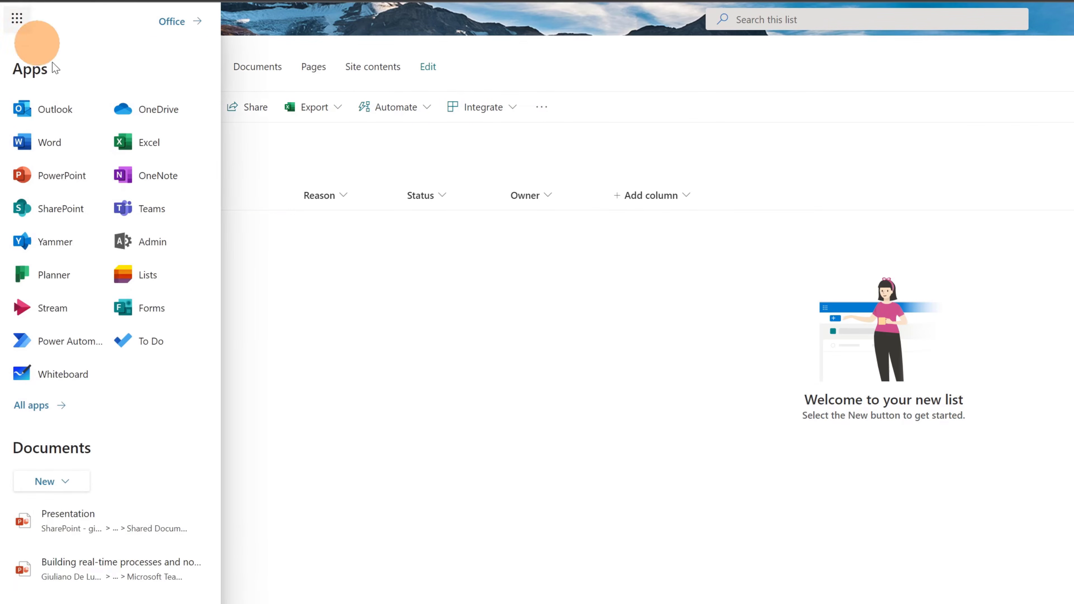
Create a new blank form in Forms titled 'SharePoint Sites Self-Service Request'.
{"action": "left_click", "coordinate": [150, 308]}
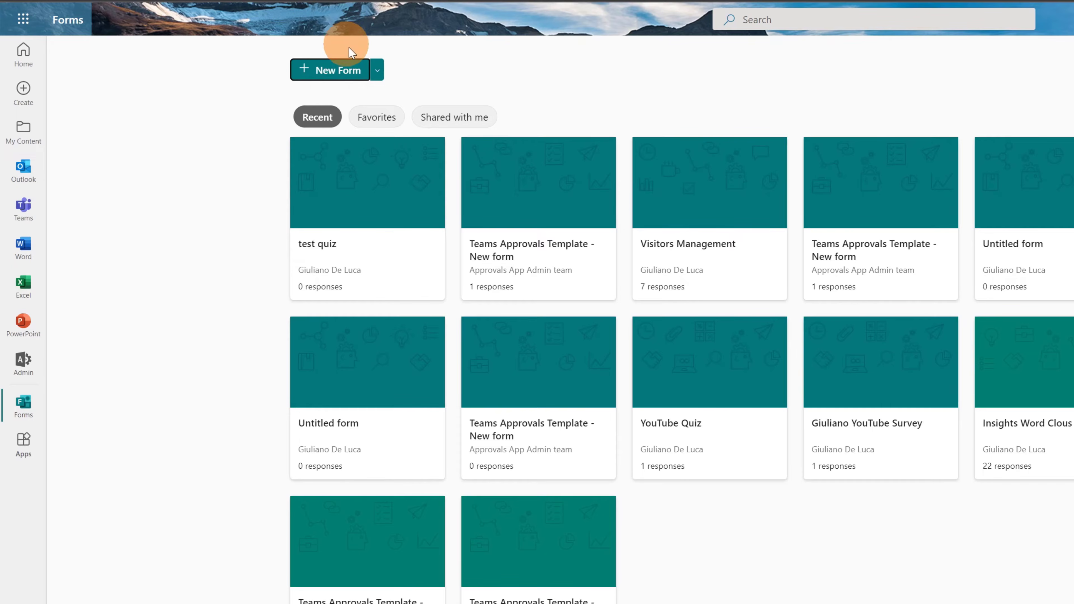
{"action": "left_click", "coordinate": [332, 75]}
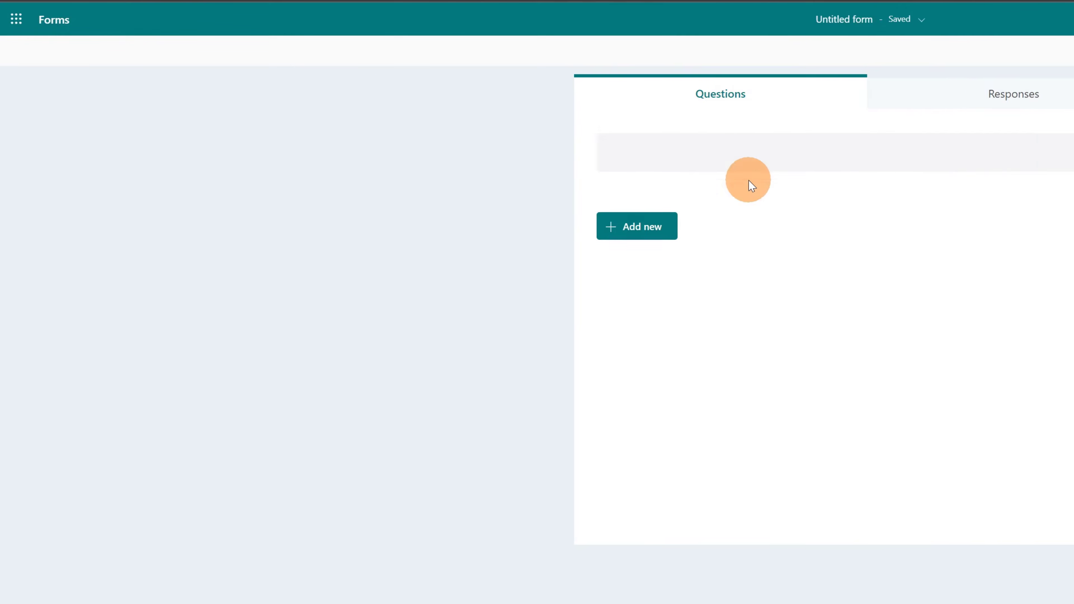
{"action": "type", "text": "SharePoint Sites Self-Service Request"}
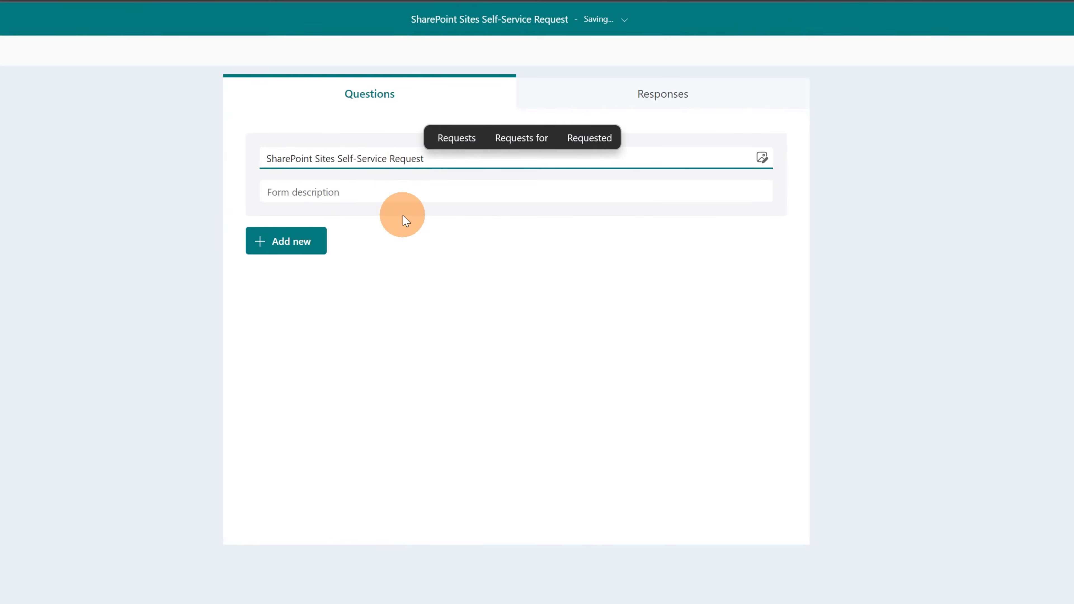
{"action": "left_click", "coordinate": [391, 264]}
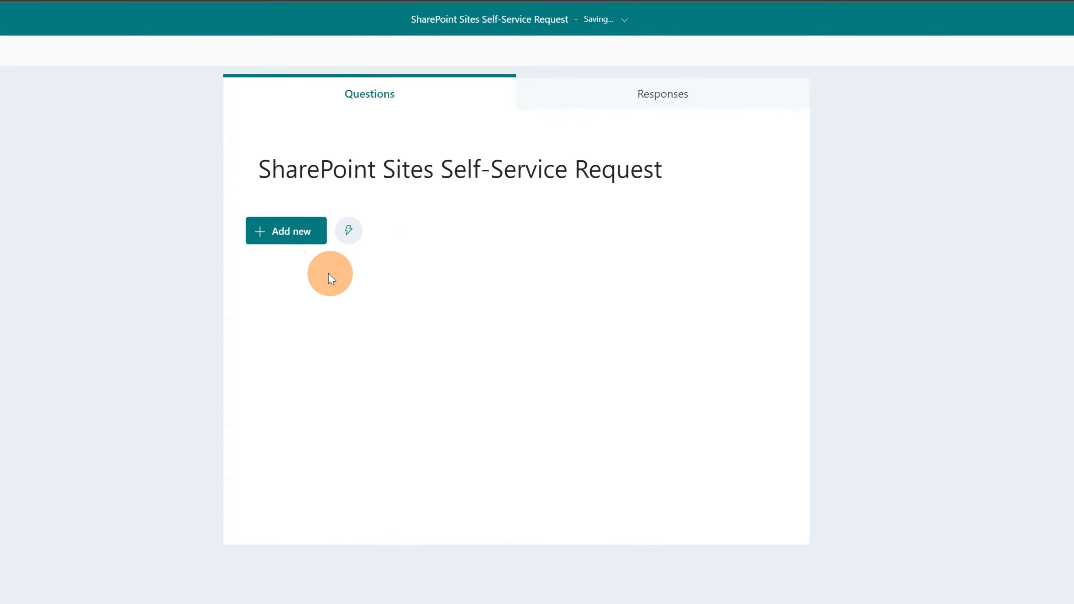
Add a required text question titled 'Title'.
{"action": "left_click", "coordinate": [304, 228]}
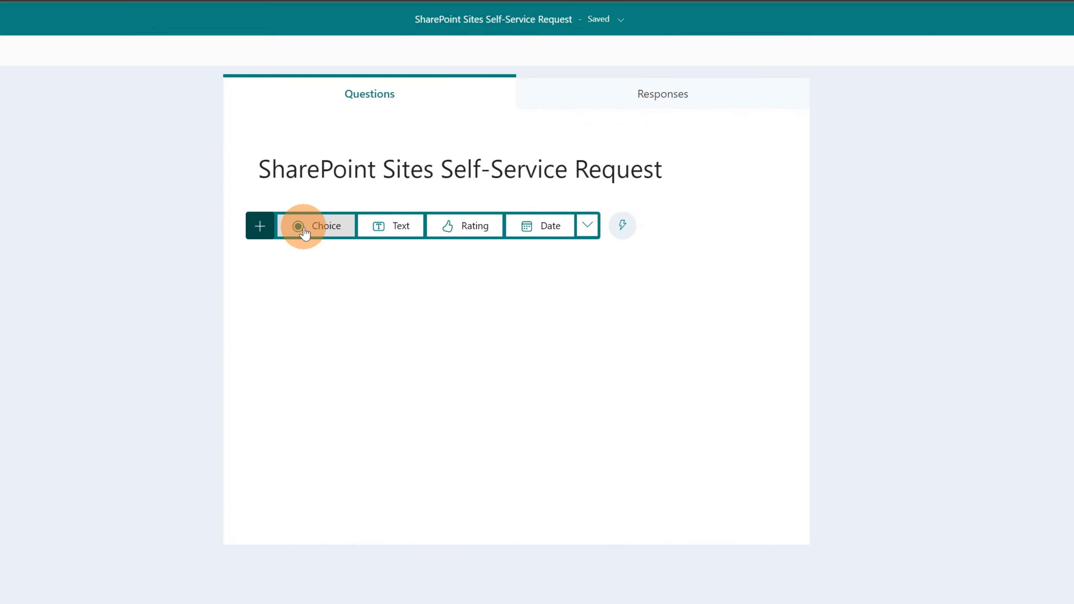
{"action": "left_click", "coordinate": [378, 232]}
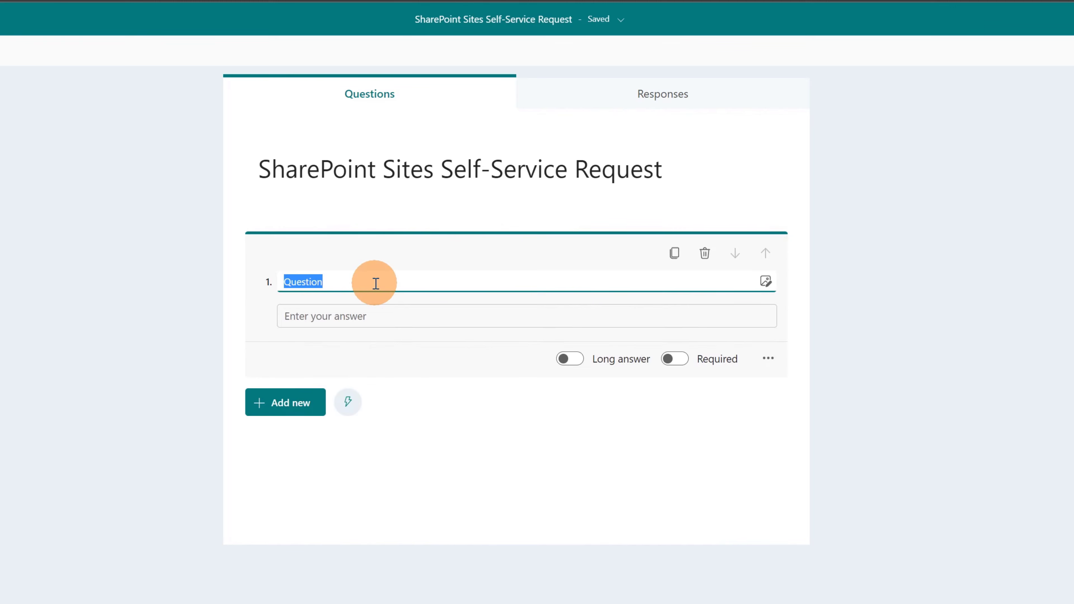
{"action": "type", "text": "Title"}
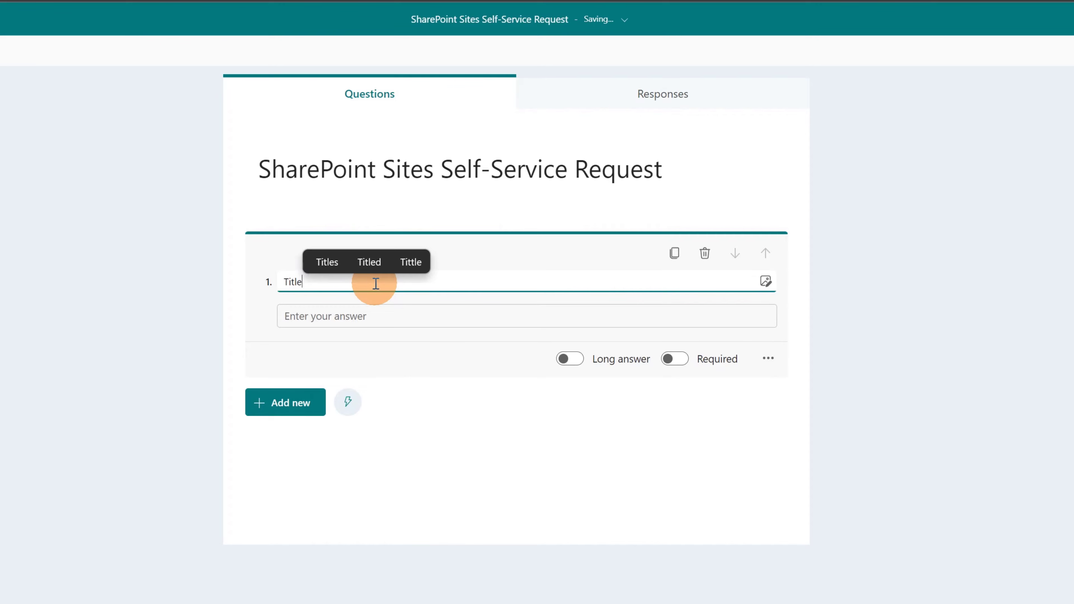
{"action": "left_click", "coordinate": [434, 367]}
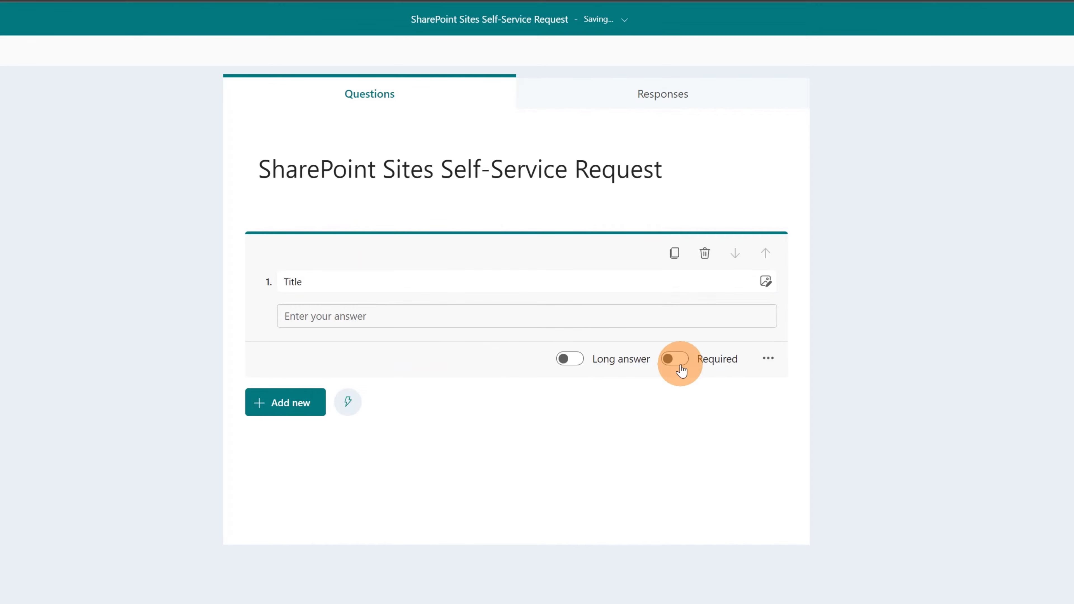
{"action": "left_click", "coordinate": [675, 359]}
Add two more text questions, 'Request Reason' and 'Owners'.
{"action": "left_click", "coordinate": [293, 404]}
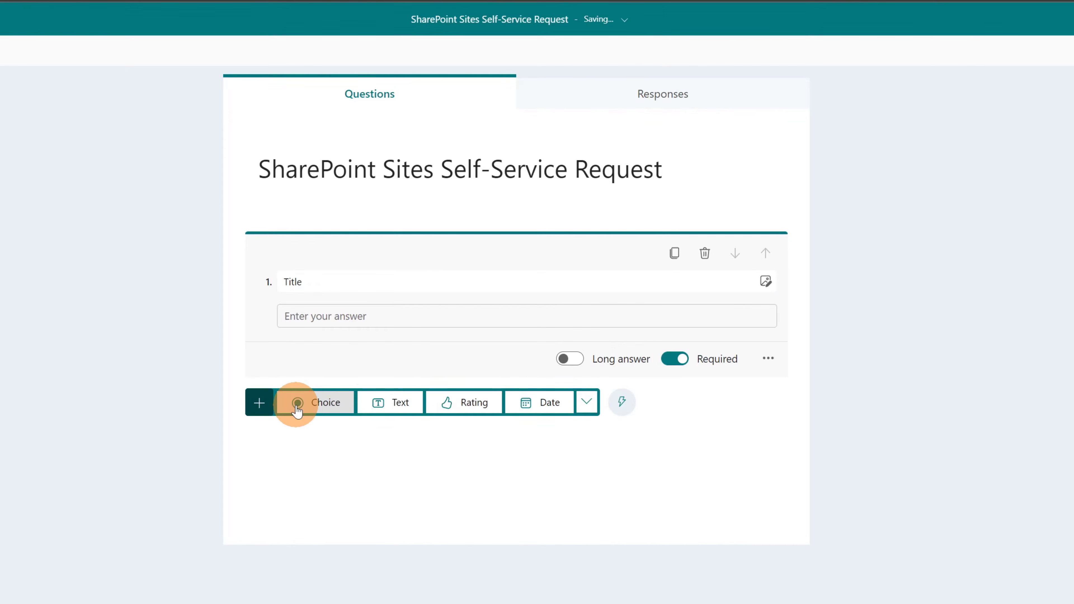
{"action": "left_click", "coordinate": [394, 413]}
{"action": "type", "text": "Reason"}
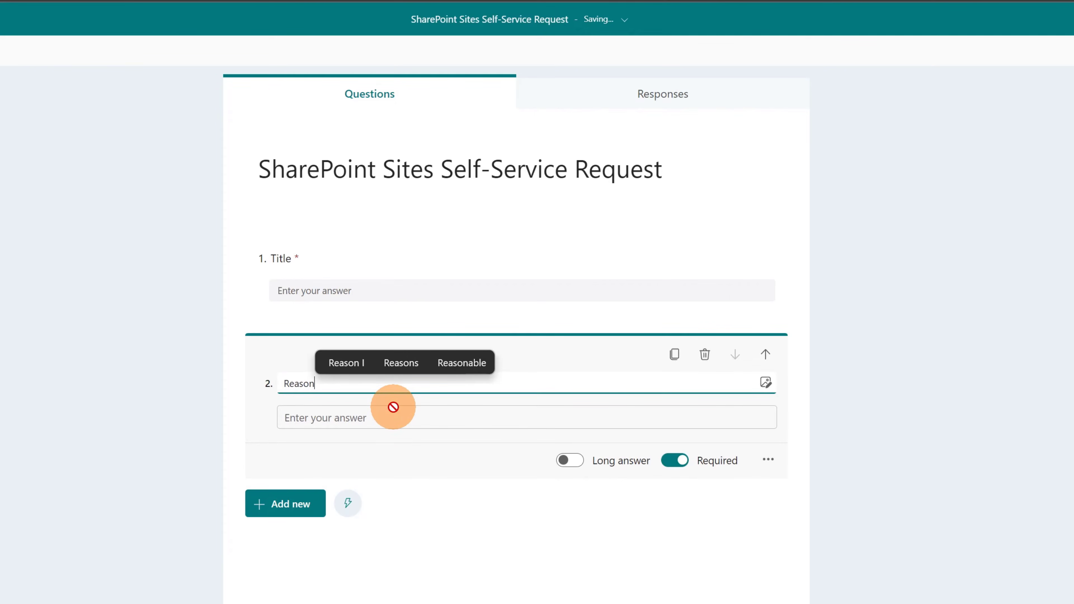
{"action": "type", "text": "Request"}
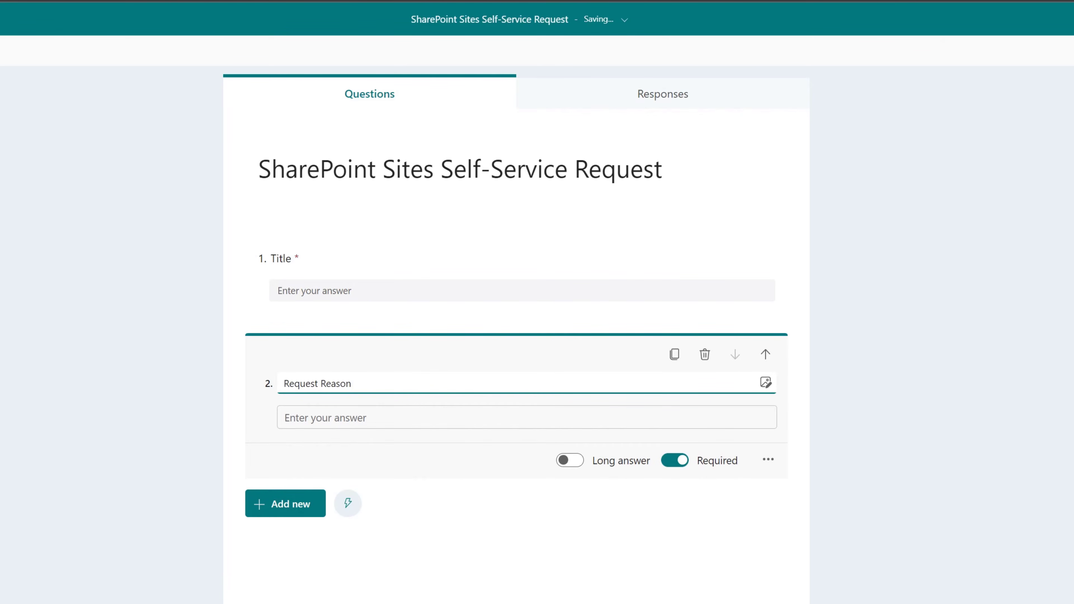
{"action": "left_click", "coordinate": [299, 506]}
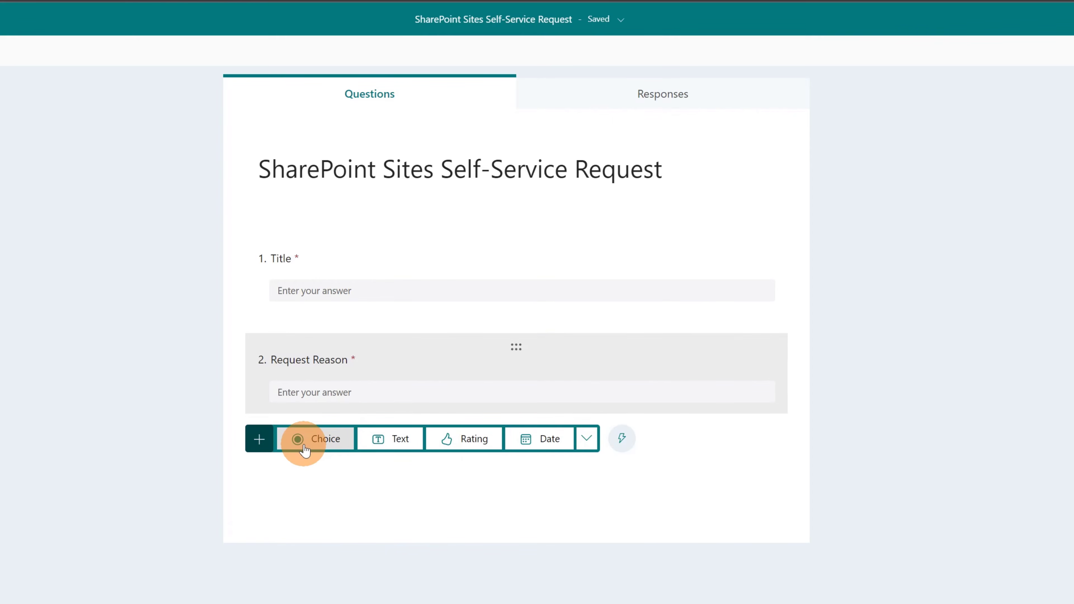
{"action": "left_click", "coordinate": [381, 439]}
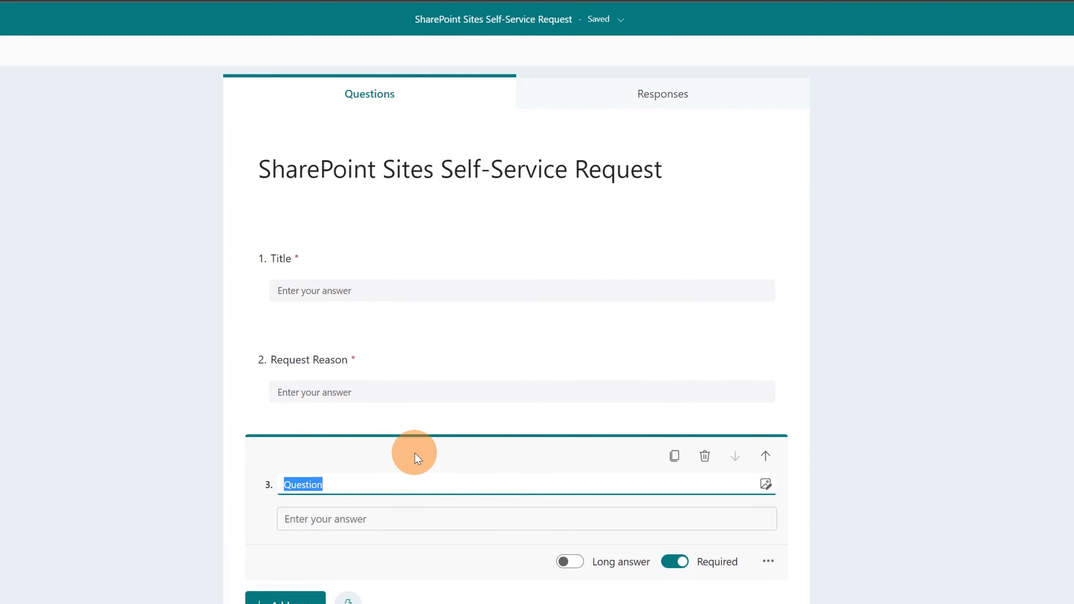
{"action": "type", "text": "Owners"}
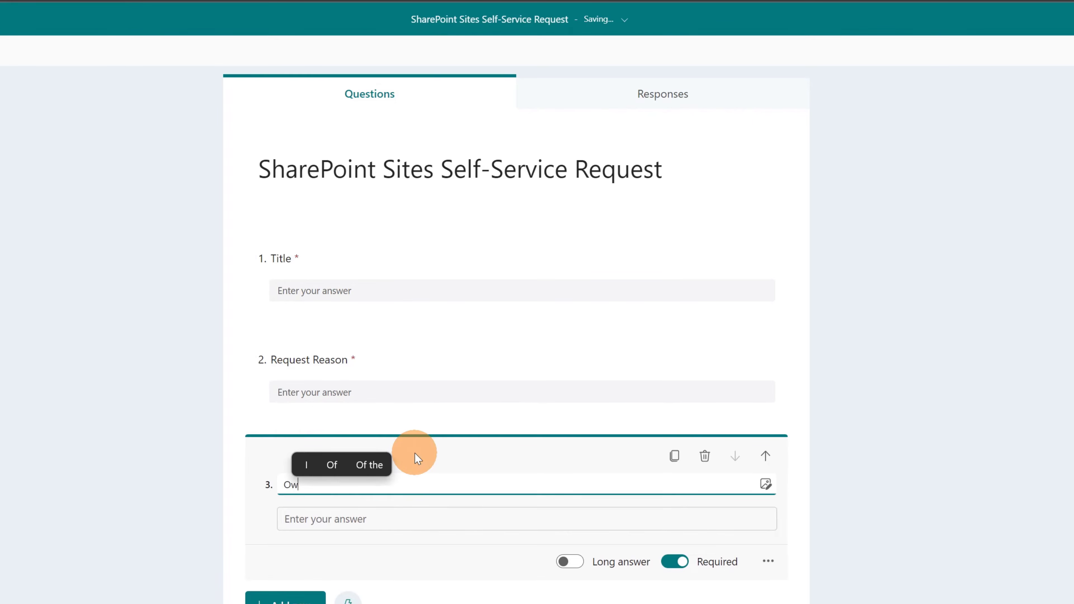
{"action": "left_click", "coordinate": [516, 515]}
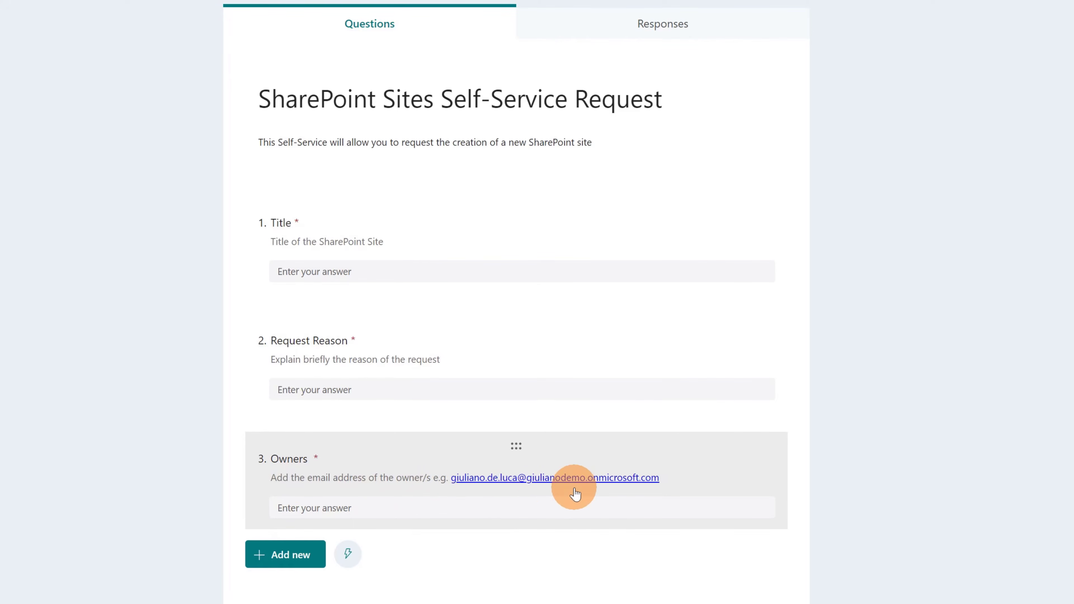
Replace the Owners question description with one listing example owner addresses.
{"action": "left_click", "coordinate": [685, 482]}
{"action": "triple_click", "coordinate": [715, 511]}
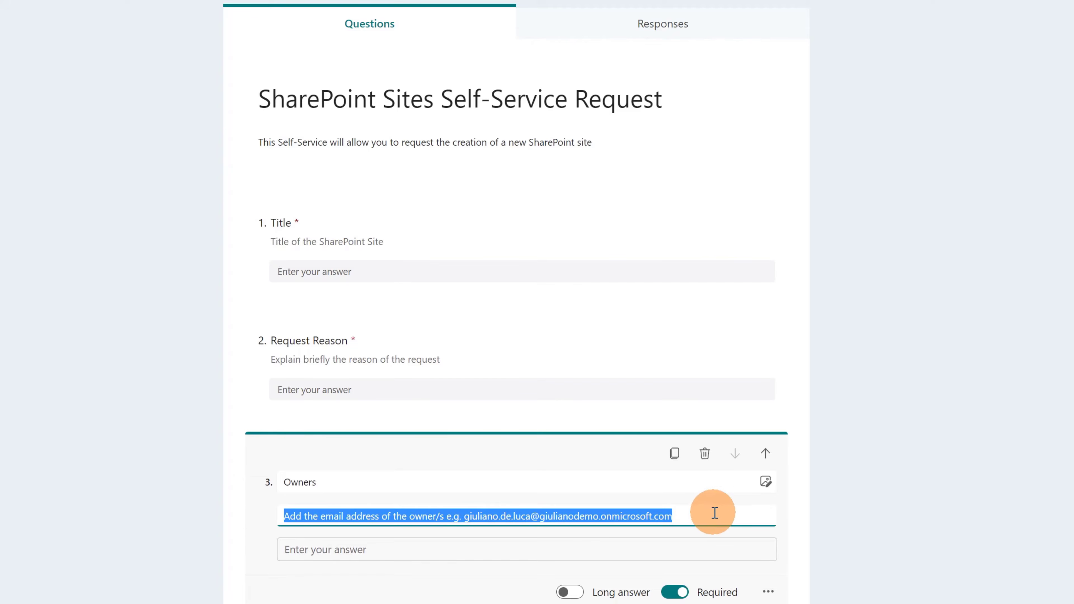
{"action": "key", "text": "ctrl+v"}
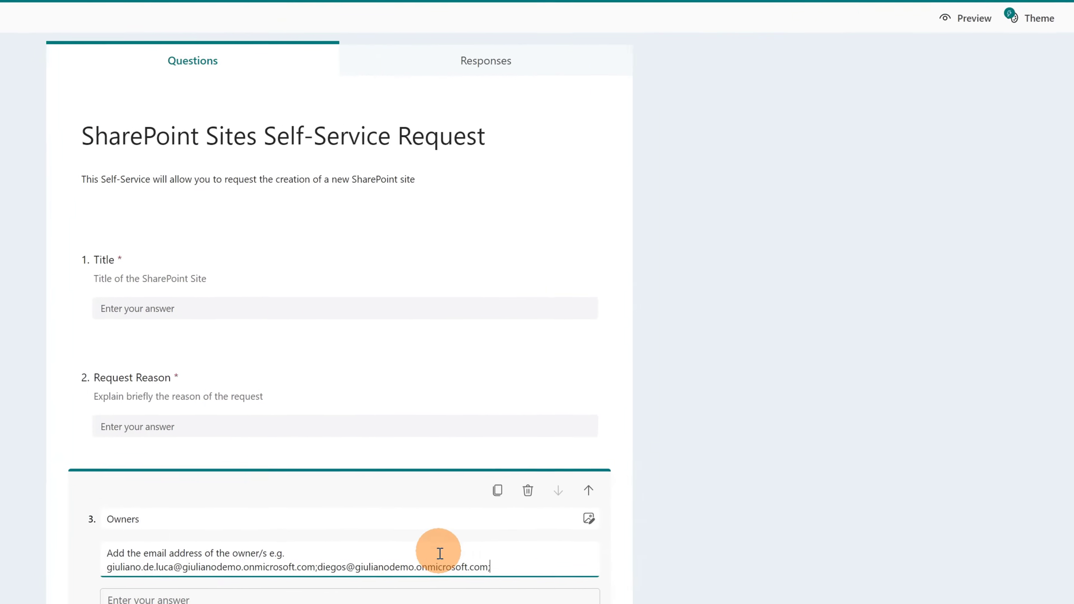
Apply the dark blue theme from Theme ideas to the form.
{"action": "left_click", "coordinate": [1034, 18]}
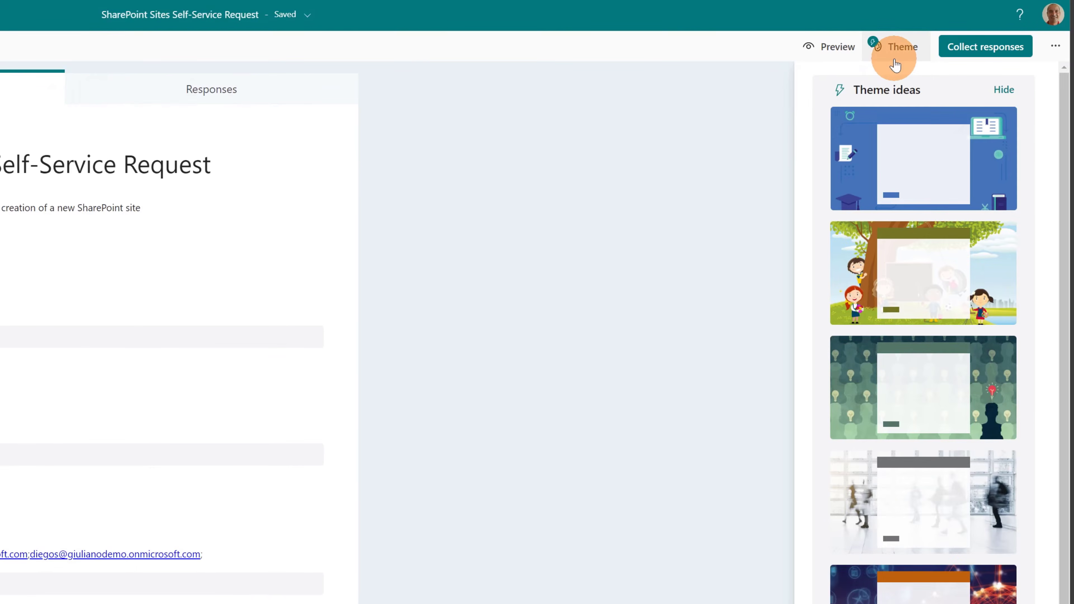
{"action": "scroll", "coordinate": [931, 336], "scroll_direction": "down", "scroll_amount": 4}
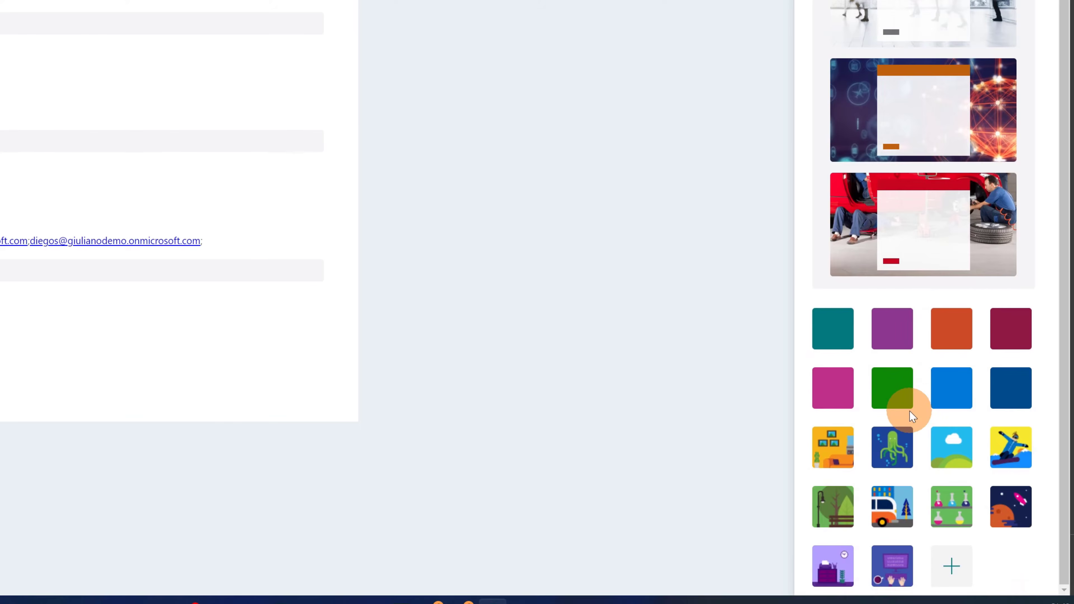
{"action": "left_click", "coordinate": [892, 566]}
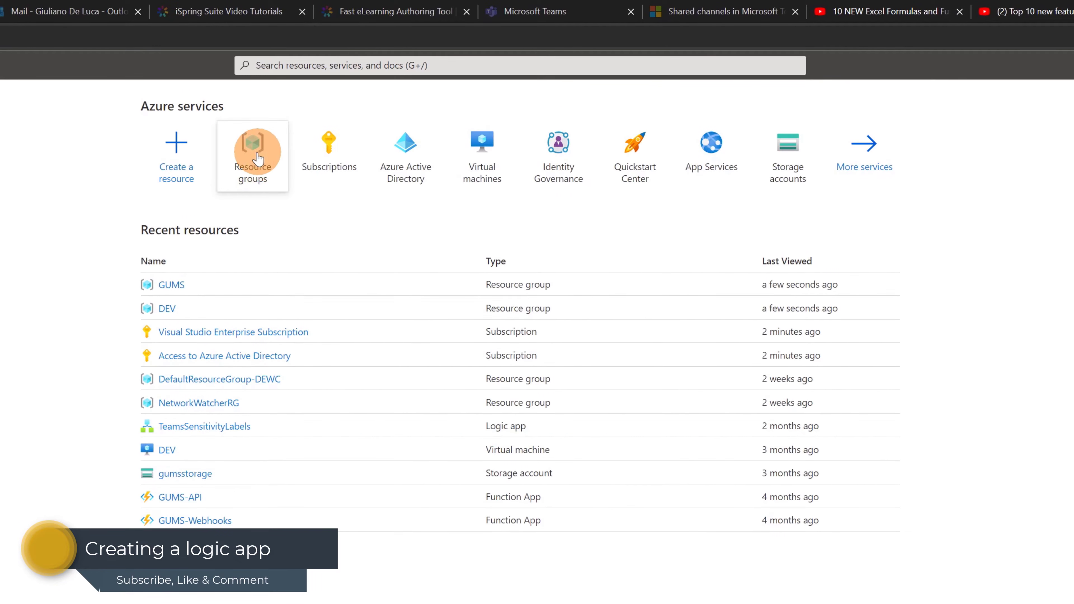
Create resource group SharePointSitesSelfService in Germany West Central and open it.
{"action": "left_click", "coordinate": [258, 160]}
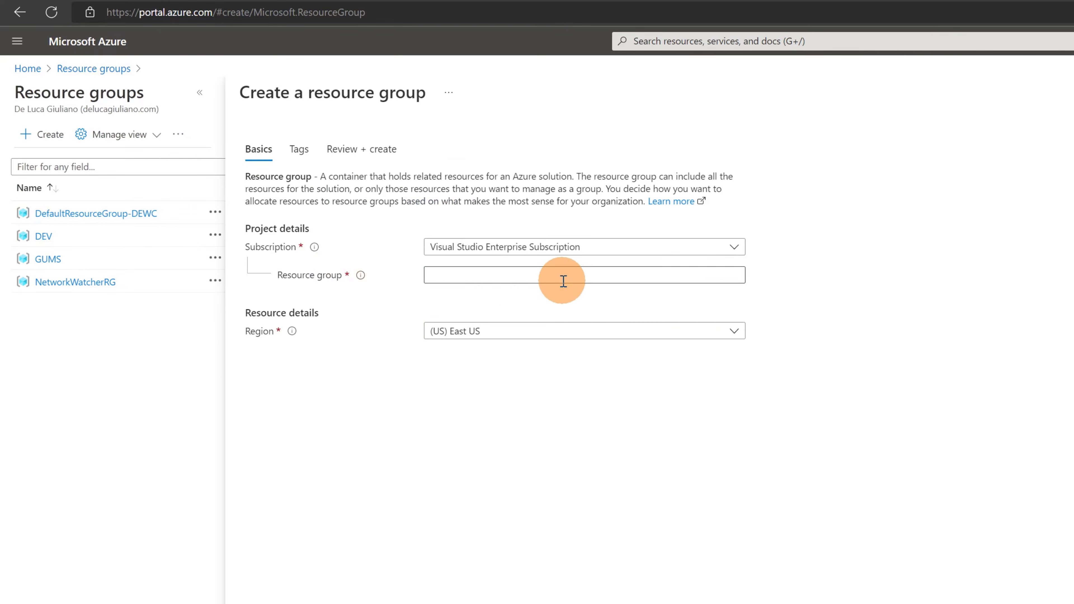
{"action": "left_click", "coordinate": [563, 277]}
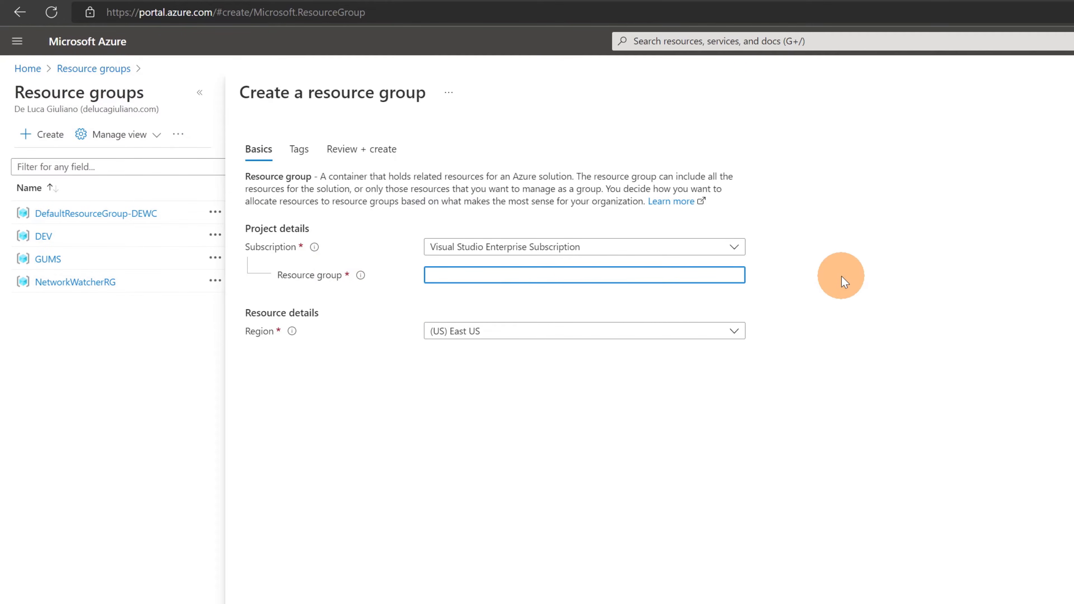
{"action": "type", "text": "SharePointSitesSelfService"}
{"action": "left_click", "coordinate": [683, 329]}
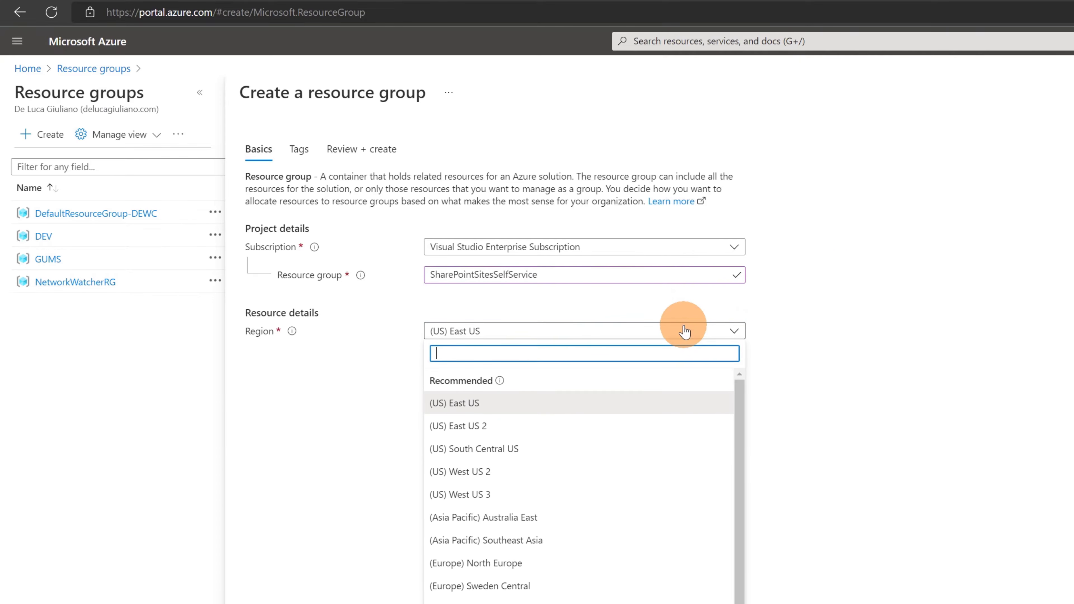
{"action": "scroll", "coordinate": [637, 465], "scroll_direction": "down", "scroll_amount": 5}
{"action": "scroll", "coordinate": [639, 488], "scroll_direction": "down", "scroll_amount": 2}
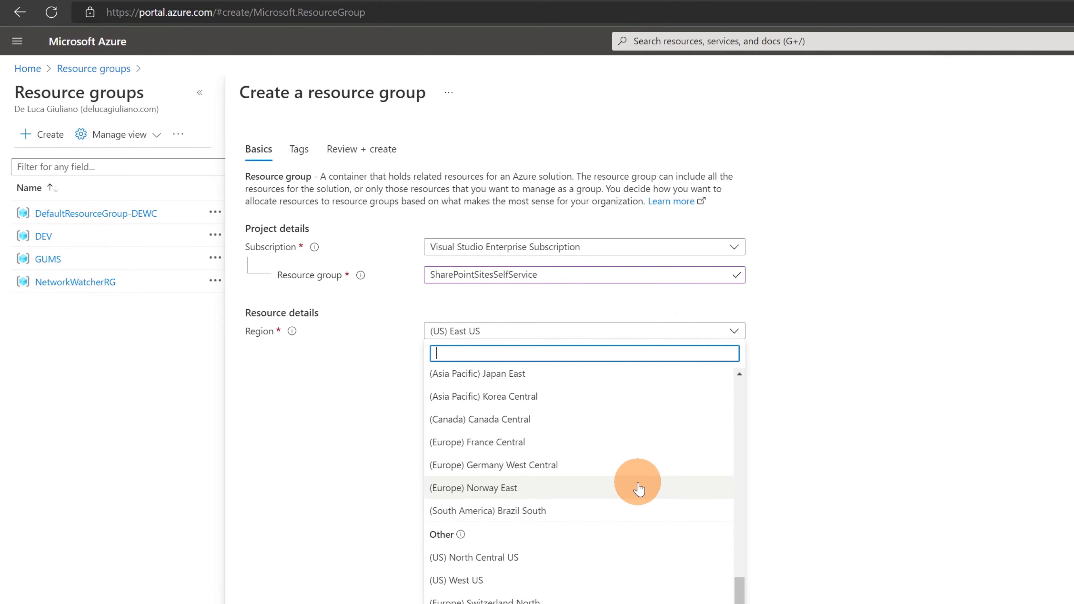
{"action": "left_click", "coordinate": [639, 464]}
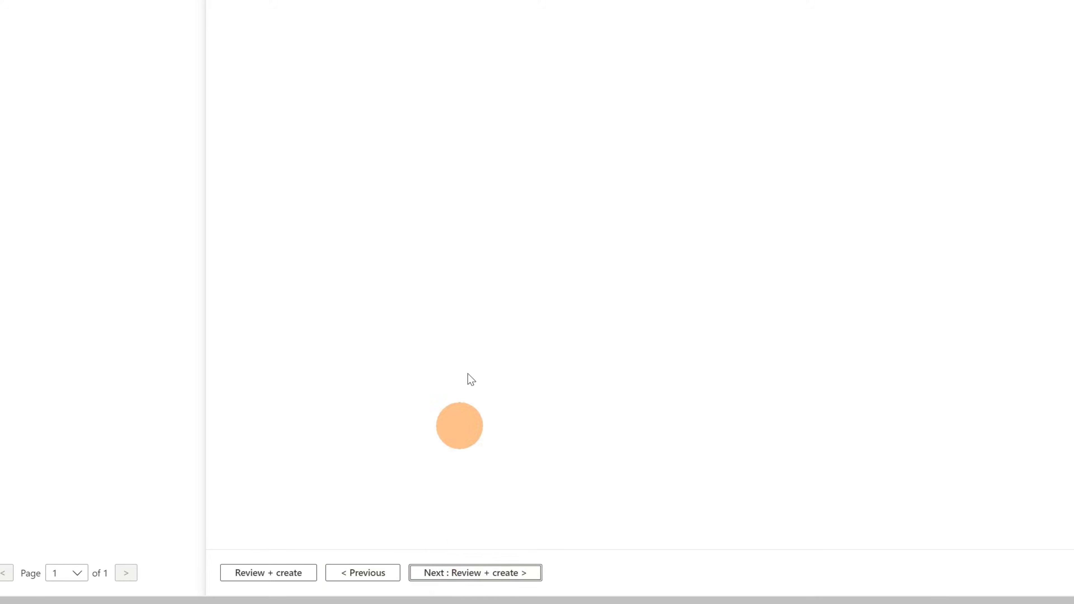
{"action": "left_click", "coordinate": [462, 585]}
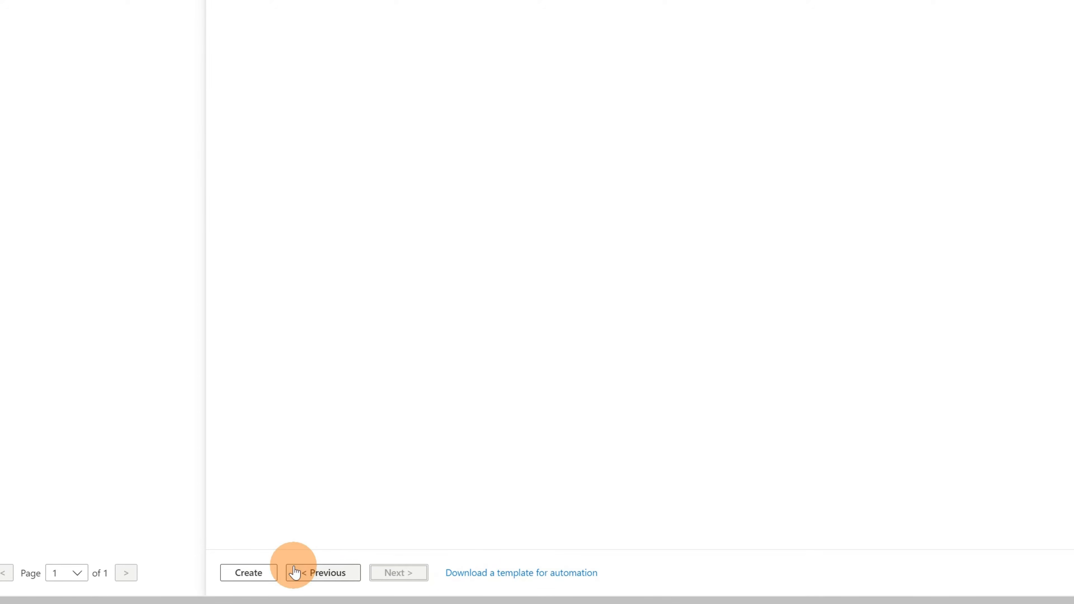
{"action": "left_click", "coordinate": [272, 573]}
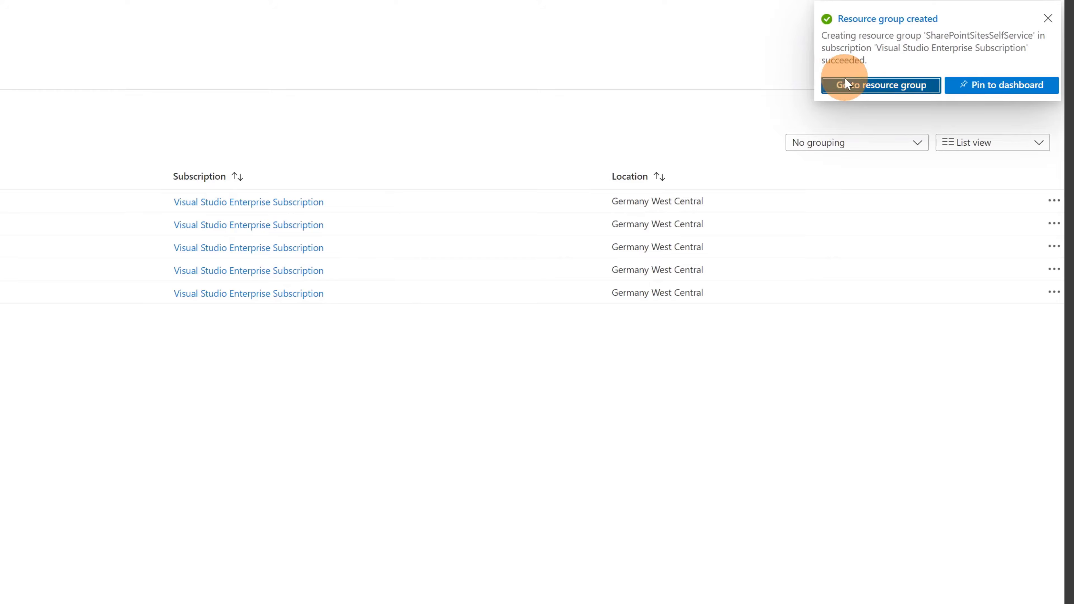
{"action": "left_click", "coordinate": [847, 83]}
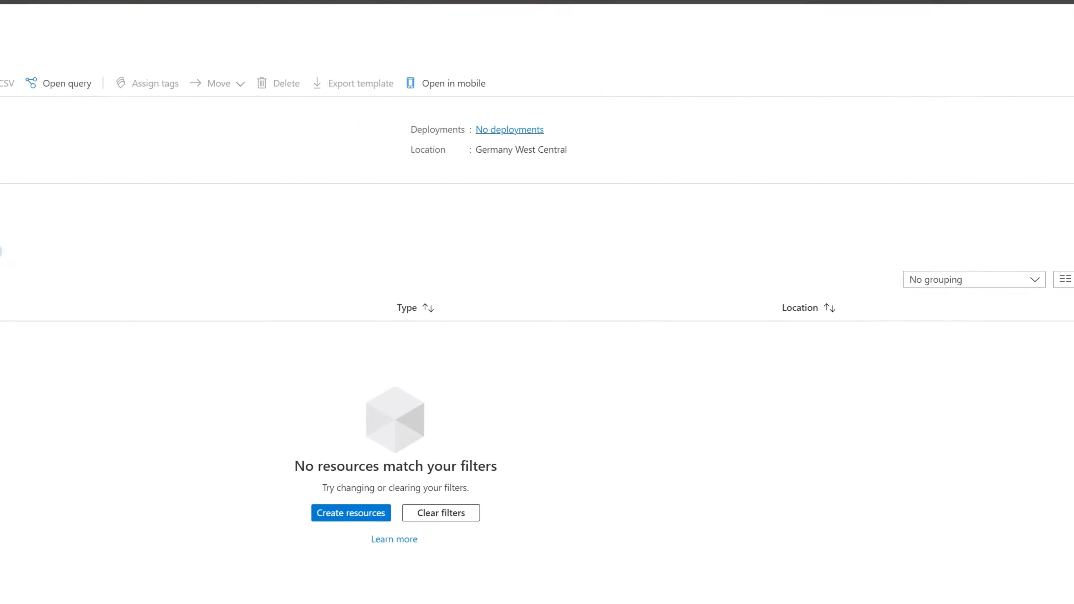
Find Logic App in the resource search and start creating one.
{"action": "left_click", "coordinate": [225, 120]}
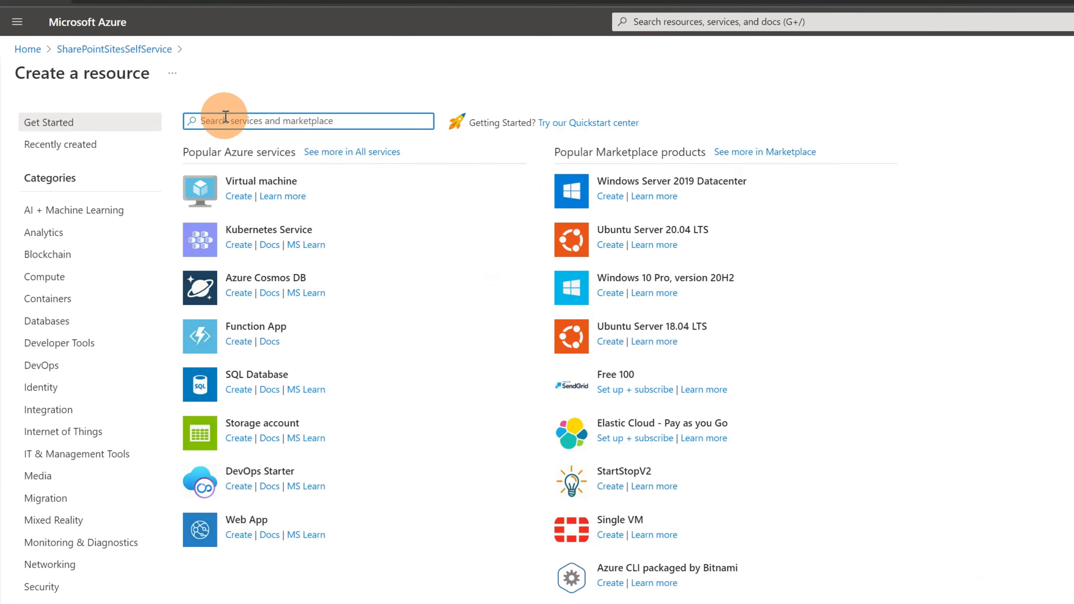
{"action": "type", "text": "logic app"}
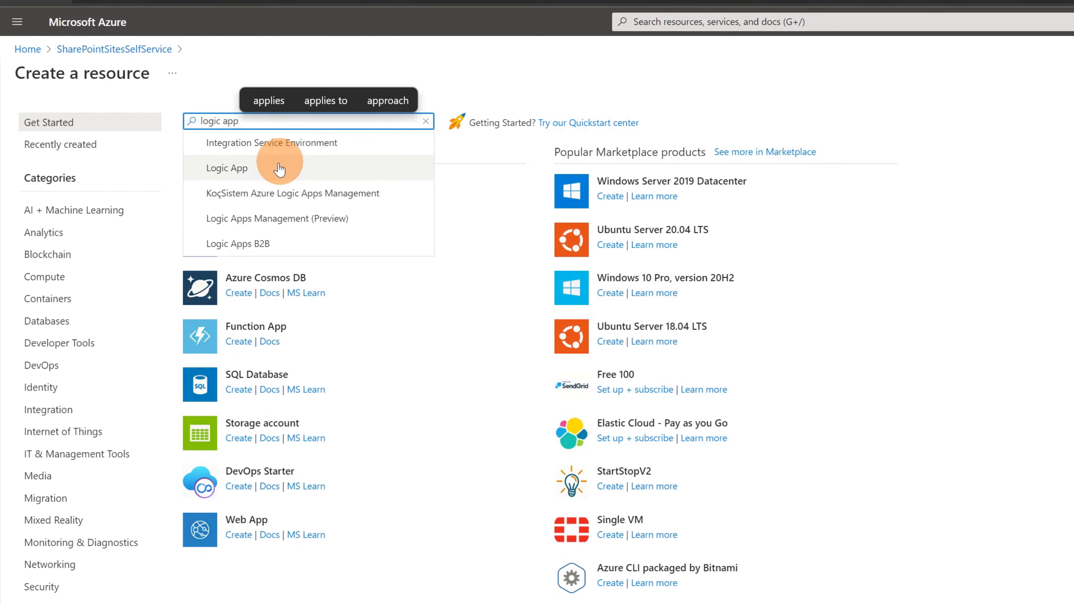
{"action": "left_click", "coordinate": [268, 171]}
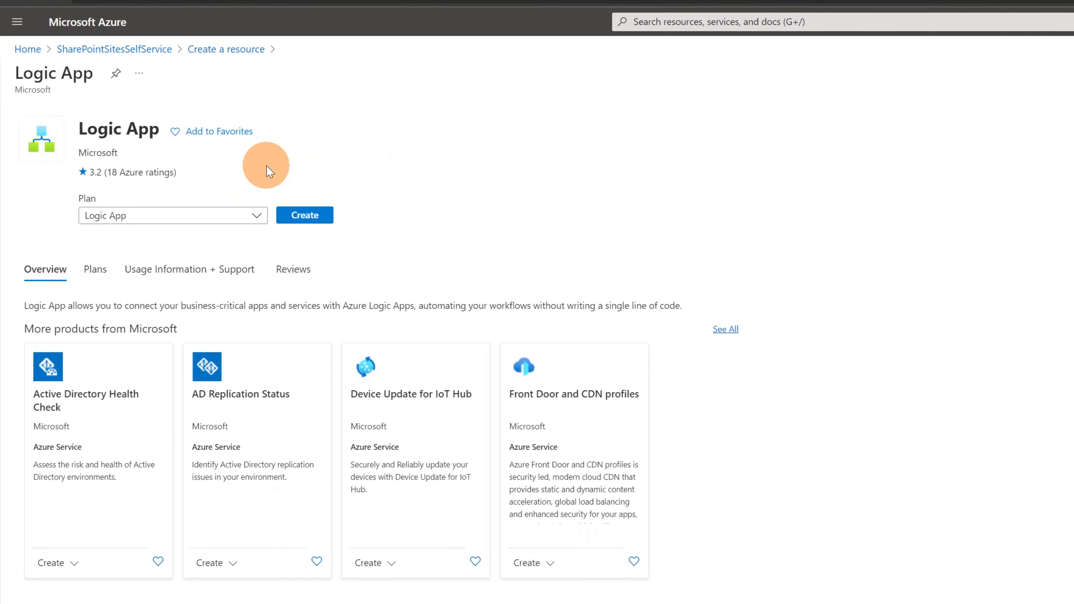
{"action": "left_click", "coordinate": [306, 215]}
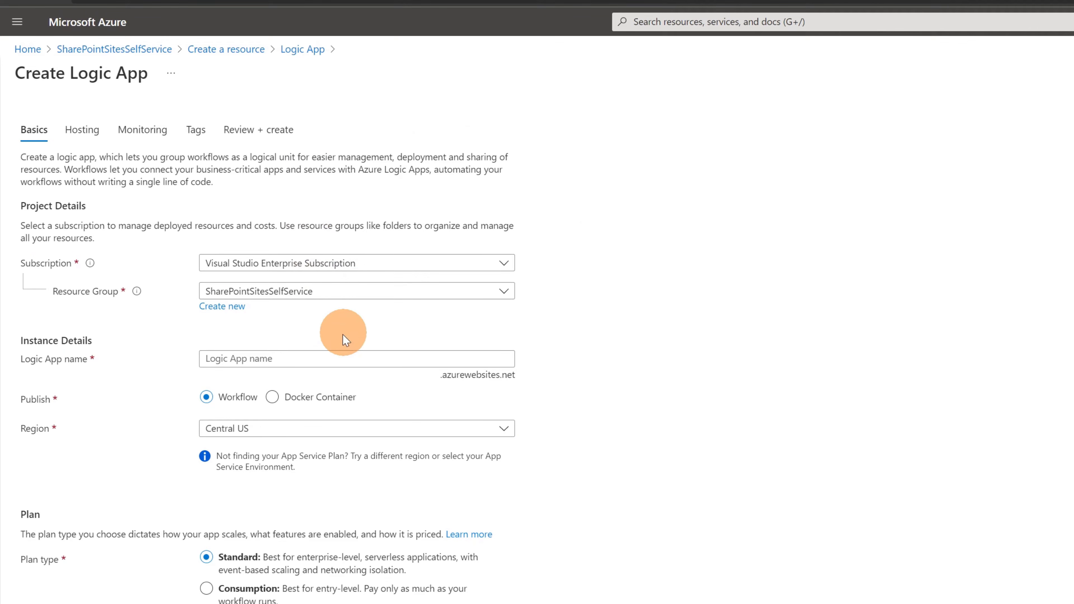
Create Consumption logic app SPSelfServiceWorkflow in Germany West Central.
{"action": "left_click", "coordinate": [302, 356]}
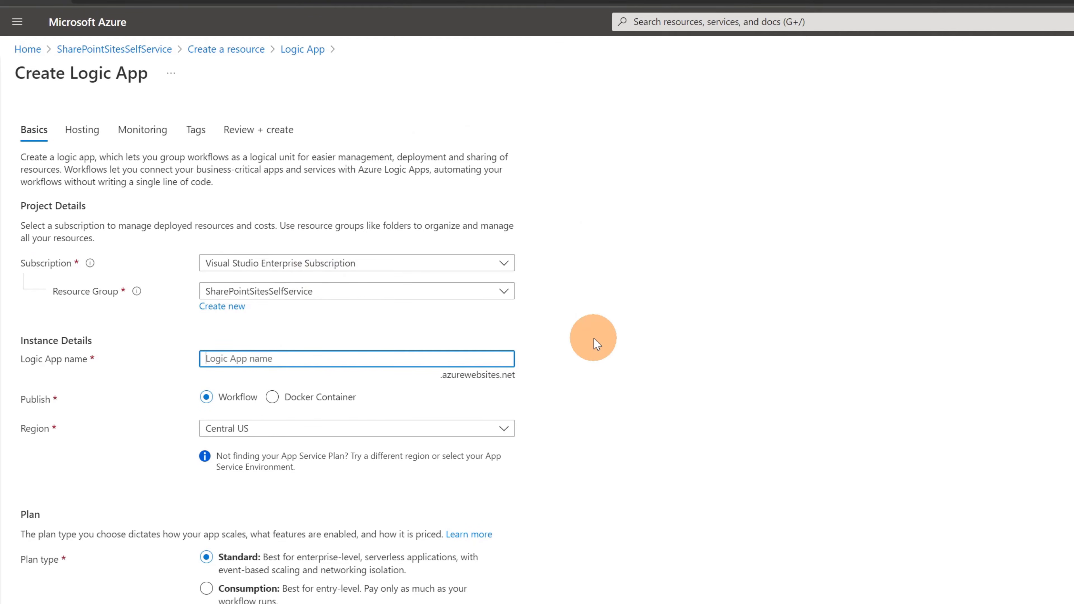
{"action": "type", "text": "SPSelfServiceWorkflow"}
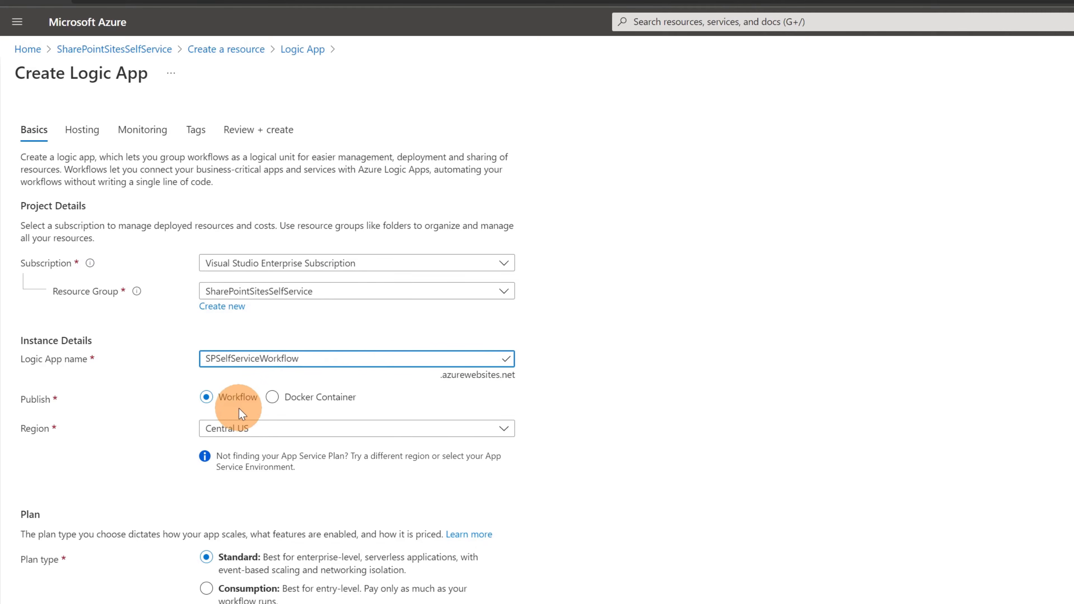
{"action": "left_click", "coordinate": [262, 431]}
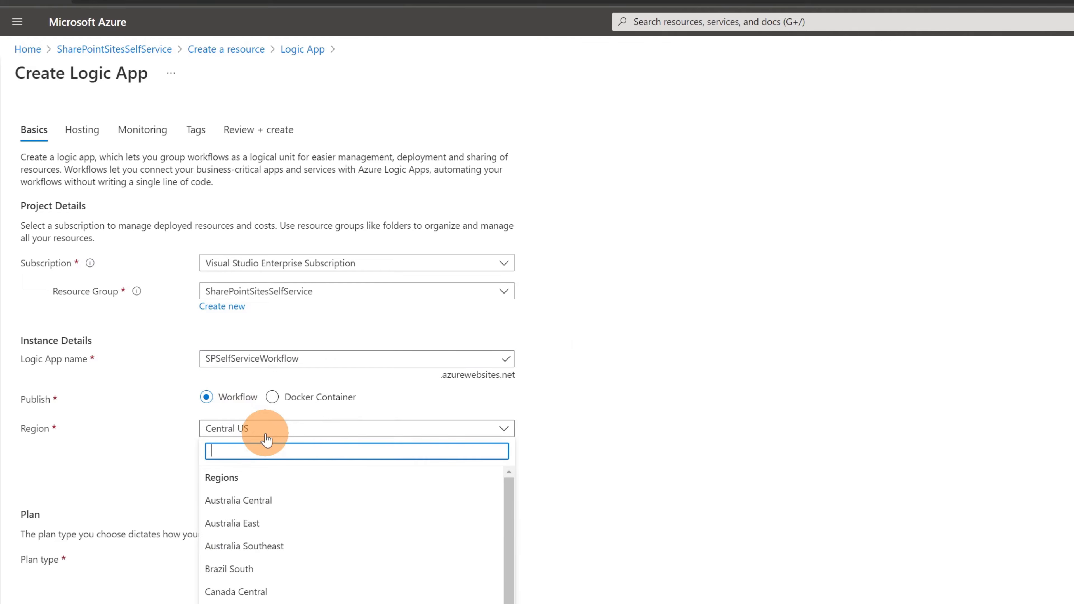
{"action": "scroll", "coordinate": [338, 550], "scroll_direction": "down", "scroll_amount": 5}
{"action": "scroll", "coordinate": [349, 557], "scroll_direction": "down", "scroll_amount": 10}
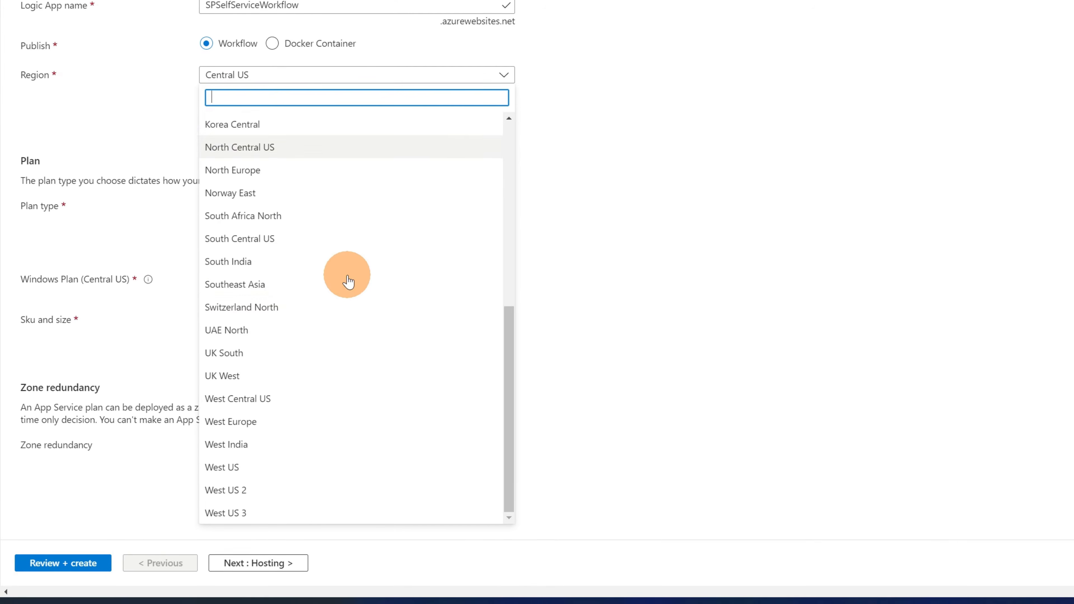
{"action": "left_click", "coordinate": [273, 423]}
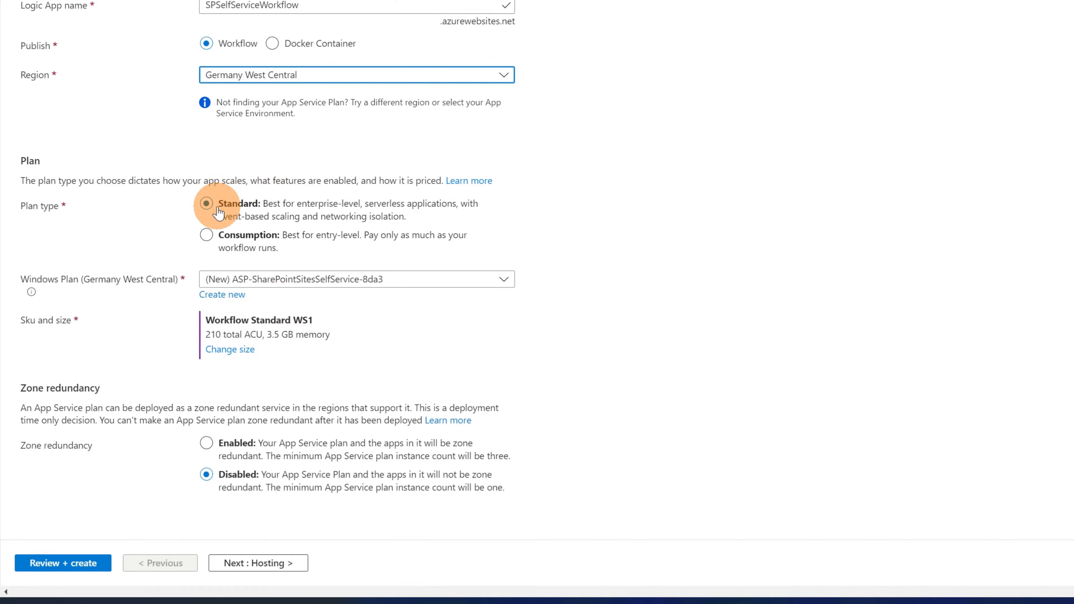
{"action": "left_click", "coordinate": [201, 244]}
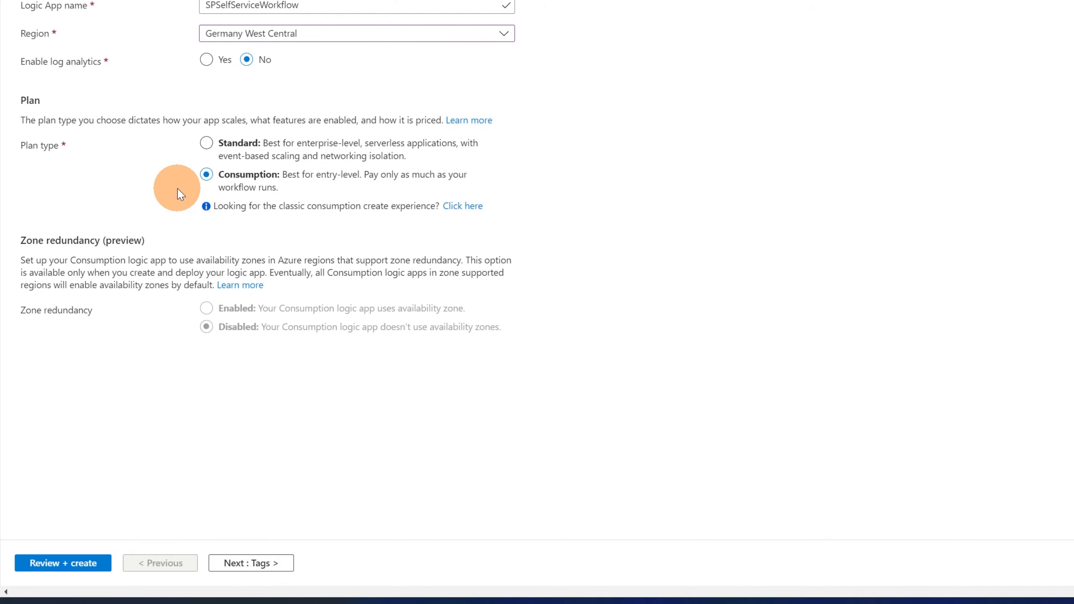
{"action": "left_click", "coordinate": [90, 568]}
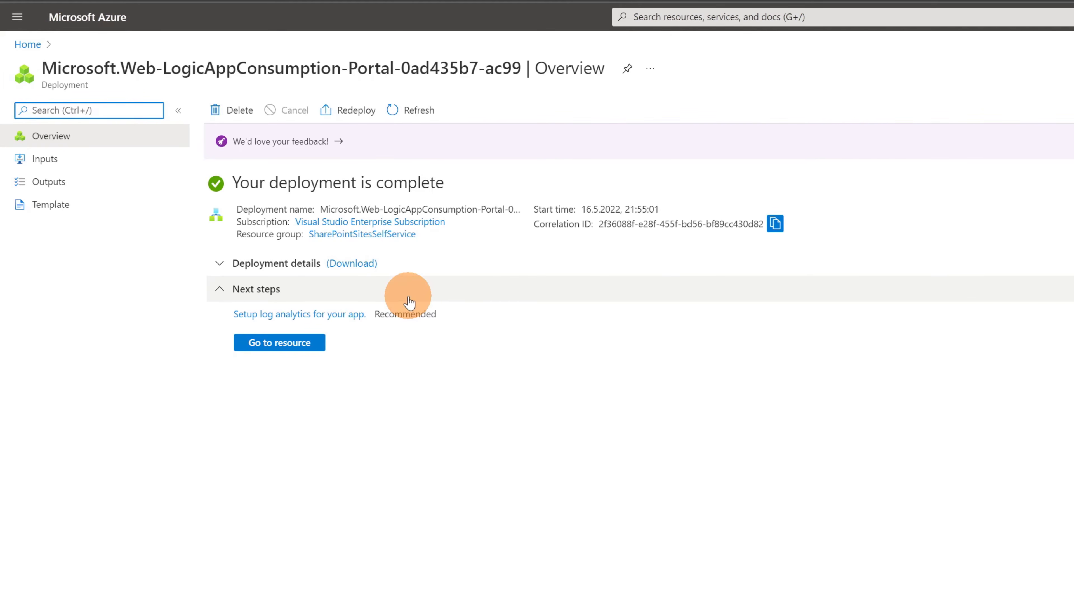
Open the deployed logic app and start from a Blank Logic App.
{"action": "left_click", "coordinate": [297, 344]}
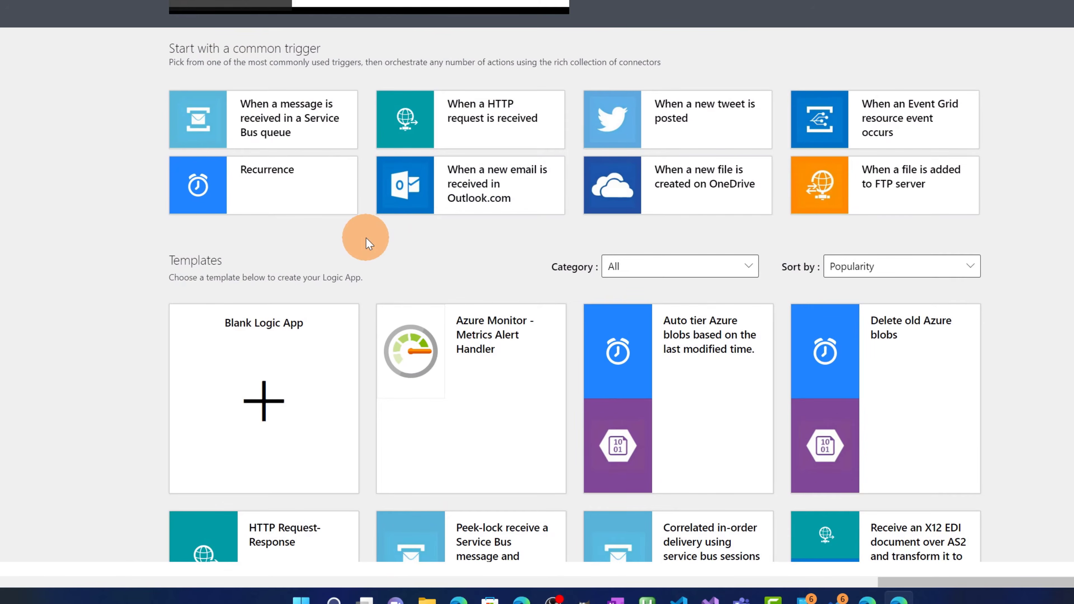
{"action": "scroll", "coordinate": [366, 238], "scroll_direction": "down", "scroll_amount": 3}
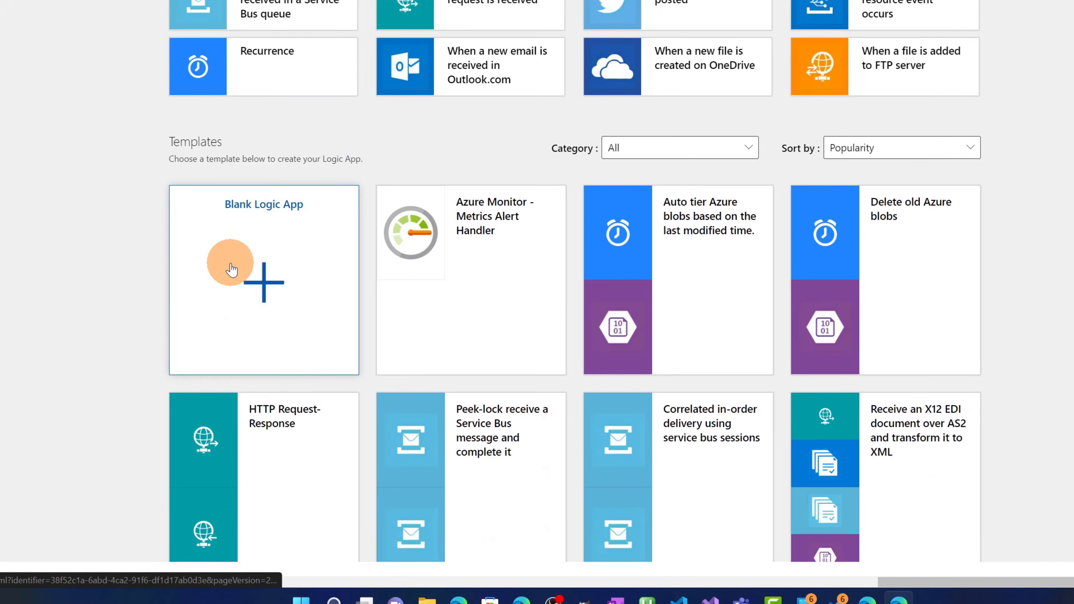
{"action": "left_click", "coordinate": [242, 270]}
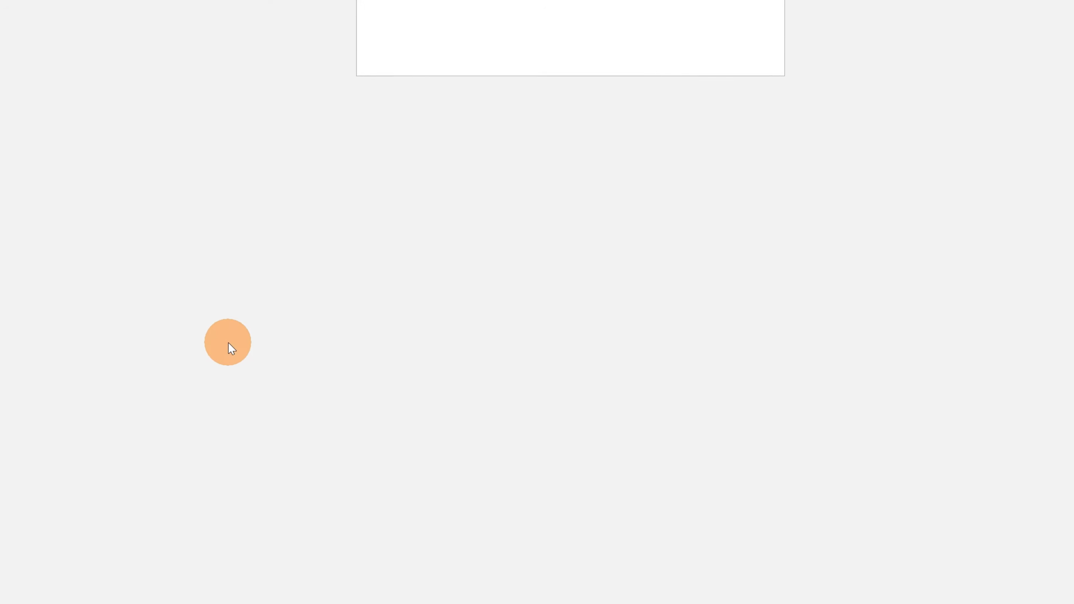
Add the Forms 'When a new response is submitted' trigger for the SharePoint Sites Self-Service Request form.
{"action": "left_click", "coordinate": [442, 169]}
{"action": "type", "text": "microsoft forms"}
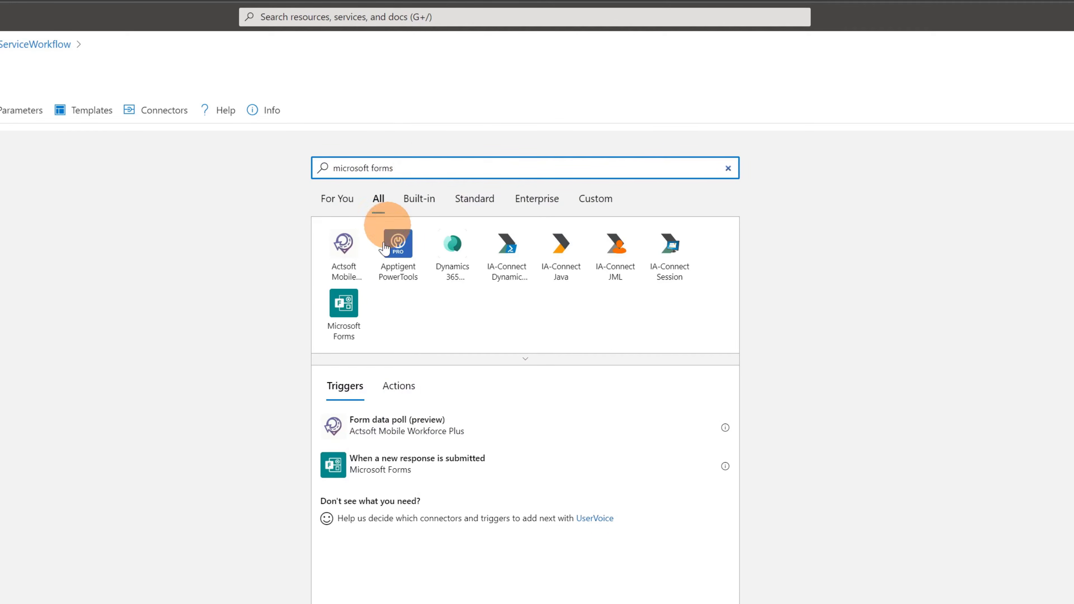
{"action": "left_click", "coordinate": [464, 472]}
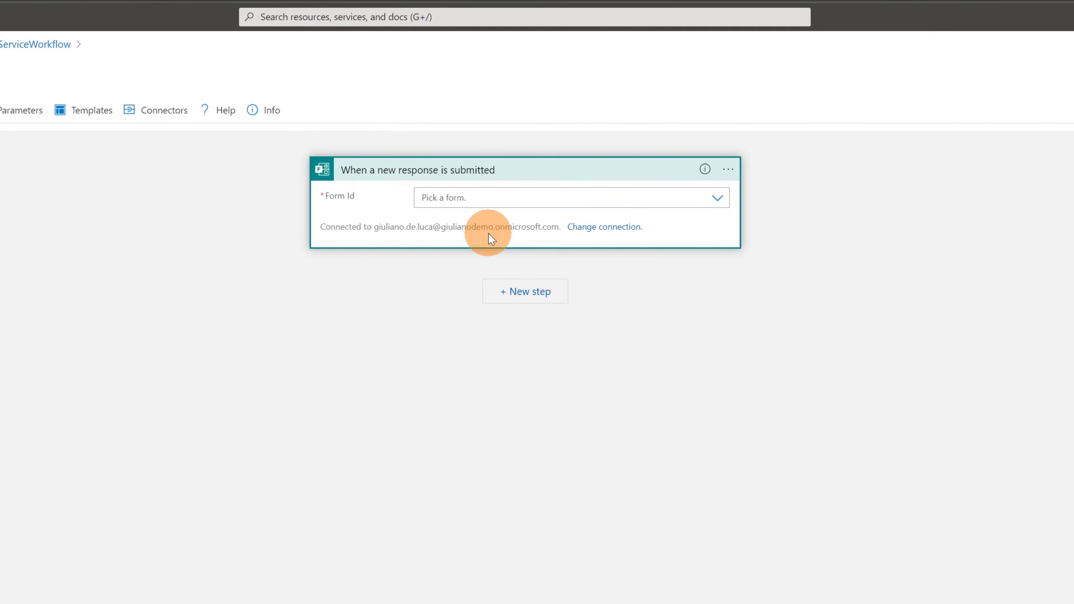
{"action": "left_click", "coordinate": [718, 198]}
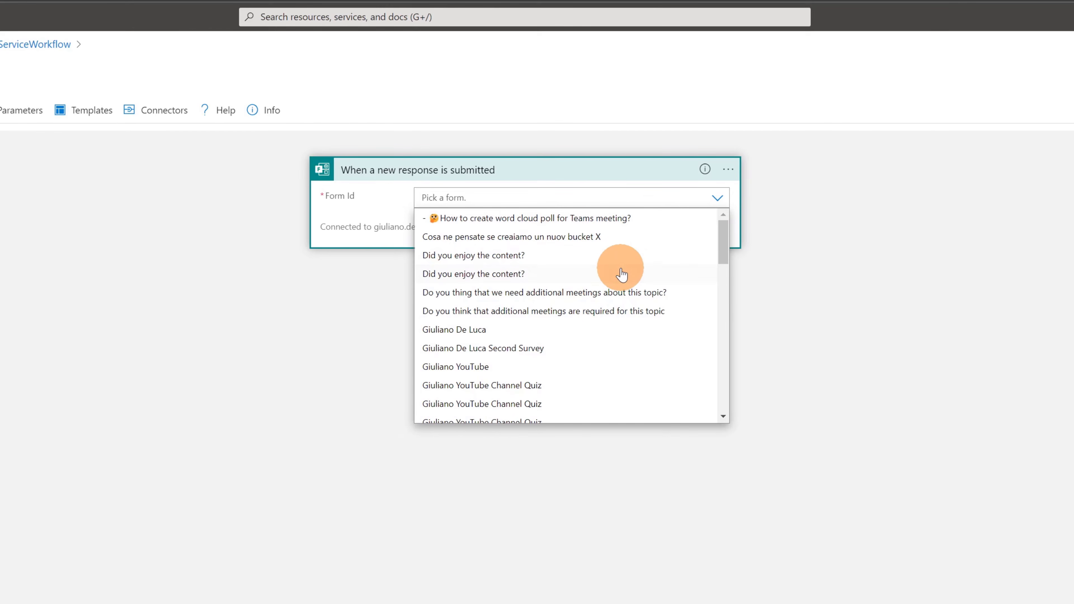
{"action": "scroll", "coordinate": [609, 283], "scroll_direction": "down", "scroll_amount": 6}
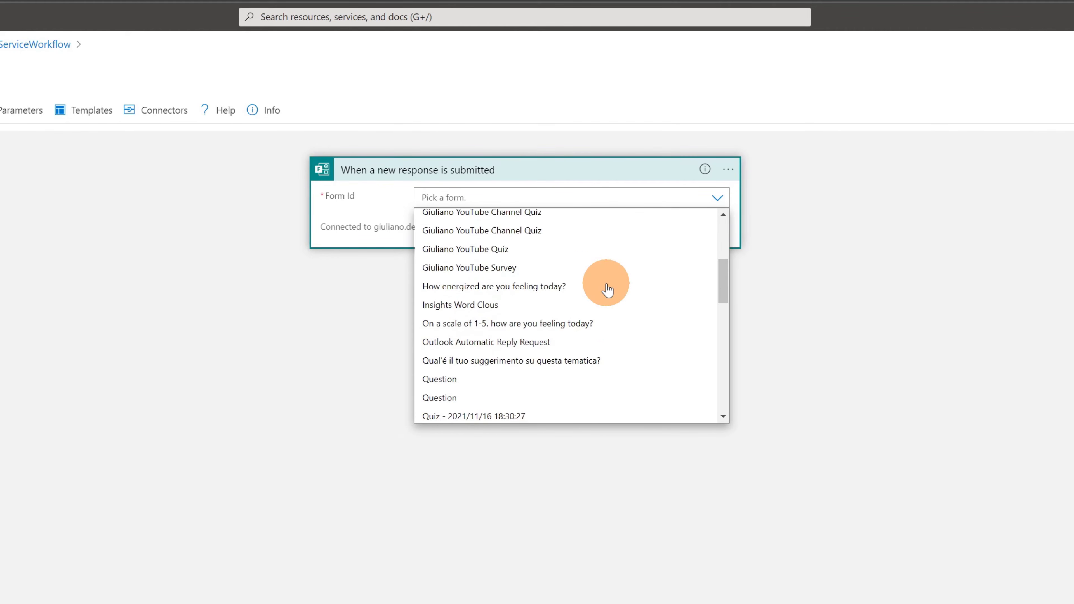
{"action": "scroll", "coordinate": [606, 289], "scroll_direction": "down", "scroll_amount": 1}
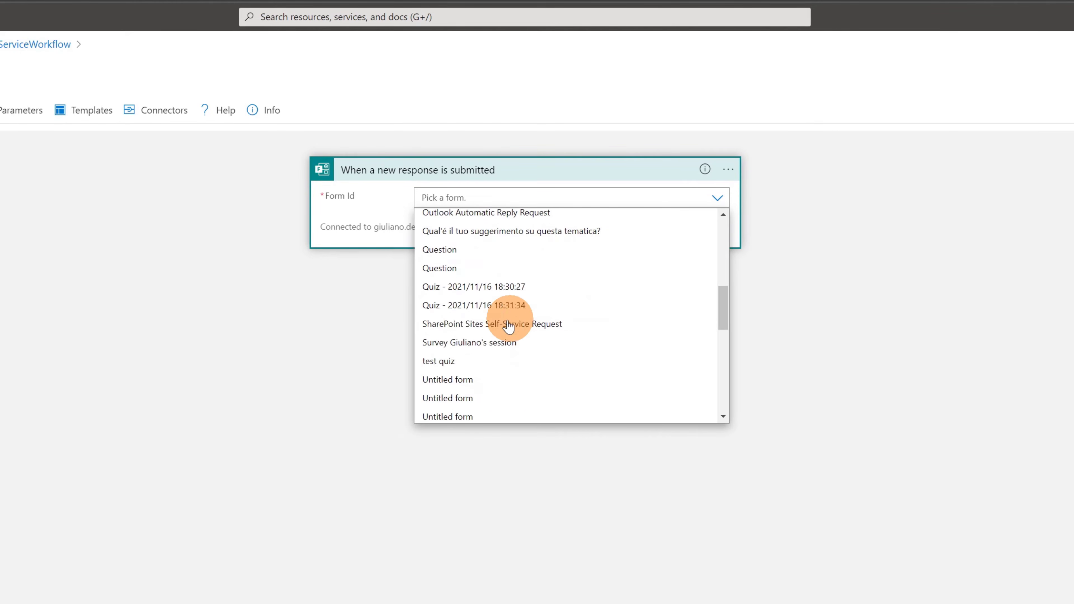
{"action": "left_click", "coordinate": [572, 325]}
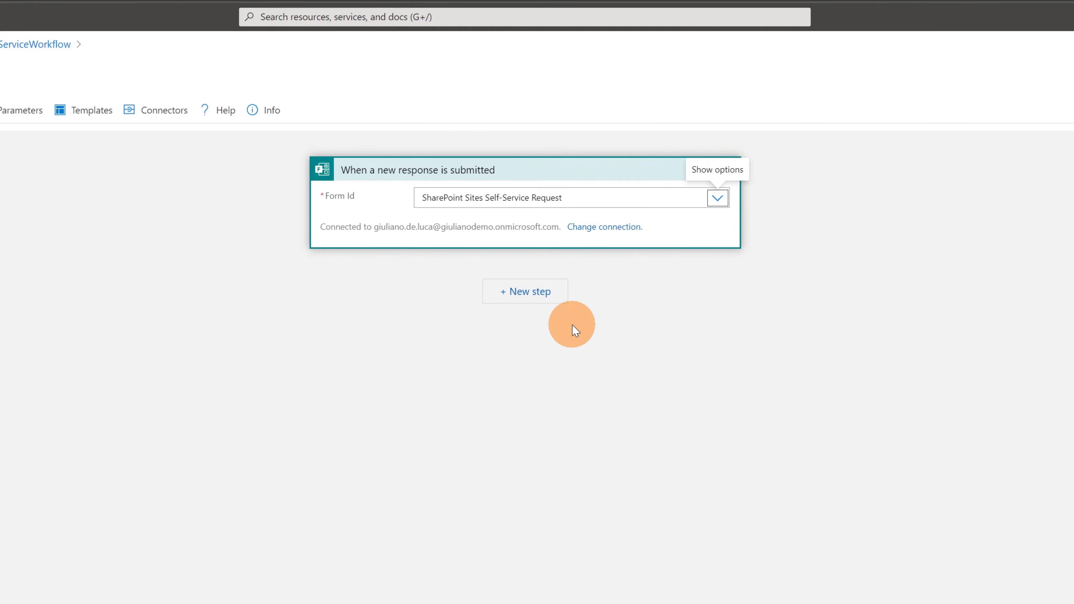
Add a Microsoft Forms 'Get response details' action after the trigger.
{"action": "left_click", "coordinate": [520, 292]}
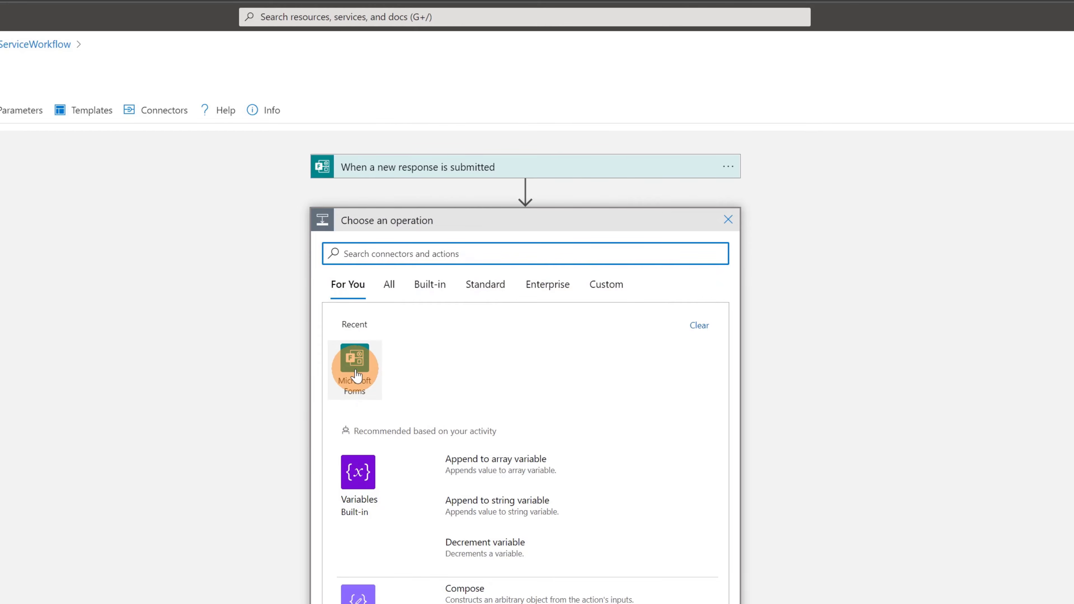
{"action": "left_click", "coordinate": [364, 380]}
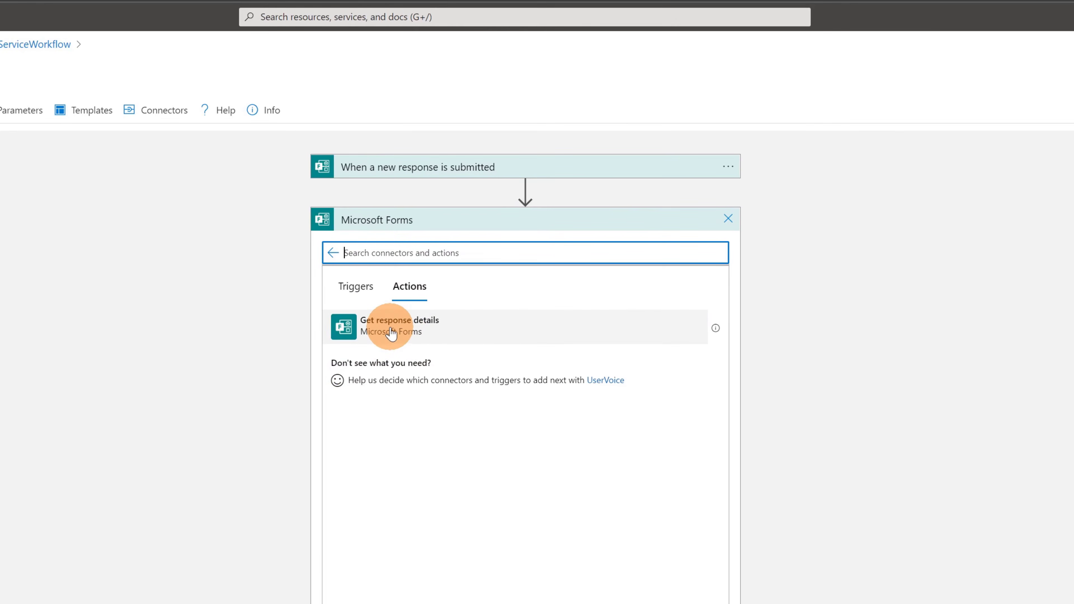
{"action": "left_click", "coordinate": [447, 332]}
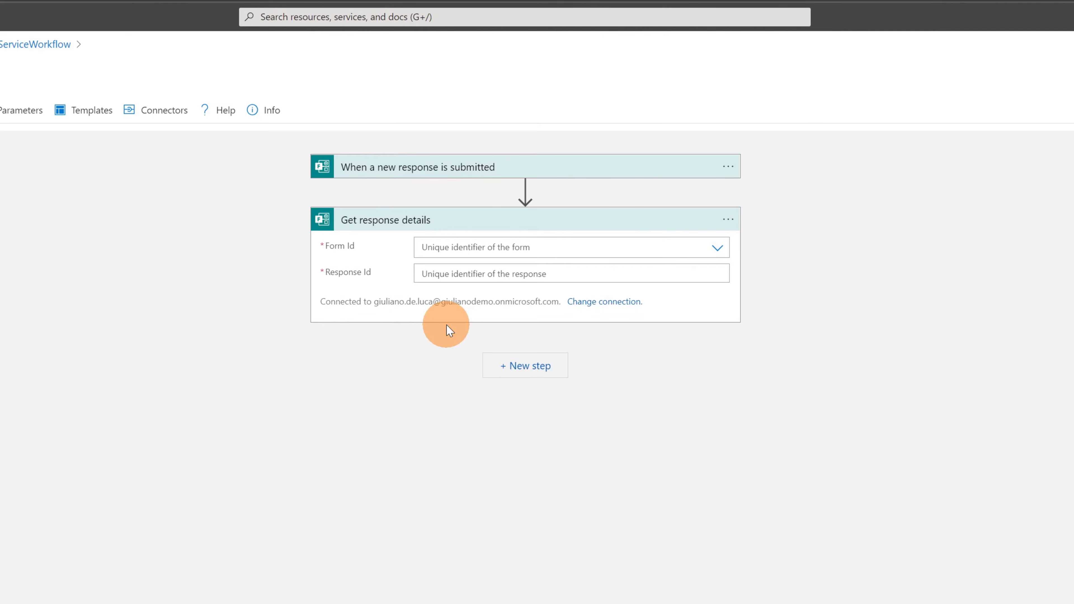
Set the action's Form Id to the request form and Response Id to the trigger's Response Id.
{"action": "left_click", "coordinate": [718, 249]}
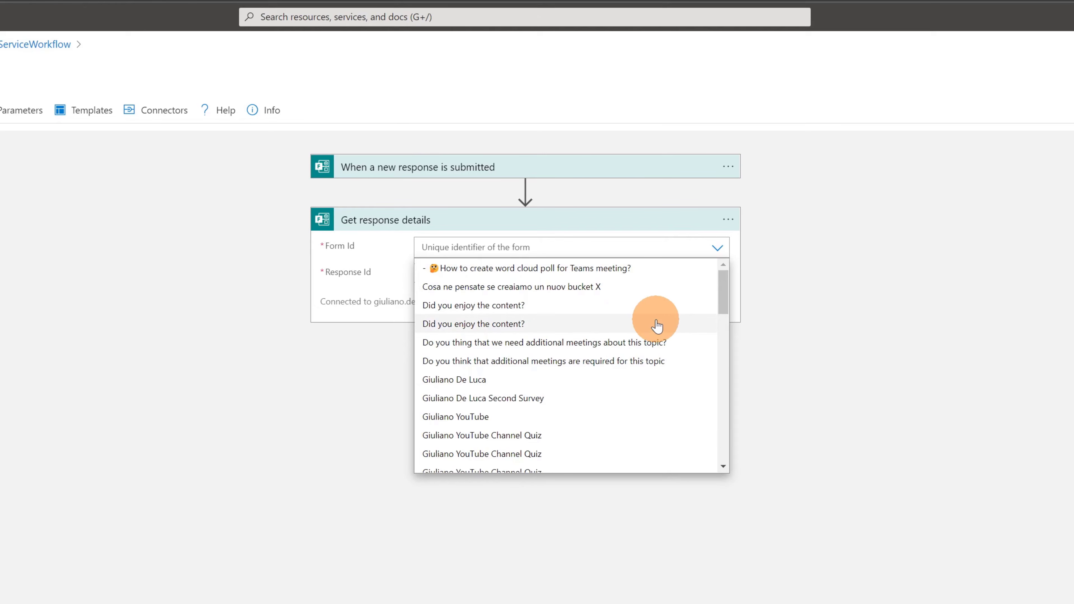
{"action": "scroll", "coordinate": [640, 342], "scroll_direction": "down", "scroll_amount": 6}
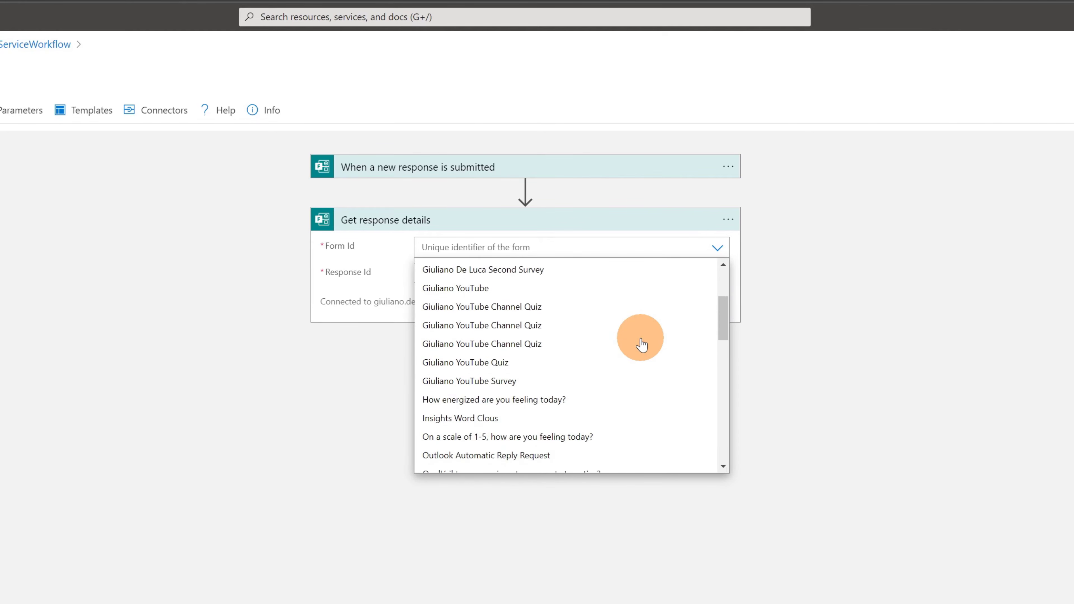
{"action": "scroll", "coordinate": [596, 343], "scroll_direction": "down", "scroll_amount": 3}
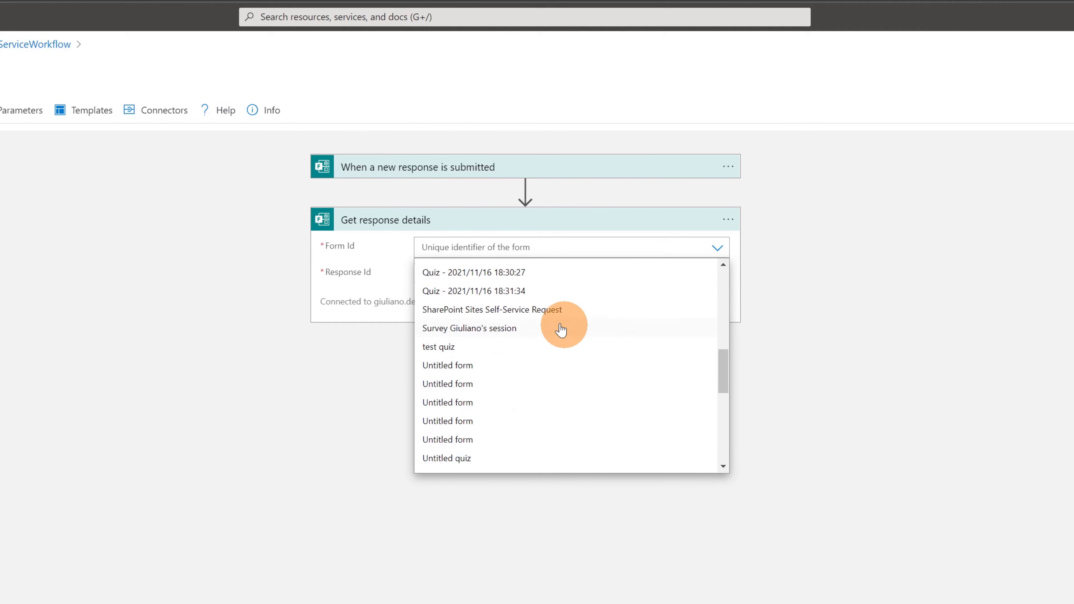
{"action": "left_click", "coordinate": [543, 311]}
{"action": "left_click", "coordinate": [595, 279]}
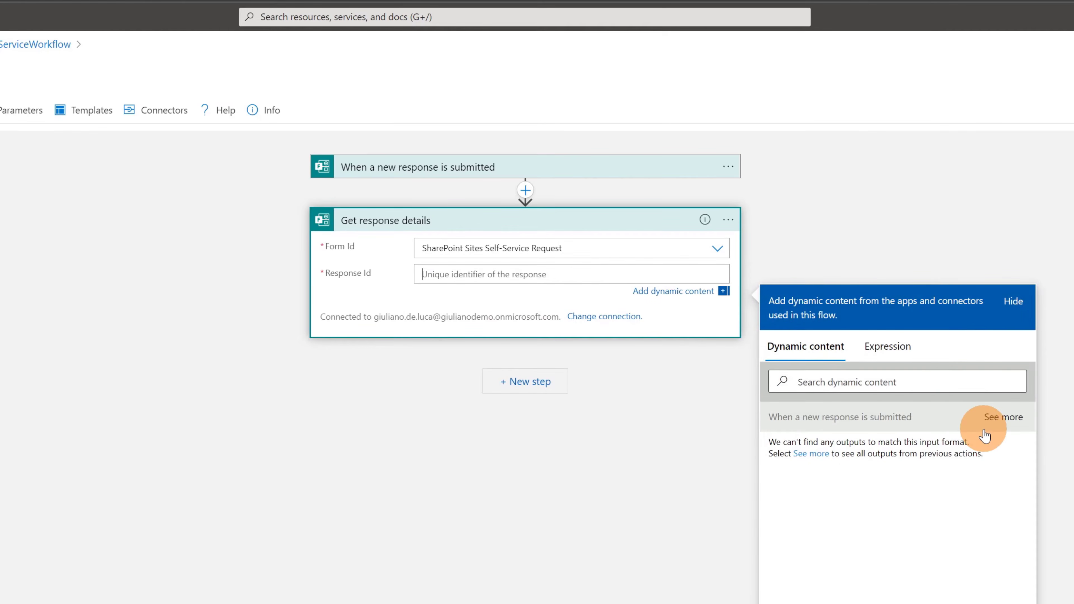
{"action": "left_click", "coordinate": [1001, 417]}
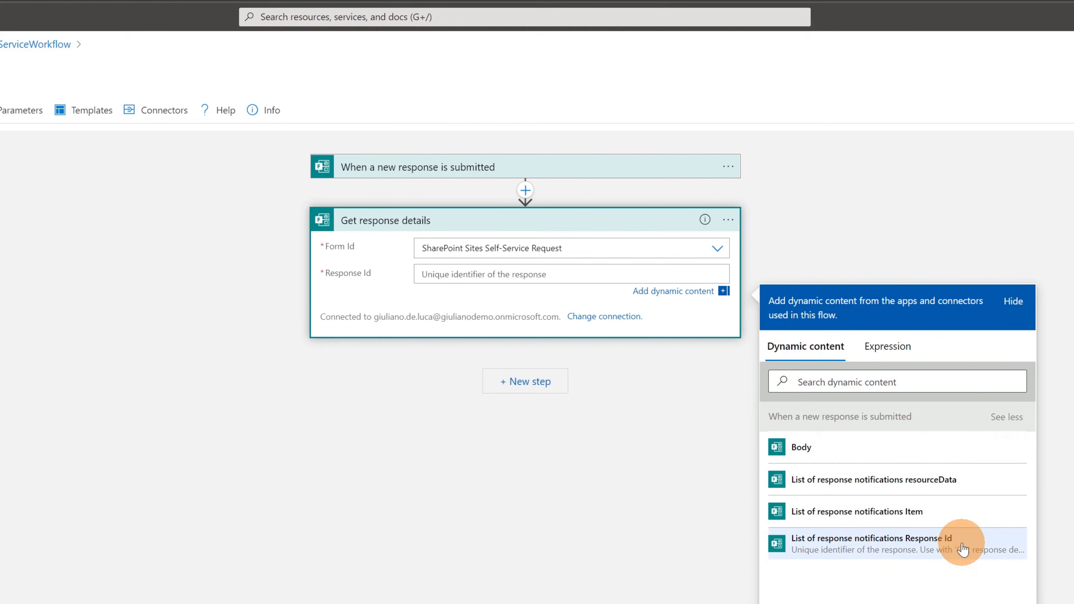
{"action": "left_click", "coordinate": [909, 556]}
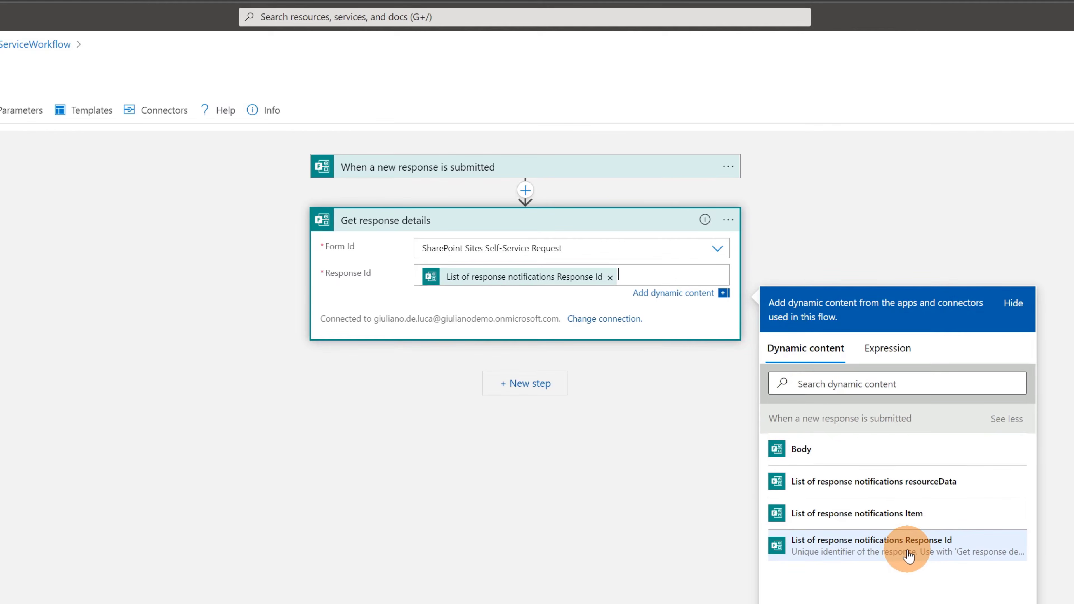
{"action": "left_click", "coordinate": [611, 476]}
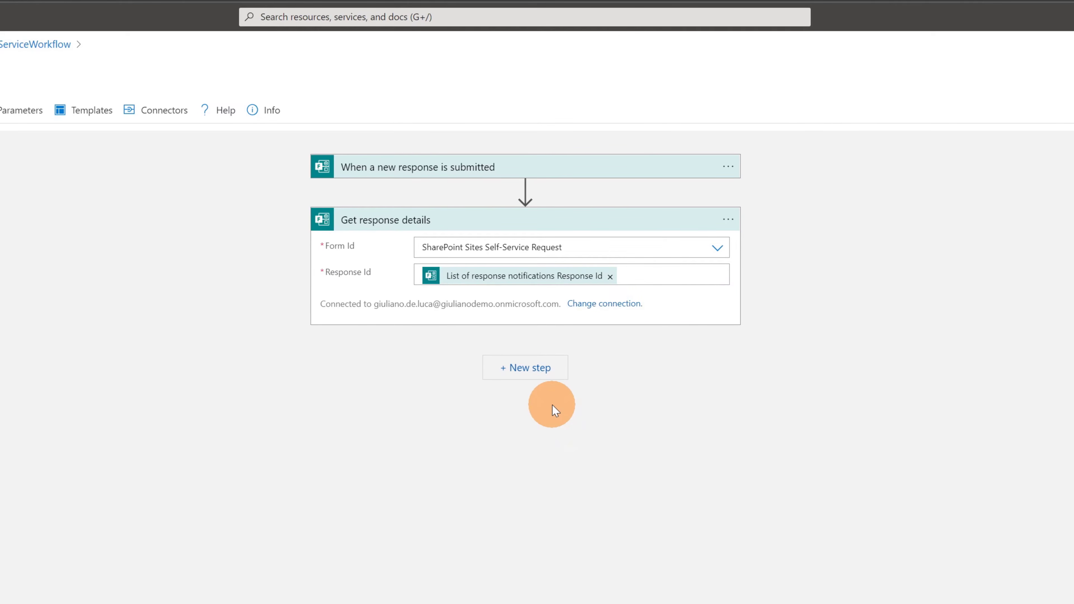
{"action": "left_click", "coordinate": [526, 368]}
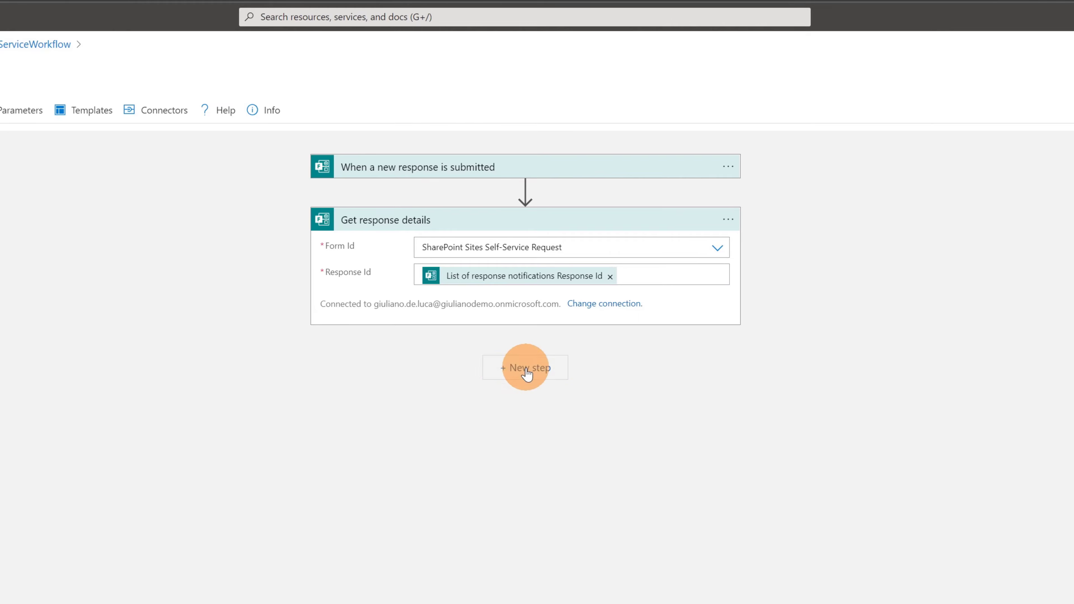
Add the SharePoint Create item action and sign in to create its SharePoint connection.
{"action": "left_click", "coordinate": [412, 311]}
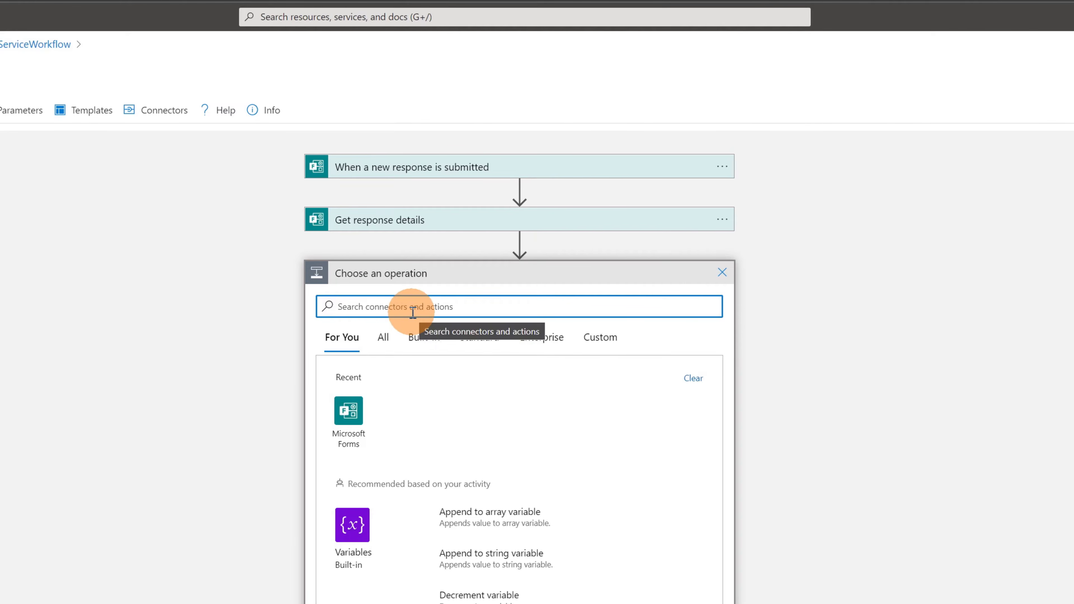
{"action": "type", "text": "sharepoint"}
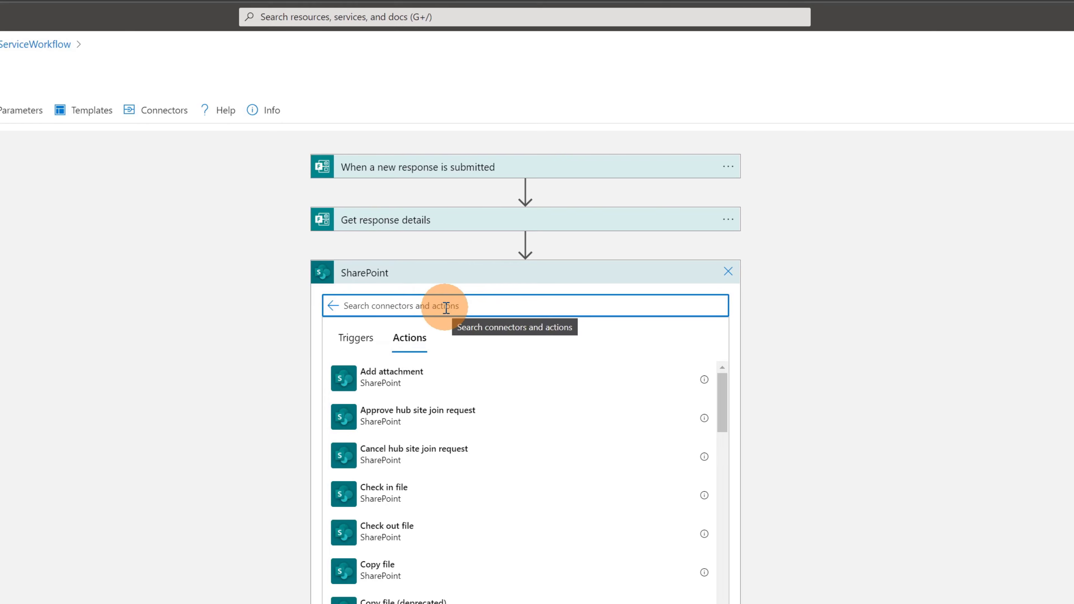
{"action": "scroll", "coordinate": [495, 451], "scroll_direction": "down", "scroll_amount": 5}
{"action": "scroll", "coordinate": [497, 453], "scroll_direction": "down", "scroll_amount": 4}
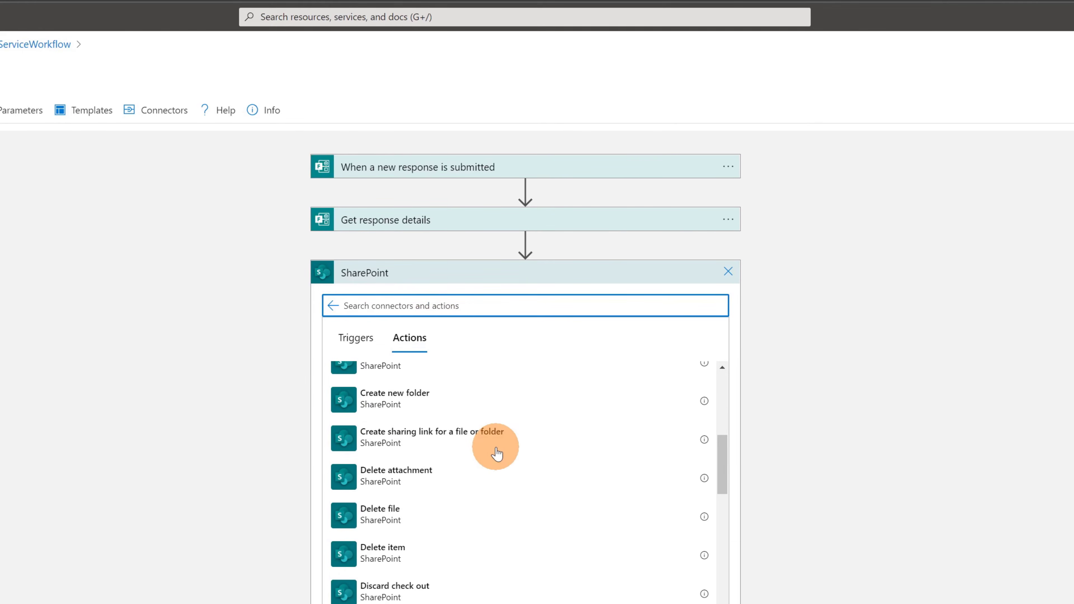
{"action": "scroll", "coordinate": [497, 452], "scroll_direction": "up", "scroll_amount": 3}
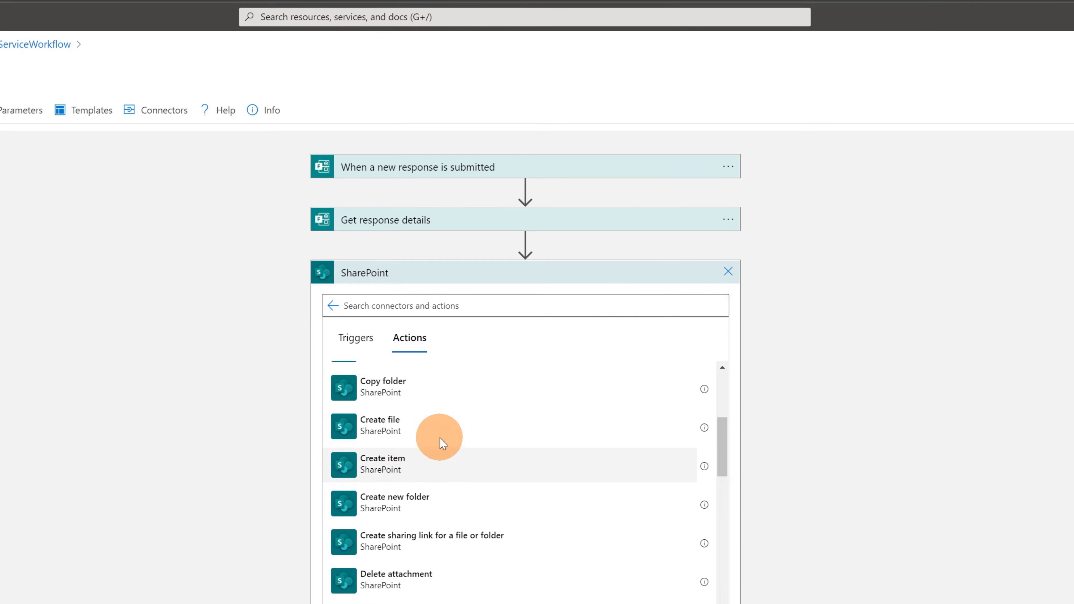
{"action": "left_click", "coordinate": [441, 440]}
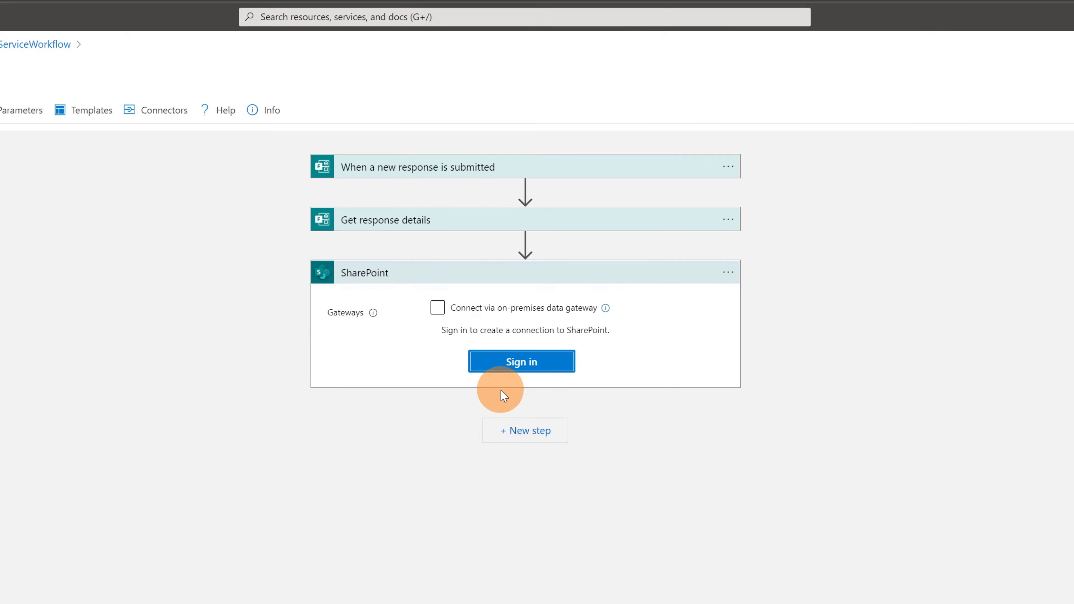
{"action": "left_click", "coordinate": [538, 371]}
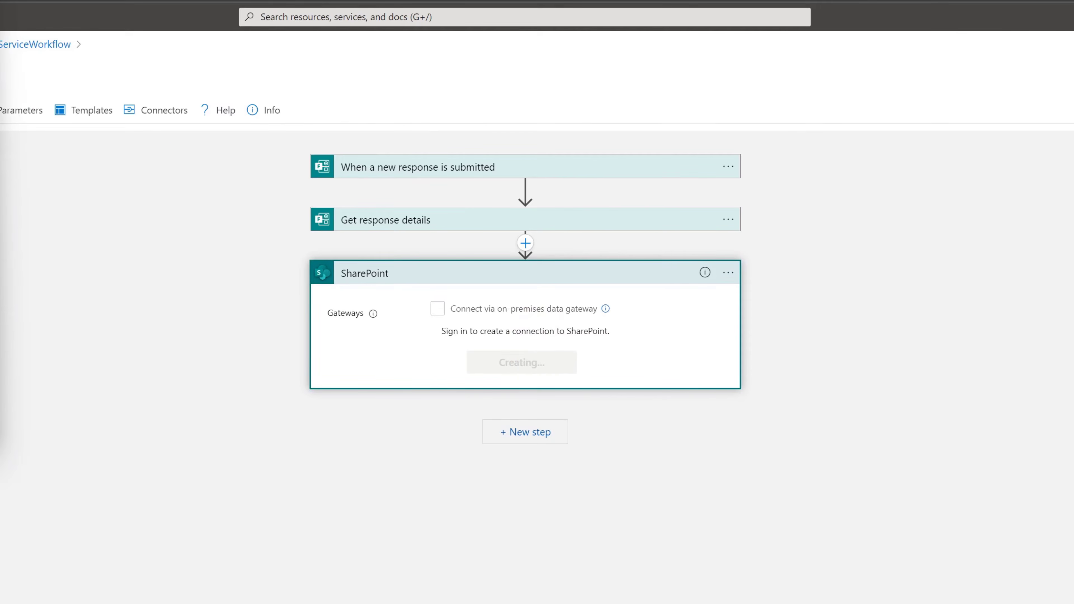
{"action": "left_click_drag", "start_coordinate": [0, 0], "coordinate": [386, 295]}
{"action": "left_click", "coordinate": [367, 495]}
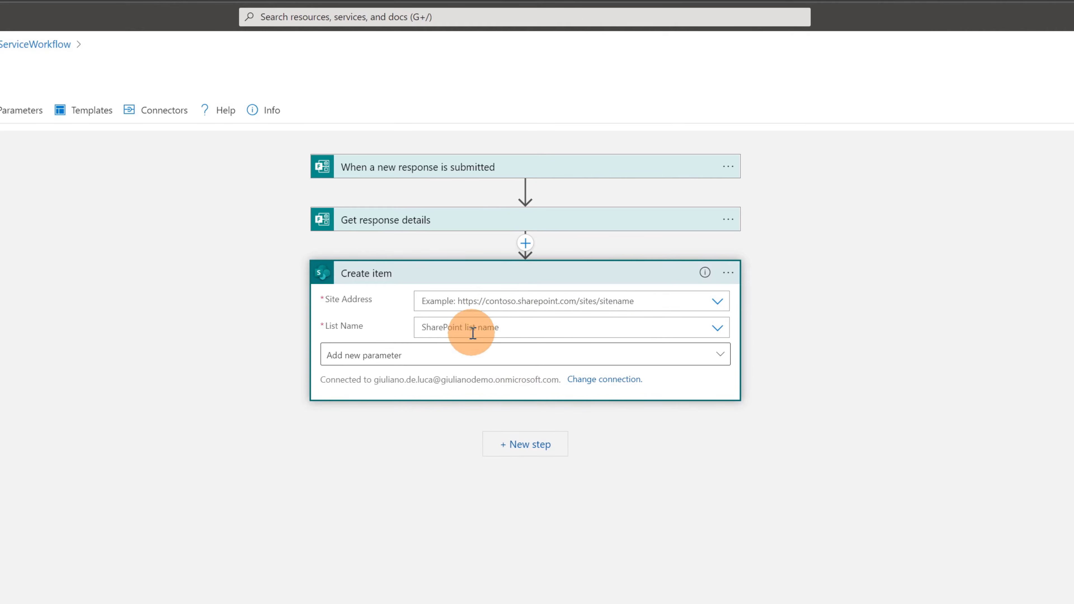
Point Create item at the Cockpit site and the SharePoint Sites Request list.
{"action": "left_click", "coordinate": [715, 303]}
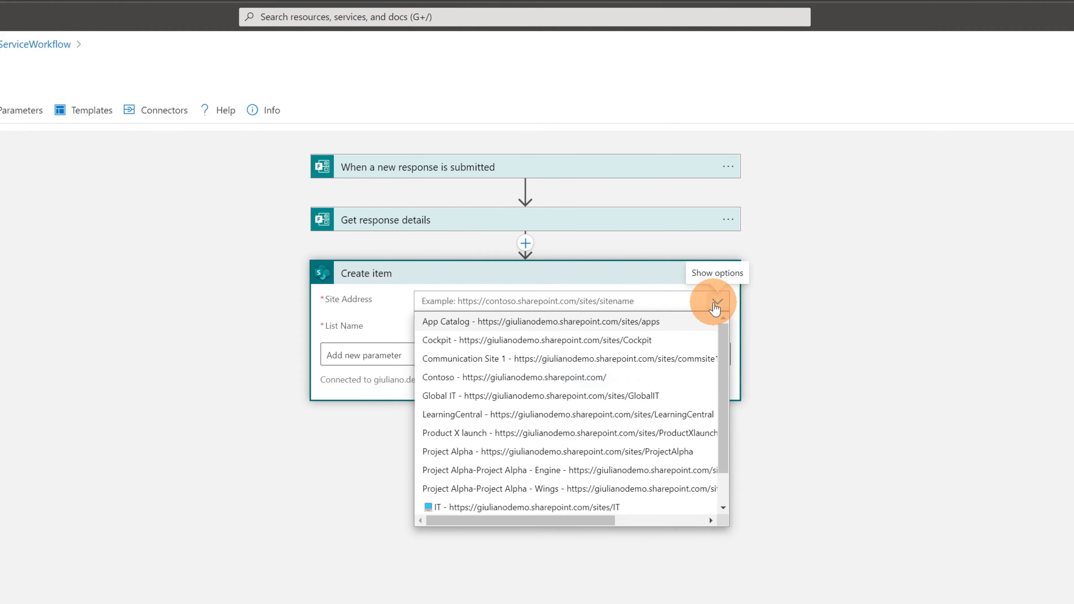
{"action": "left_click", "coordinate": [595, 340]}
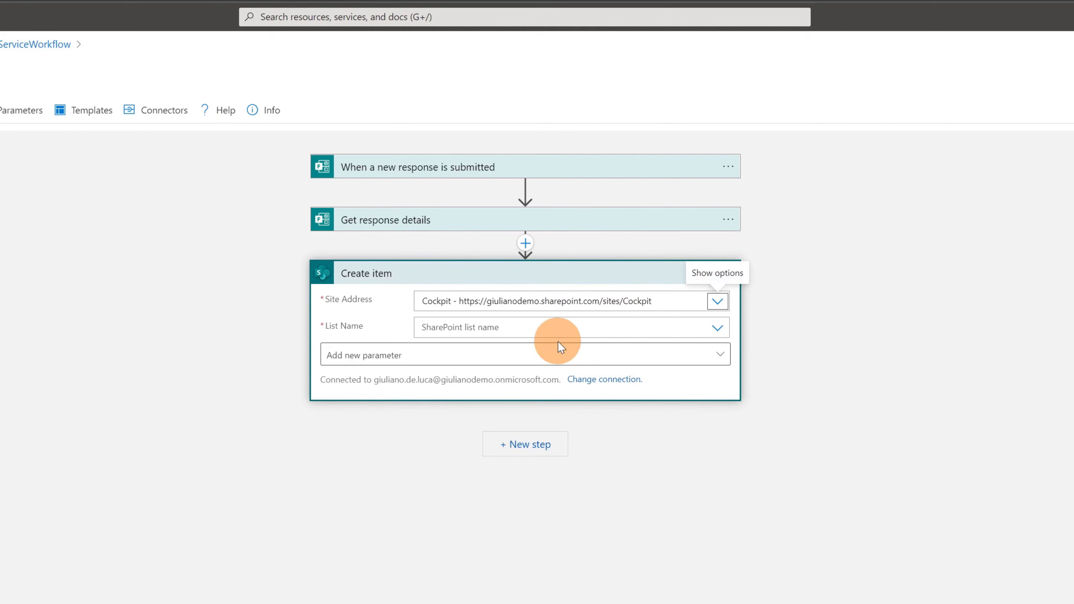
{"action": "left_click", "coordinate": [498, 329]}
{"action": "left_click", "coordinate": [718, 328]}
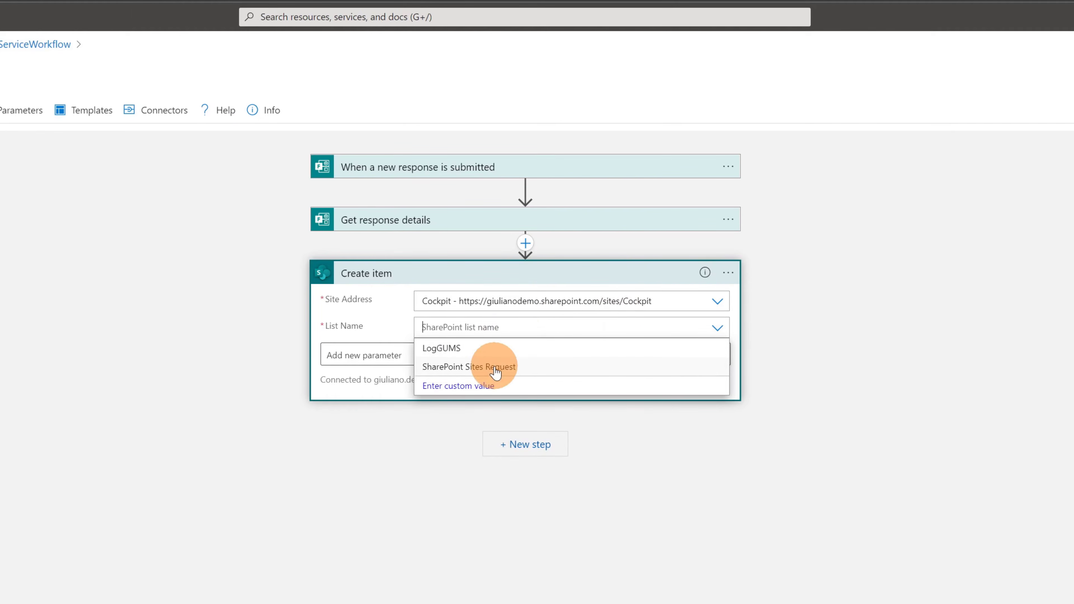
{"action": "left_click", "coordinate": [526, 368]}
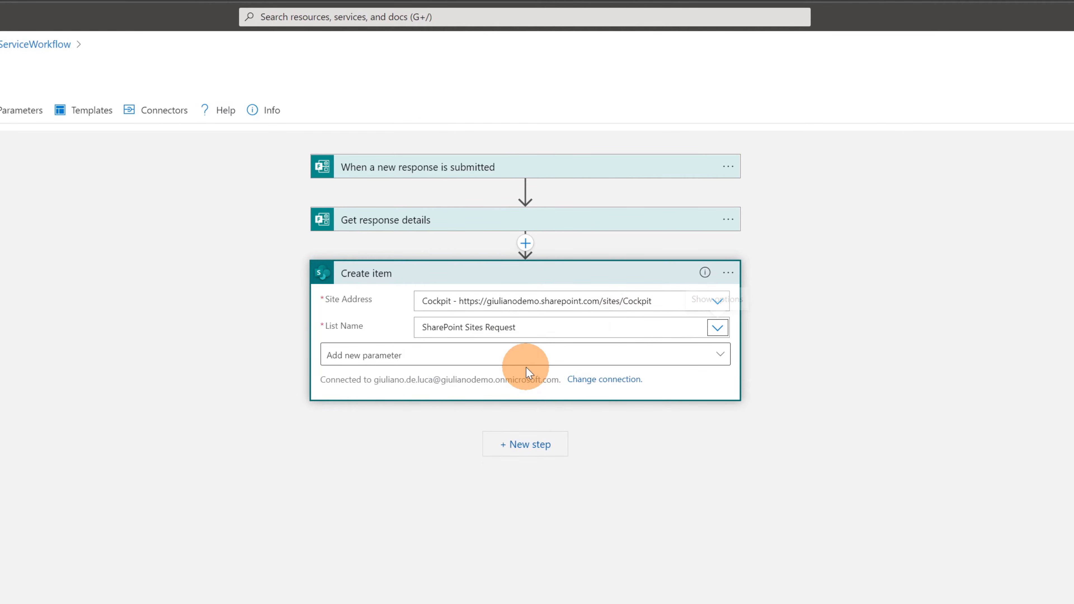
Add the optional Reason, Status Value and Owner Claims fields to the item.
{"action": "left_click", "coordinate": [720, 359]}
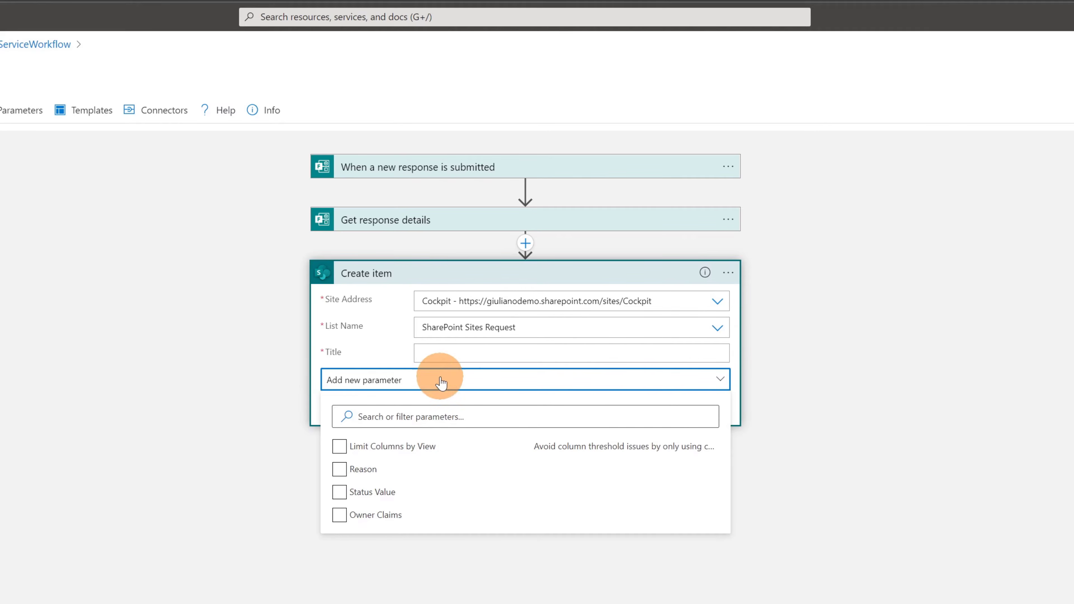
{"action": "left_click", "coordinate": [353, 448]}
{"action": "left_click", "coordinate": [339, 470]}
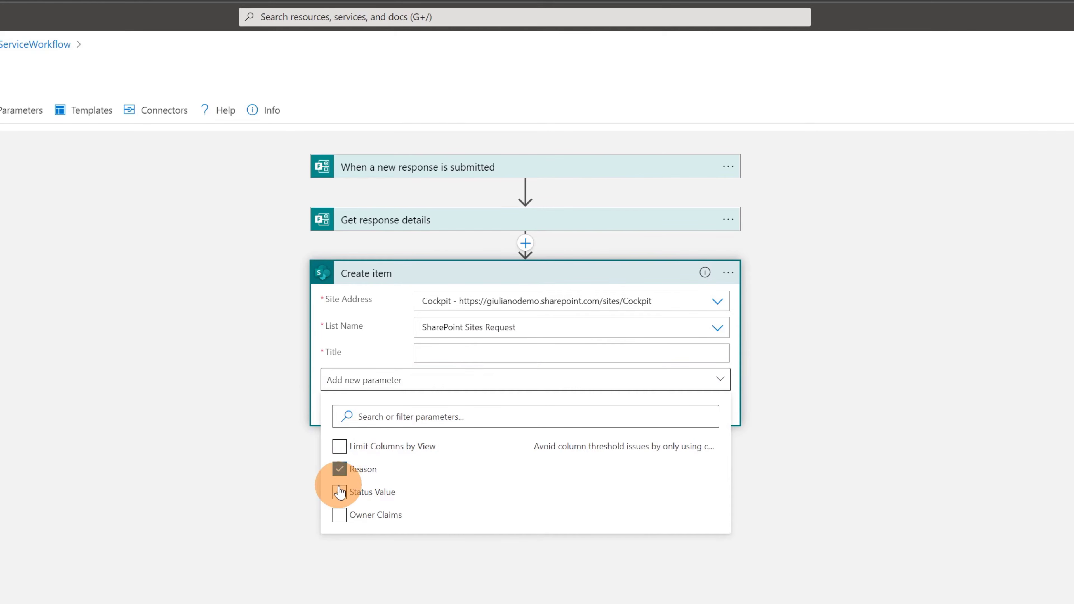
{"action": "left_click", "coordinate": [339, 494]}
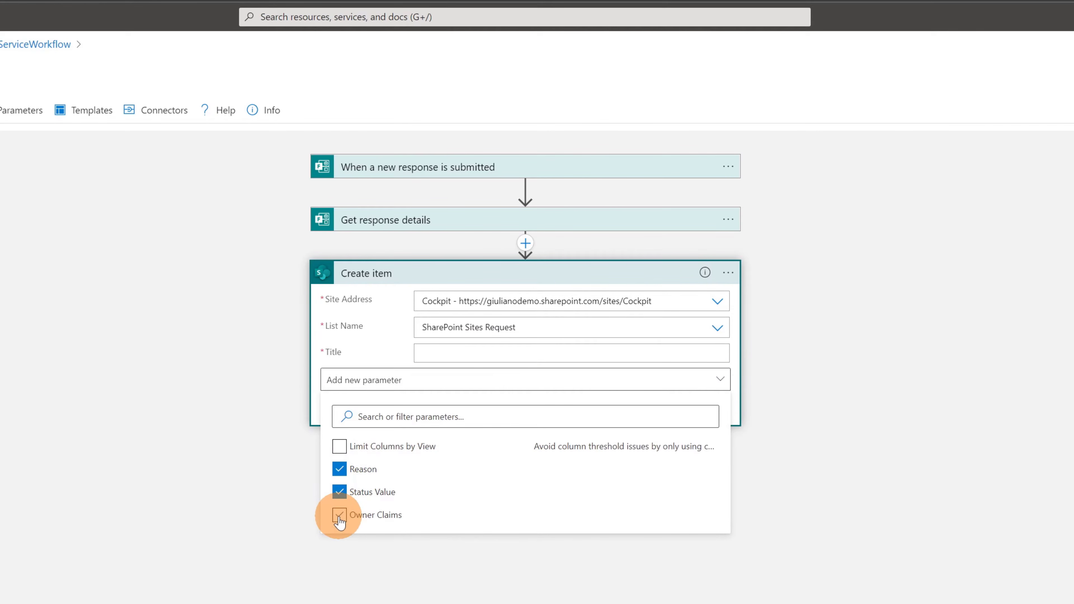
{"action": "left_click", "coordinate": [339, 516]}
{"action": "left_click", "coordinate": [292, 561]}
{"action": "left_click", "coordinate": [375, 436]}
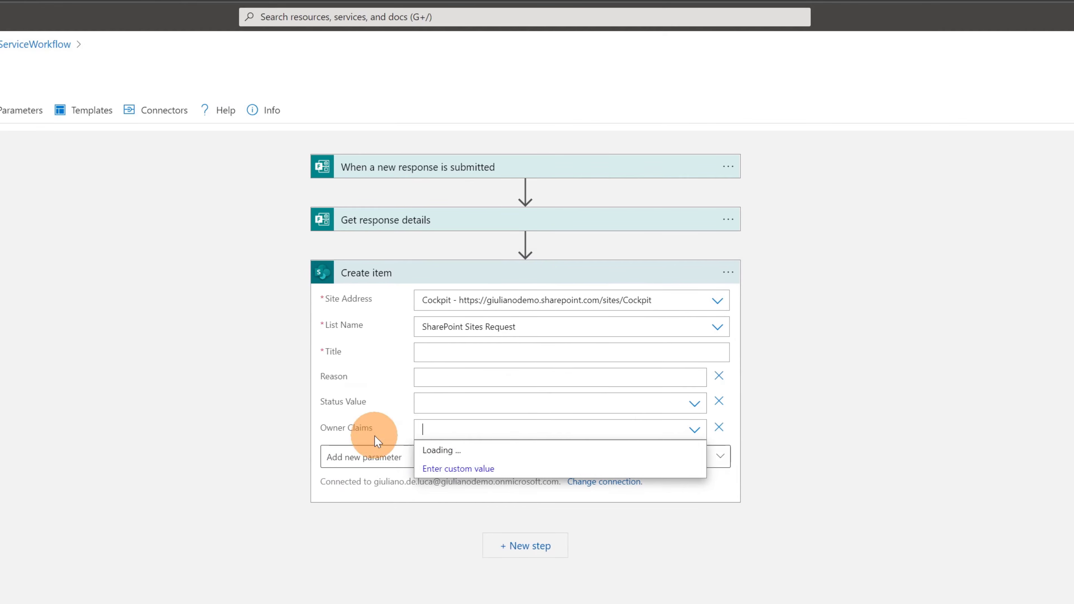
Map Title to the form's Title answer and Reason to the Request Reason answer.
{"action": "left_click", "coordinate": [456, 353]}
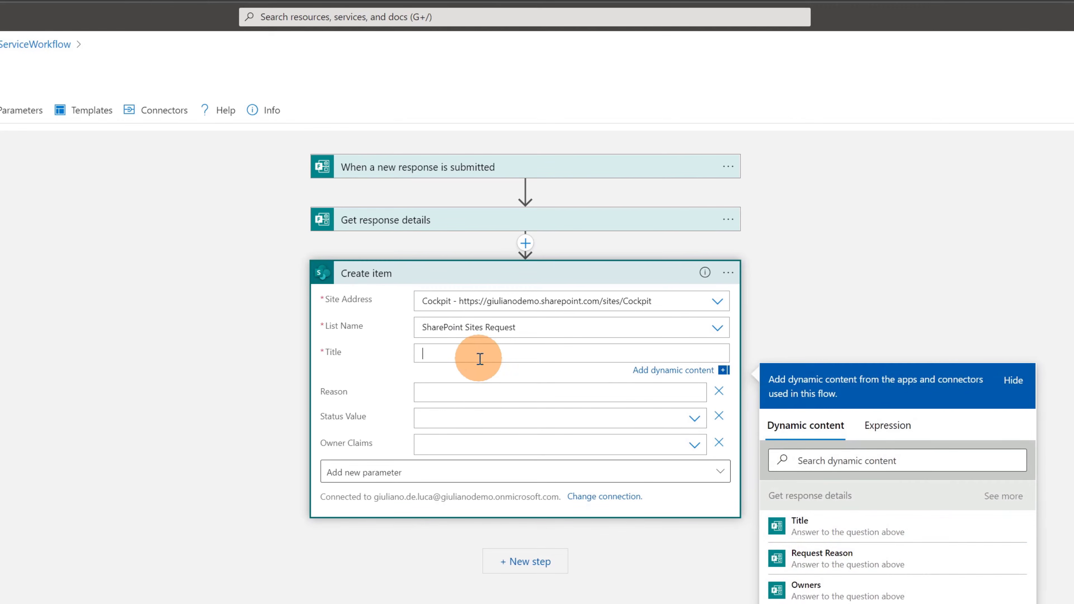
{"action": "left_click", "coordinate": [867, 526]}
{"action": "left_click", "coordinate": [533, 395]}
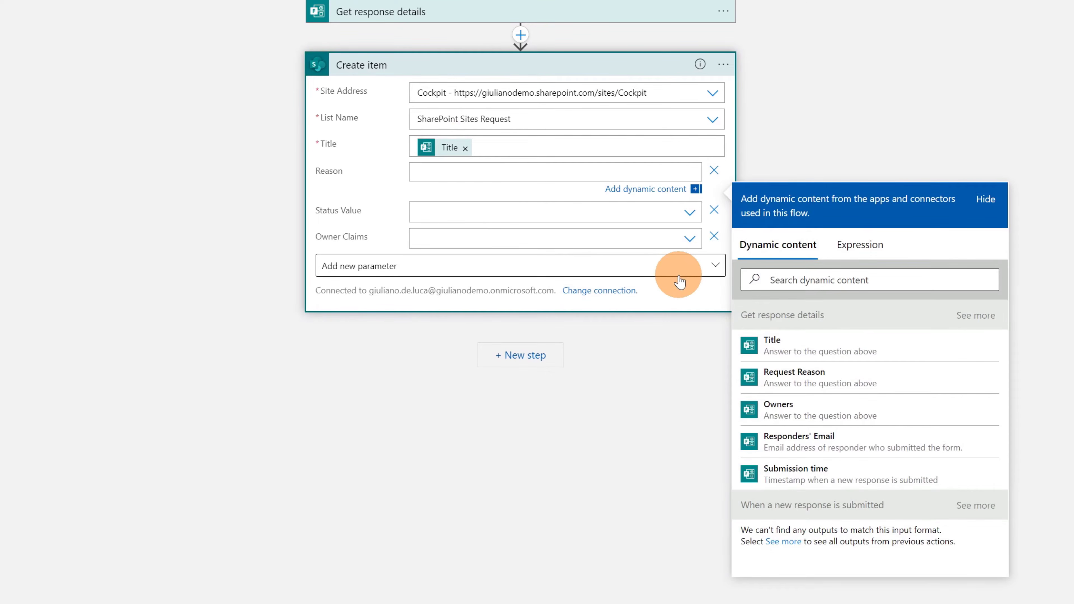
{"action": "left_click", "coordinate": [778, 375]}
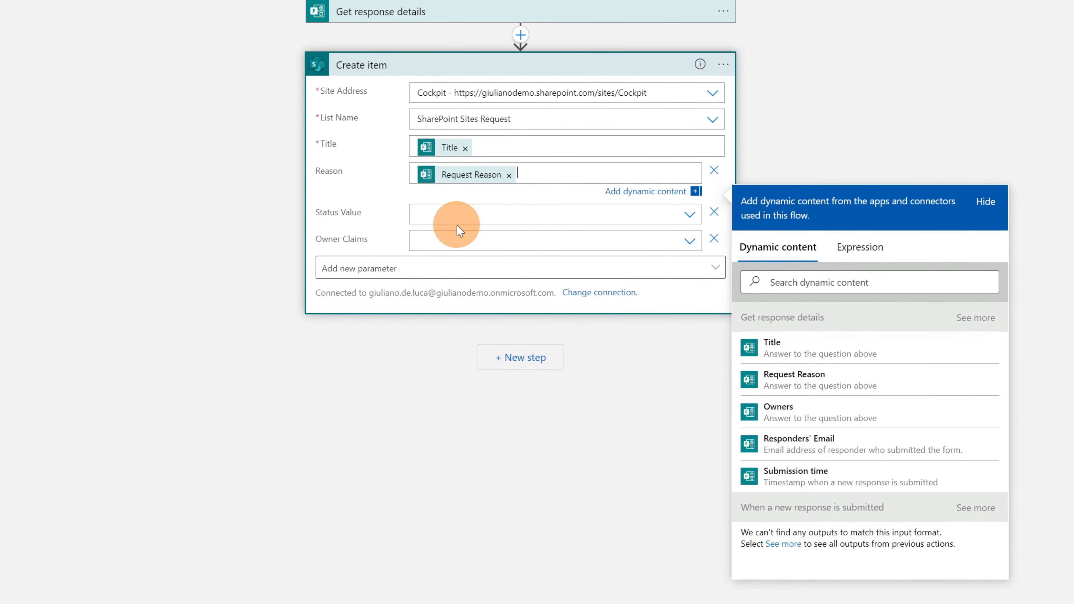
Set Status Value to Create and switch Owner Claims to a custom value.
{"action": "left_click", "coordinate": [456, 214]}
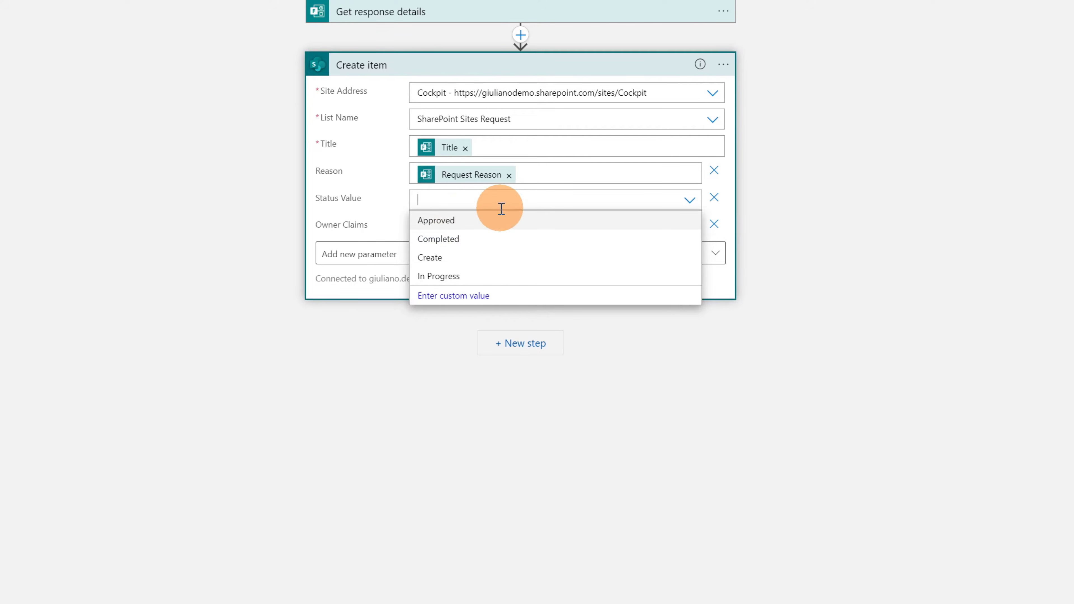
{"action": "left_click", "coordinate": [435, 259]}
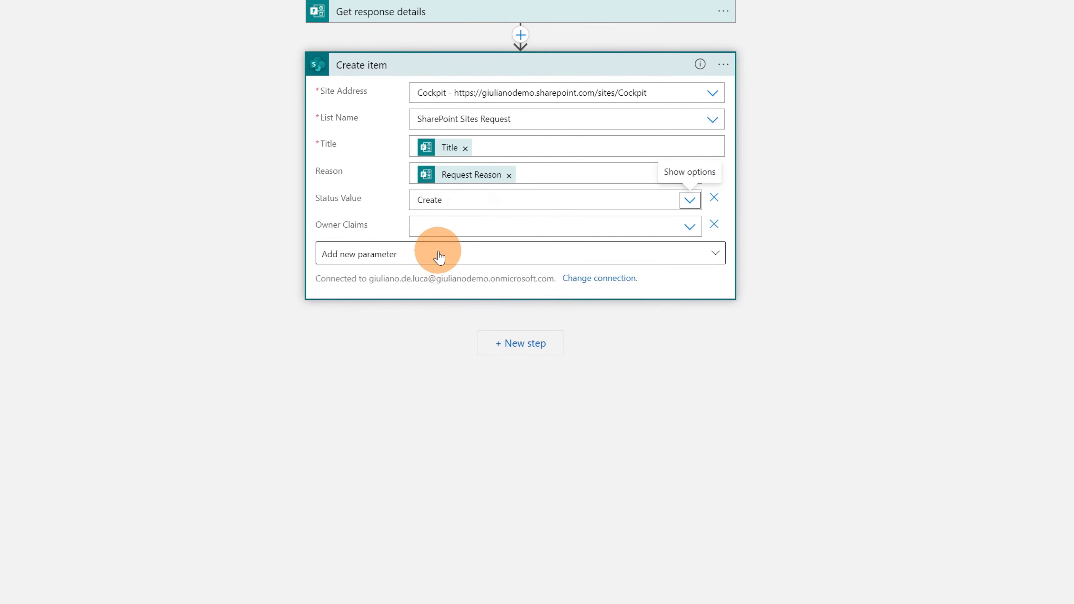
{"action": "left_click", "coordinate": [463, 225]}
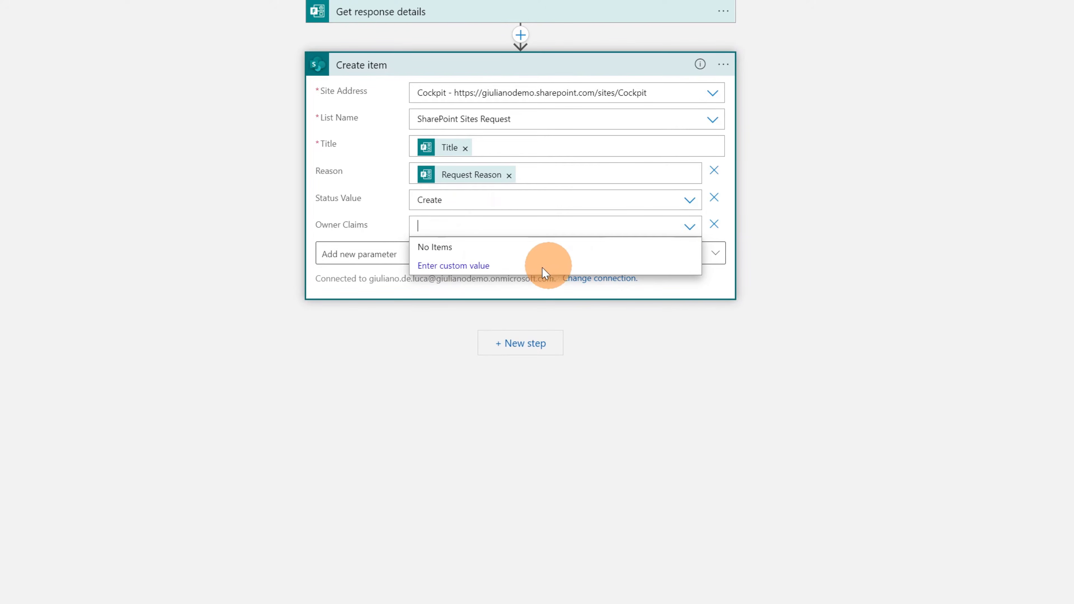
{"action": "left_click", "coordinate": [476, 267]}
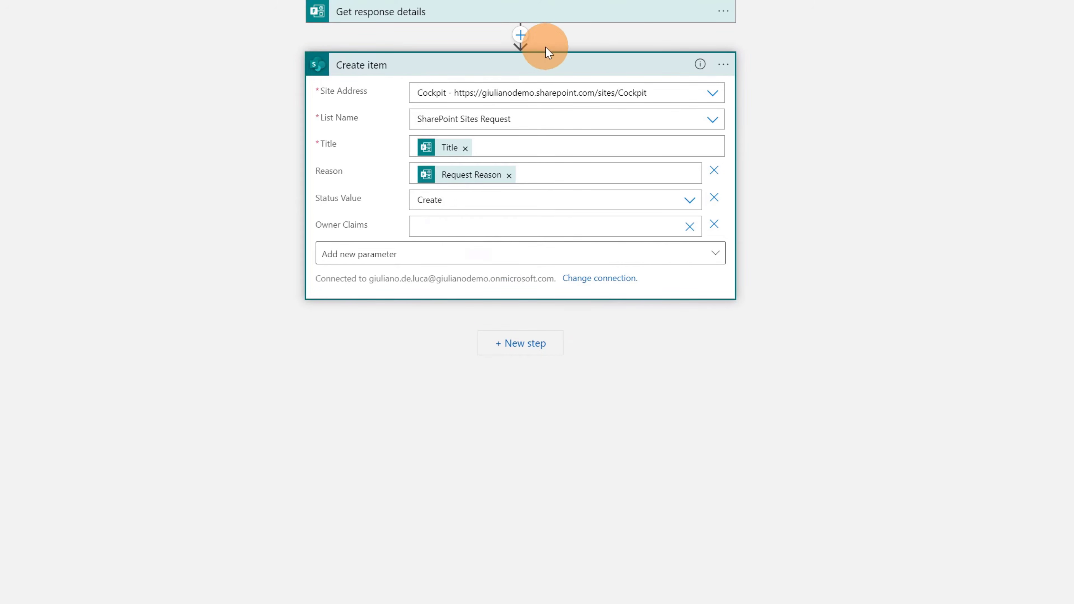
{"action": "left_click", "coordinate": [520, 34]}
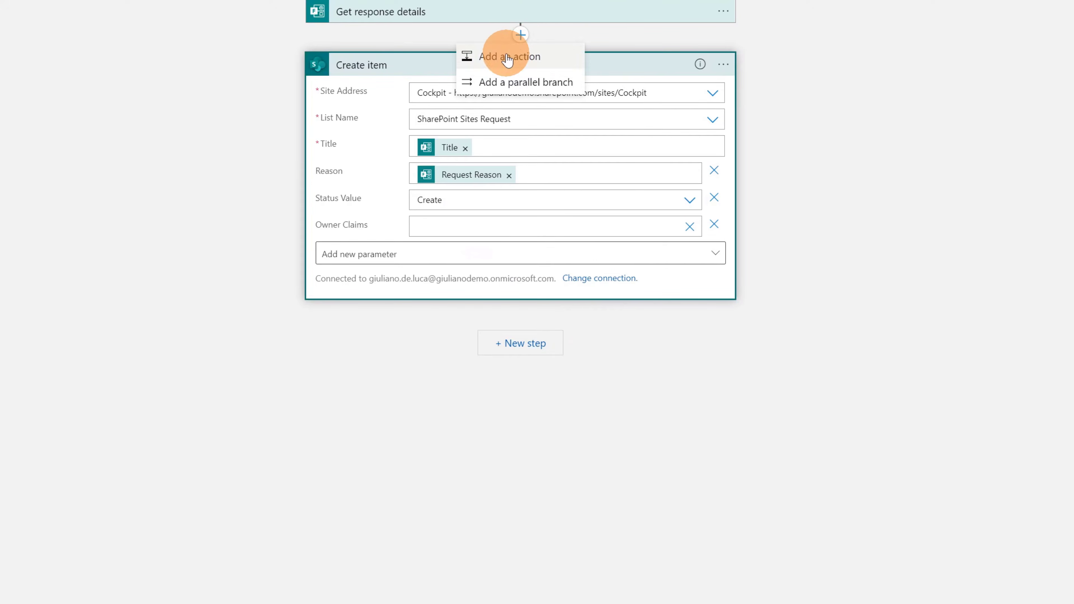
Insert a Variables Initialize variable step before Create item, named Owners with type Array.
{"action": "left_click", "coordinate": [507, 55]}
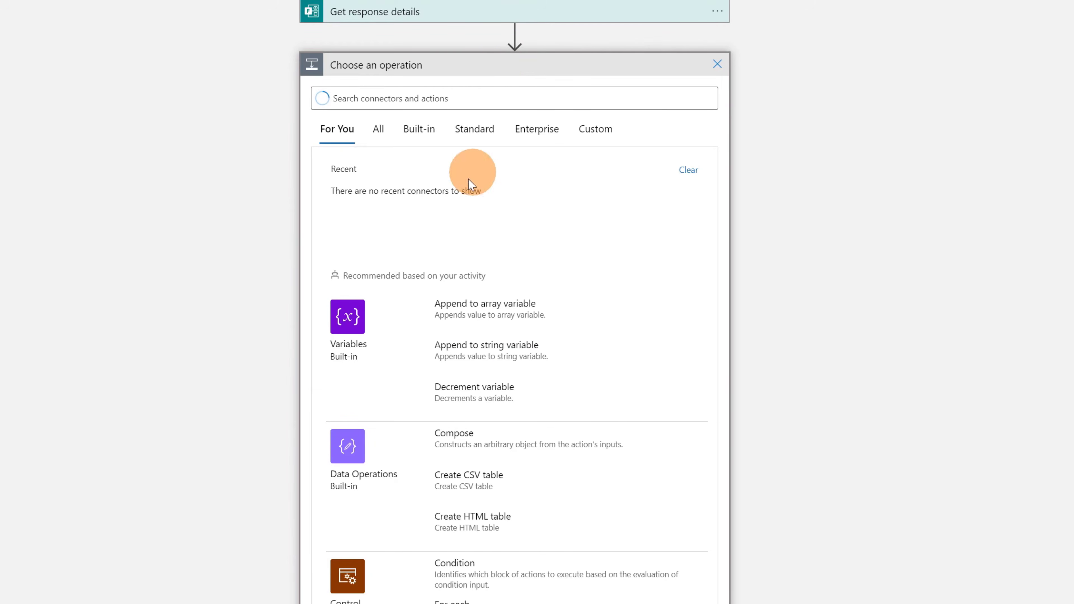
{"action": "left_click", "coordinate": [363, 315]}
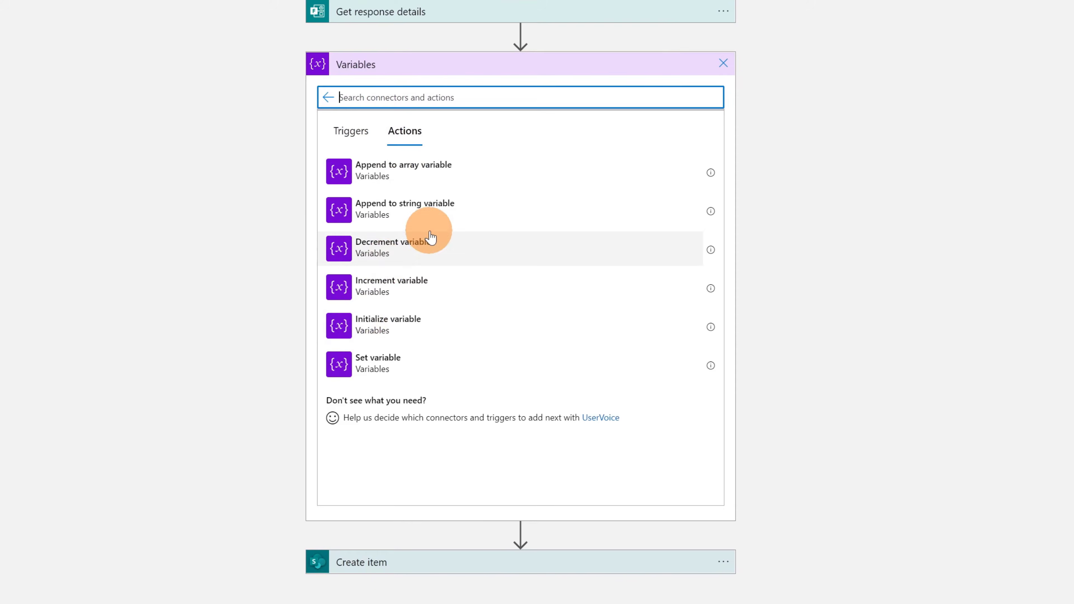
{"action": "left_click", "coordinate": [384, 330]}
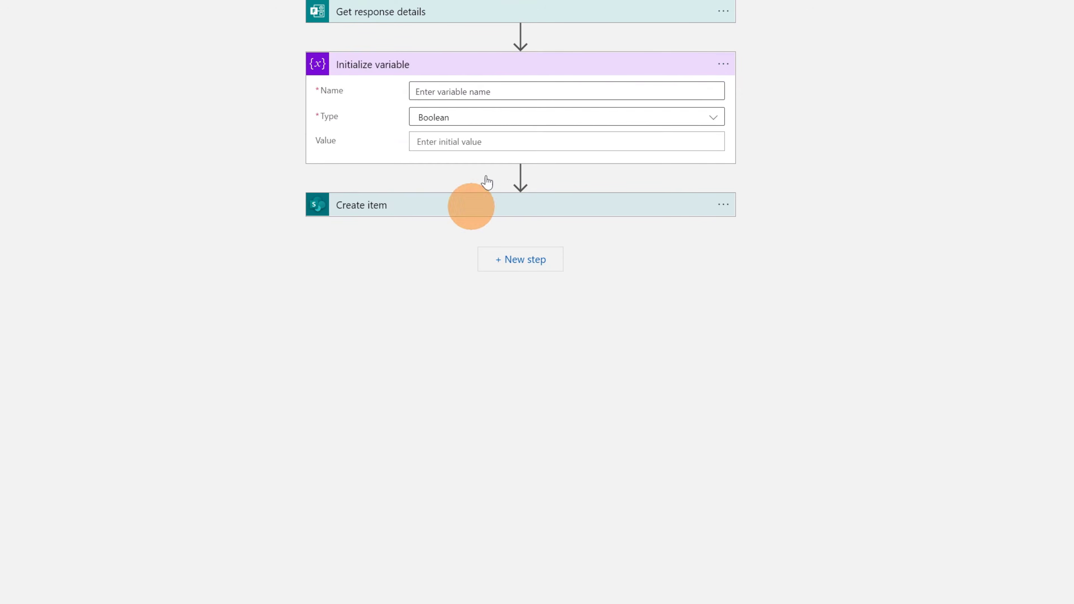
{"action": "left_click", "coordinate": [587, 87]}
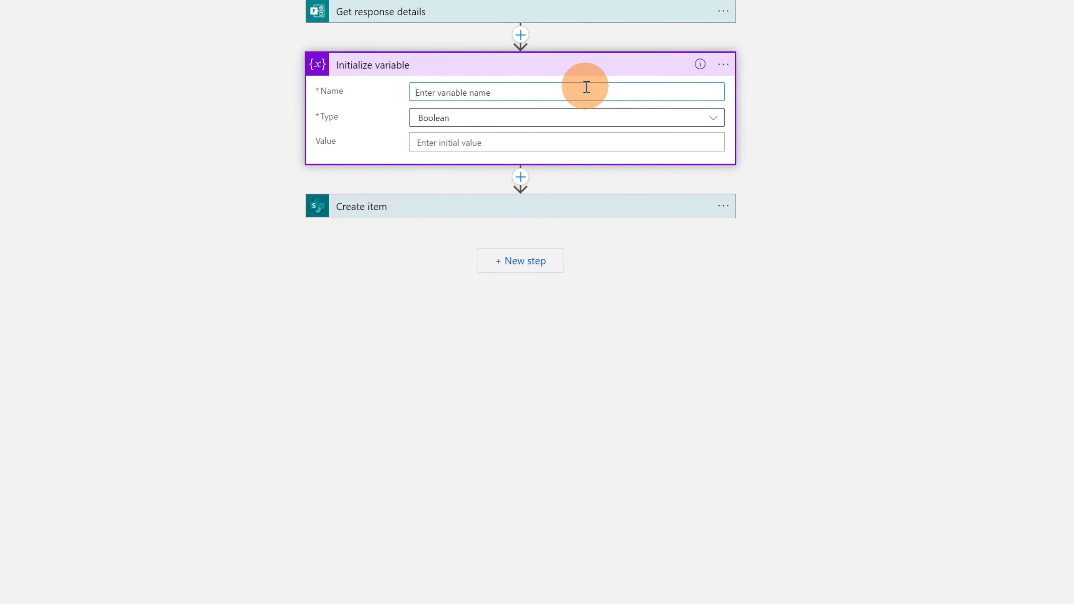
{"action": "type", "text": "Owners"}
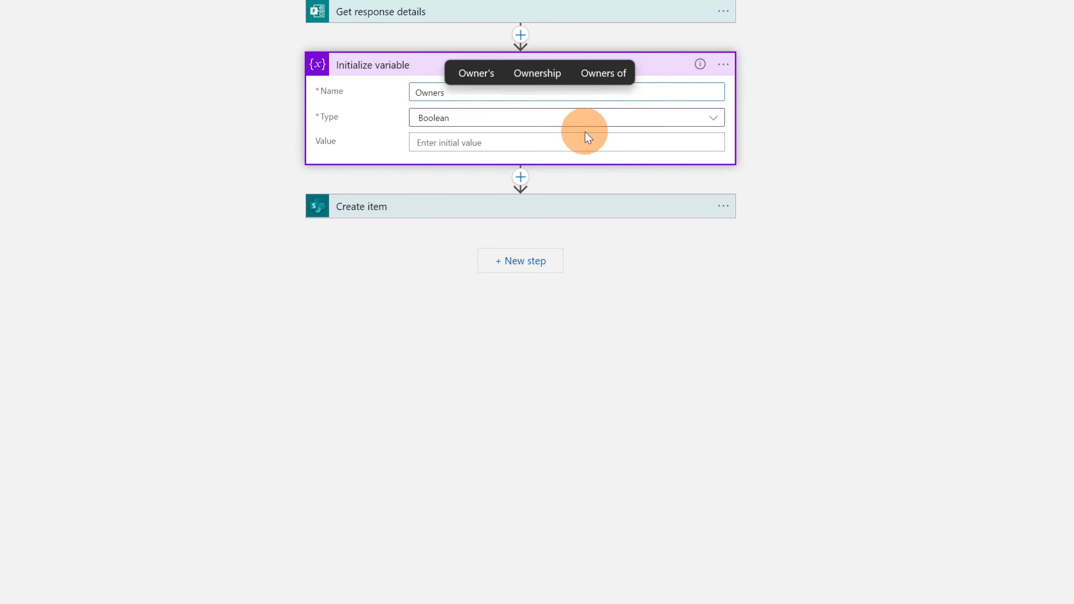
{"action": "left_click", "coordinate": [584, 121]}
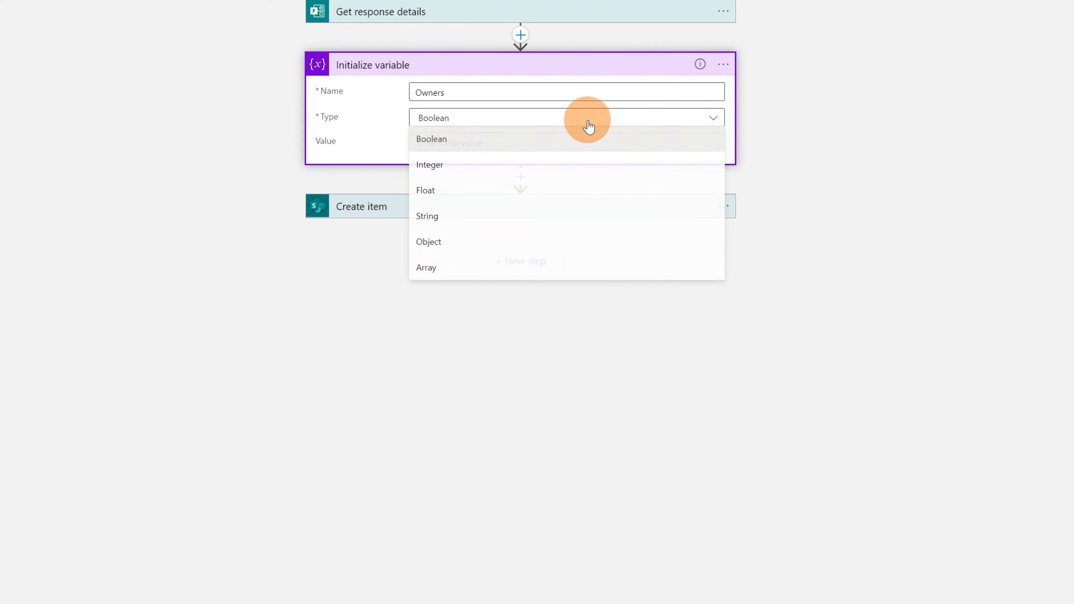
{"action": "left_click", "coordinate": [444, 258]}
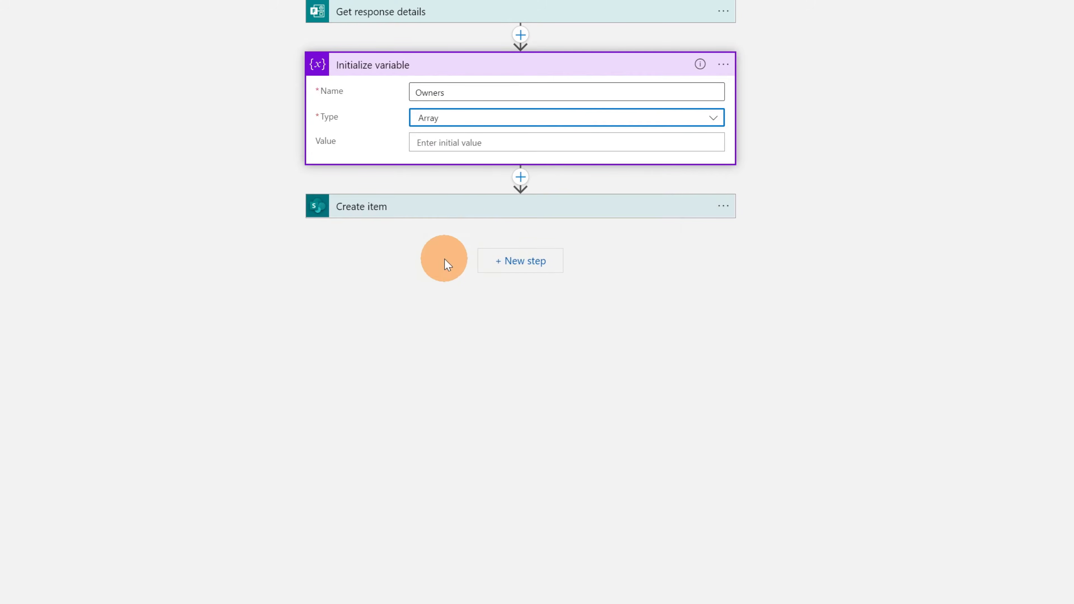
{"action": "left_click", "coordinate": [468, 144]}
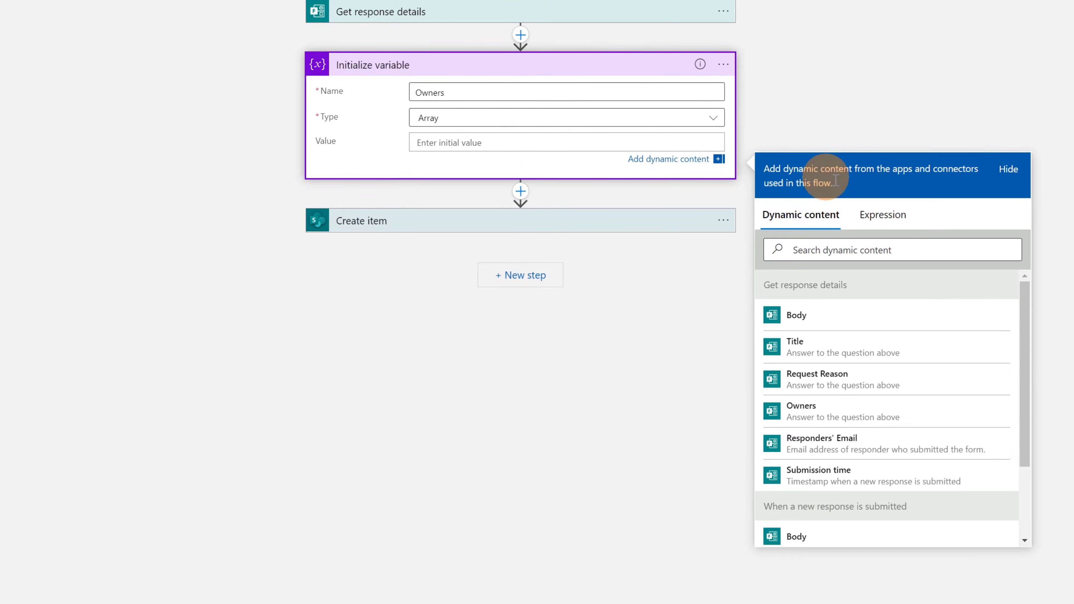
Start the Owners value as a split() expression containing the form's Owners answer.
{"action": "left_click", "coordinate": [883, 215]}
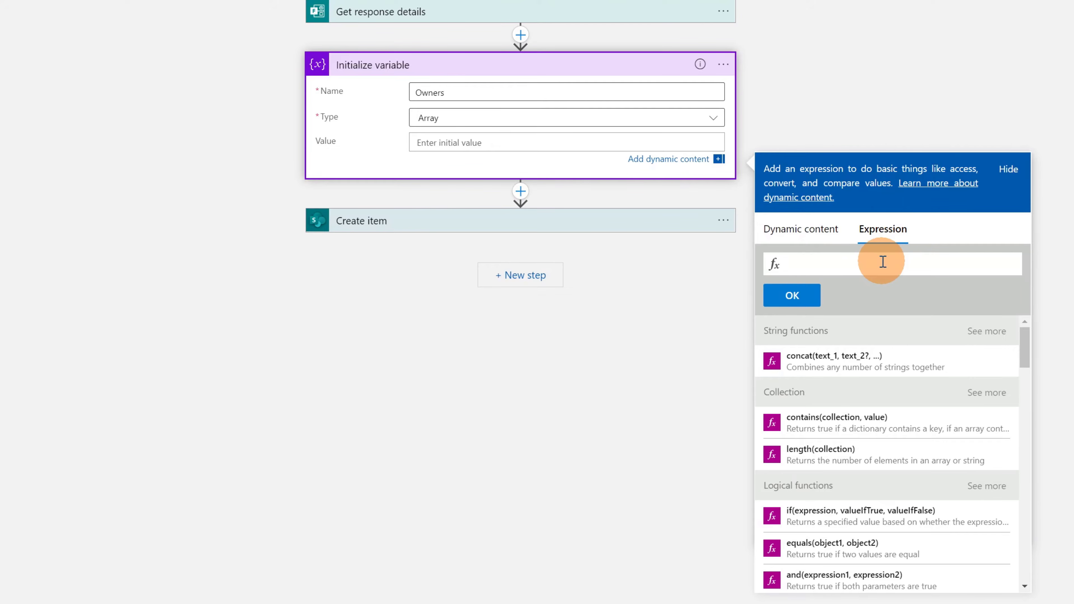
{"action": "type", "text": "split("}
{"action": "left_click", "coordinate": [814, 226]}
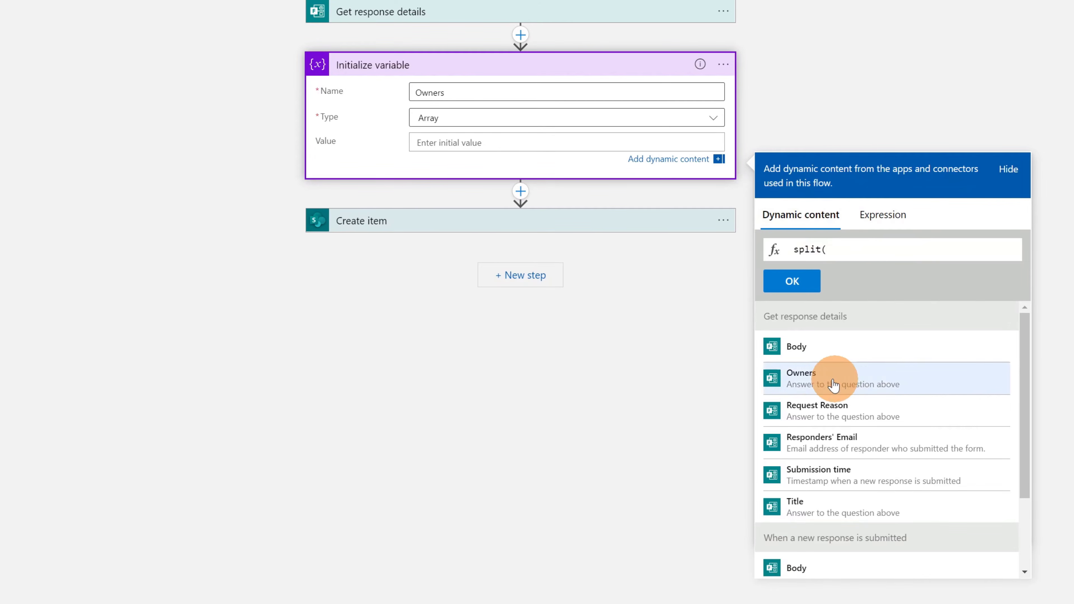
{"action": "left_click", "coordinate": [824, 381]}
{"action": "left_click", "coordinate": [881, 224]}
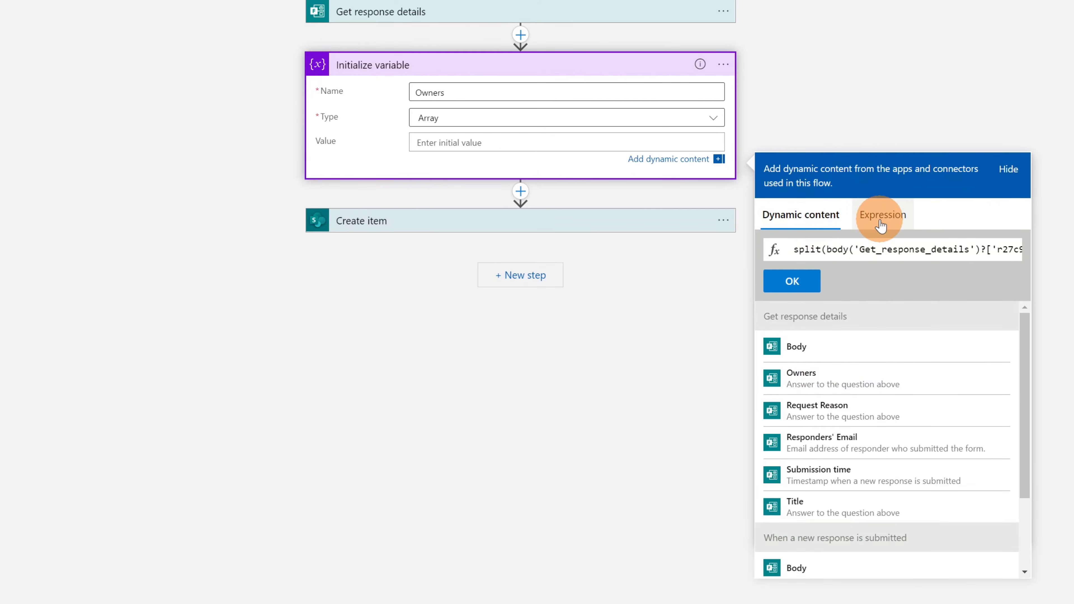
Finish the expression with the ';' separator and apply it as the initial value.
{"action": "left_click", "coordinate": [911, 264]}
{"action": "left_click", "coordinate": [1005, 267]}
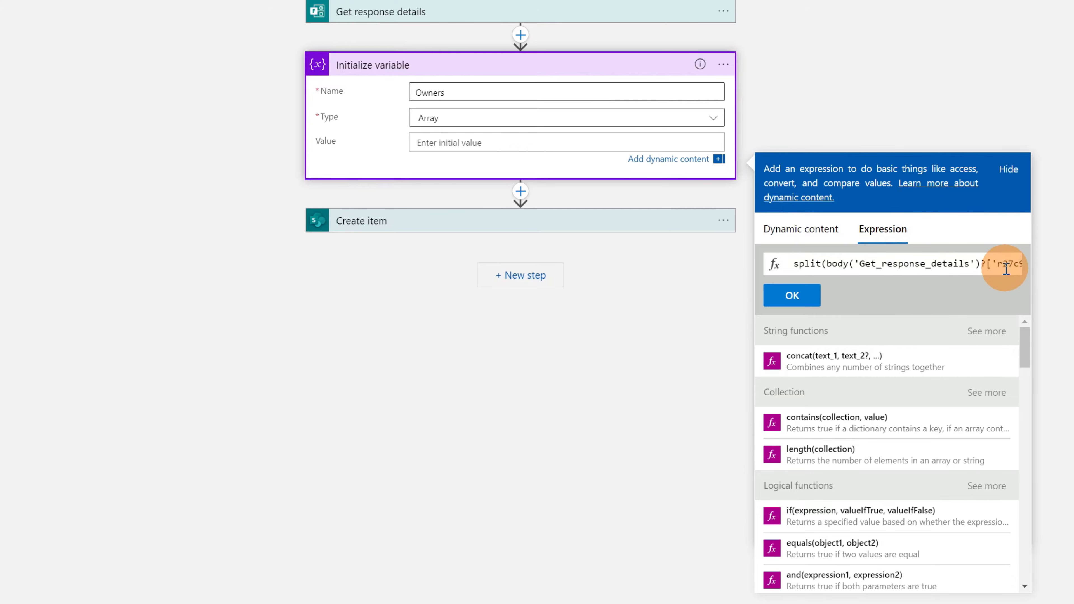
{"action": "left_click_drag", "start_coordinate": [1006, 268], "coordinate": [1011, 275]}
{"action": "key", "text": "End"}
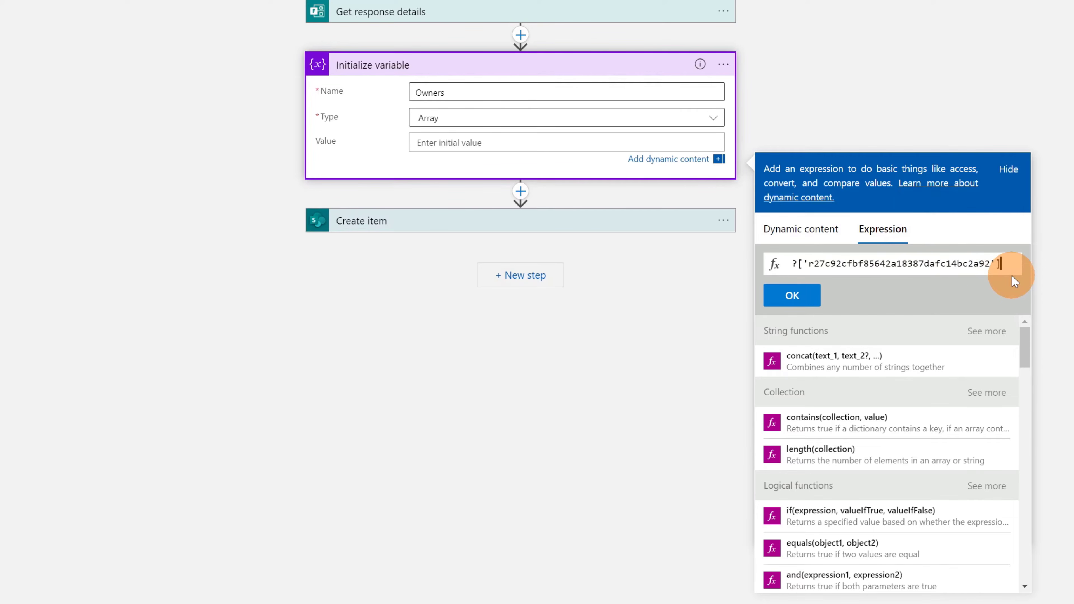
{"action": "type", "text": ",'"}
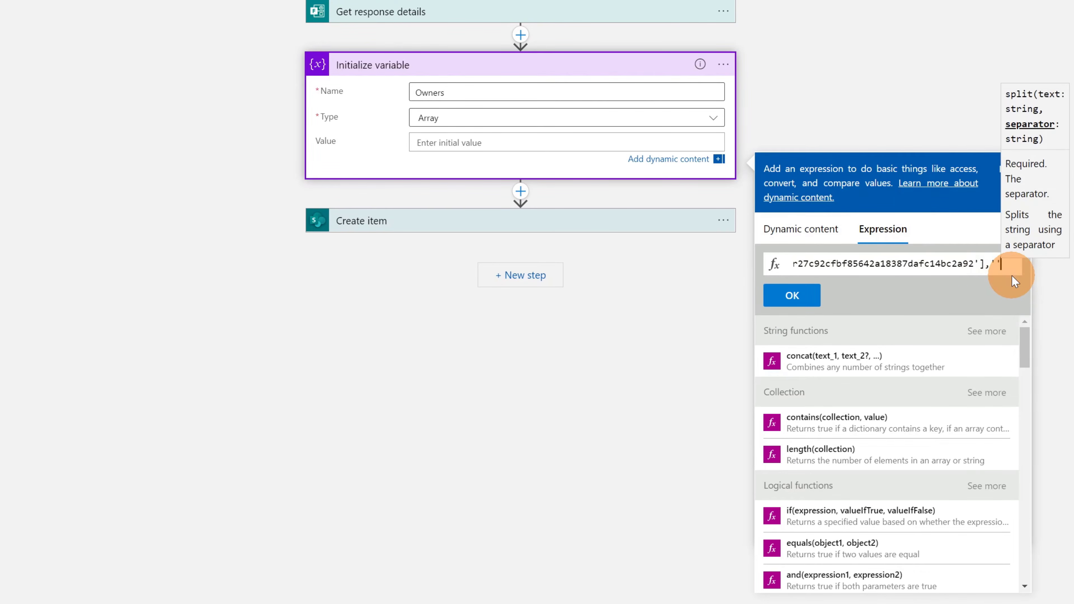
{"action": "type", "text": ";"}
{"action": "key", "text": "Right"}
{"action": "type", "text": ")"}
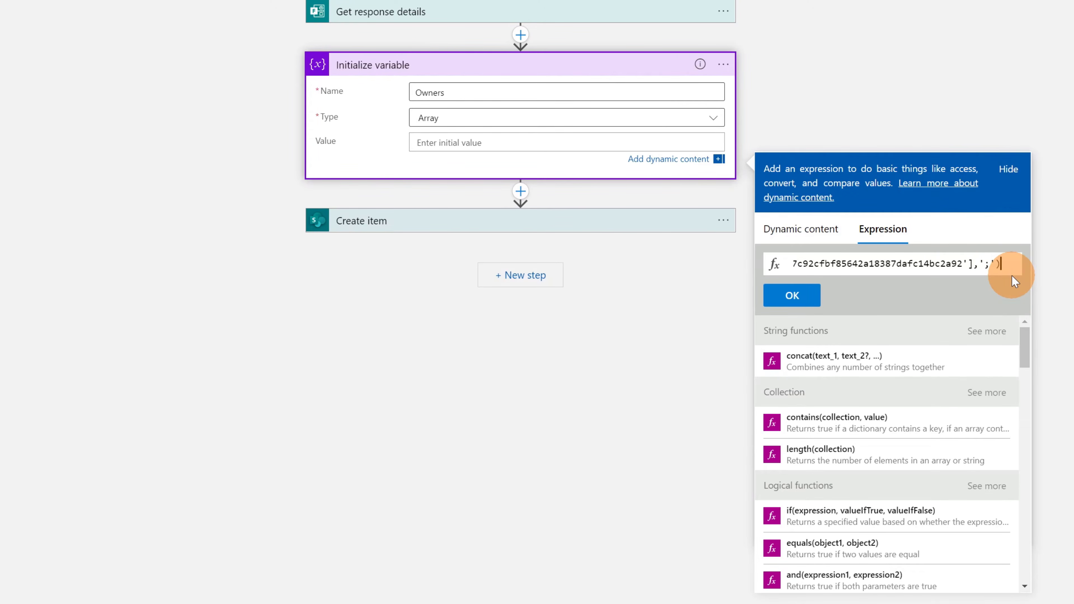
{"action": "left_click", "coordinate": [814, 295]}
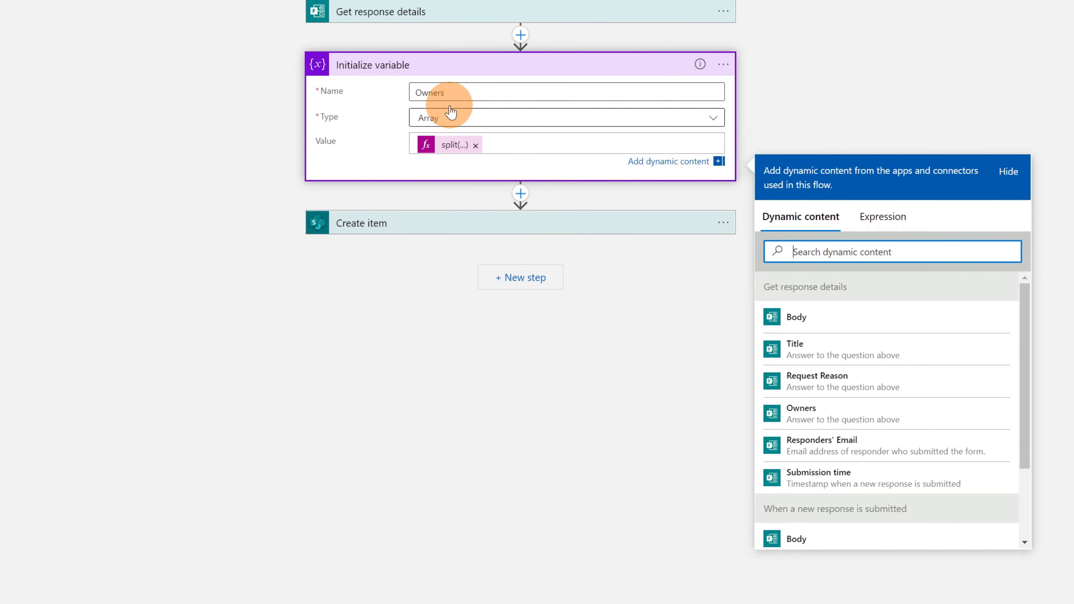
{"action": "left_click", "coordinate": [515, 196]}
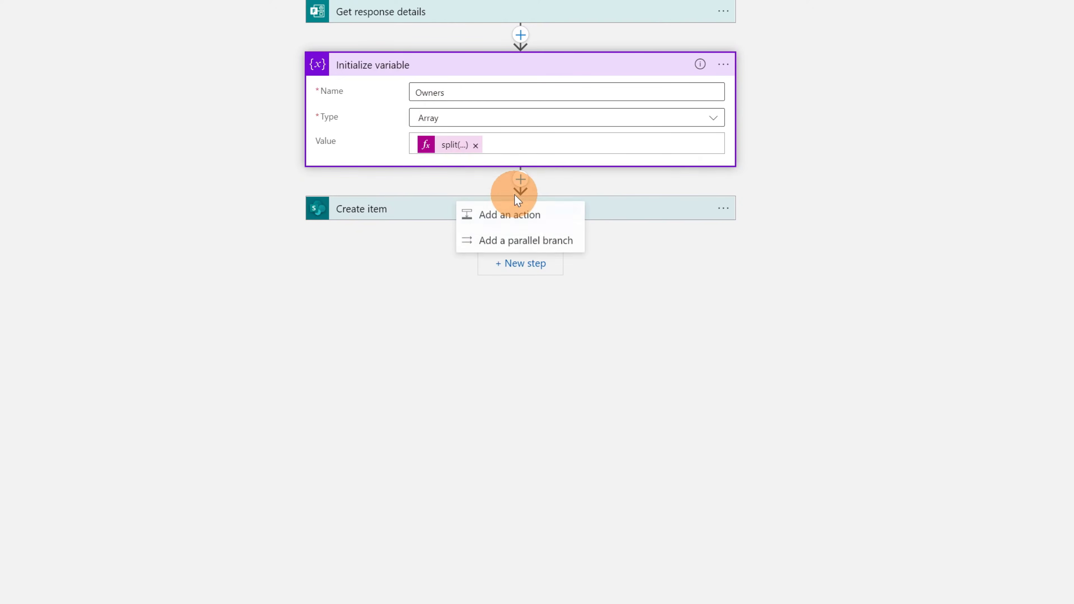
Add a Control For each loop after the Owners variable, iterating over Owners.
{"action": "left_click", "coordinate": [505, 215]}
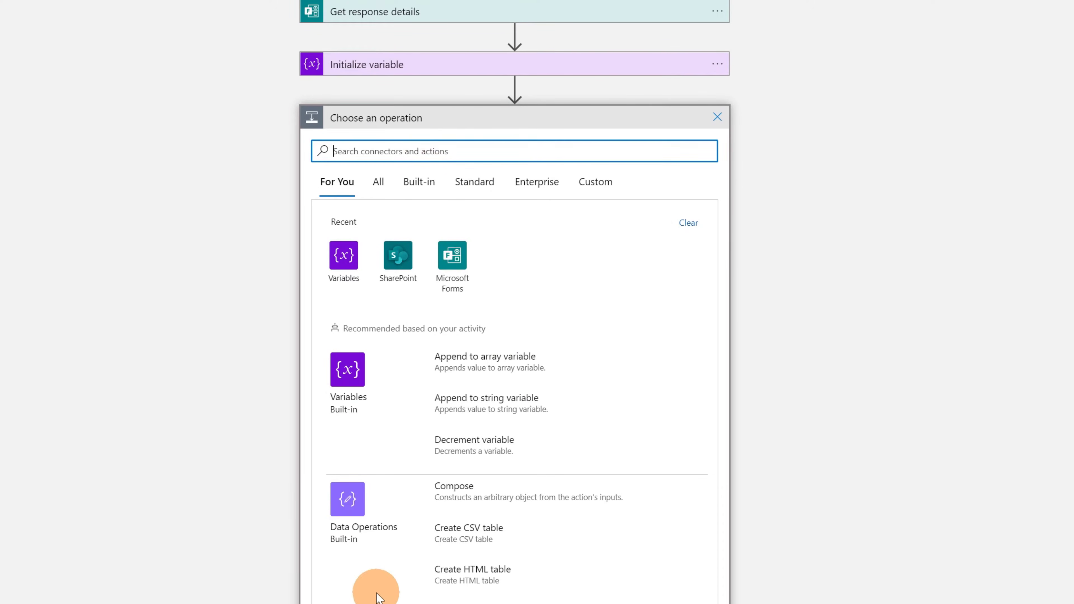
{"action": "left_click", "coordinate": [361, 603]}
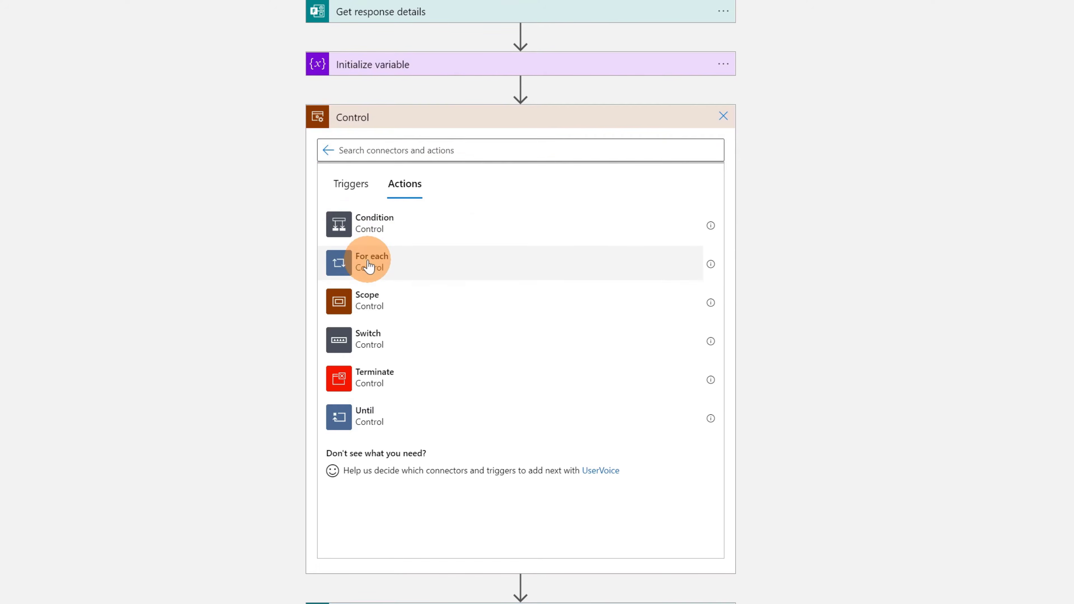
{"action": "left_click", "coordinate": [369, 263]}
{"action": "left_click", "coordinate": [393, 165]}
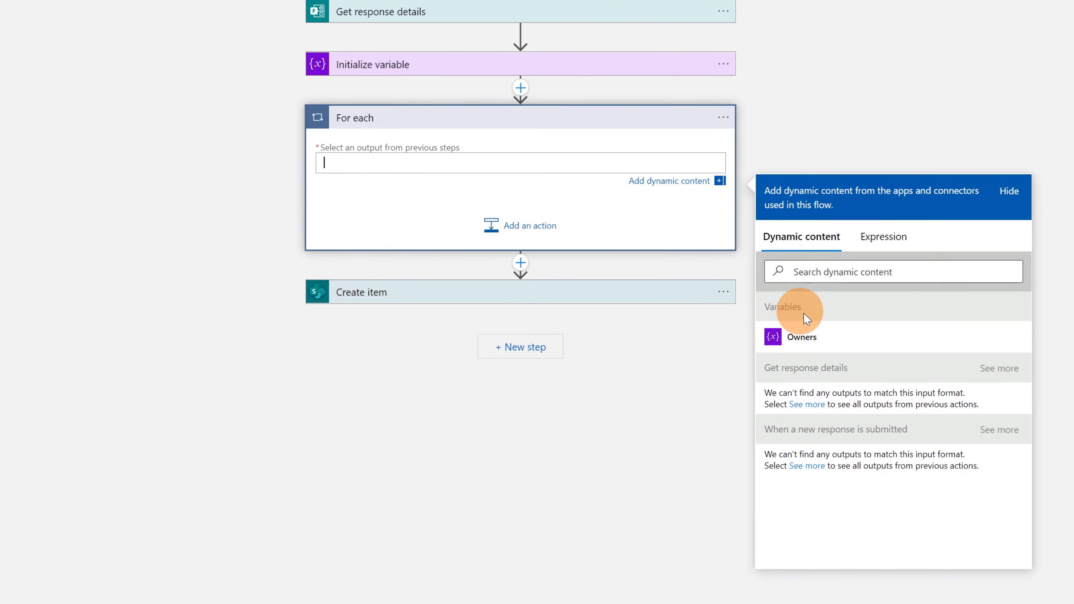
{"action": "left_click", "coordinate": [813, 337]}
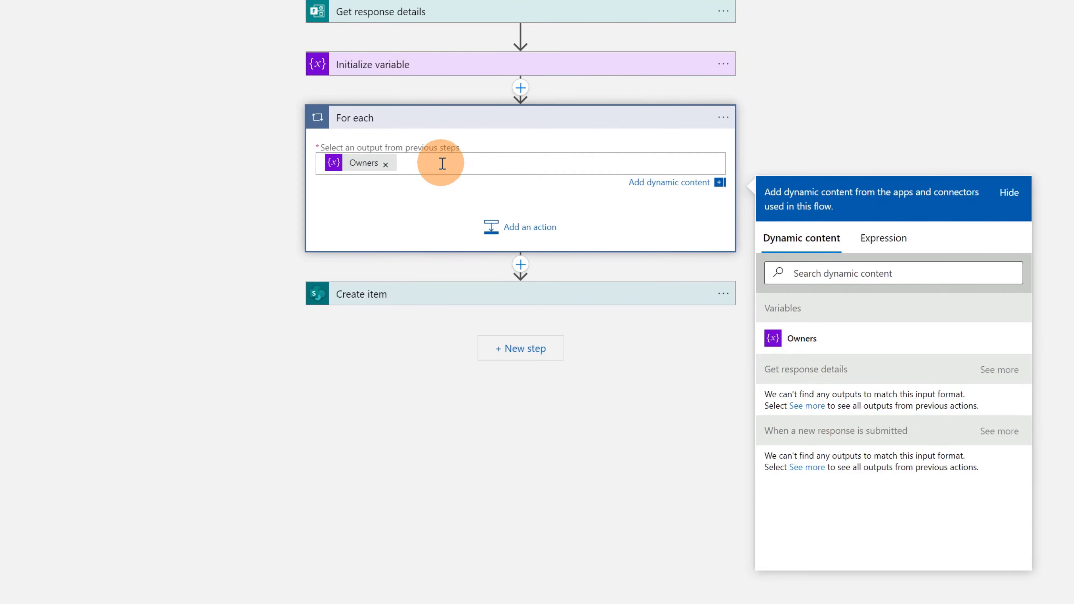
{"action": "left_click", "coordinate": [521, 89]}
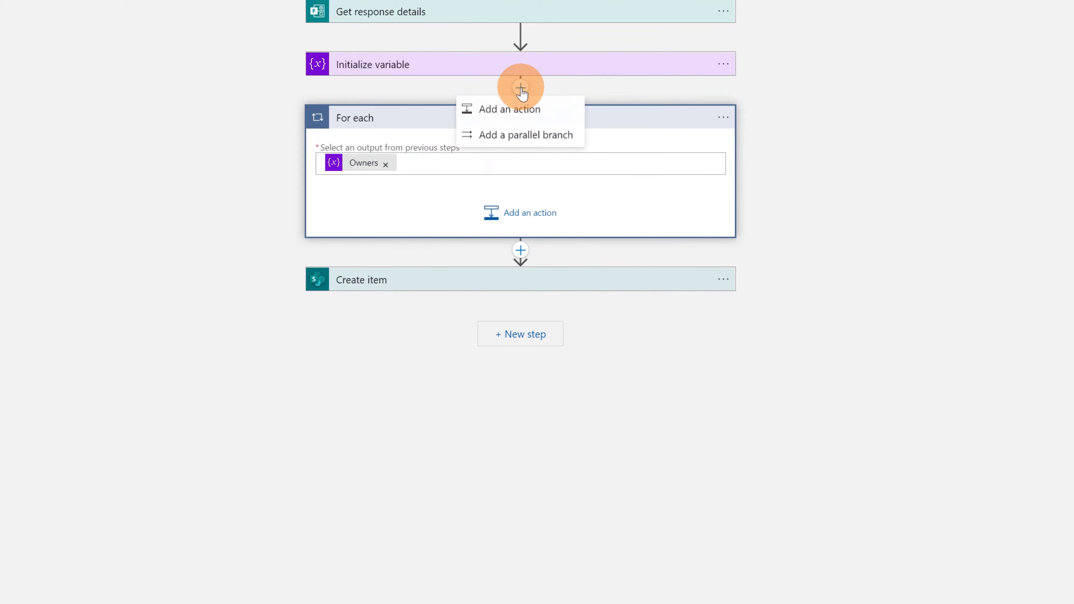
Add an Initialize variable step above For each, named OwnersClaim with type Array.
{"action": "left_click", "coordinate": [498, 109]}
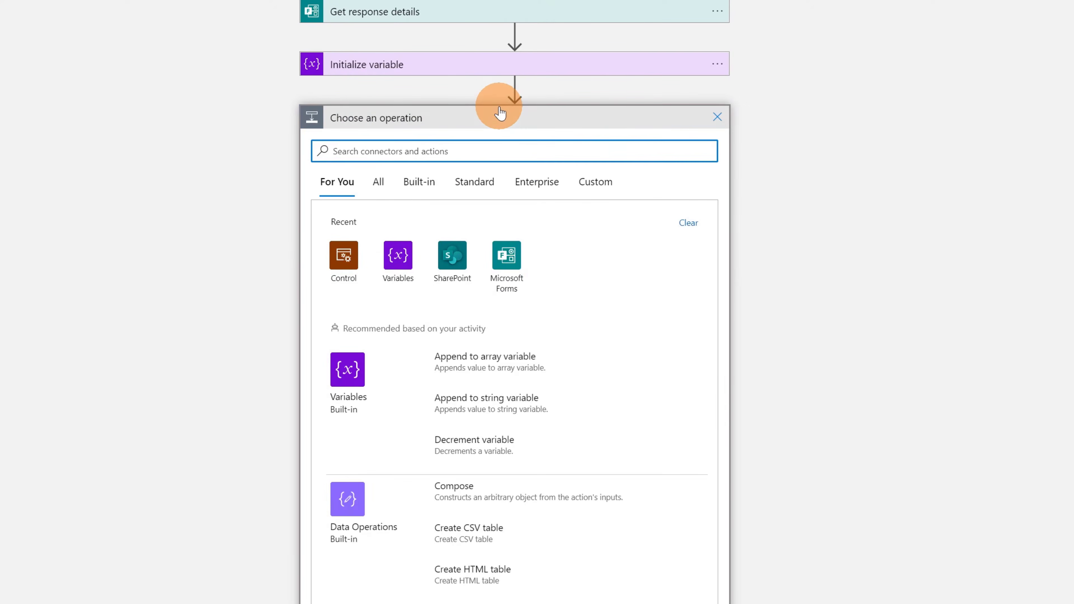
{"action": "left_click", "coordinate": [355, 382]}
{"action": "left_click", "coordinate": [393, 373]}
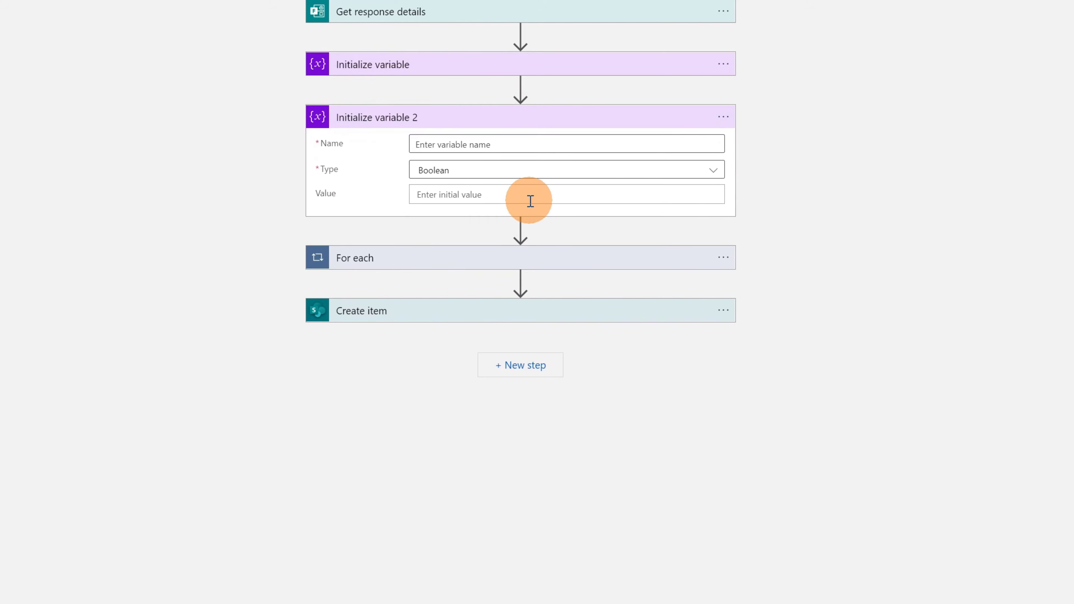
{"action": "left_click", "coordinate": [608, 142]}
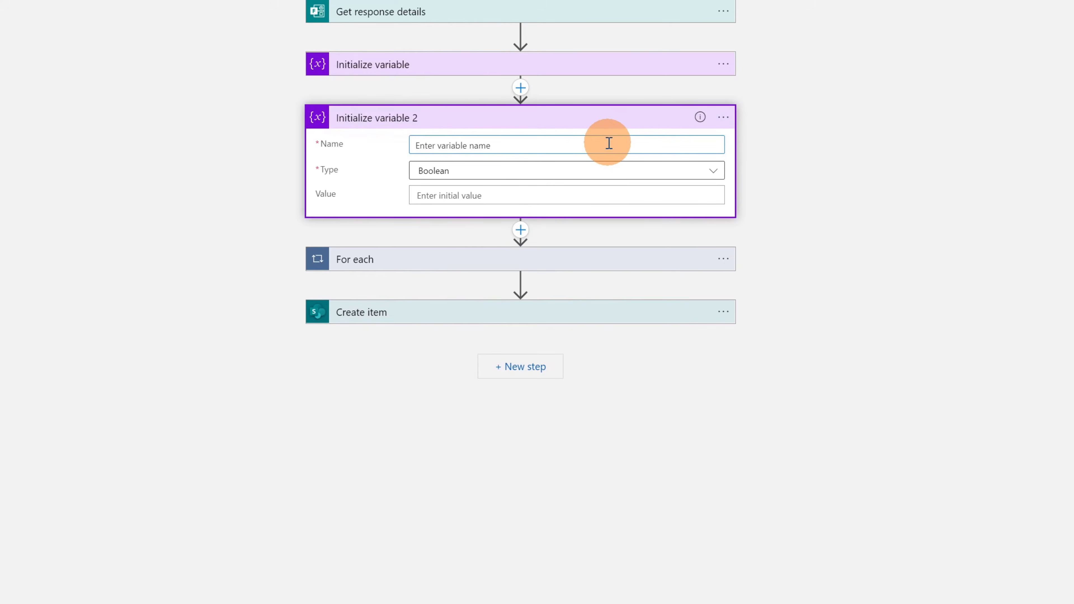
{"action": "type", "text": "Owner"}
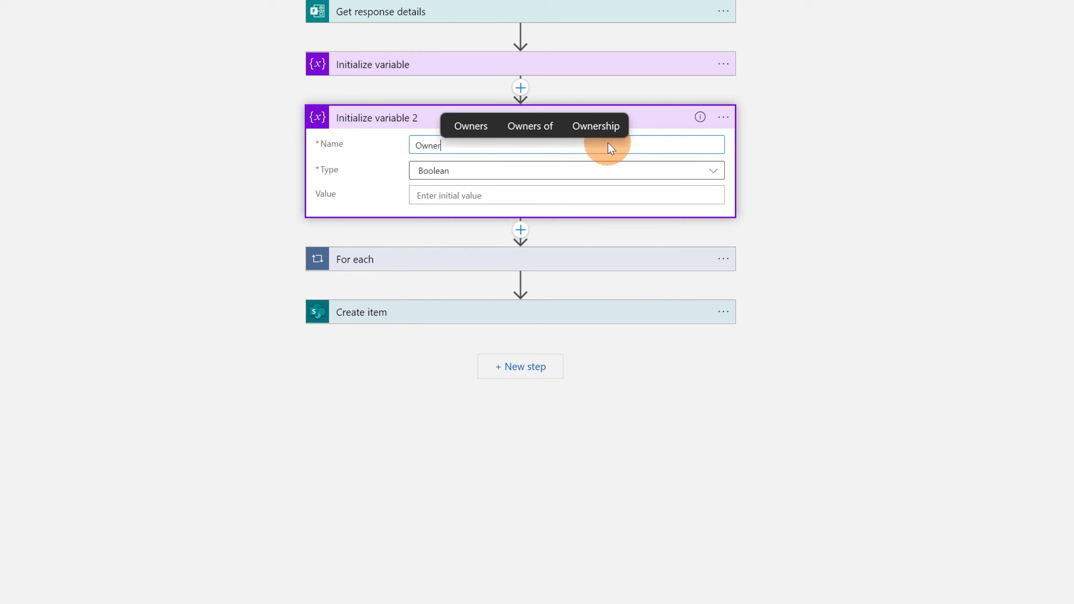
{"action": "type", "text": "sClaim"}
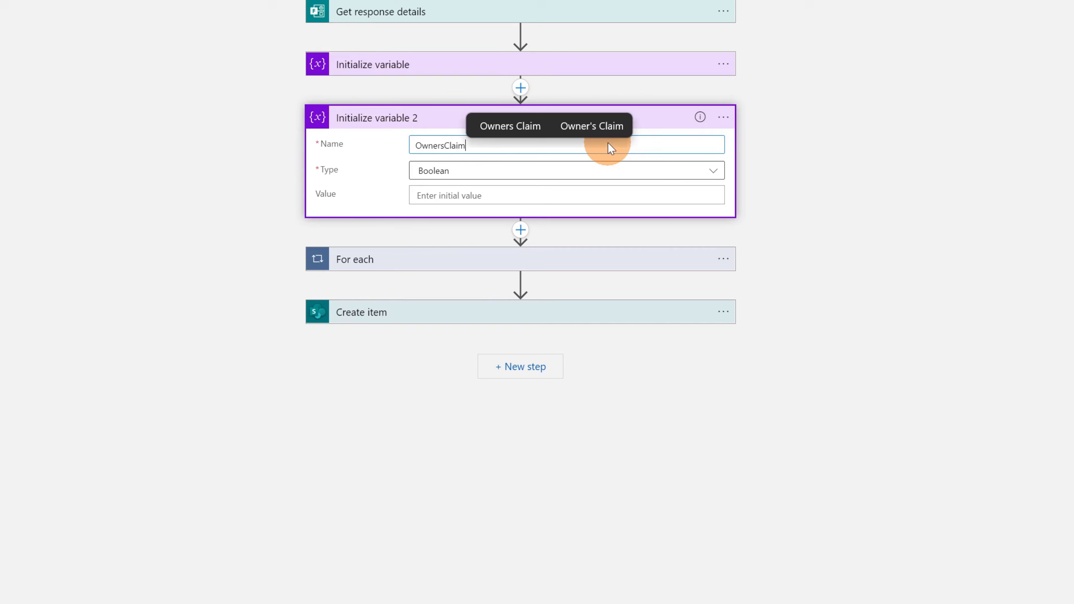
{"action": "left_click", "coordinate": [592, 171]}
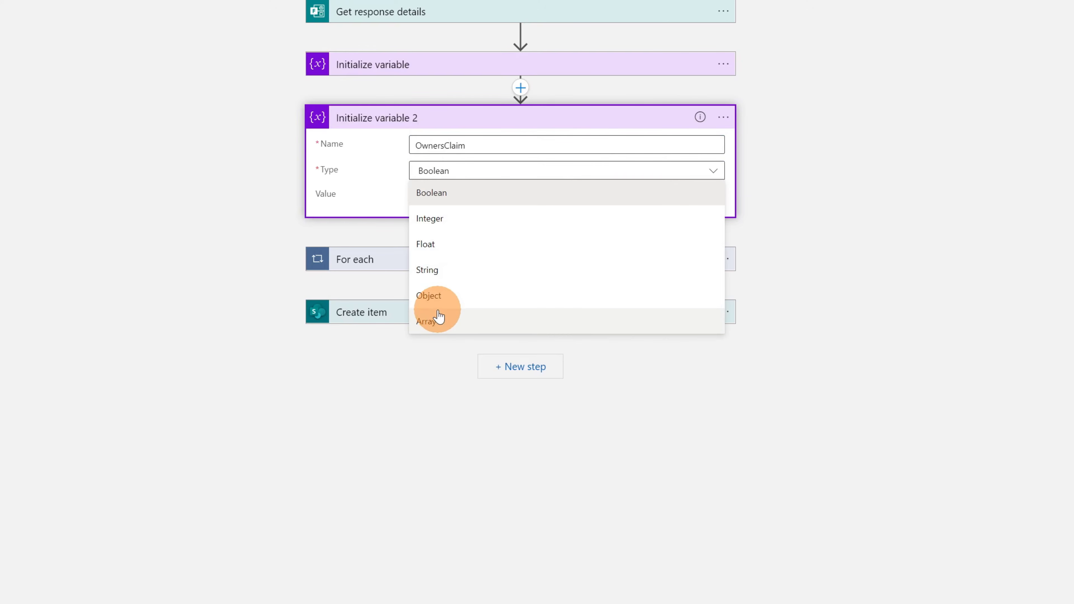
{"action": "left_click", "coordinate": [440, 323]}
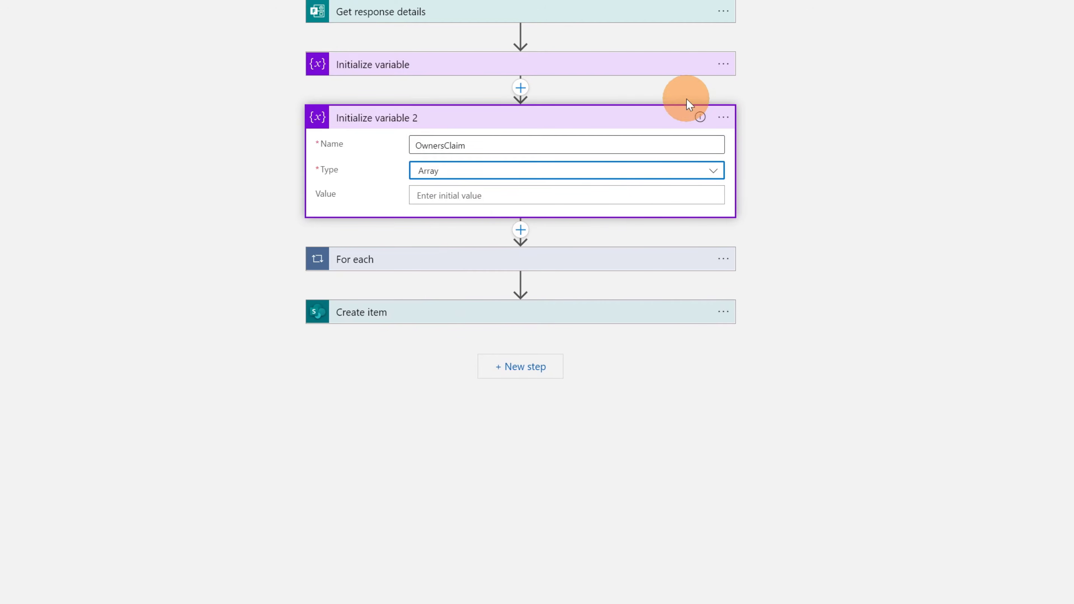
Rename the step to 'Initialize variable OwnersClaim'.
{"action": "left_click", "coordinate": [719, 120]}
{"action": "left_click", "coordinate": [778, 119]}
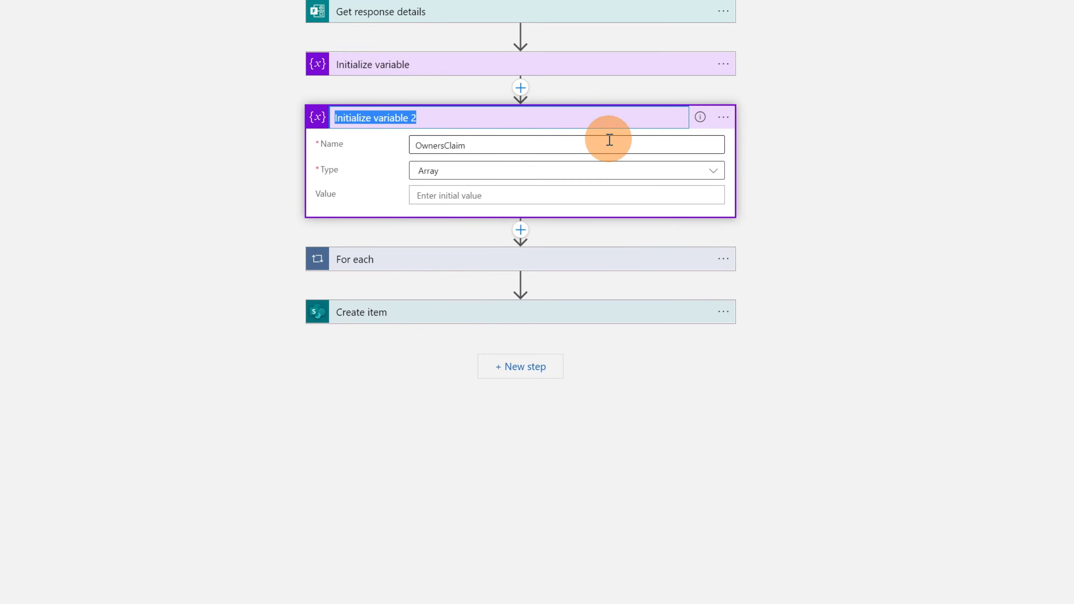
{"action": "key", "text": "End"}
{"action": "type", "text": "O"}
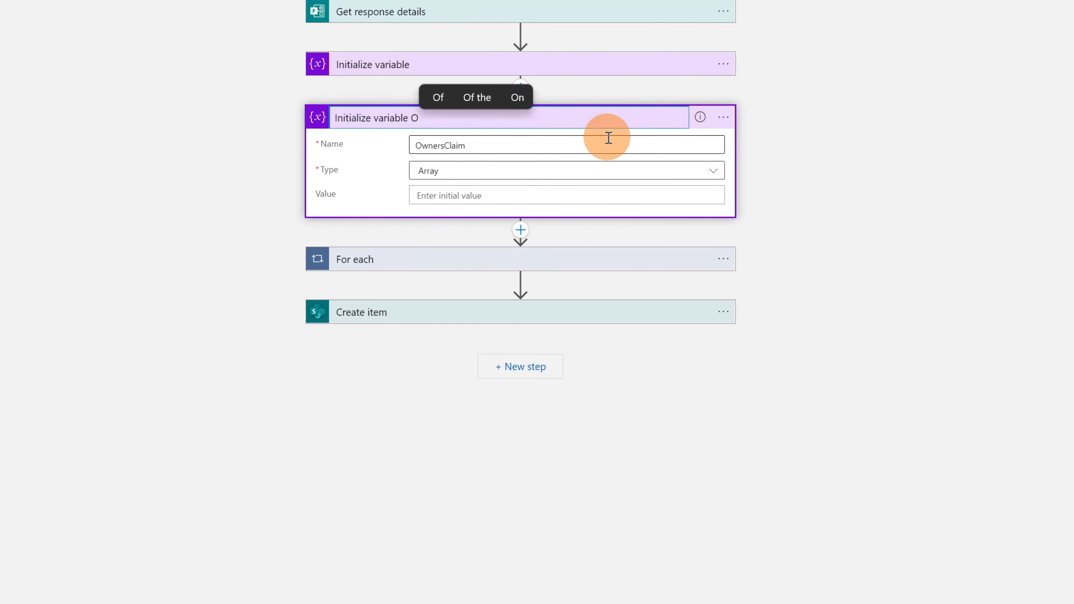
{"action": "type", "text": "wenert"}
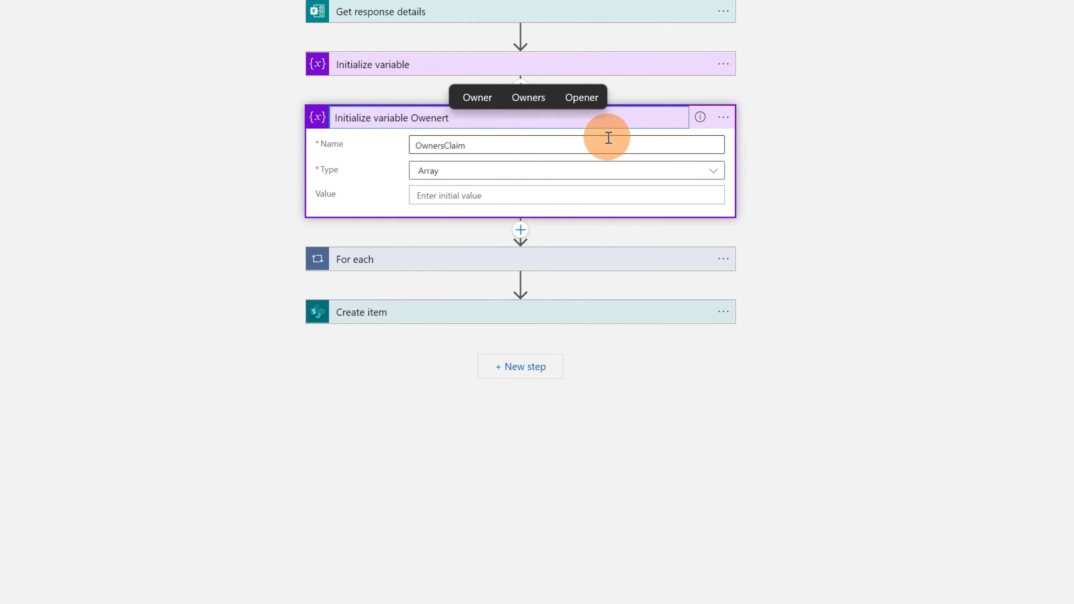
{"action": "key", "text": "BackSpace"}
{"action": "type", "text": "s"}
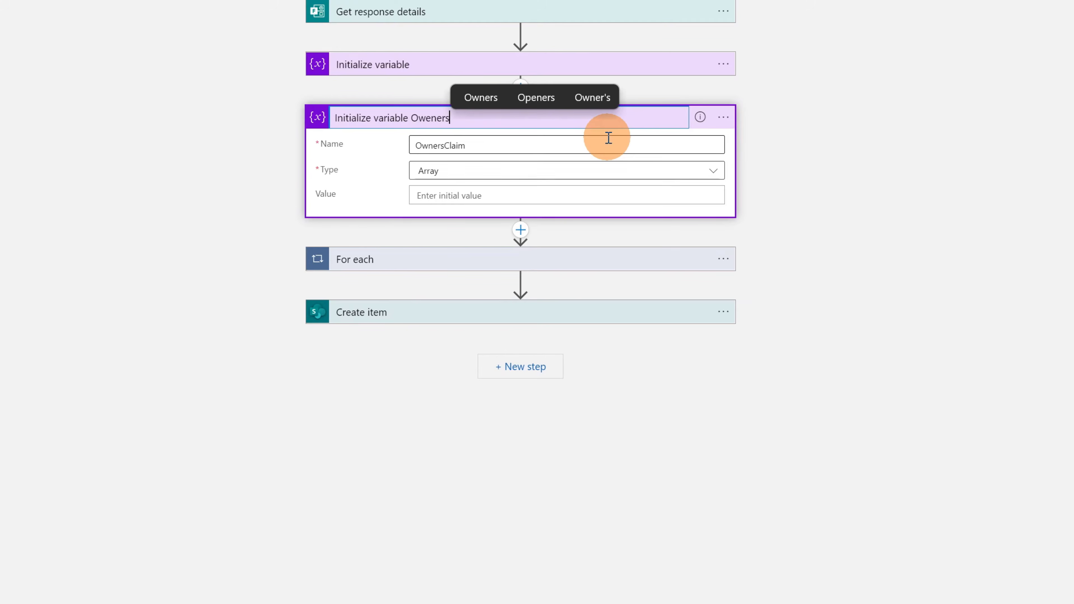
{"action": "type", "text": "Claimn"}
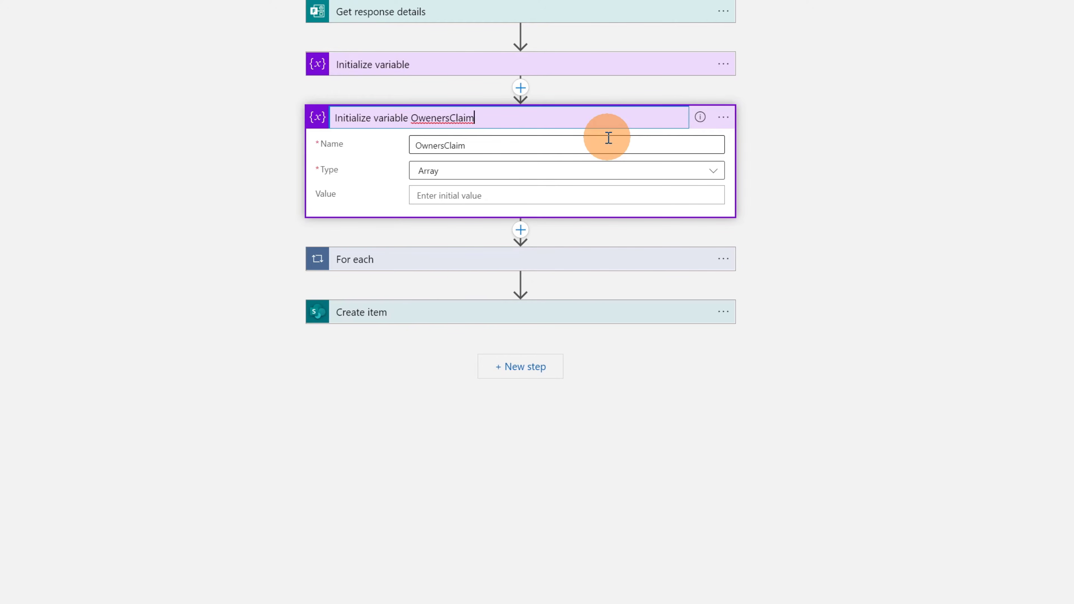
{"action": "key", "text": "BackSpace"}
{"action": "key", "text": "Right"}
{"action": "key", "text": "Right"}
{"action": "key", "text": "Return"}
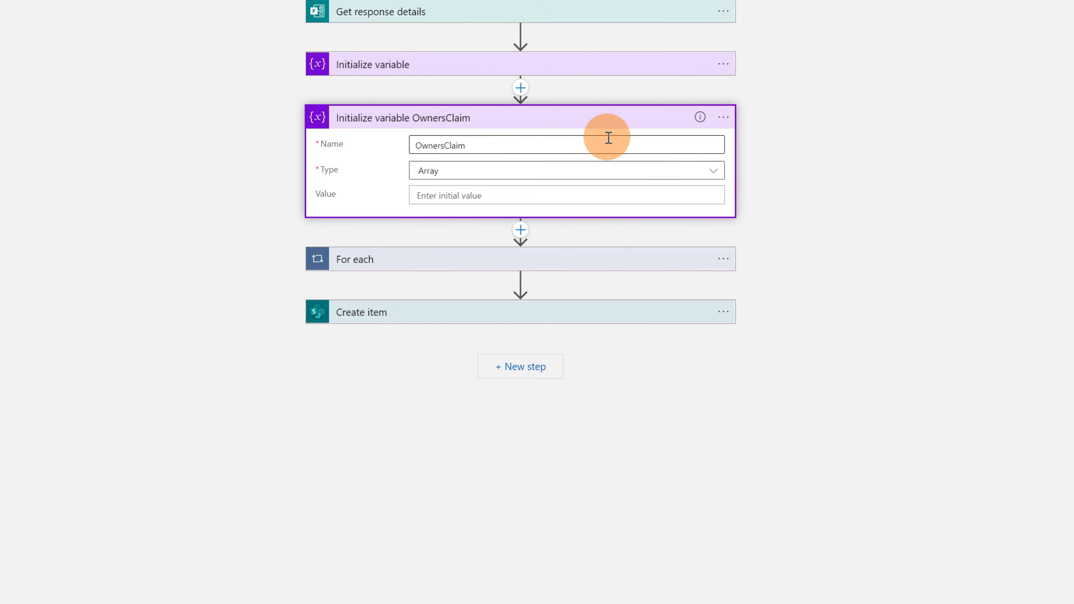
{"action": "left_click", "coordinate": [498, 258]}
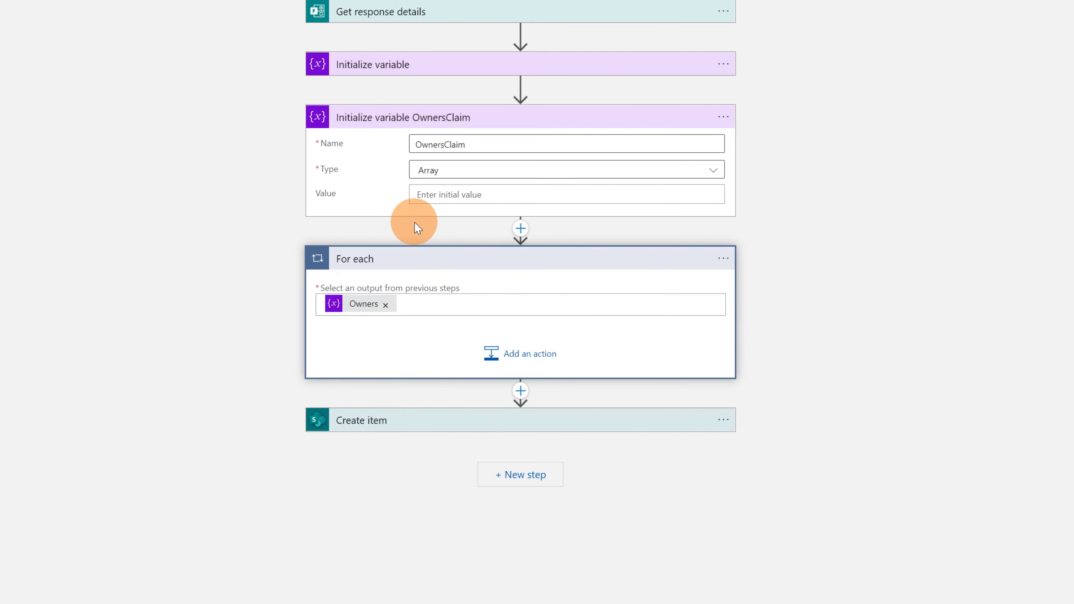
Add an Append to array variable step inside the loop targeting OwnersClaim.
{"action": "left_click", "coordinate": [499, 355]}
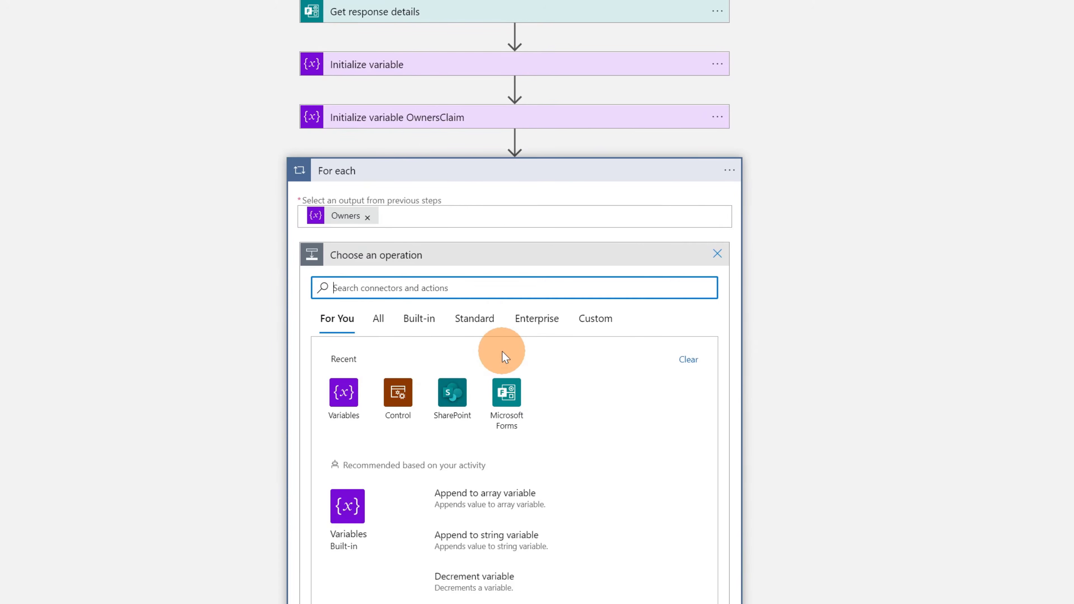
{"action": "left_click", "coordinate": [352, 518]}
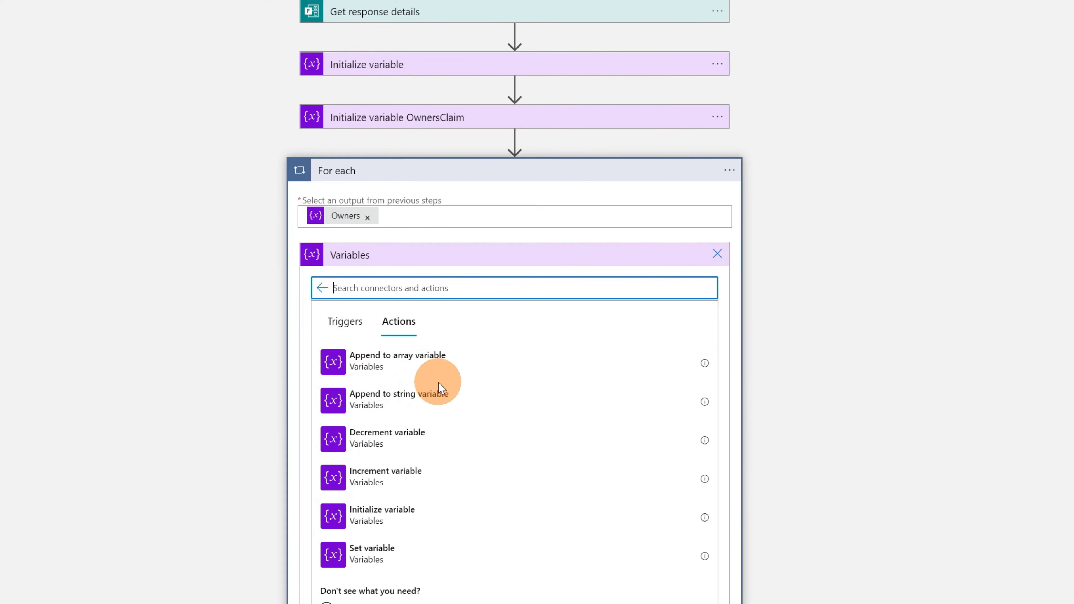
{"action": "left_click", "coordinate": [472, 367]}
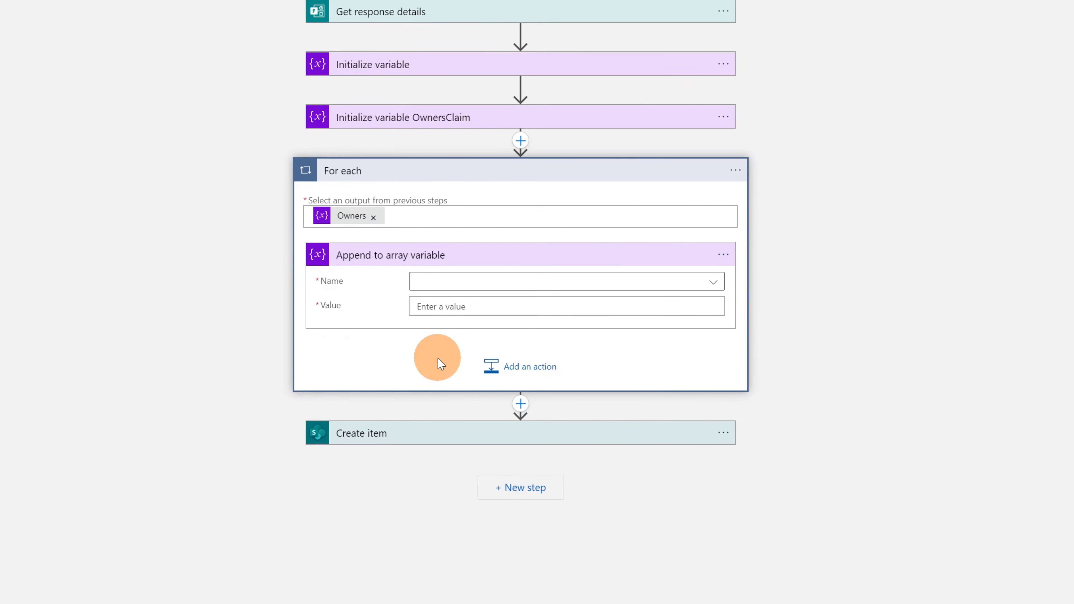
{"action": "left_click", "coordinate": [678, 284]}
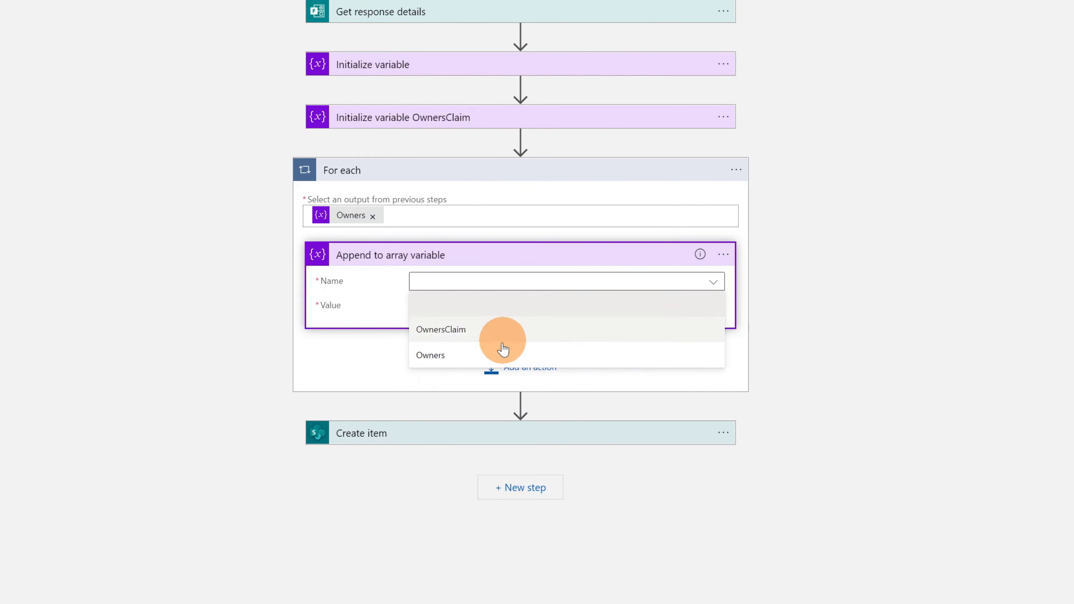
{"action": "left_click", "coordinate": [463, 339]}
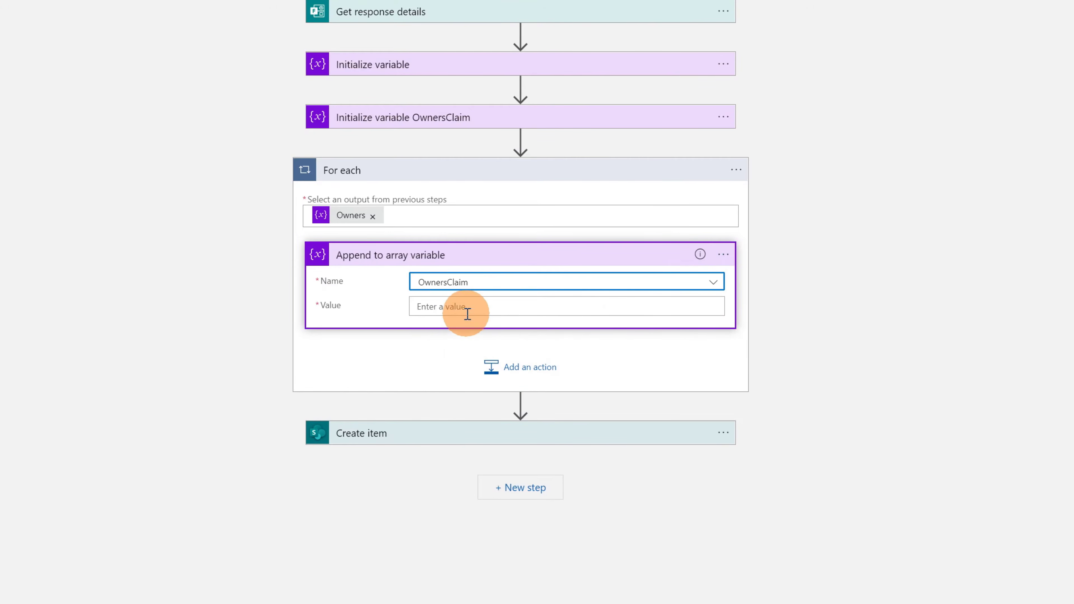
Set the appended value to {"Claims": Current item} using the loop's current item.
{"action": "left_click", "coordinate": [468, 312]}
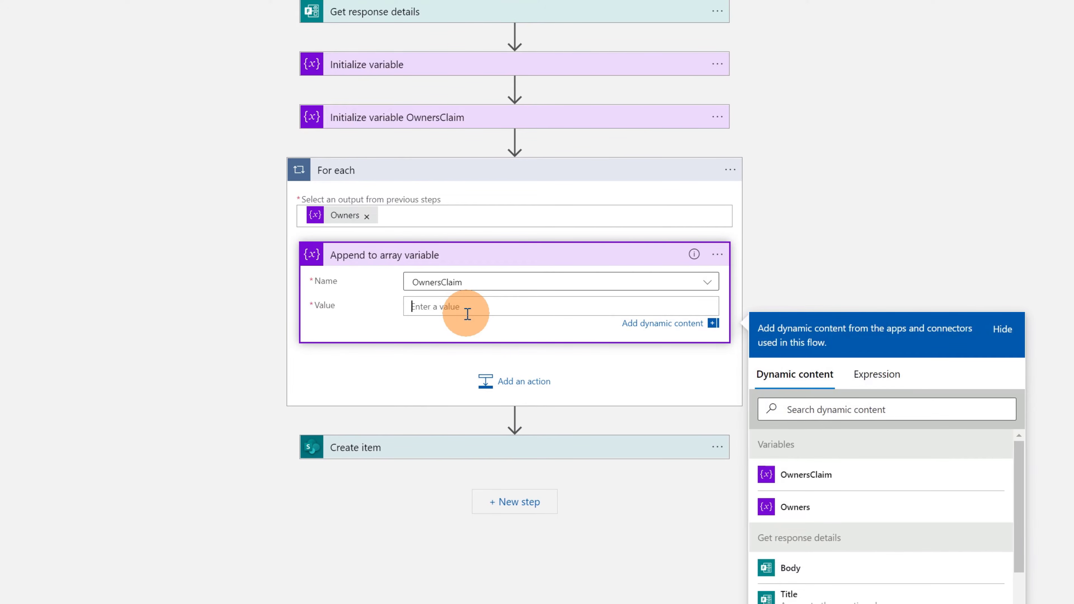
{"action": "type", "text": "{}"}
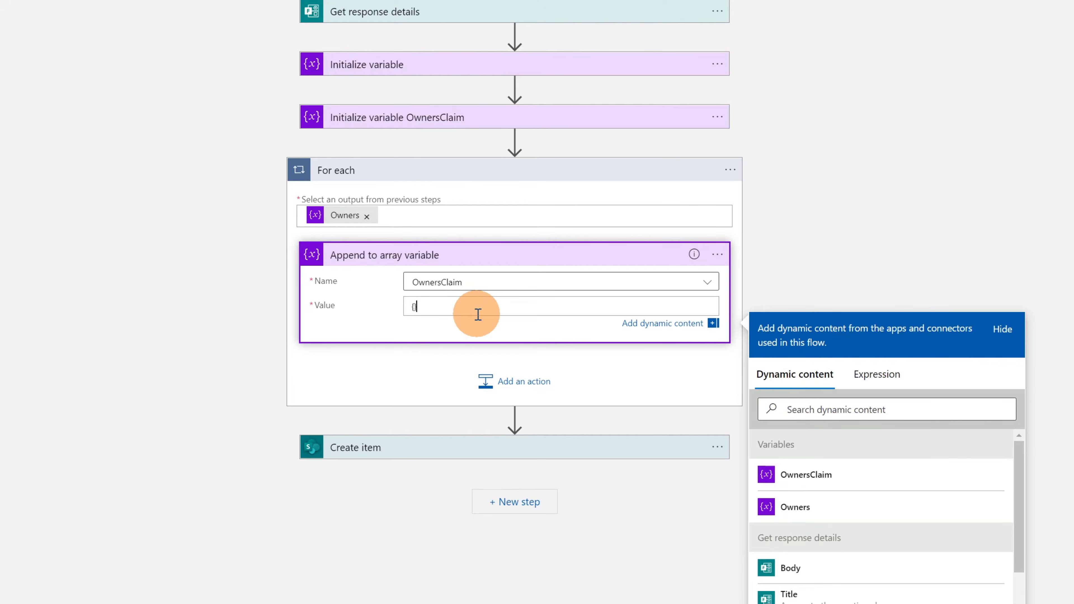
{"action": "key", "text": "Left"}
{"action": "key", "text": "Return"}
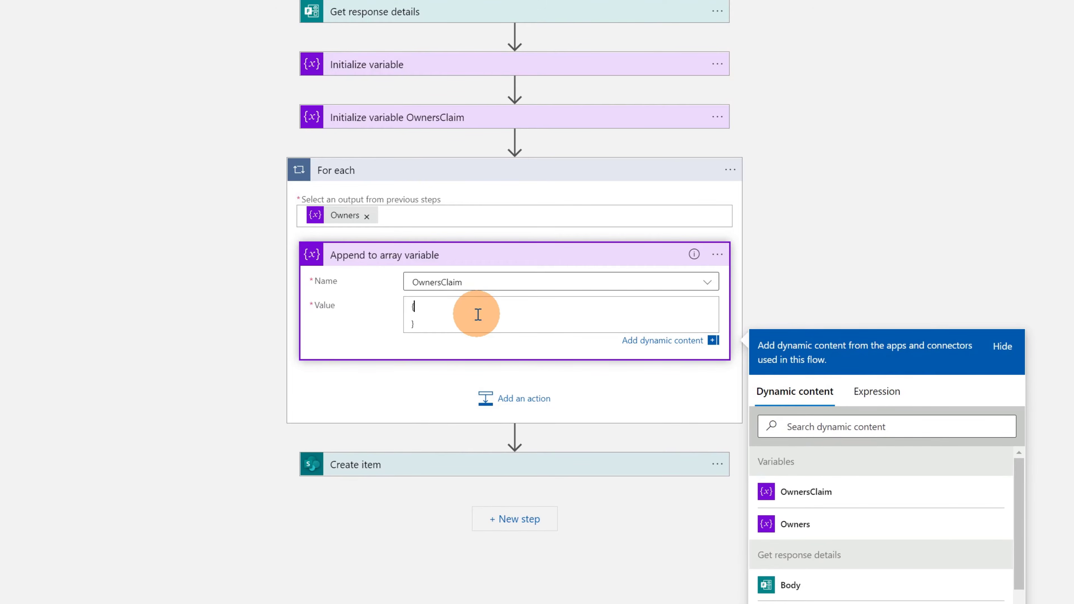
{"action": "key", "text": "Return"}
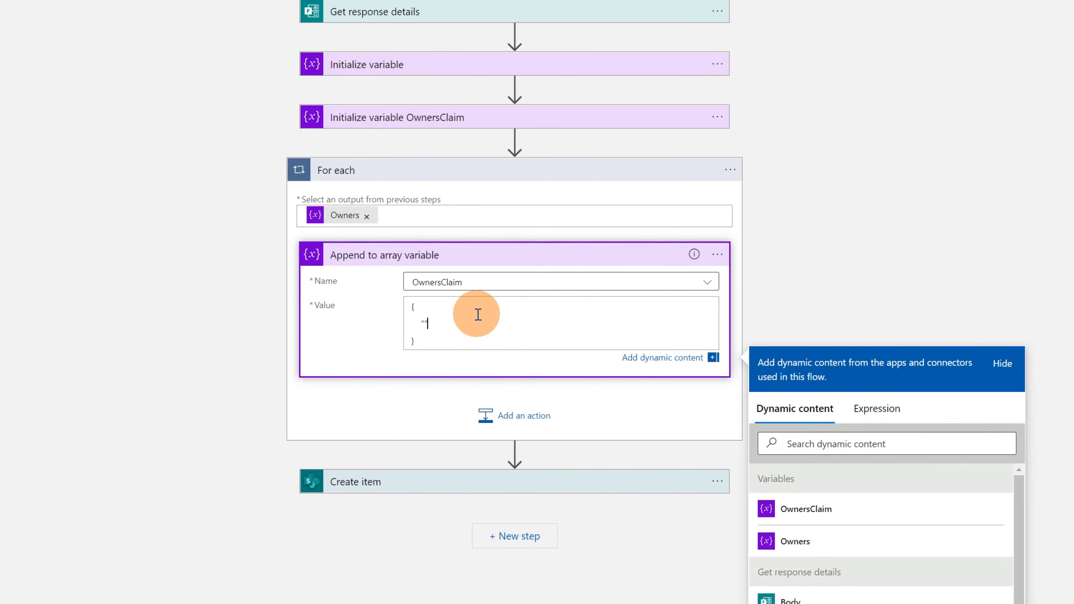
{"action": "type", "text": "\"Claims"}
{"action": "key", "text": "Right"}
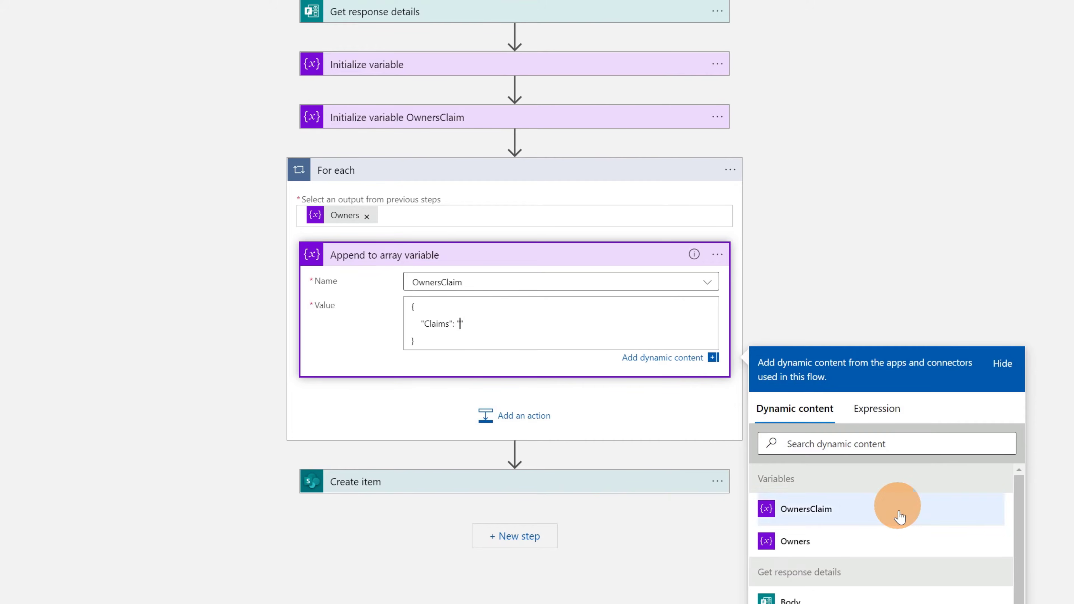
{"action": "scroll", "coordinate": [899, 529], "scroll_direction": "down", "scroll_amount": 5}
{"action": "scroll", "coordinate": [1054, 594], "scroll_direction": "down", "scroll_amount": 4}
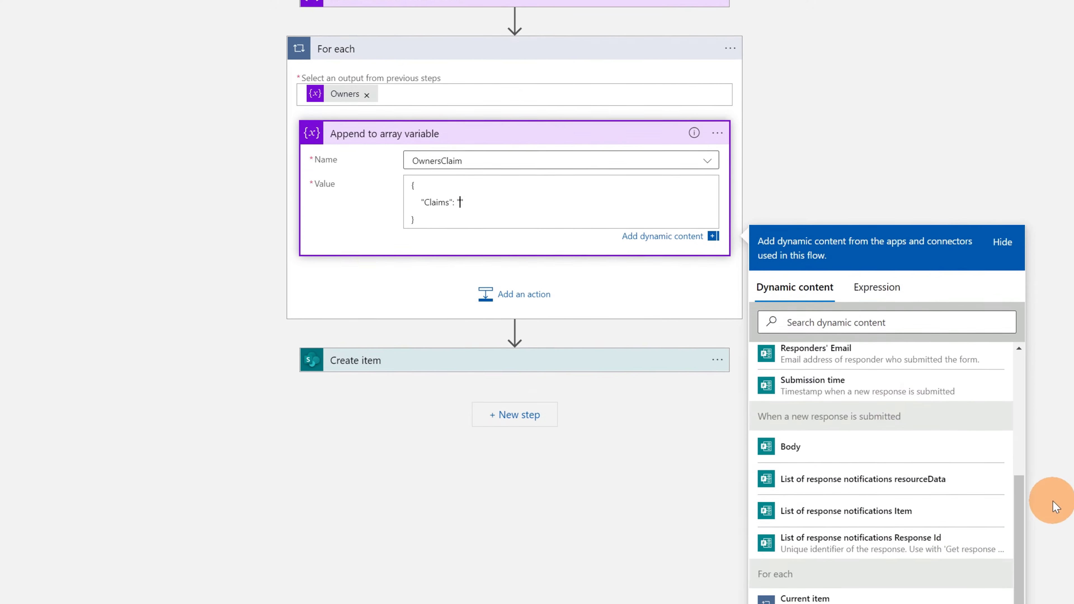
{"action": "left_click", "coordinate": [802, 567]}
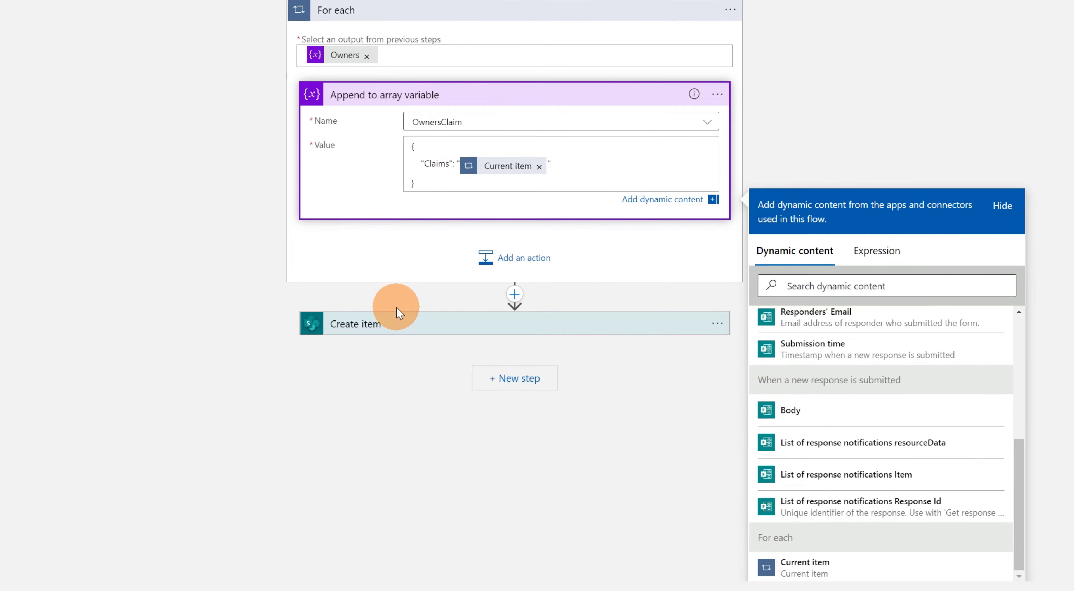
{"action": "left_click", "coordinate": [390, 322]}
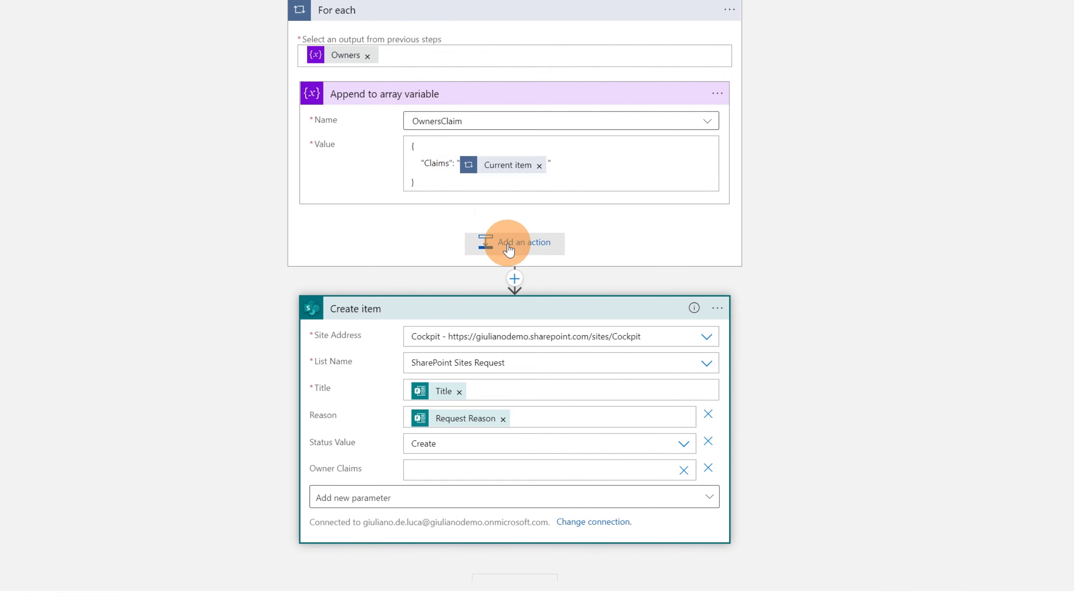
Insert a Compose action before Create item with the OwnersClaim variable as its input.
{"action": "left_click", "coordinate": [517, 284]}
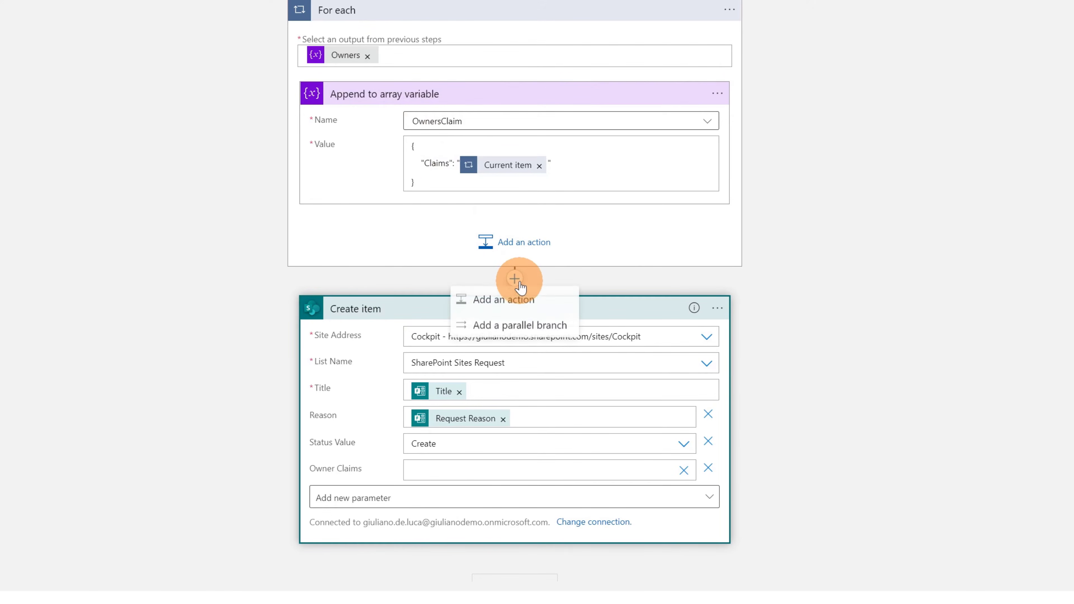
{"action": "left_click", "coordinate": [506, 297]}
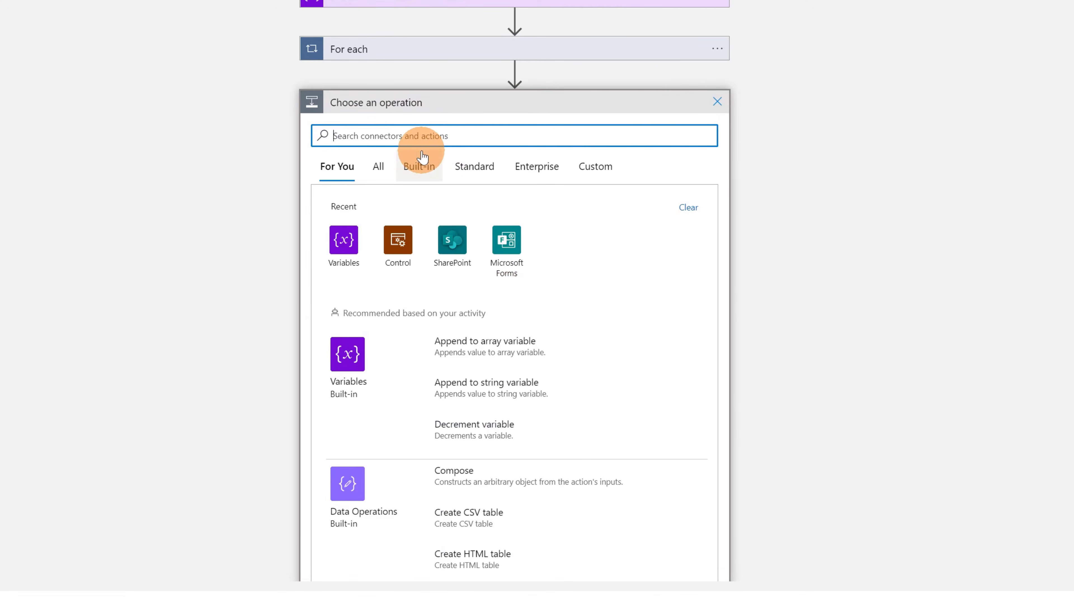
{"action": "type", "text": "compose"}
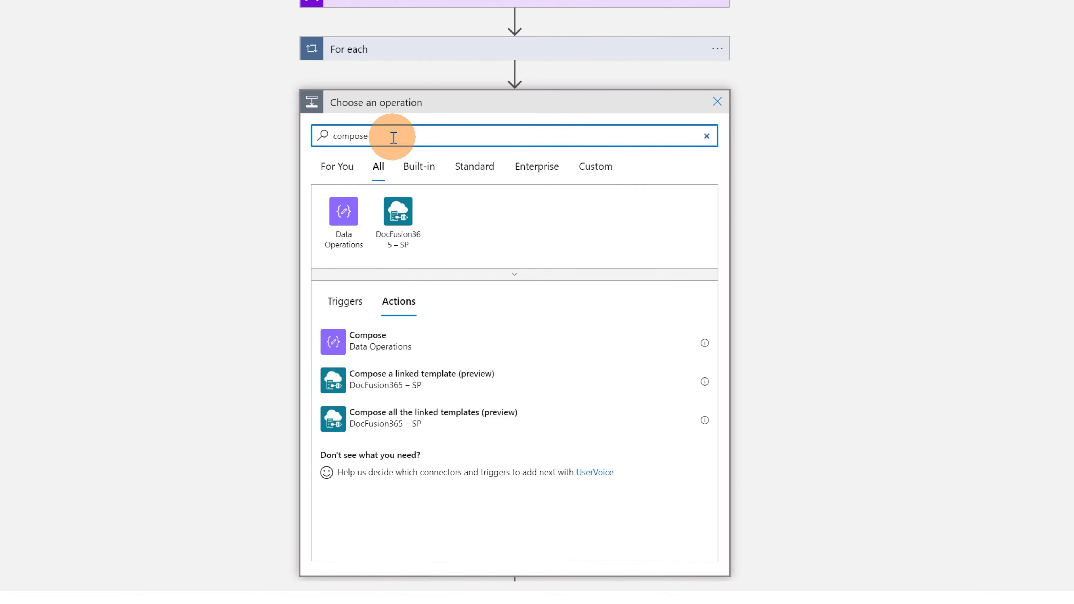
{"action": "left_click", "coordinate": [378, 345]}
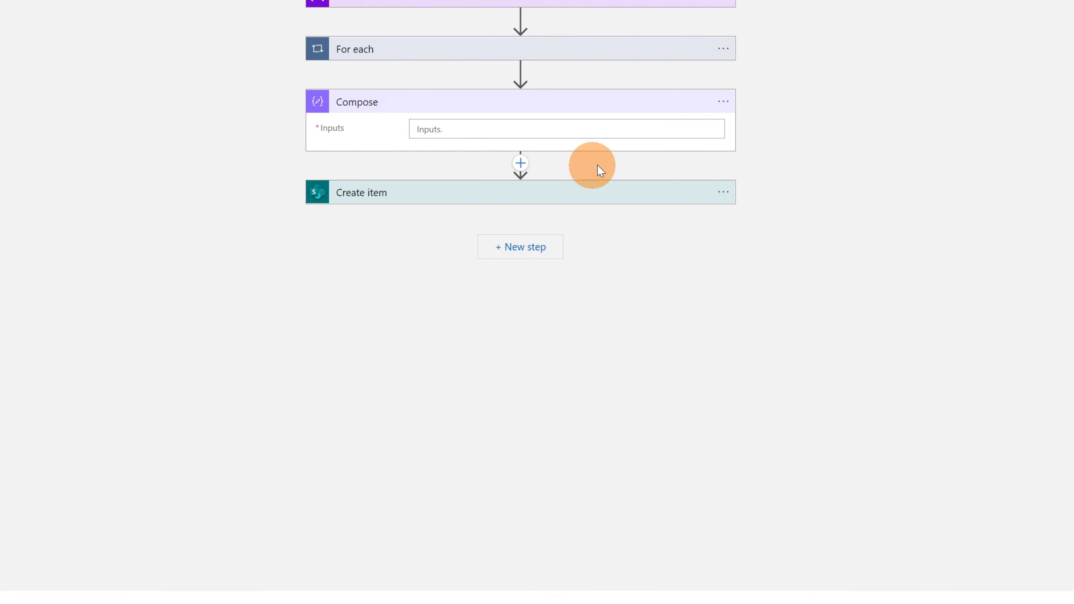
{"action": "left_click", "coordinate": [638, 132]}
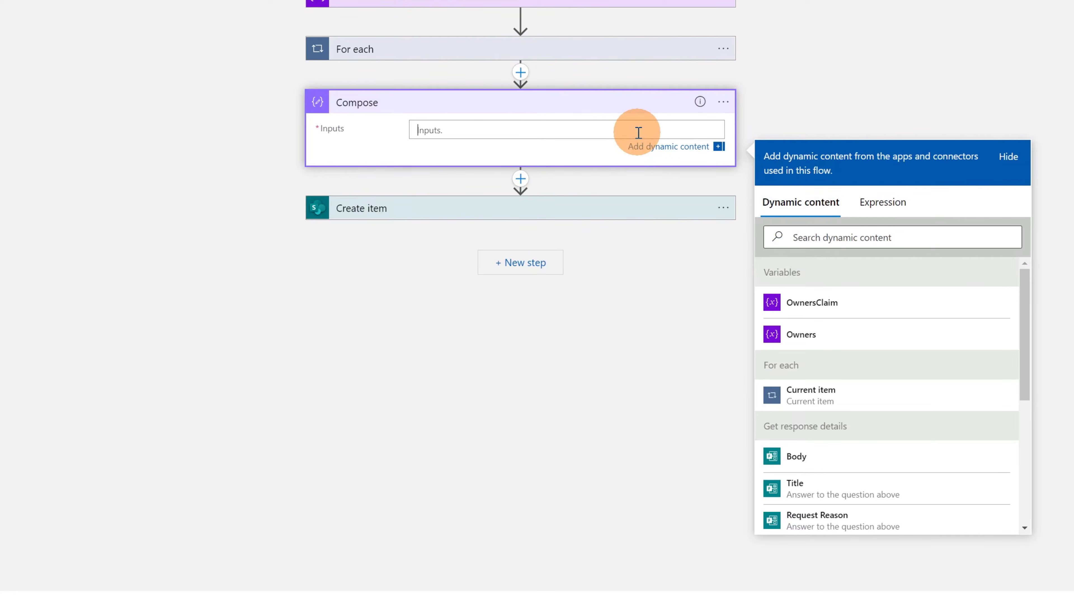
{"action": "left_click", "coordinate": [842, 303]}
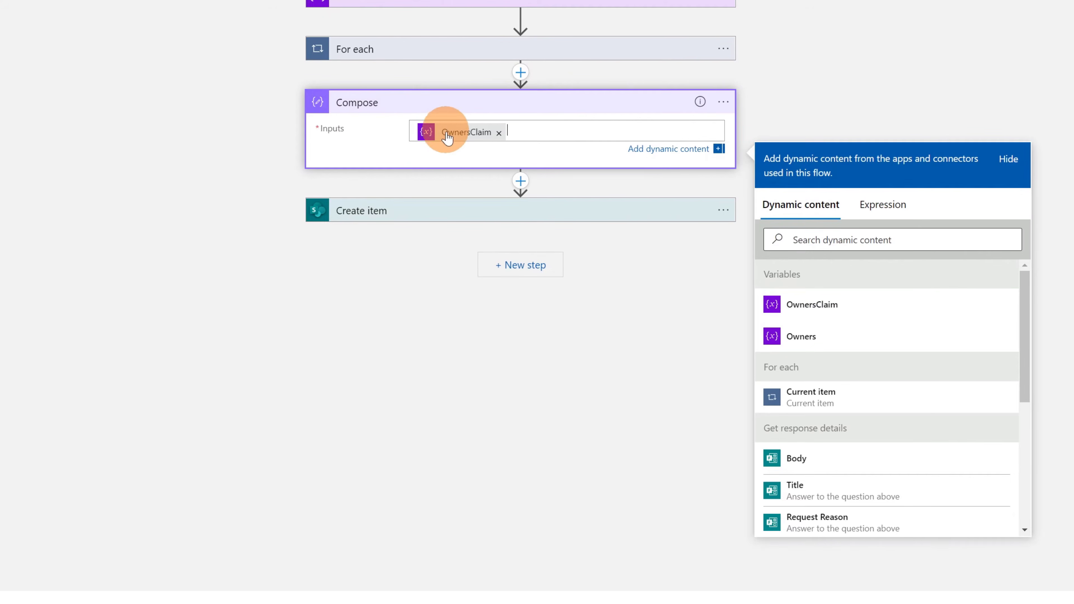
{"action": "left_click", "coordinate": [482, 210]}
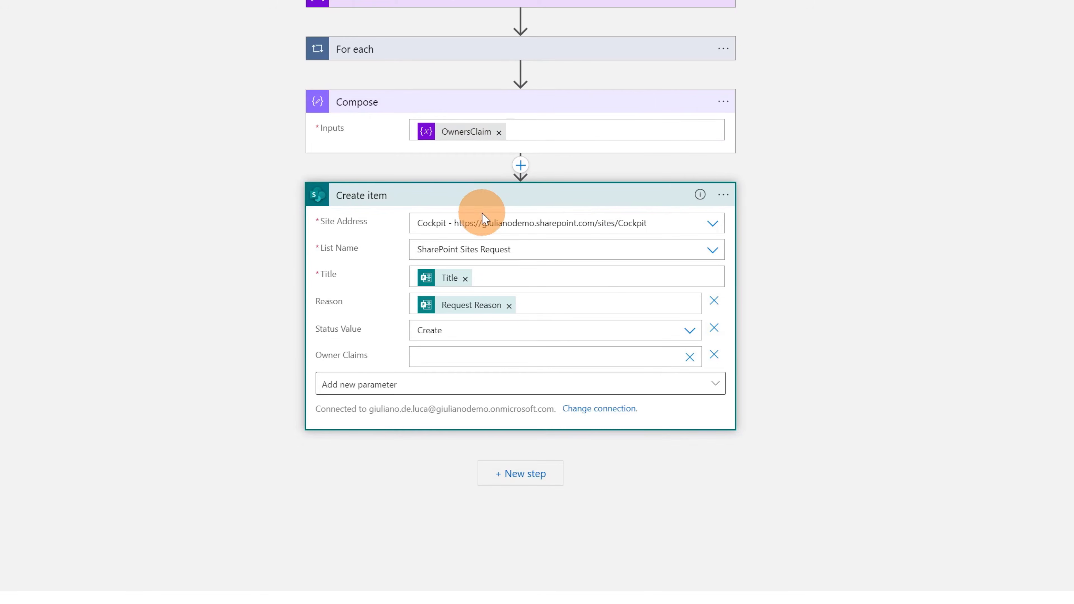
Fill Create item's Owner Claims field with the Compose step's Outputs.
{"action": "left_click", "coordinate": [605, 354]}
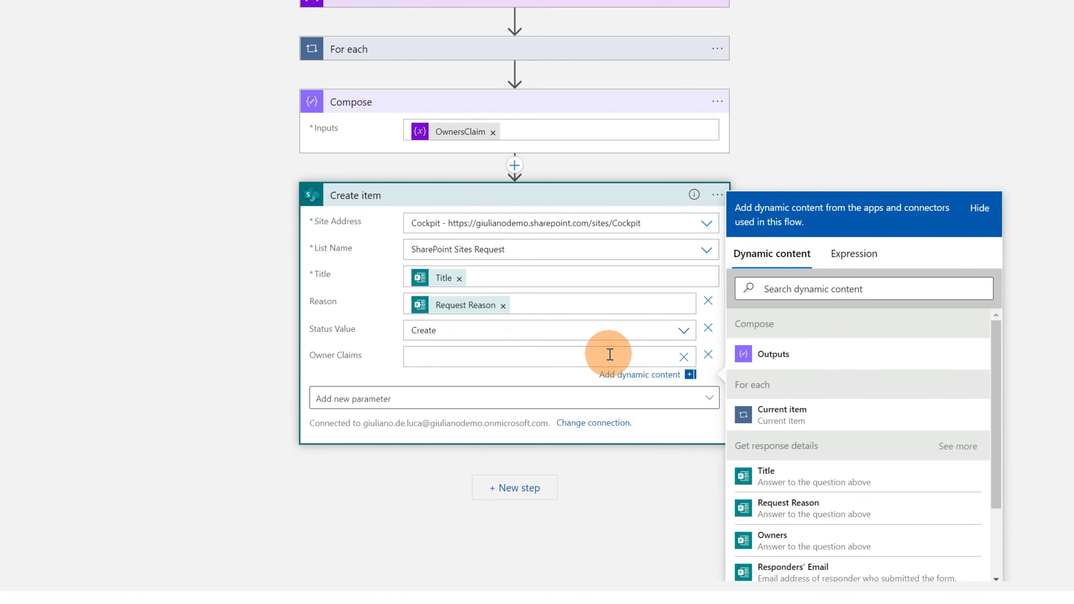
{"action": "left_click", "coordinate": [779, 366]}
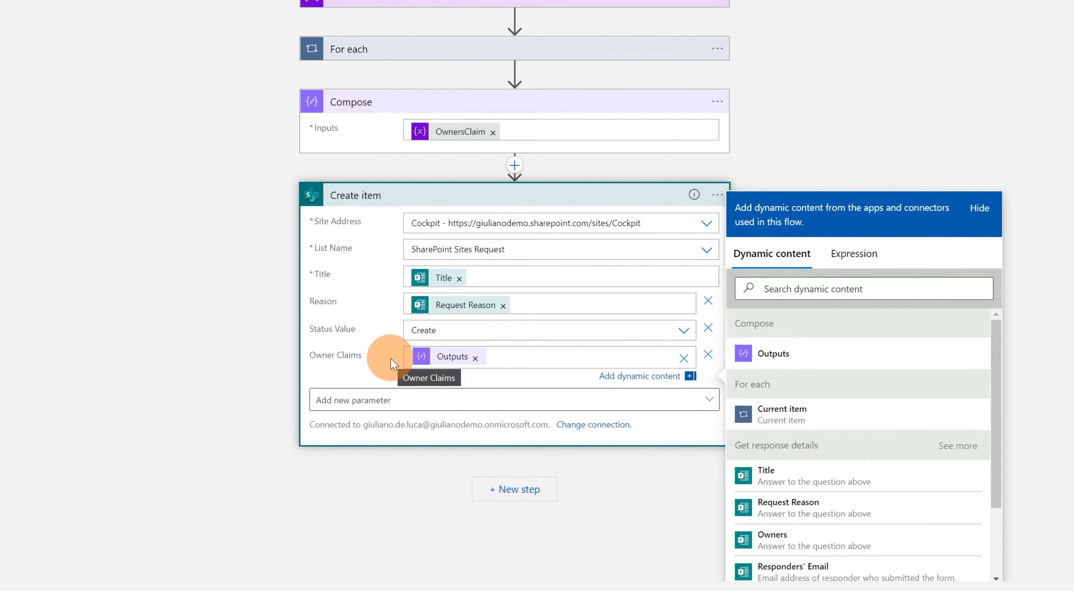
{"action": "scroll", "coordinate": [373, 332], "scroll_direction": "down", "scroll_amount": 1}
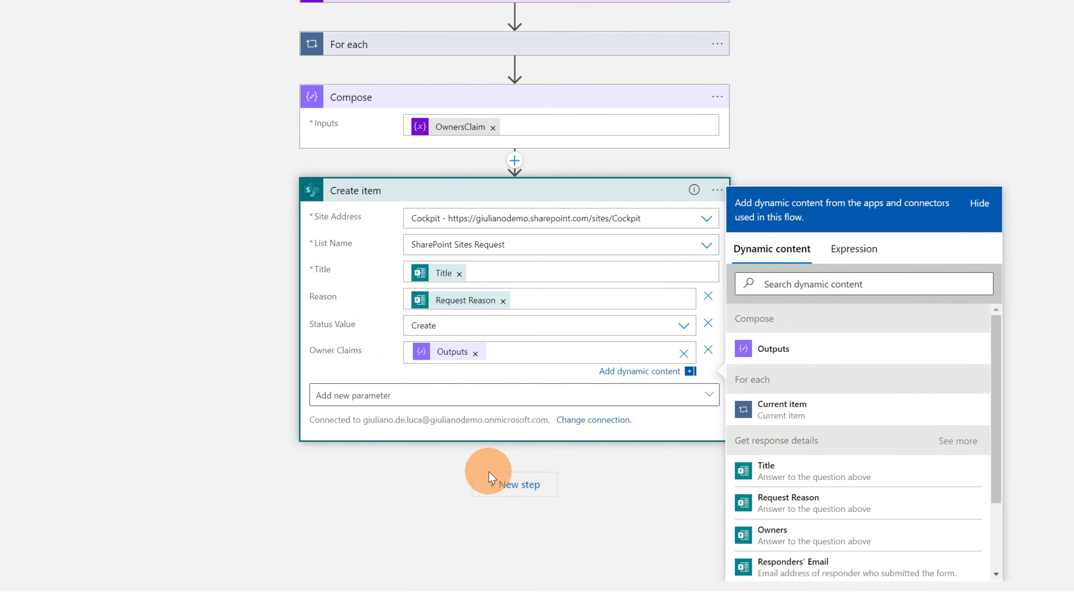
{"action": "left_click", "coordinate": [471, 490]}
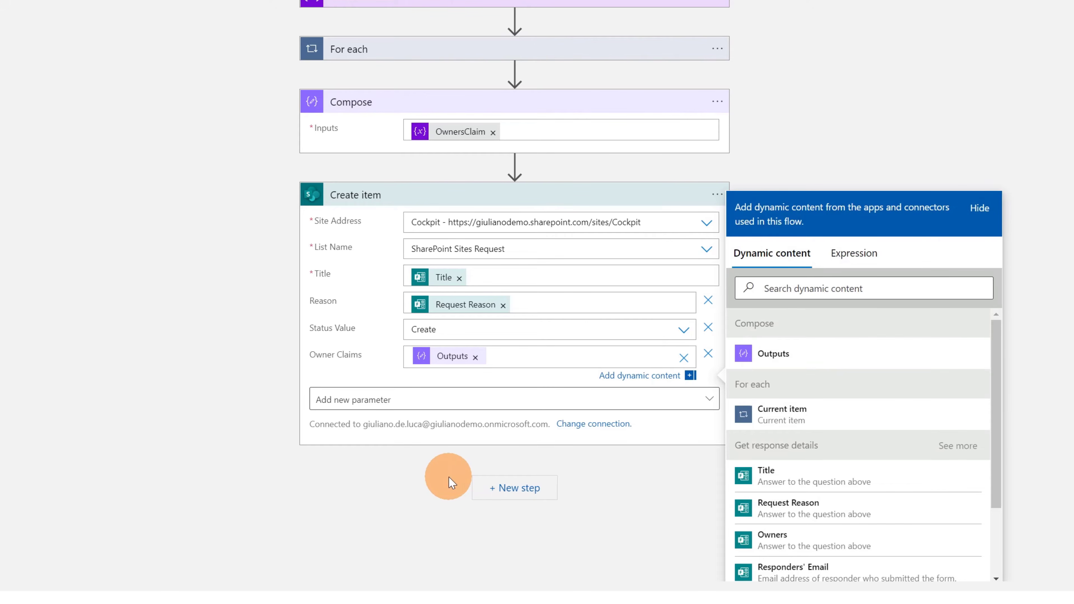
{"action": "left_click", "coordinate": [583, 345]}
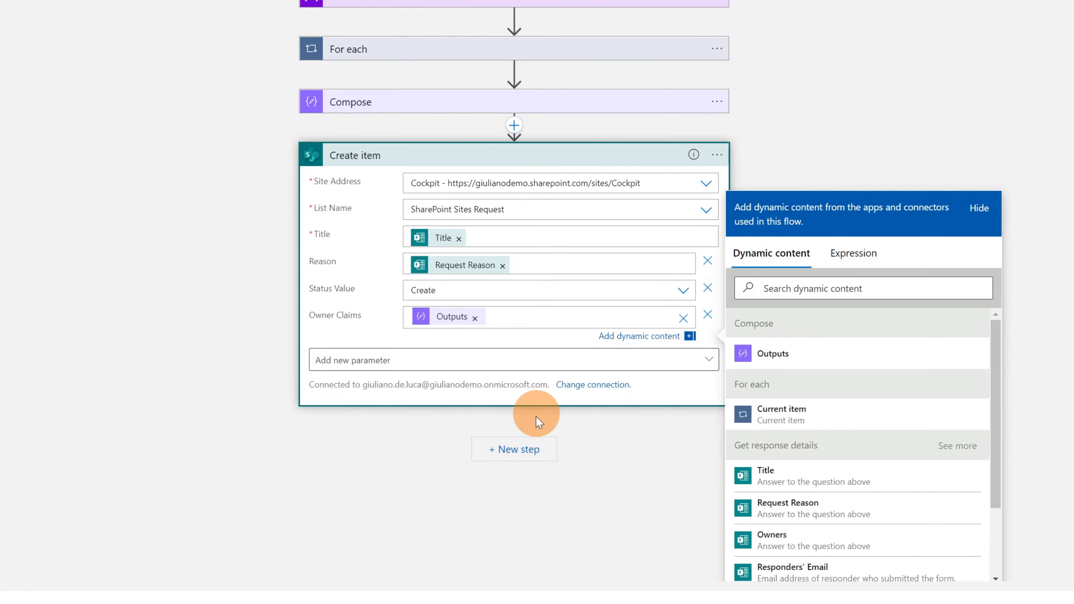
Add an Office 365 Outlook Send approval email step after Create item and sign in.
{"action": "left_click", "coordinate": [517, 449]}
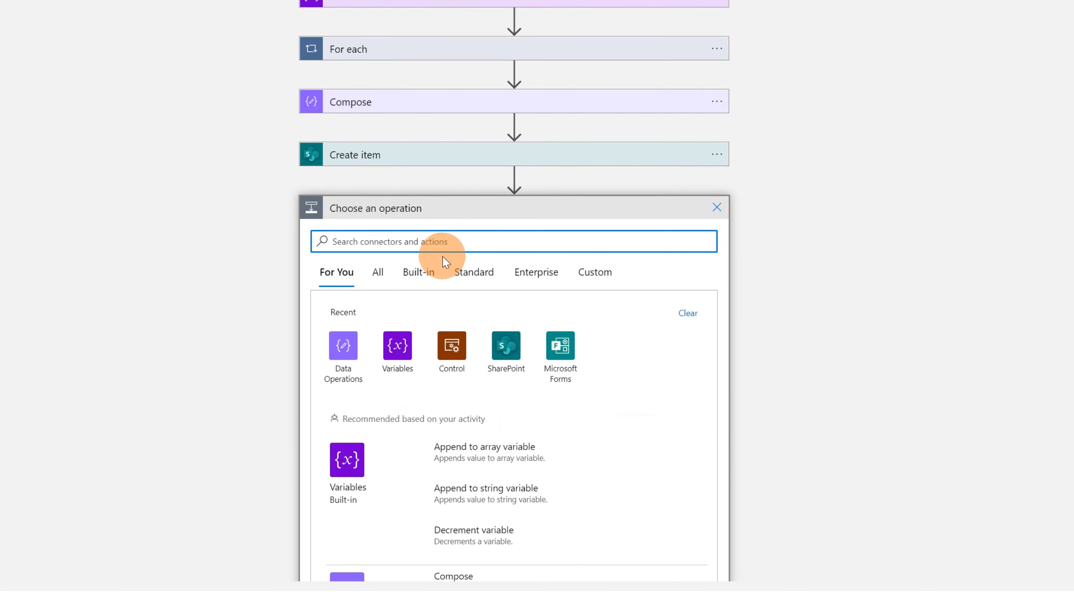
{"action": "type", "text": "out"}
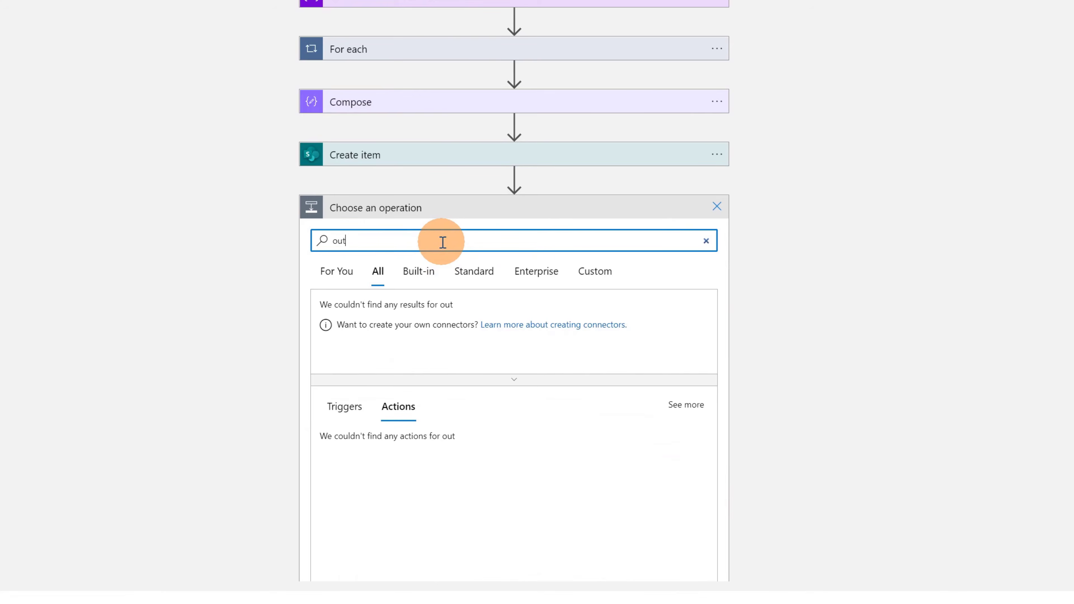
{"action": "type", "text": "look"}
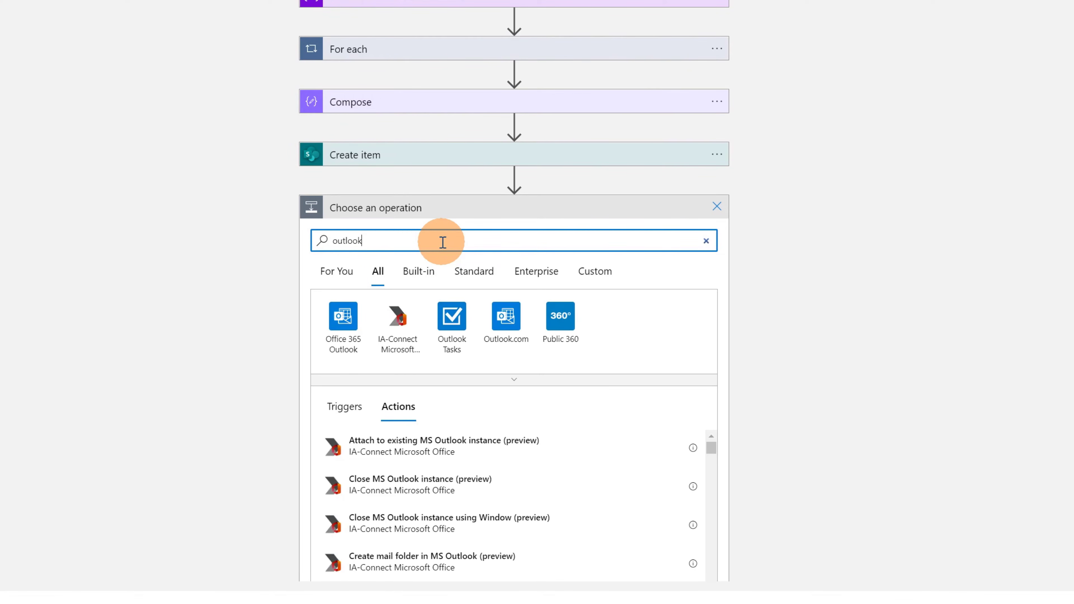
{"action": "left_click", "coordinate": [341, 325]}
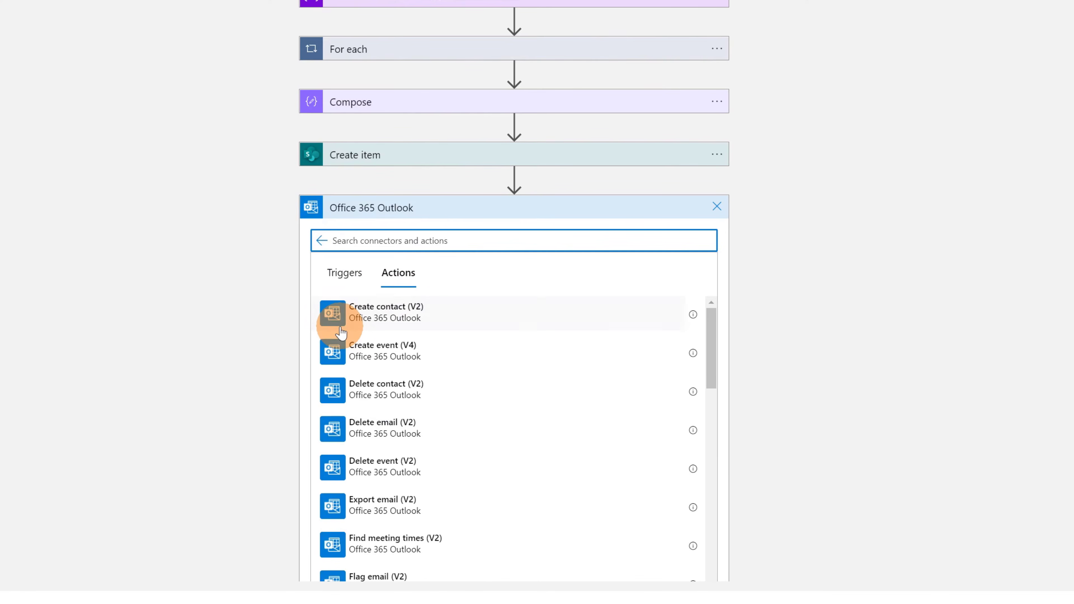
{"action": "type", "text": "send"}
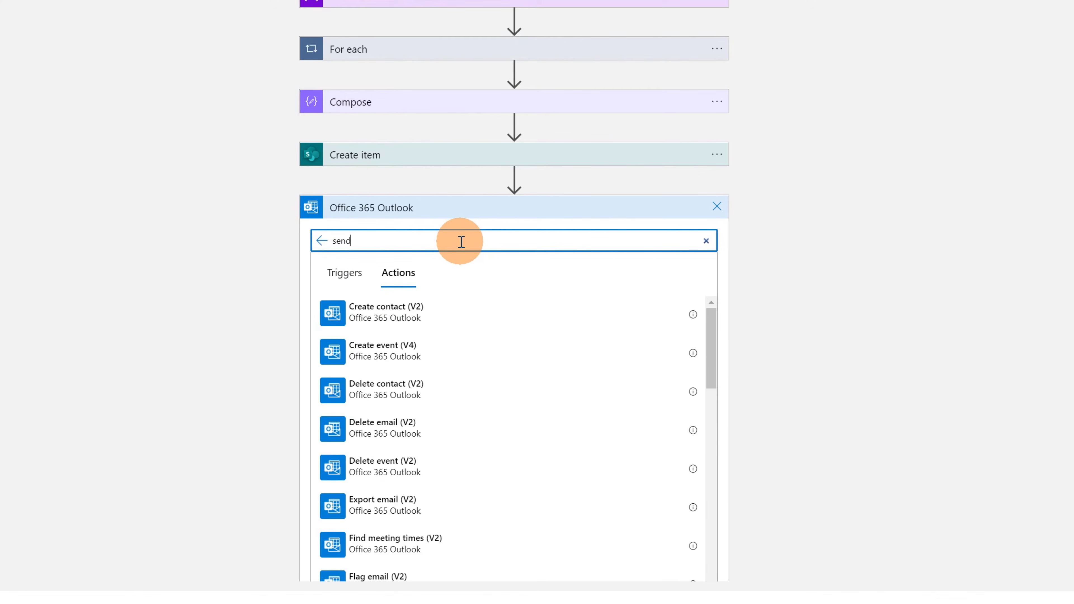
{"action": "type", "text": " appro"}
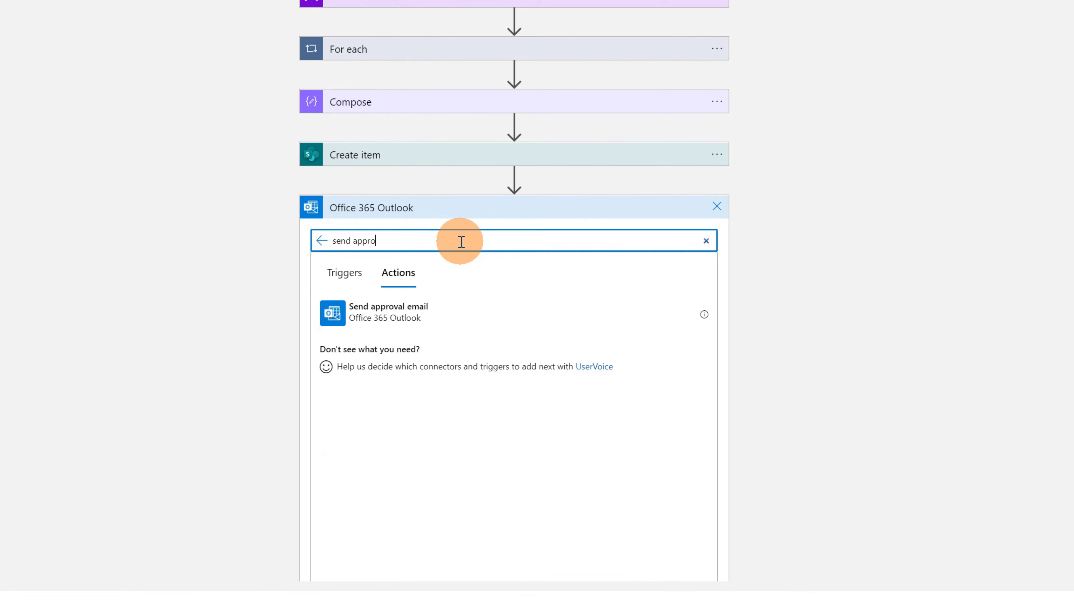
{"action": "left_click", "coordinate": [435, 314]}
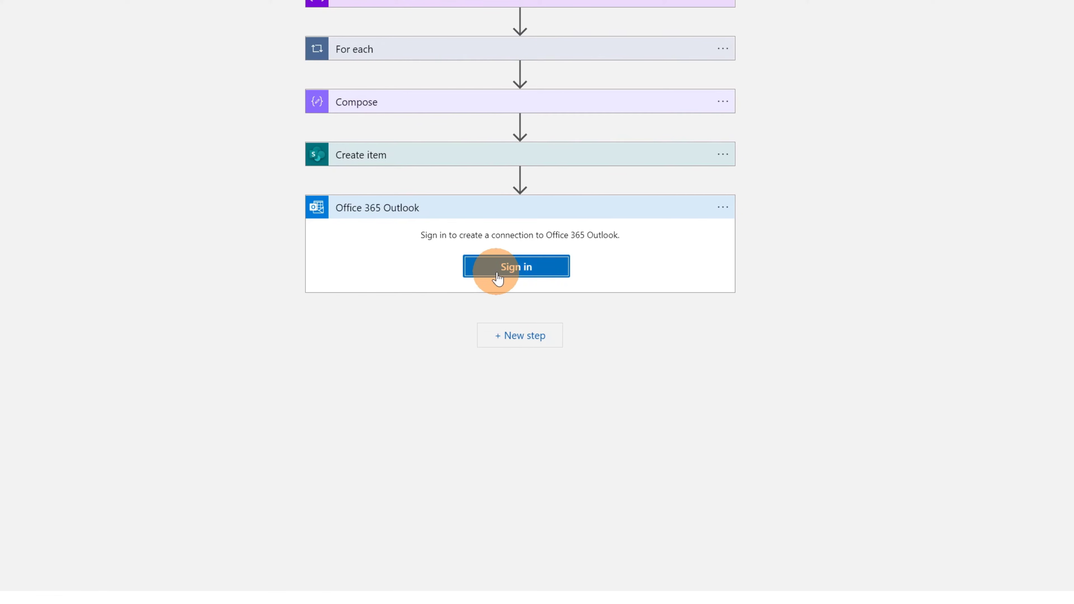
{"action": "left_click", "coordinate": [500, 270]}
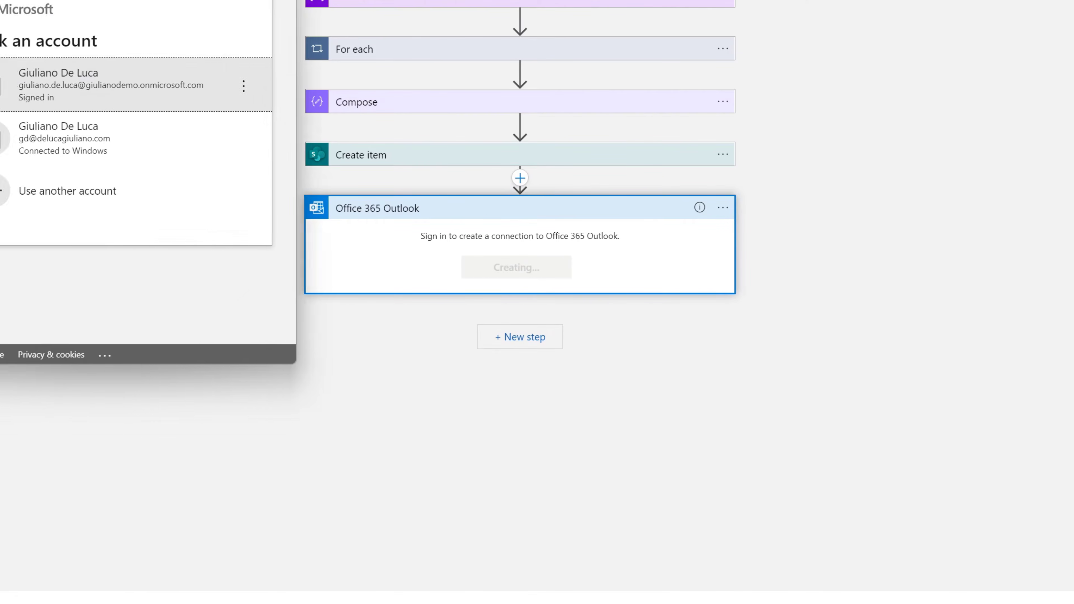
{"action": "left_click", "coordinate": [98, 95]}
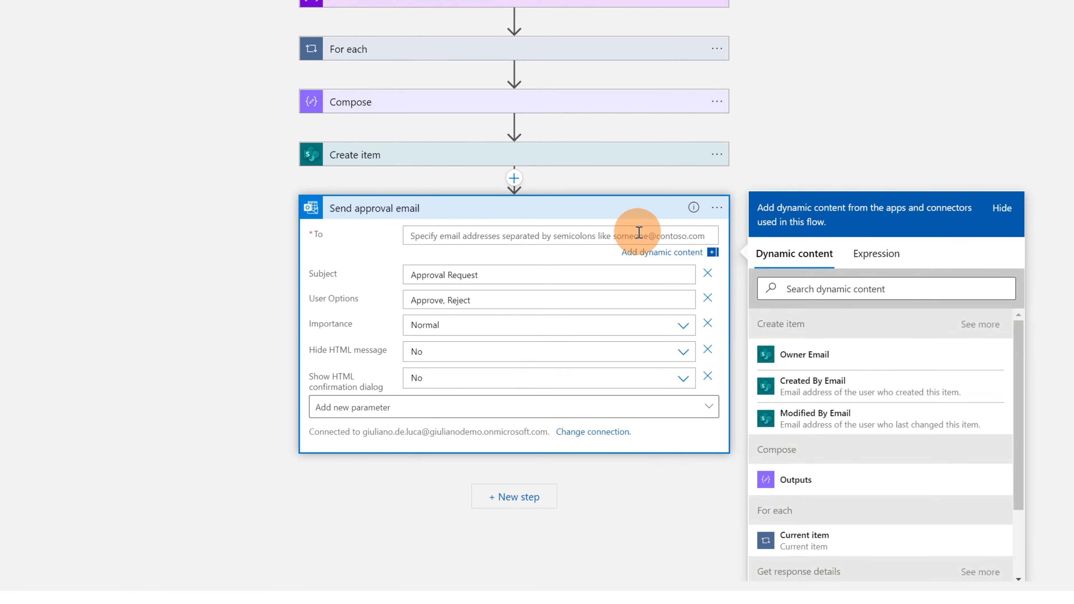
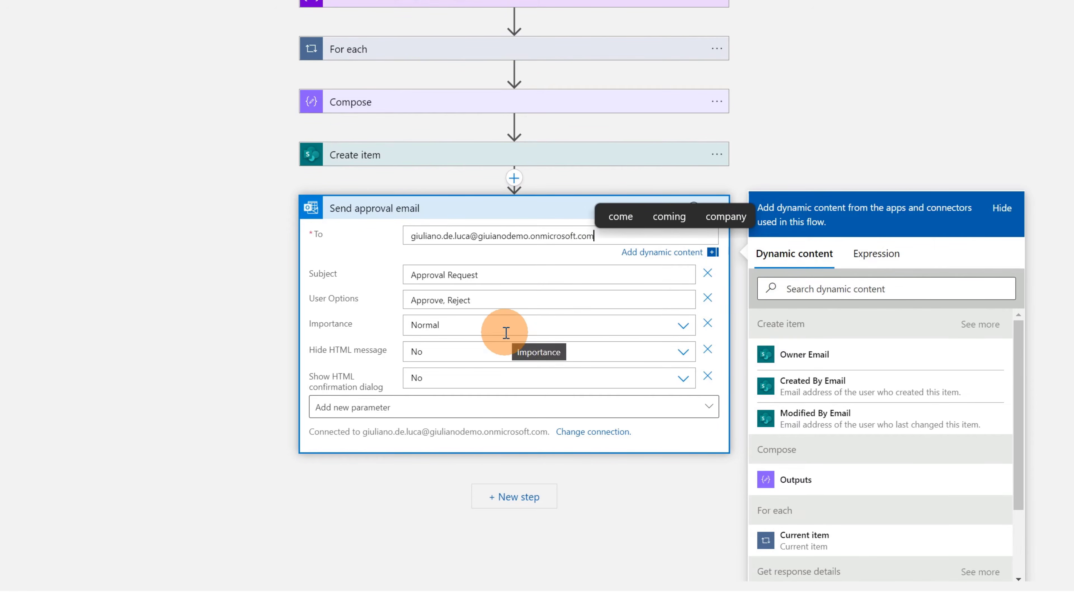
Enter the recipient's e-mail address in To and add a Body to the approval email.
{"action": "left_click", "coordinate": [436, 417]}
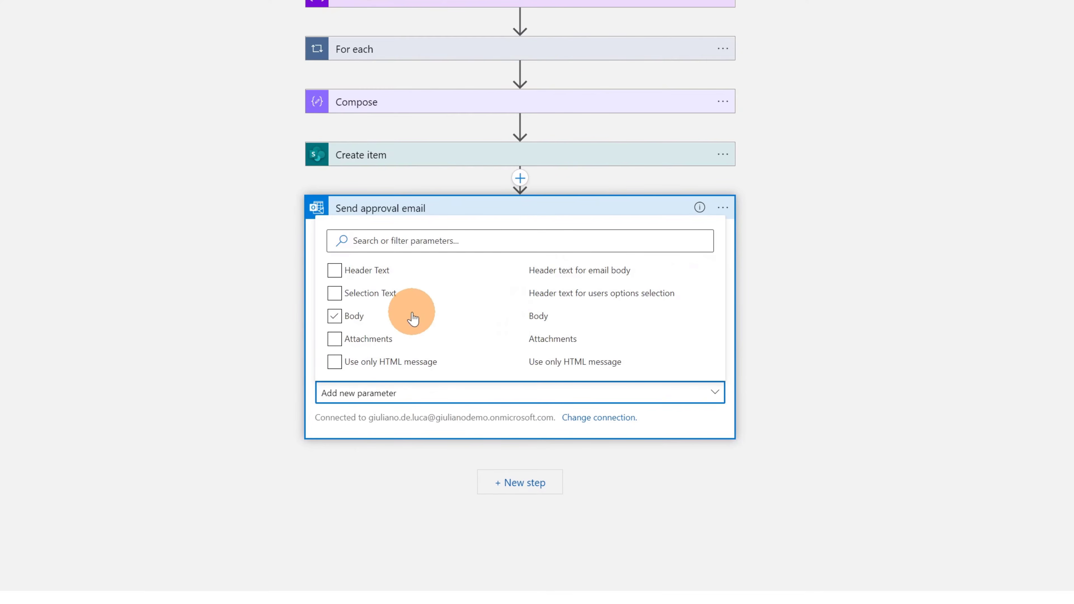
{"action": "left_click", "coordinate": [344, 321]}
{"action": "left_click", "coordinate": [323, 449]}
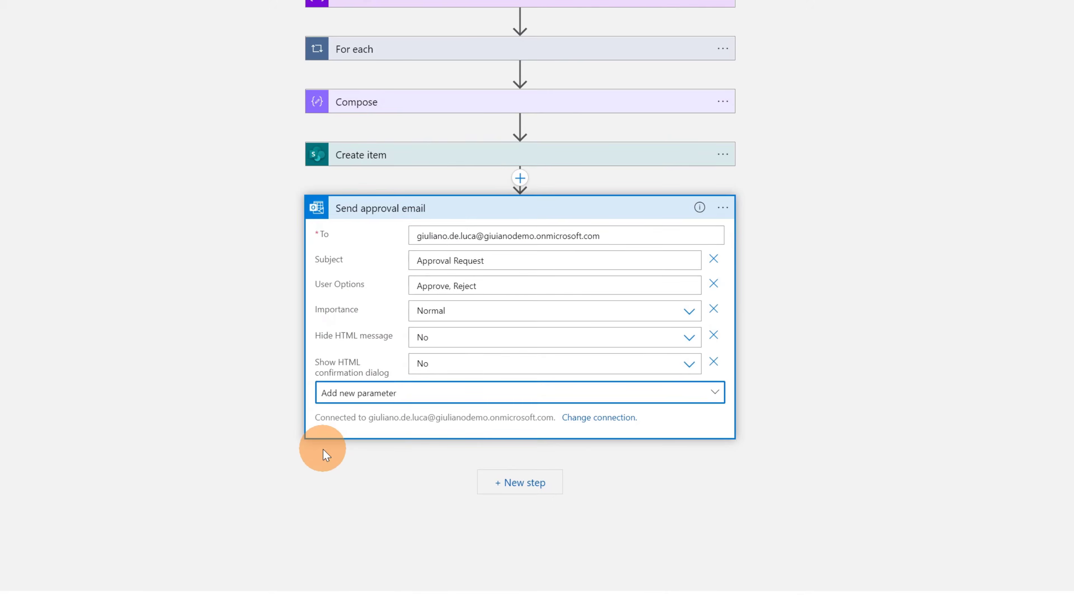
{"action": "left_click", "coordinate": [444, 398]}
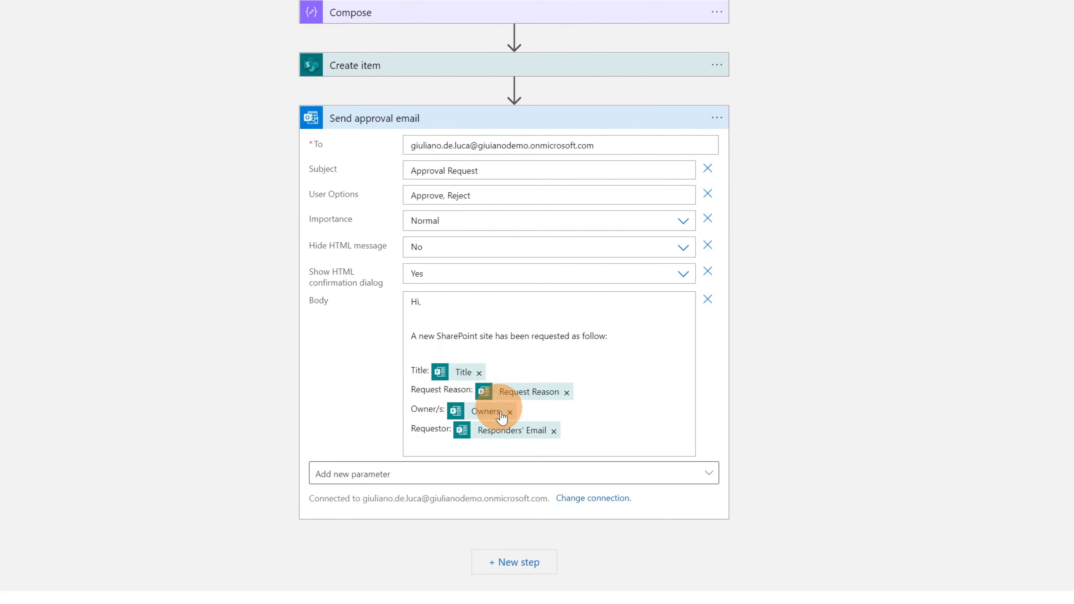
{"action": "left_click", "coordinate": [518, 568]}
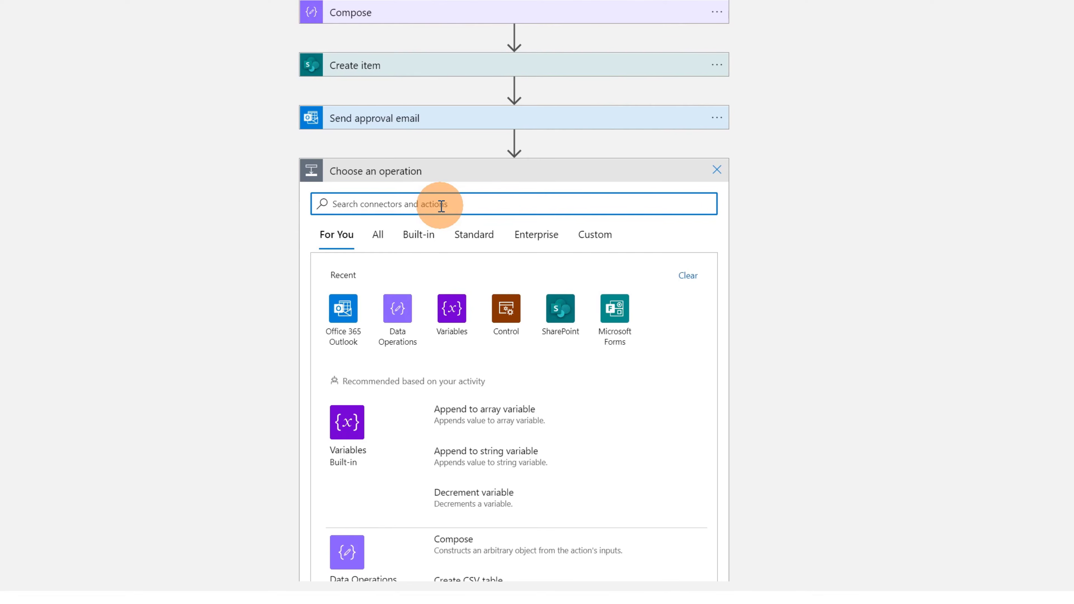
Add a Control Condition after the approval email testing SelectedOption is equal to 'Approve'.
{"action": "scroll", "coordinate": [363, 377], "scroll_direction": "down", "scroll_amount": 5}
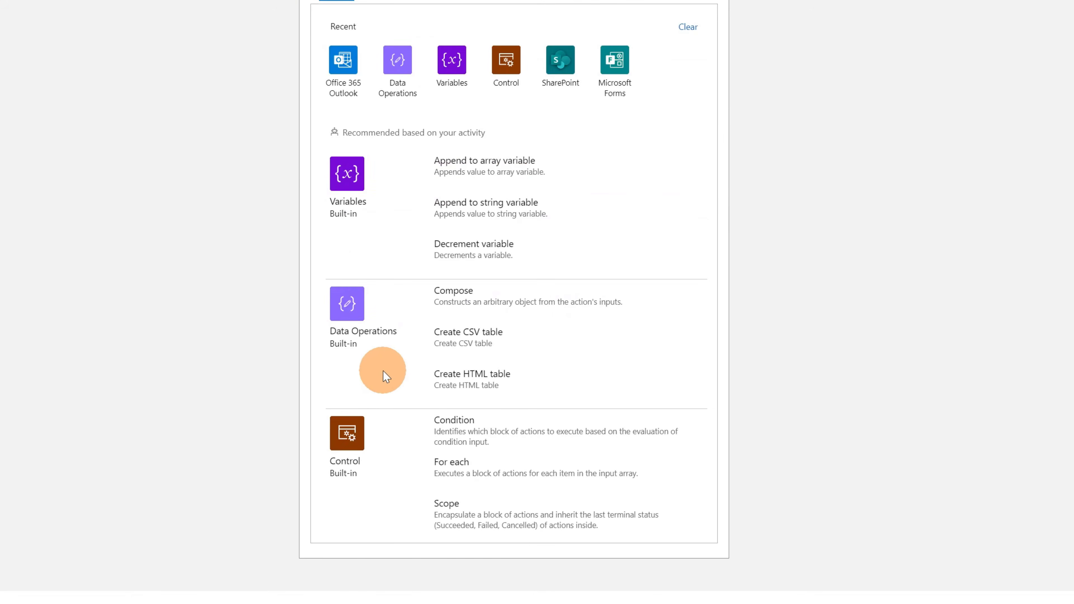
{"action": "left_click", "coordinate": [349, 442]}
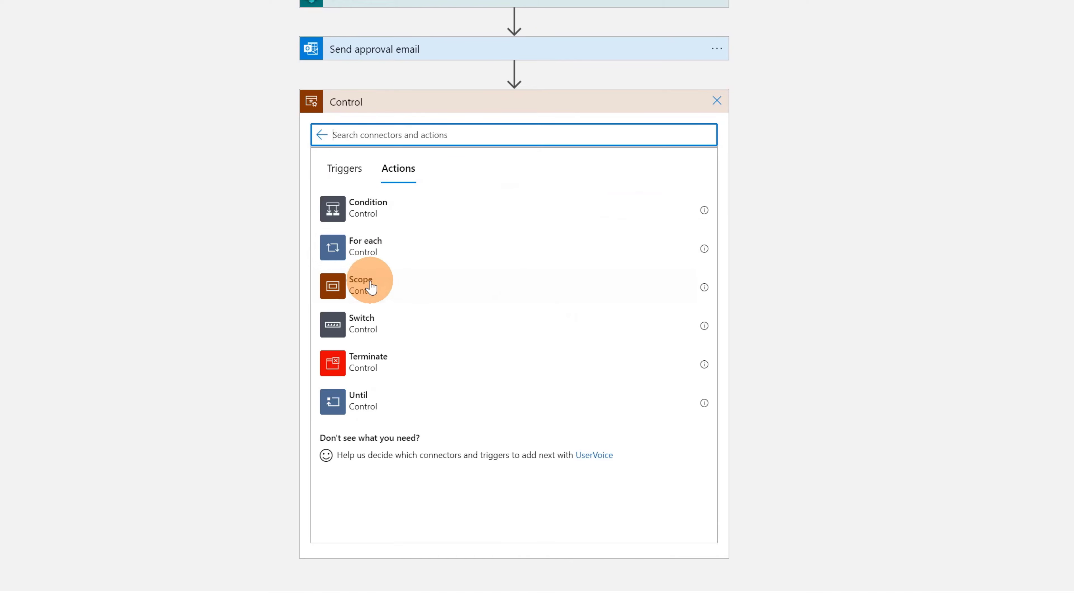
{"action": "left_click", "coordinate": [365, 212]}
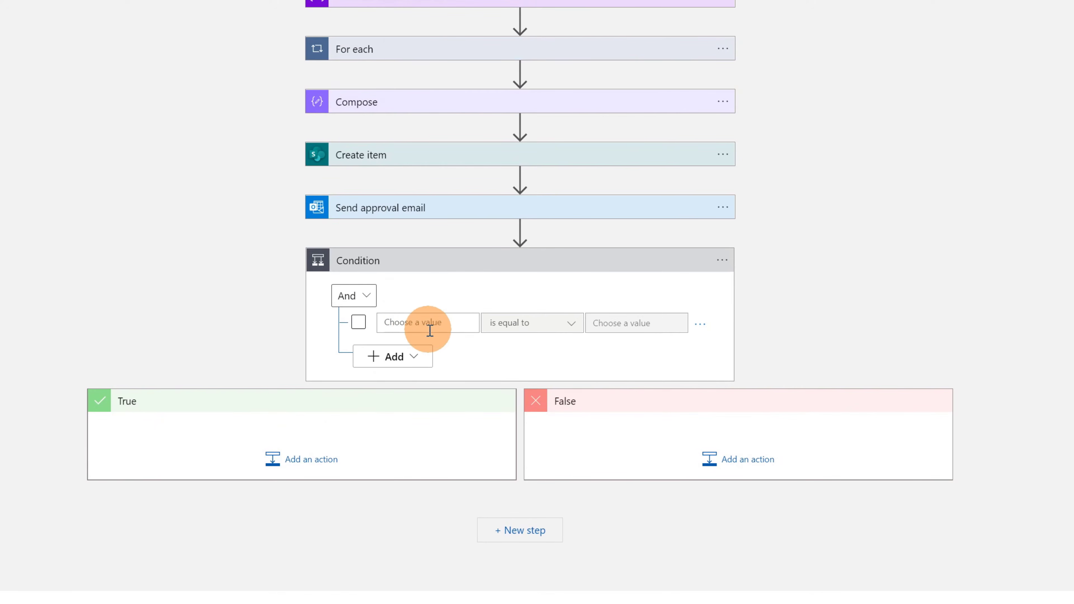
{"action": "left_click", "coordinate": [429, 331]}
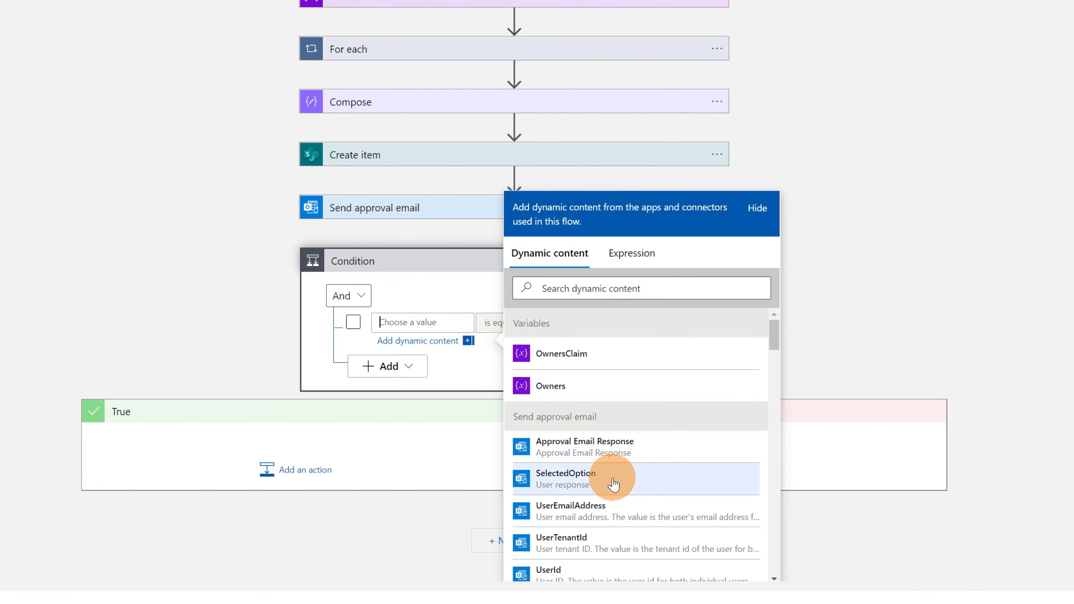
{"action": "left_click", "coordinate": [613, 482]}
{"action": "left_click", "coordinate": [472, 293]}
{"action": "left_click", "coordinate": [633, 323]}
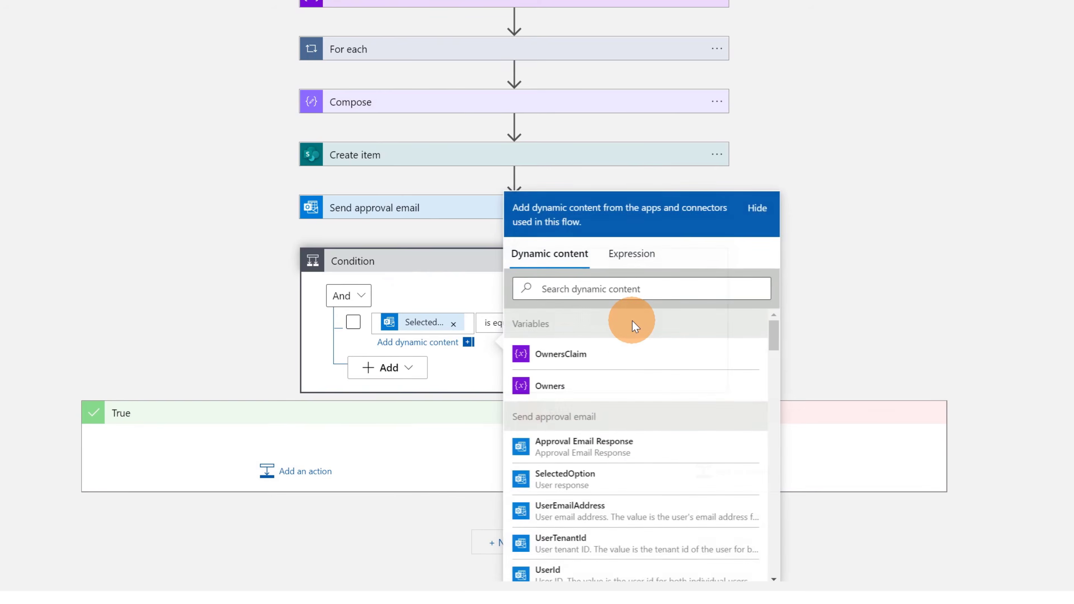
{"action": "left_click", "coordinate": [888, 310]}
{"action": "left_click", "coordinate": [649, 322]}
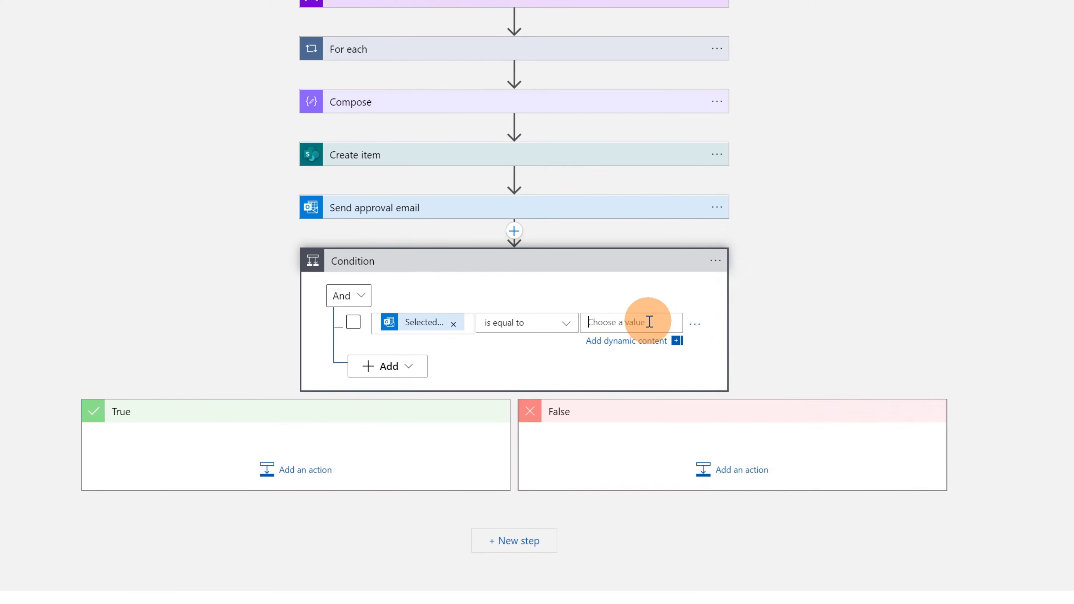
{"action": "type", "text": "Approve"}
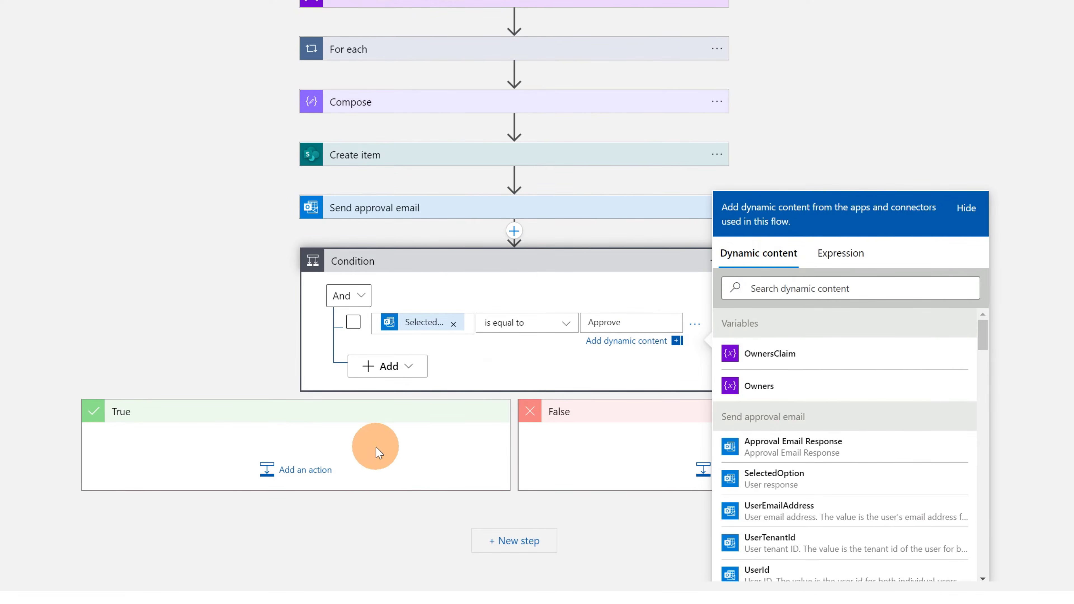
{"action": "left_click", "coordinate": [326, 444]}
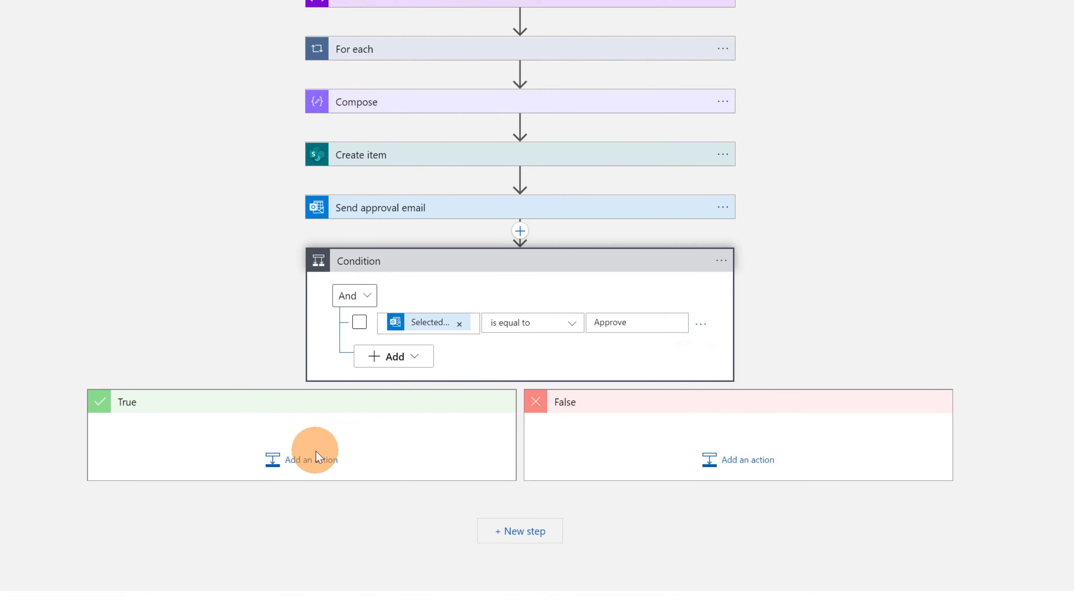
{"action": "left_click", "coordinate": [308, 461]}
Search the SharePoint connector for 'updat' and add Update item under the True branch.
{"action": "scroll", "coordinate": [220, 472], "scroll_direction": "down", "scroll_amount": 12}
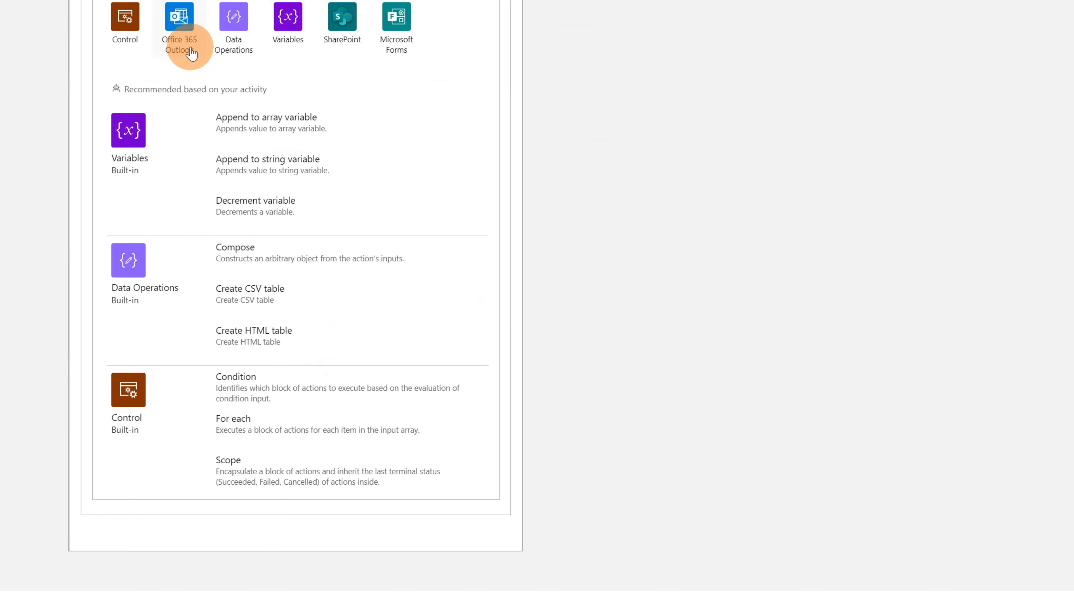
{"action": "left_click", "coordinate": [350, 16]}
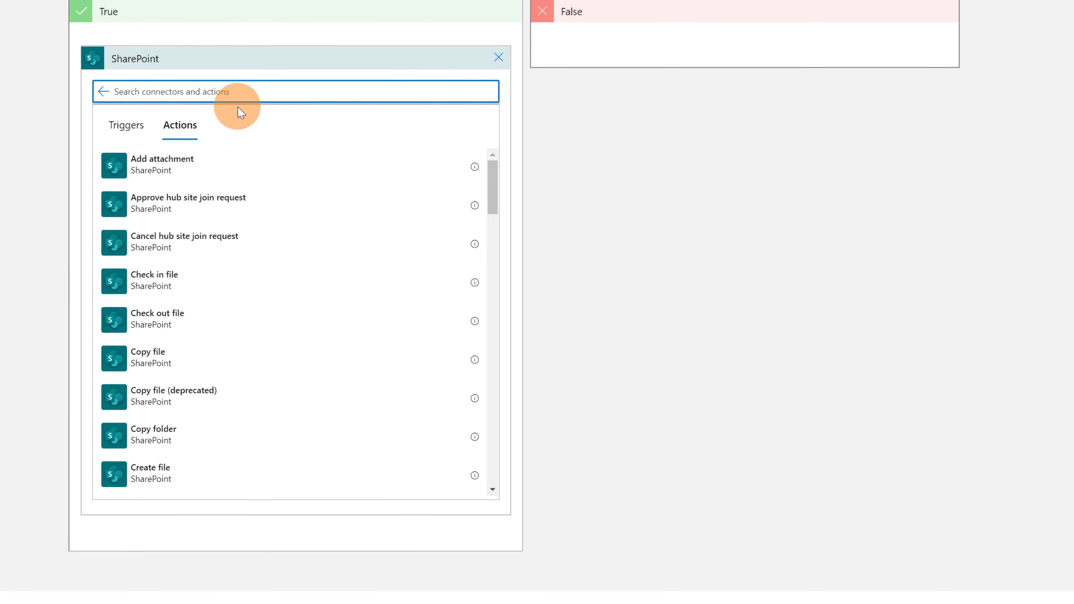
{"action": "scroll", "coordinate": [219, 241], "scroll_direction": "down", "scroll_amount": 6}
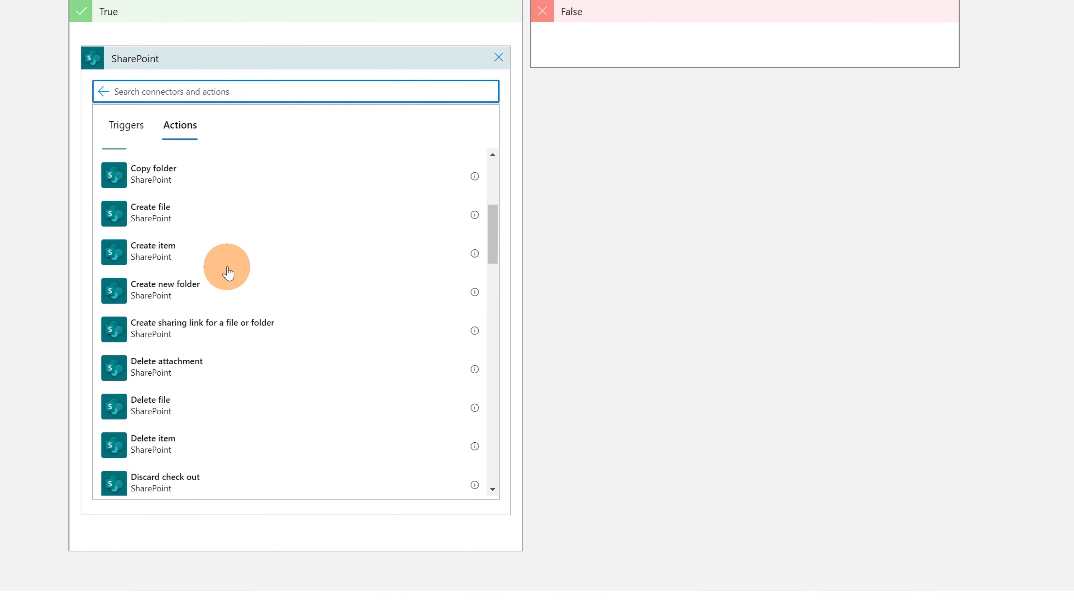
{"action": "type", "text": "updat"}
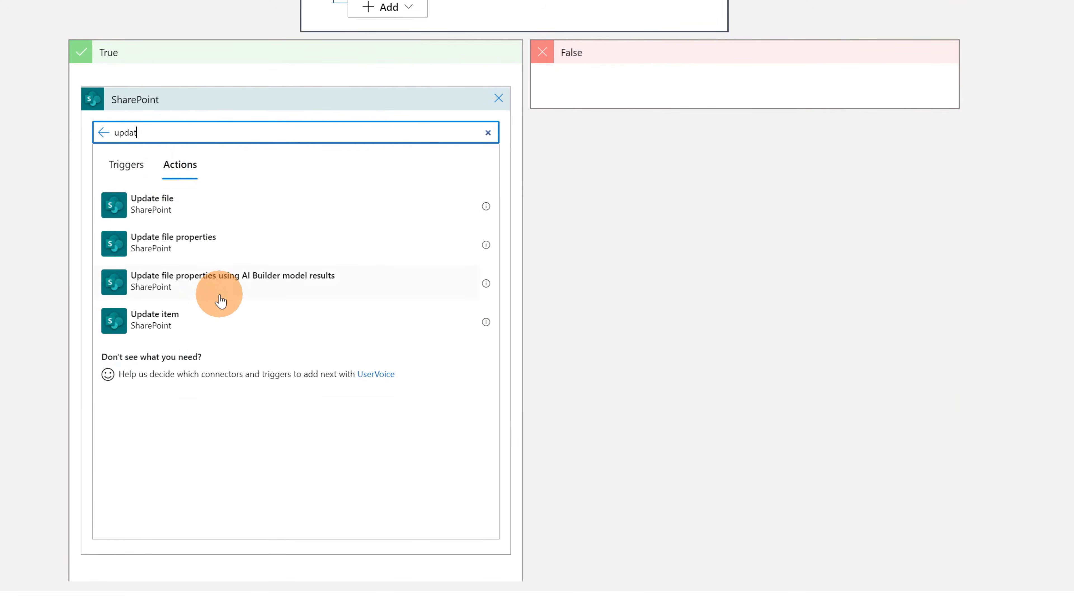
{"action": "left_click", "coordinate": [175, 325]}
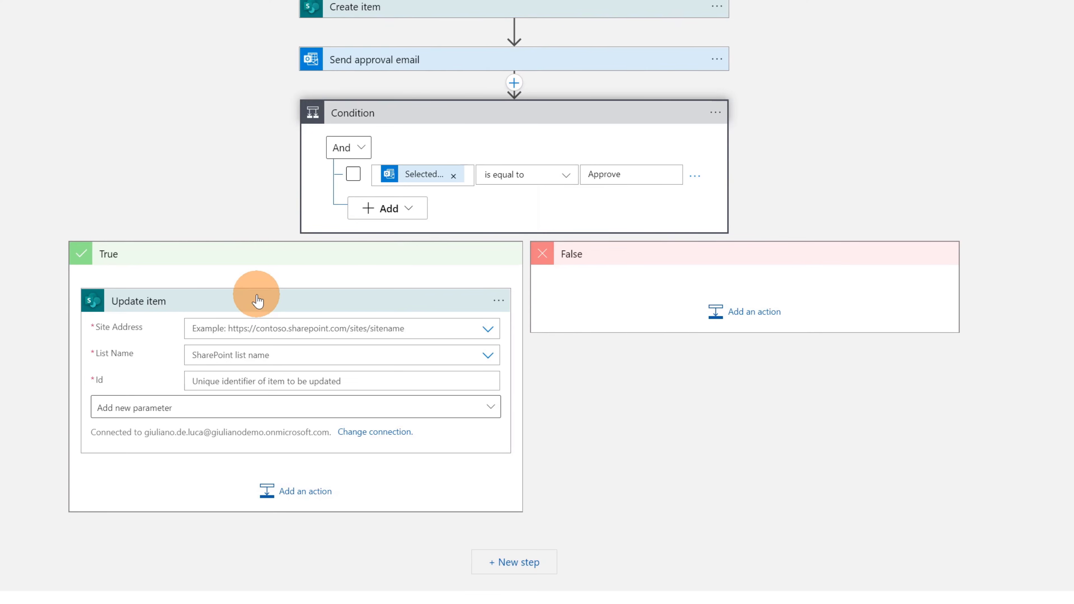
Point Update item at the Cockpit site and its SharePoint Sites Request list.
{"action": "left_click", "coordinate": [378, 328]}
{"action": "left_click", "coordinate": [488, 330]}
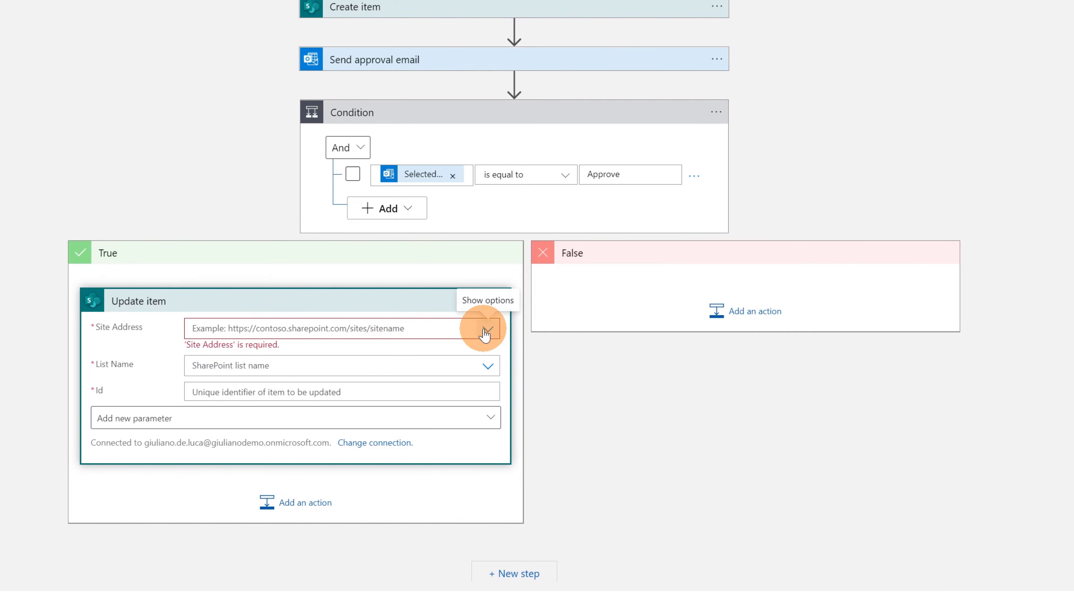
{"action": "left_click", "coordinate": [486, 330]}
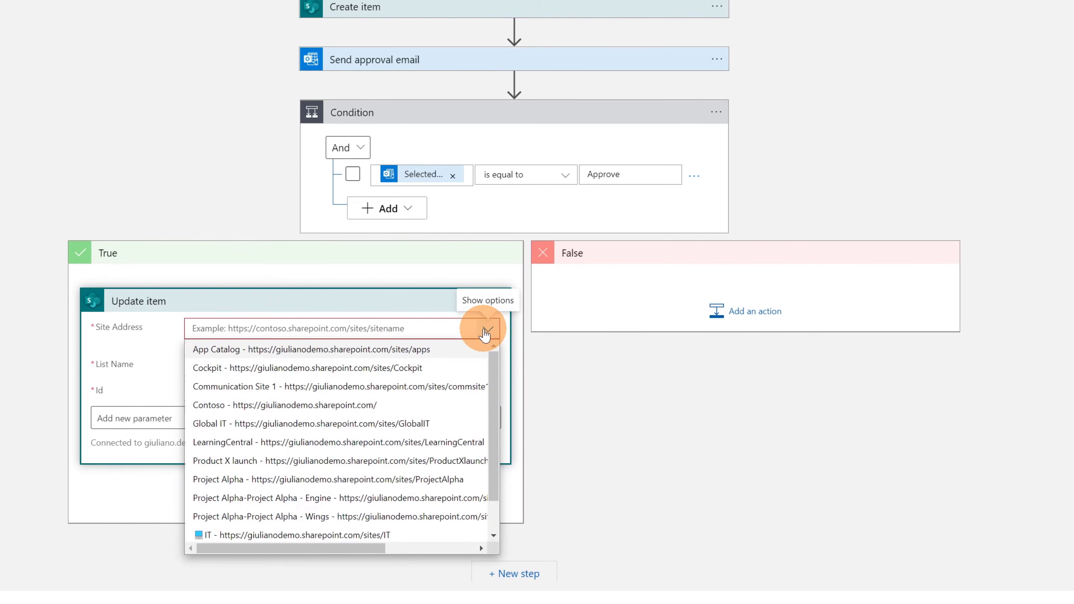
{"action": "left_click", "coordinate": [312, 373]}
{"action": "left_click", "coordinate": [488, 355]}
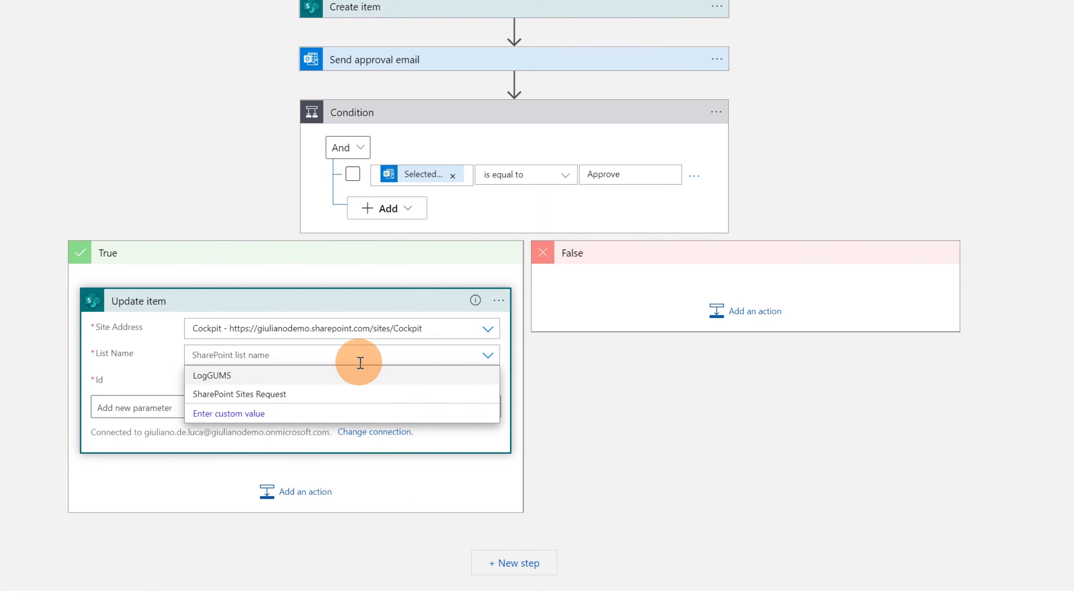
{"action": "left_click", "coordinate": [282, 393]}
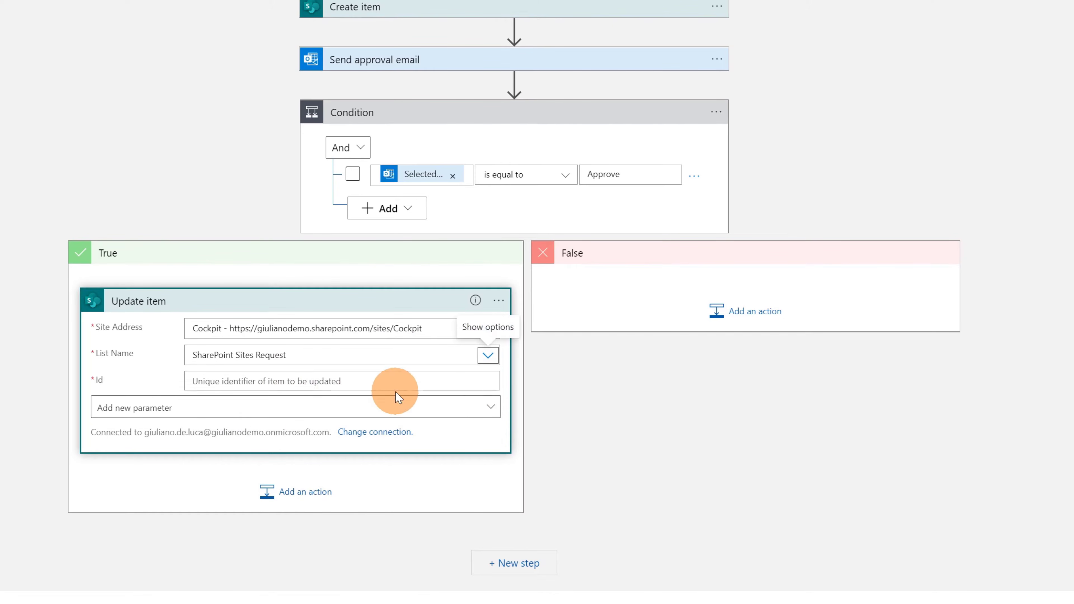
Fill Id and Title with the ID and Title from Create item.
{"action": "left_click", "coordinate": [489, 382]}
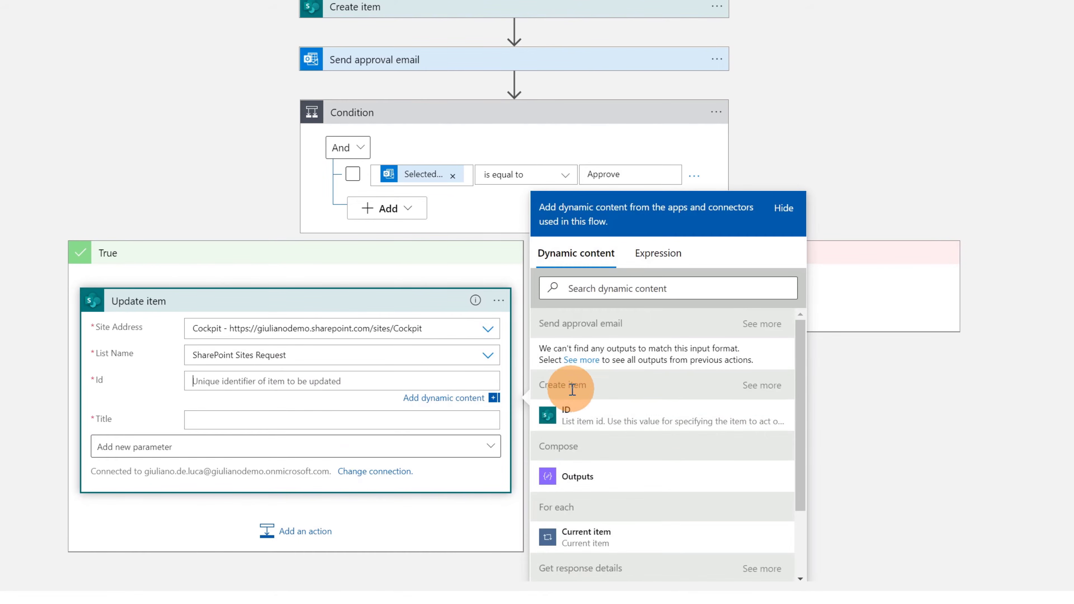
{"action": "left_click", "coordinate": [625, 420]}
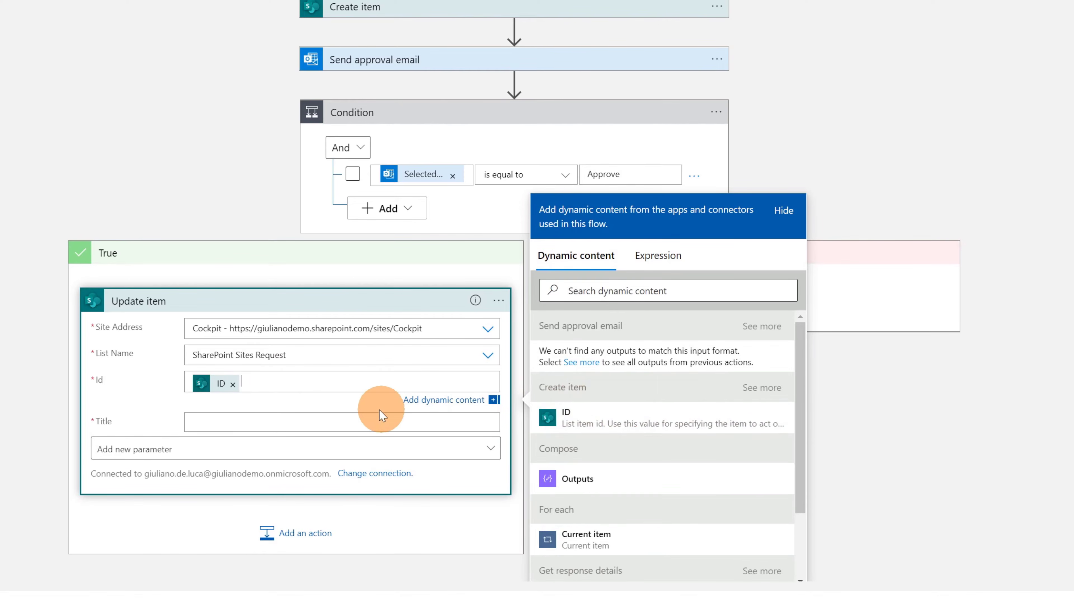
{"action": "left_click", "coordinate": [269, 425]}
{"action": "scroll", "coordinate": [614, 486], "scroll_direction": "down", "scroll_amount": 1}
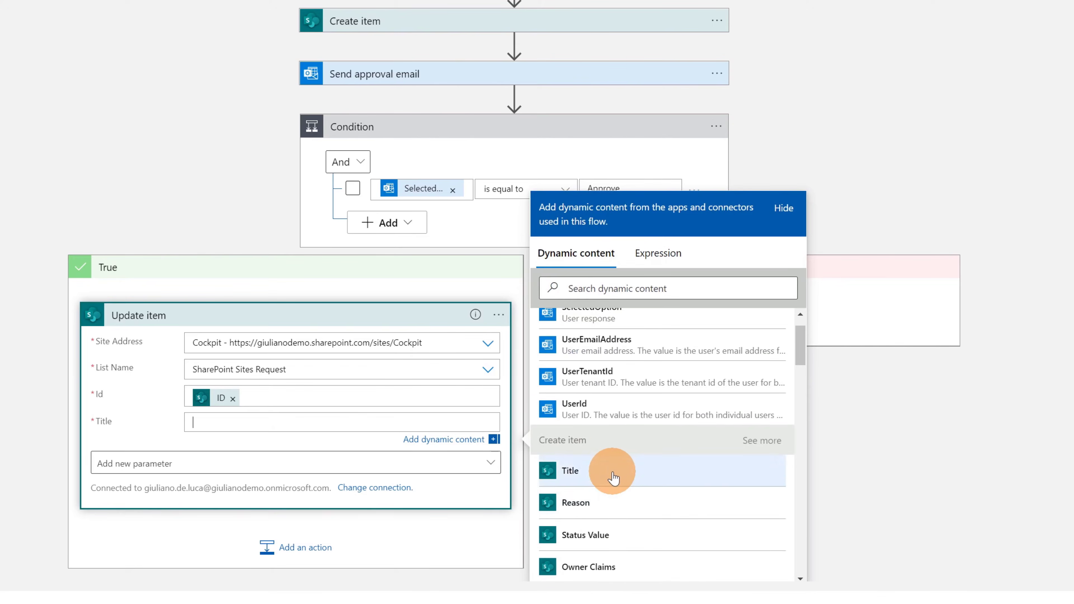
{"action": "left_click", "coordinate": [616, 475]}
Add the Status Value parameter and set it to Approved.
{"action": "left_click", "coordinate": [261, 464]}
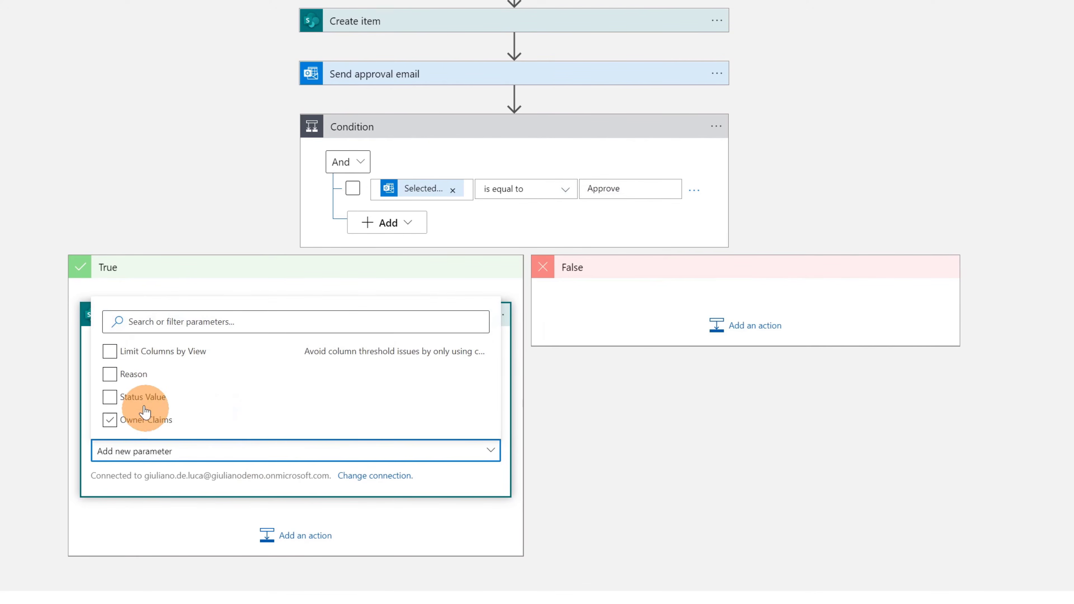
{"action": "left_click", "coordinate": [150, 380]}
{"action": "left_click", "coordinate": [154, 398]}
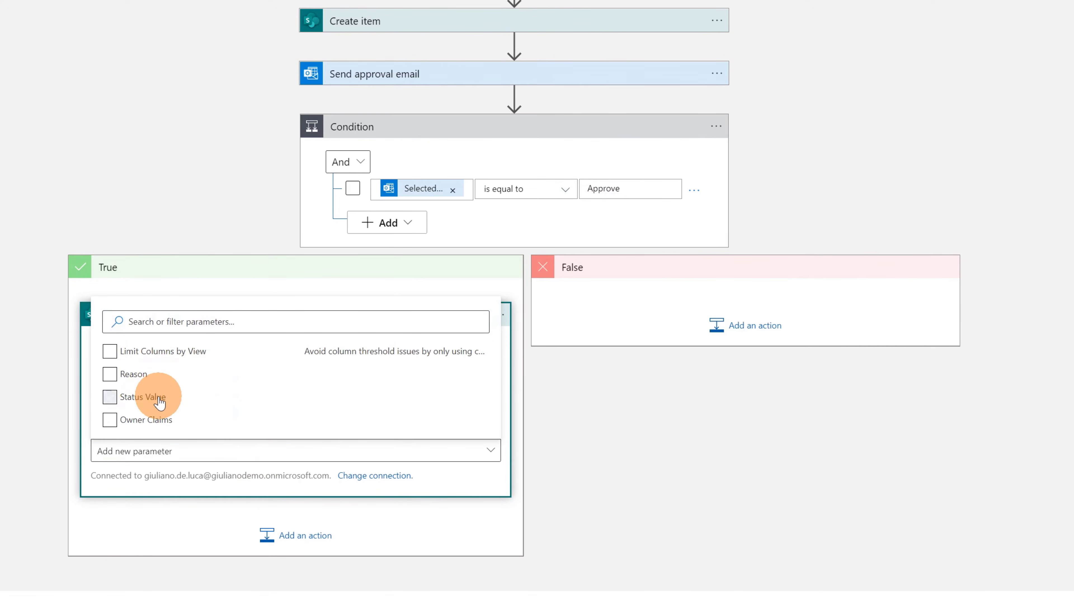
{"action": "left_click", "coordinate": [133, 508]}
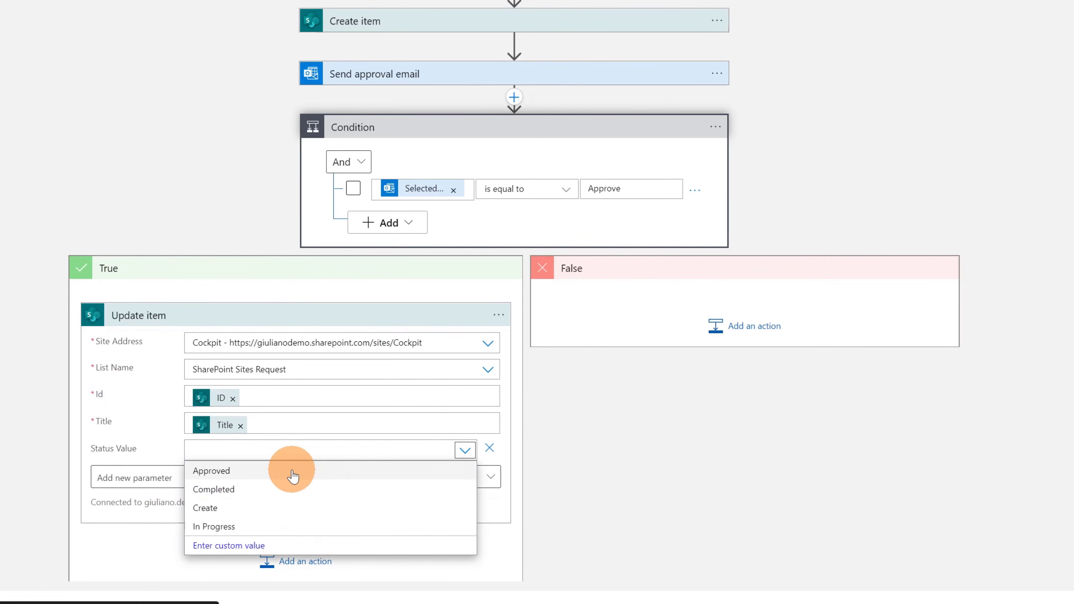
{"action": "left_click", "coordinate": [293, 471]}
{"action": "scroll", "coordinate": [209, 489], "scroll_direction": "down", "scroll_amount": 2}
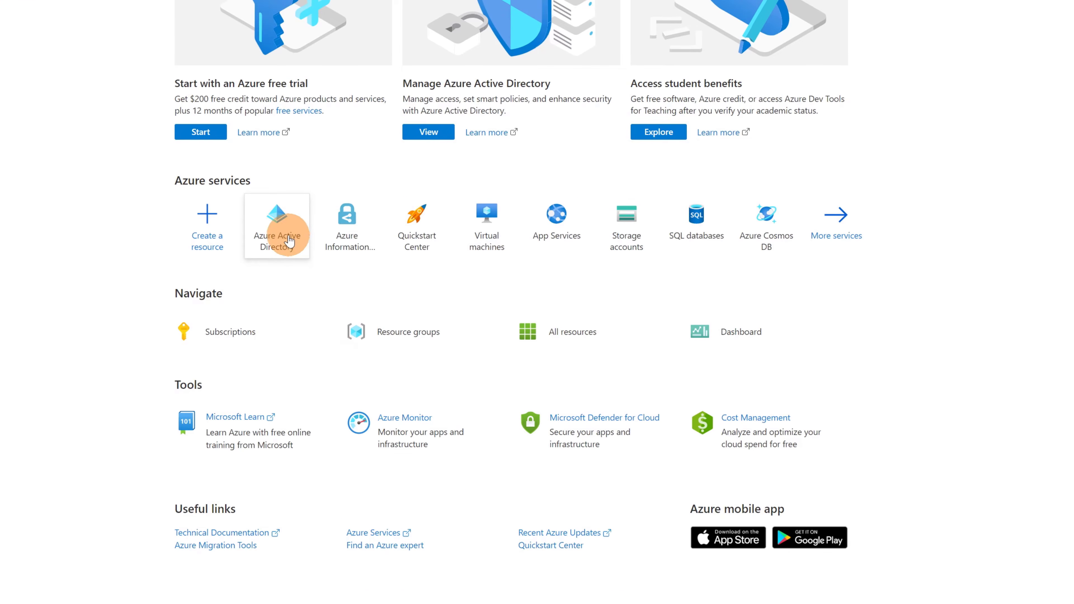
In Azure AD App registrations, fill a new registration named SharePointSelfService with single-tenant accounts.
{"action": "left_click", "coordinate": [288, 240]}
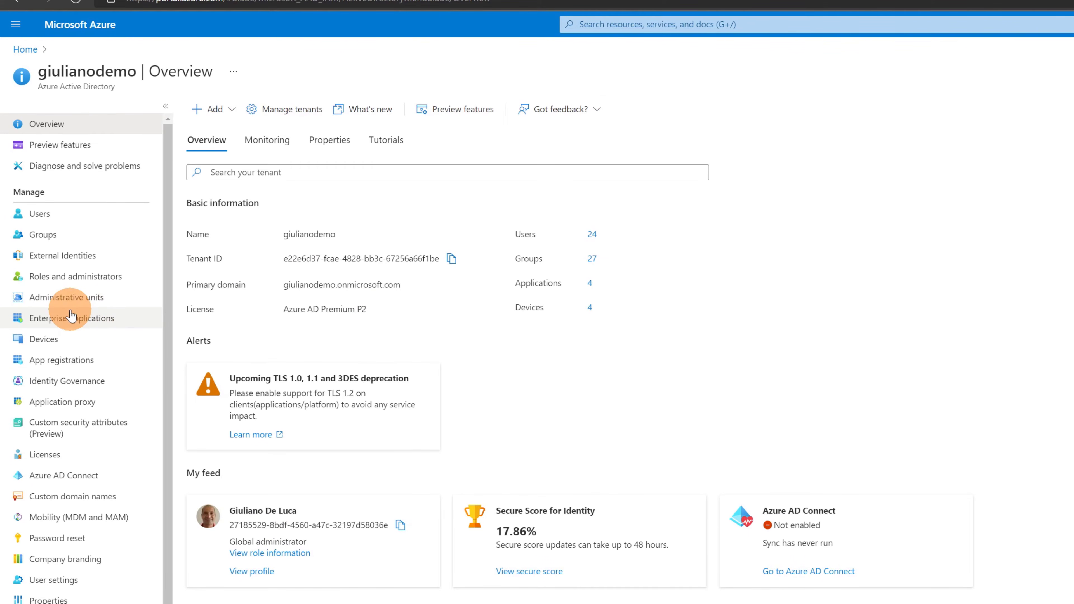
{"action": "left_click", "coordinate": [78, 362]}
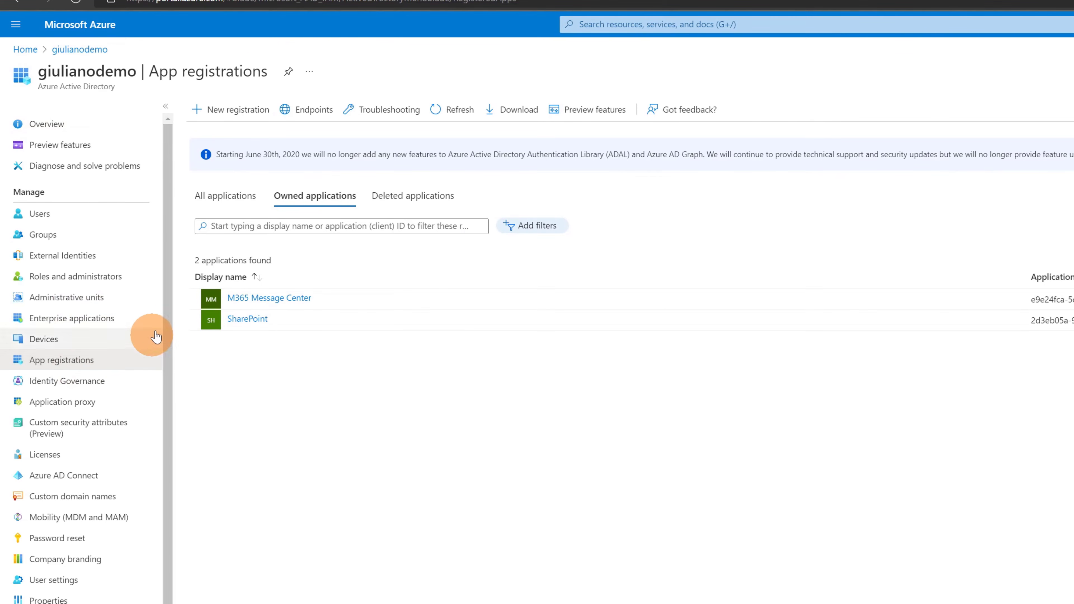
{"action": "left_click", "coordinate": [229, 111]}
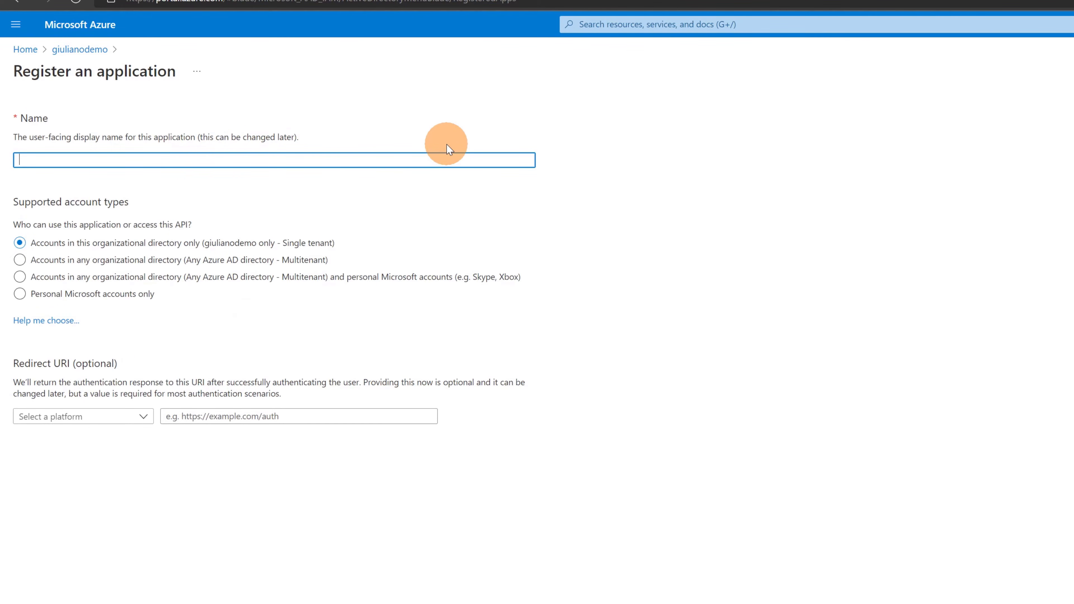
{"action": "type", "text": "SharePointSelfService"}
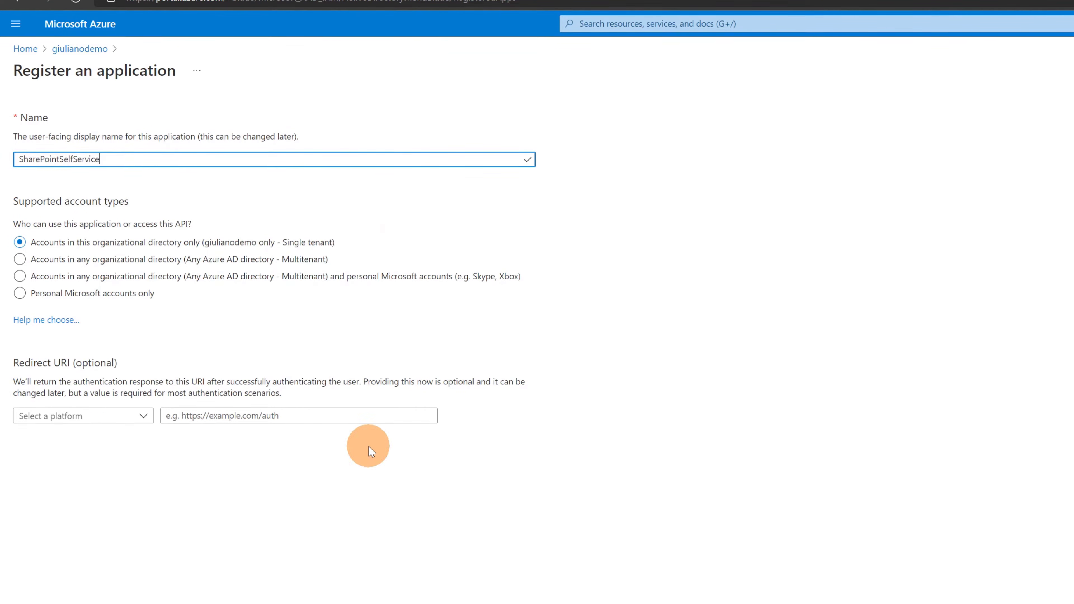
{"action": "scroll", "coordinate": [366, 446], "scroll_direction": "down", "scroll_amount": 5}
{"action": "left_click", "coordinate": [42, 579]}
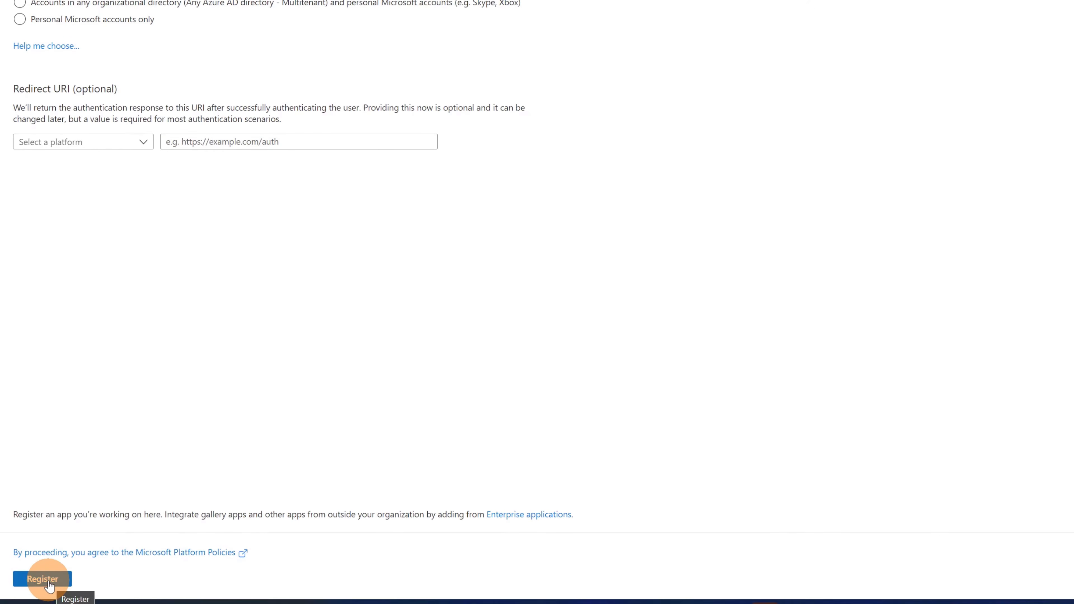
{"action": "scroll", "coordinate": [267, 561], "scroll_direction": "up", "scroll_amount": 5}
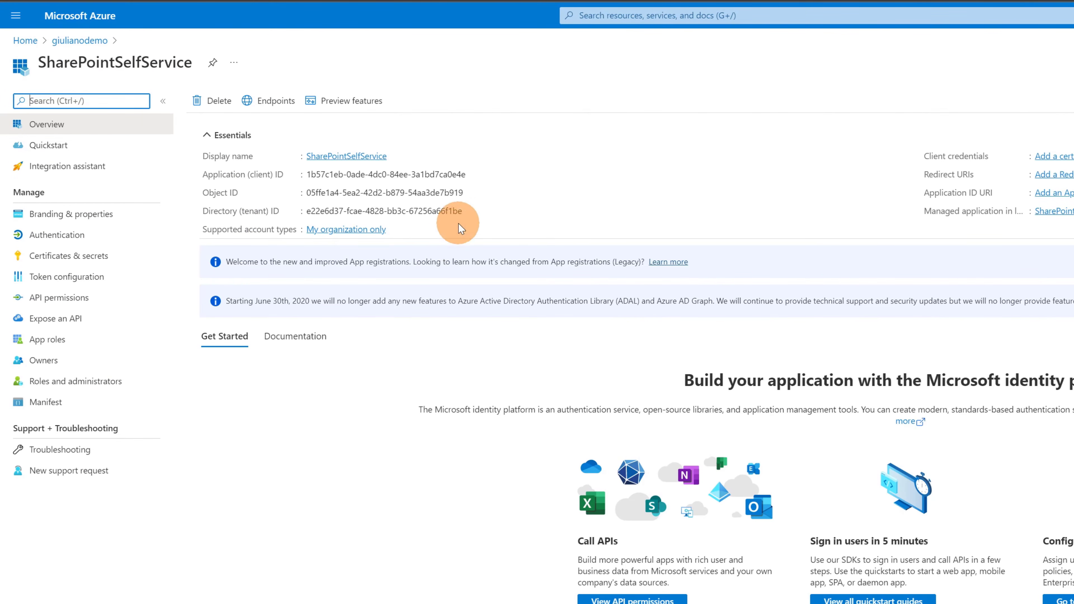
Copy the Directory (tenant) ID into the Notepad note as its first line.
{"action": "left_click", "coordinate": [470, 213]}
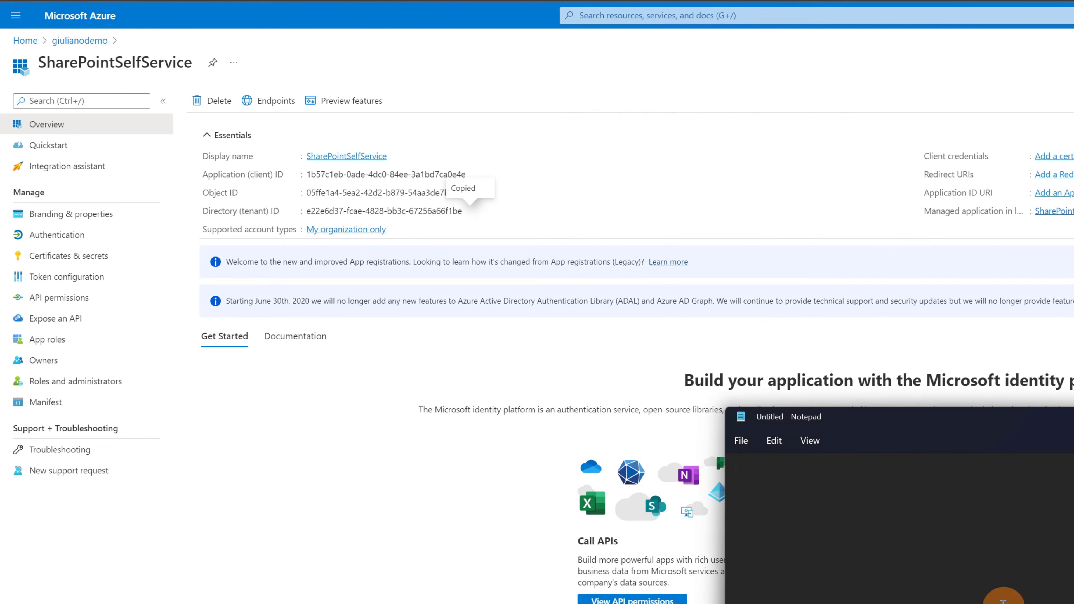
{"action": "left_click", "coordinate": [968, 537]}
{"action": "key", "text": "ctrl+v"}
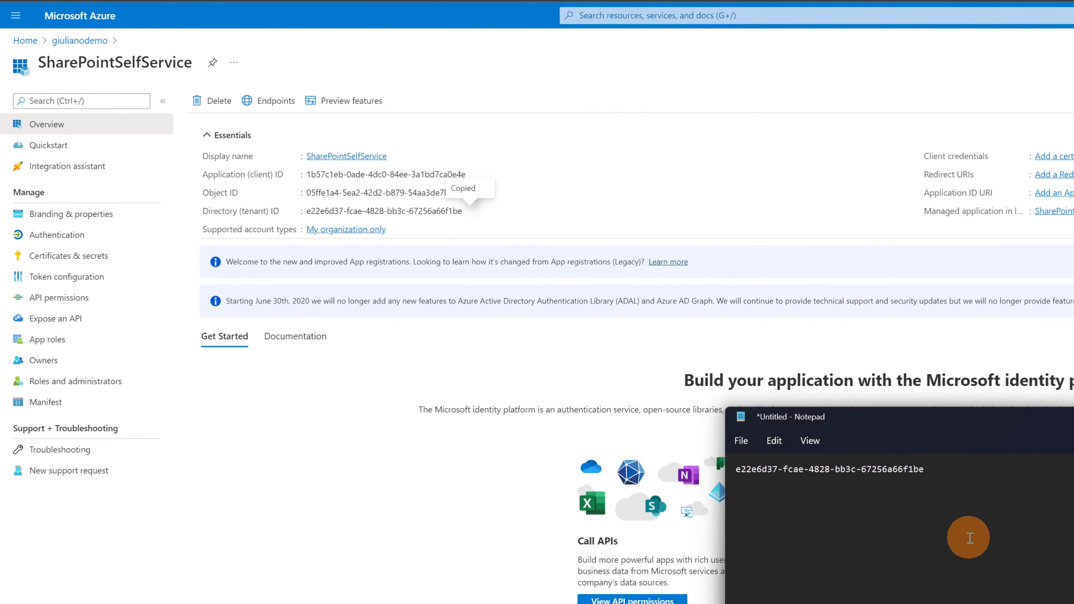
{"action": "key", "text": "Return"}
Copy the Application (client) ID into Notepad as the second line.
{"action": "left_click", "coordinate": [516, 157]}
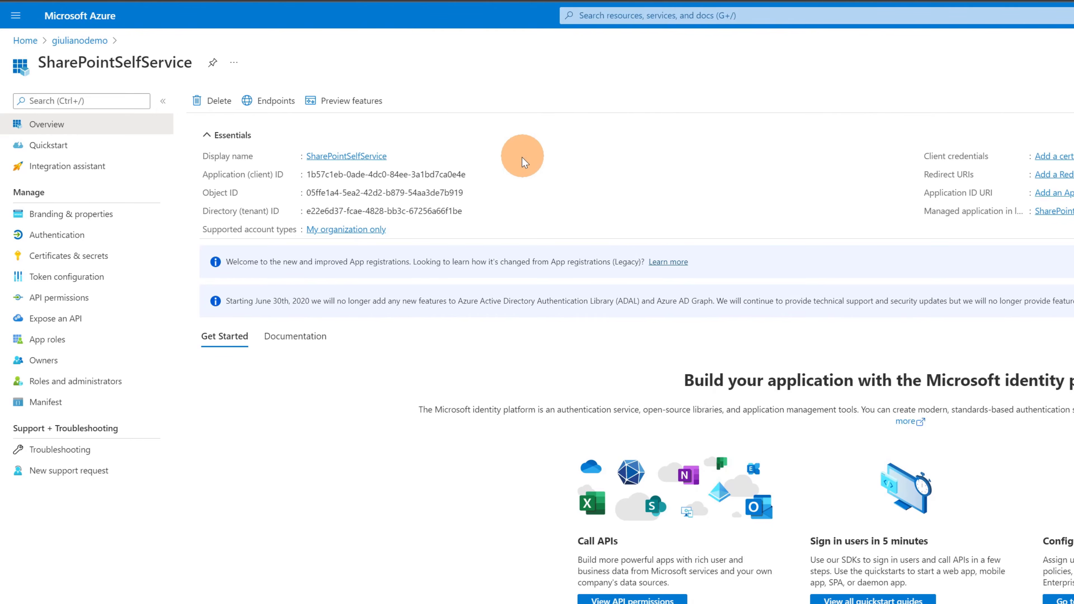
{"action": "left_click", "coordinate": [473, 174]}
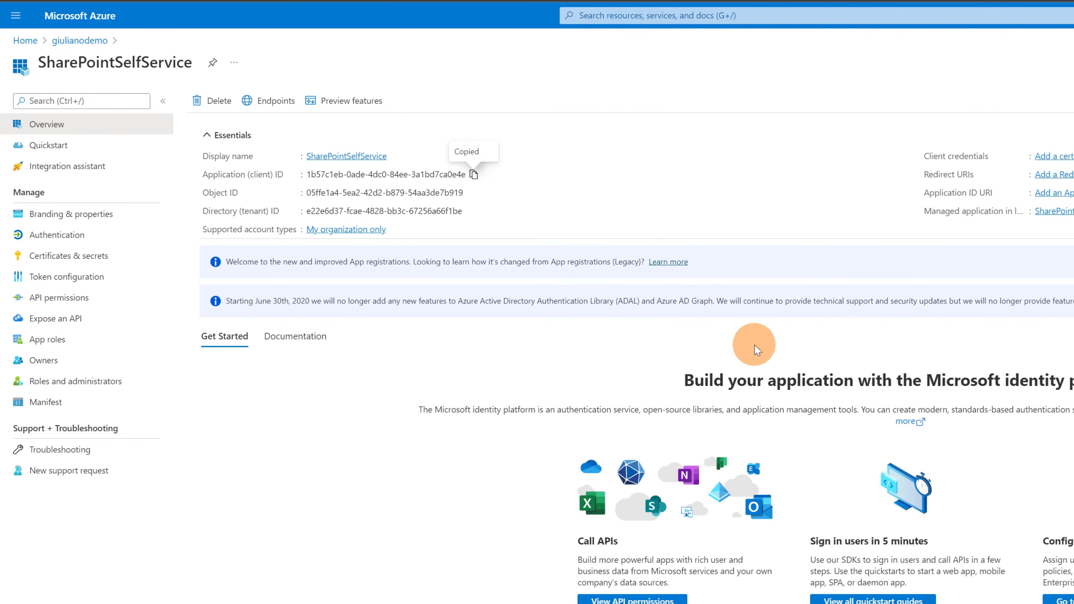
{"action": "key", "text": "alt+Tab"}
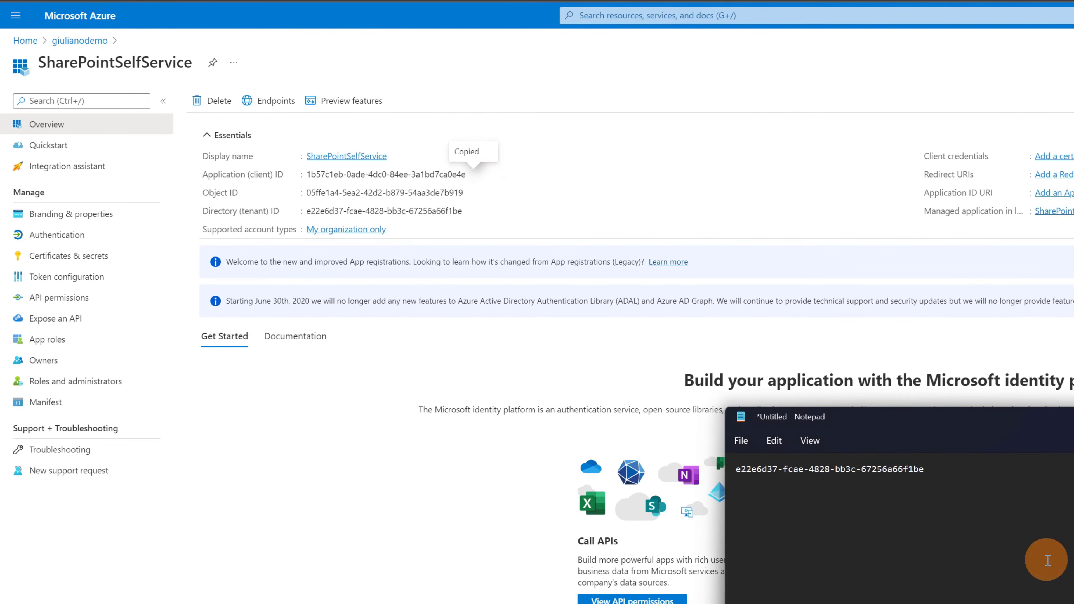
{"action": "key", "text": "Return"}
{"action": "key", "text": "ctrl+v"}
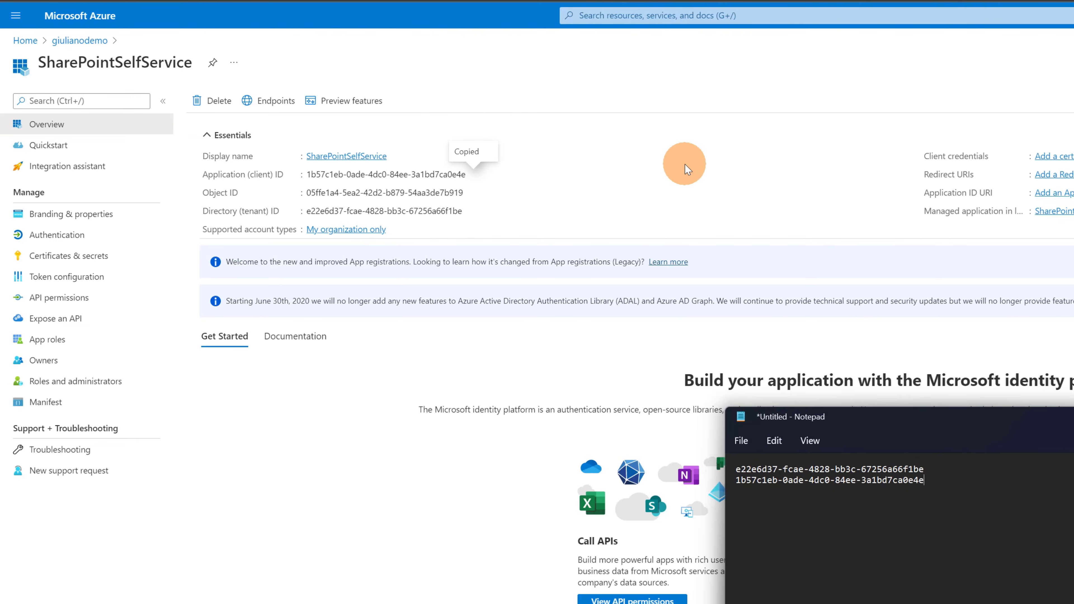
{"action": "left_click", "coordinate": [666, 160]}
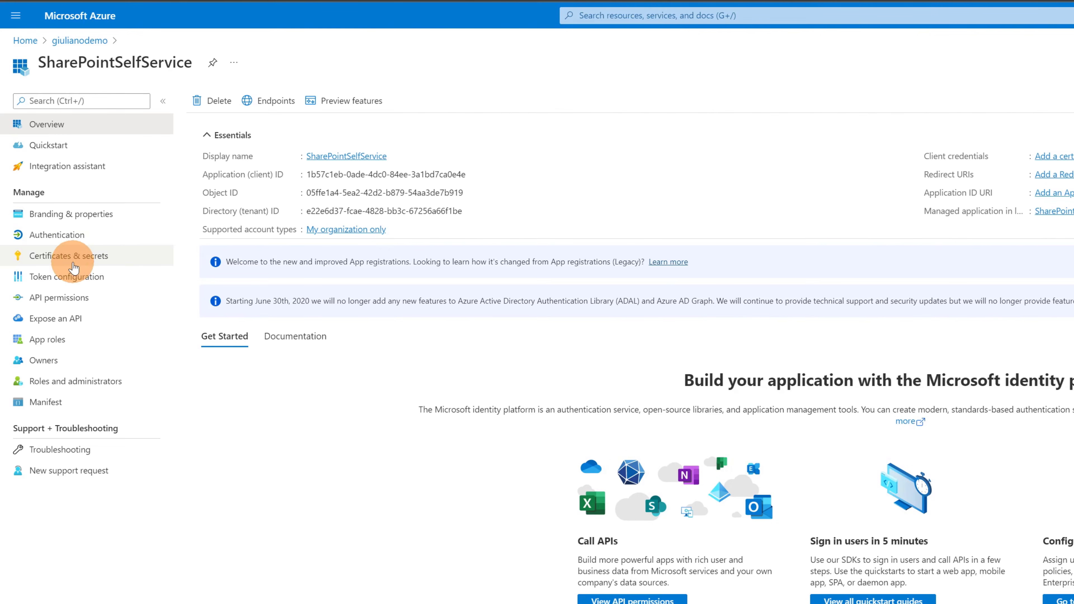
Create a client secret described 'secret' that expires after 24 months.
{"action": "left_click", "coordinate": [95, 259]}
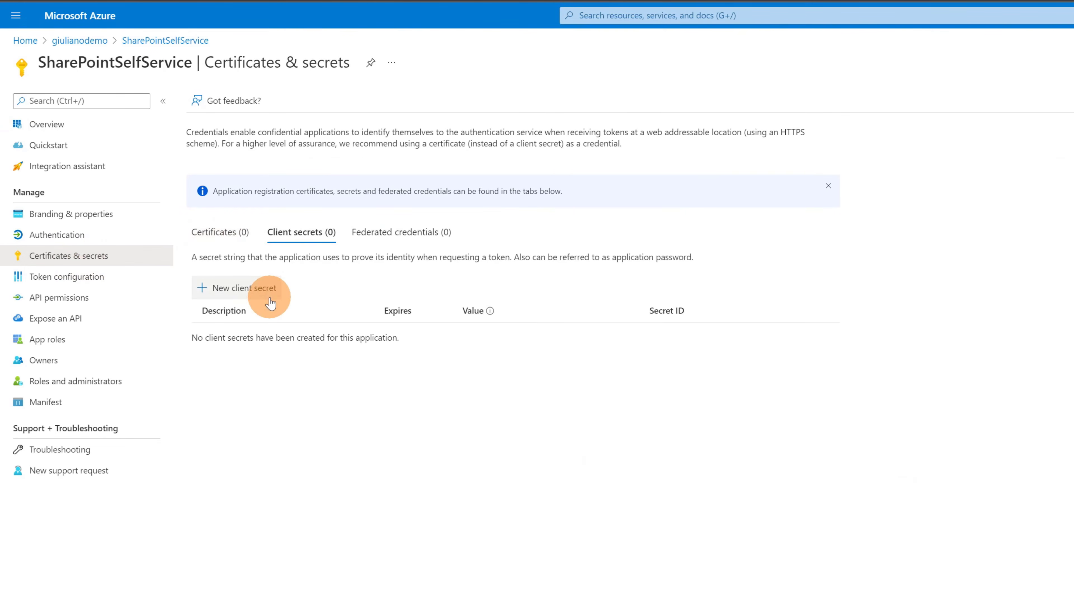
{"action": "left_click", "coordinate": [162, 298]}
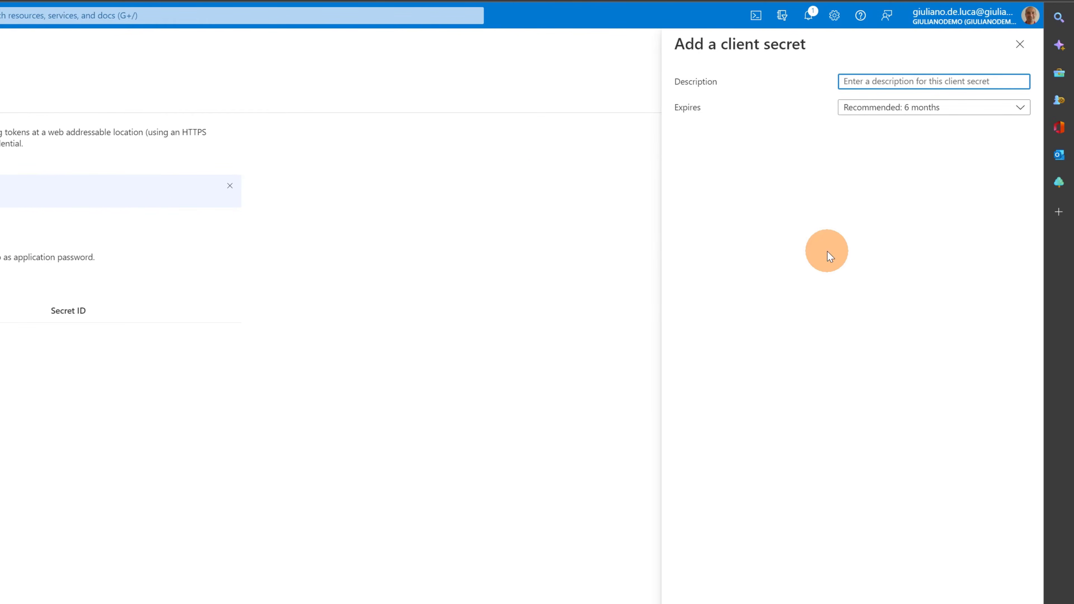
{"action": "type", "text": "secret"}
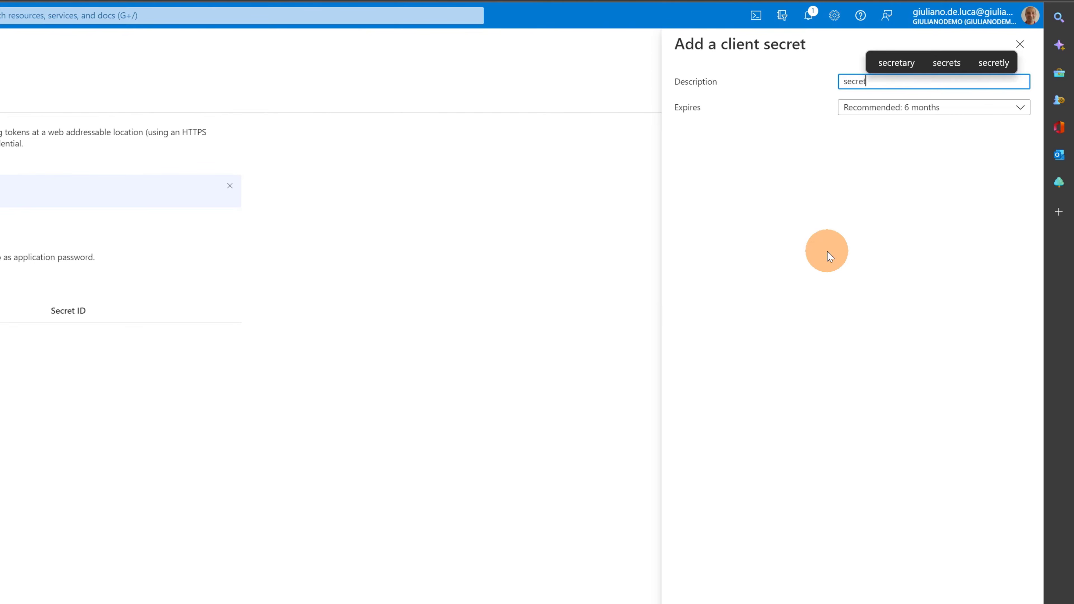
{"action": "left_click", "coordinate": [1000, 117]}
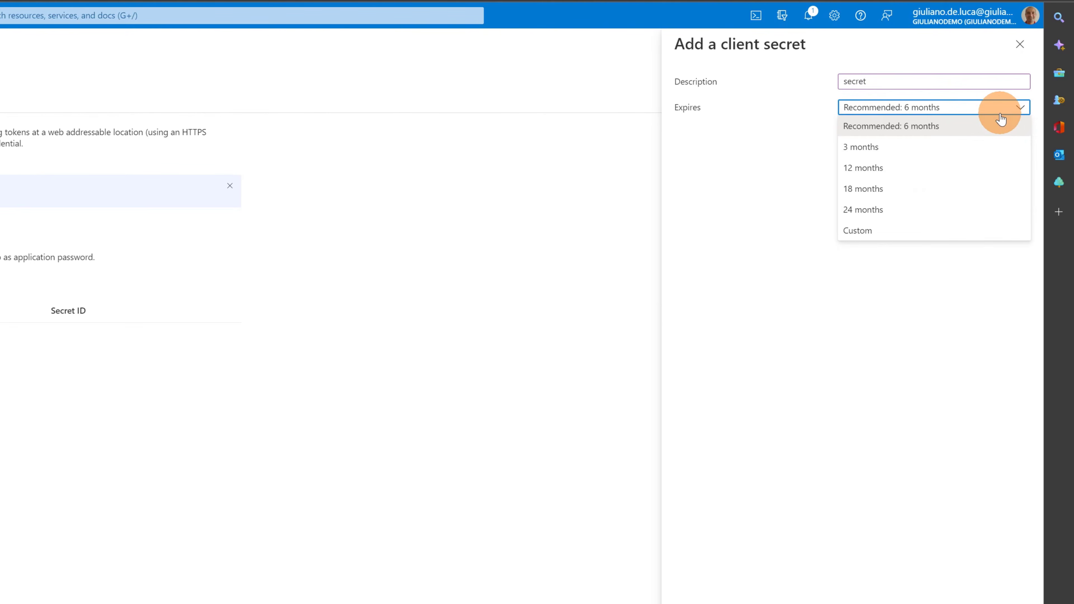
{"action": "left_click", "coordinate": [896, 210]}
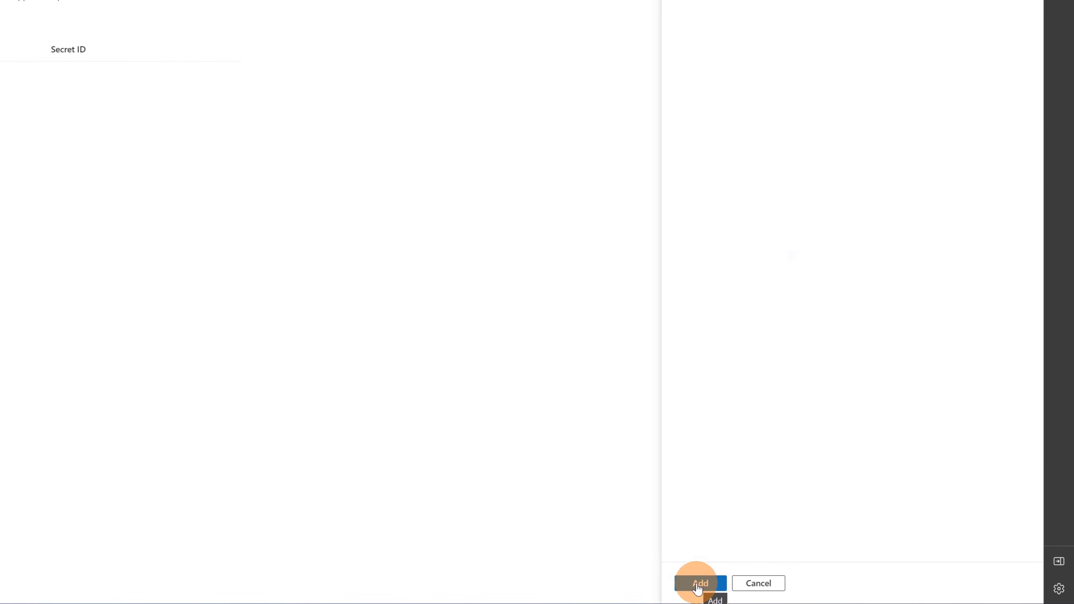
{"action": "left_click", "coordinate": [697, 586]}
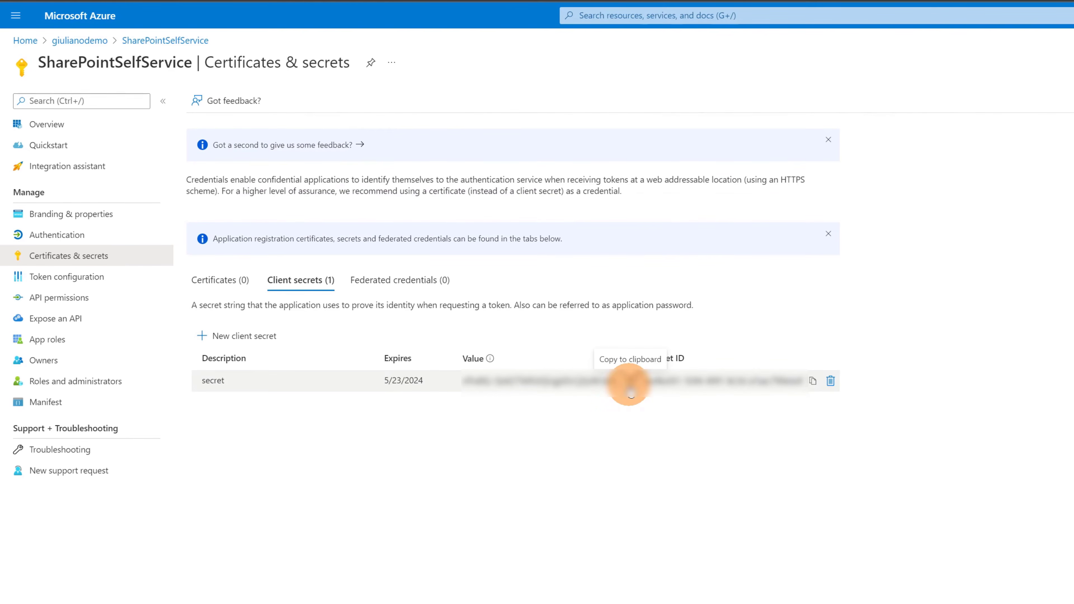
Copy the new secret's value into Notepad below the two IDs.
{"action": "left_click", "coordinate": [630, 380]}
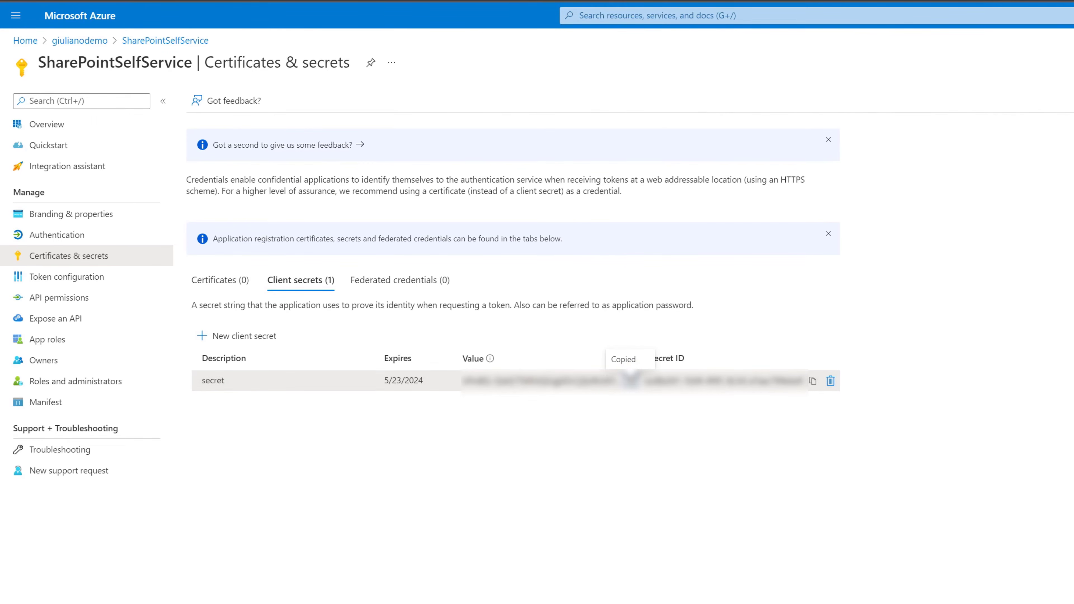
{"action": "key", "text": "alt+Tab"}
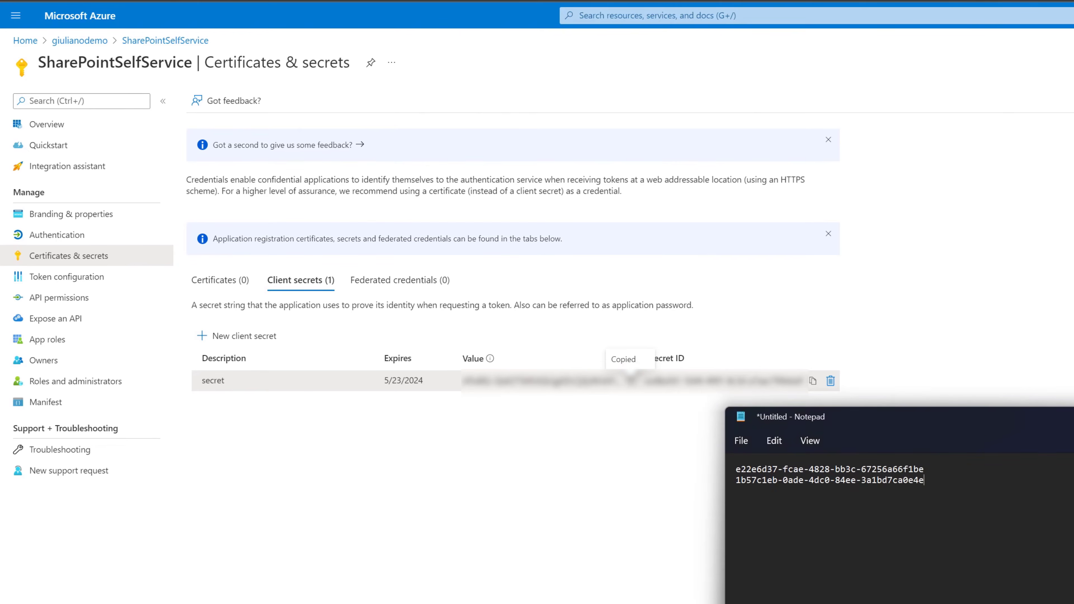
{"action": "key", "text": "ctrl+v"}
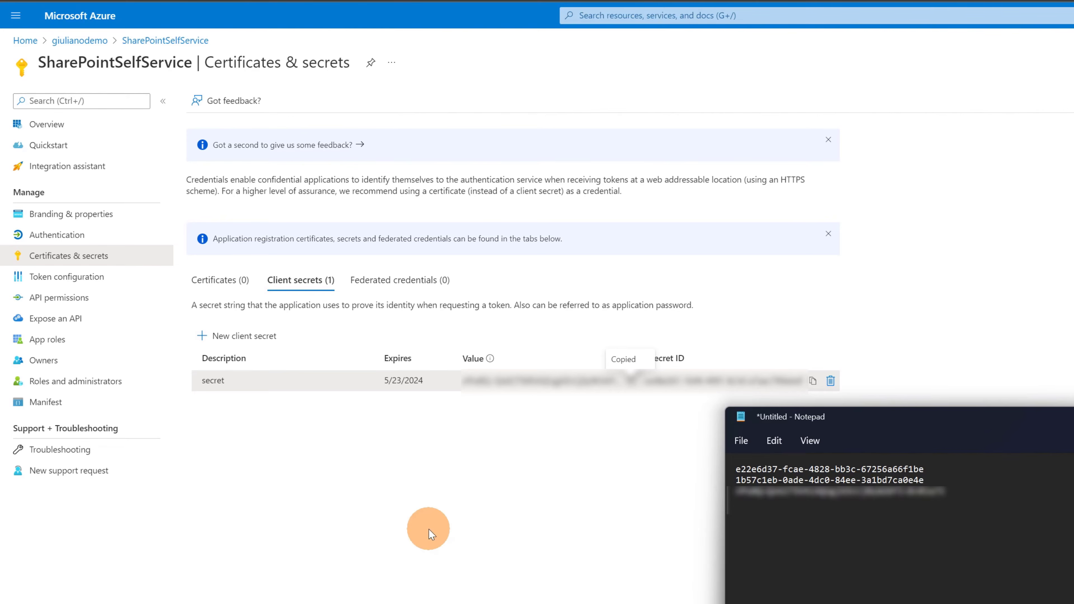
{"action": "left_click", "coordinate": [435, 522]}
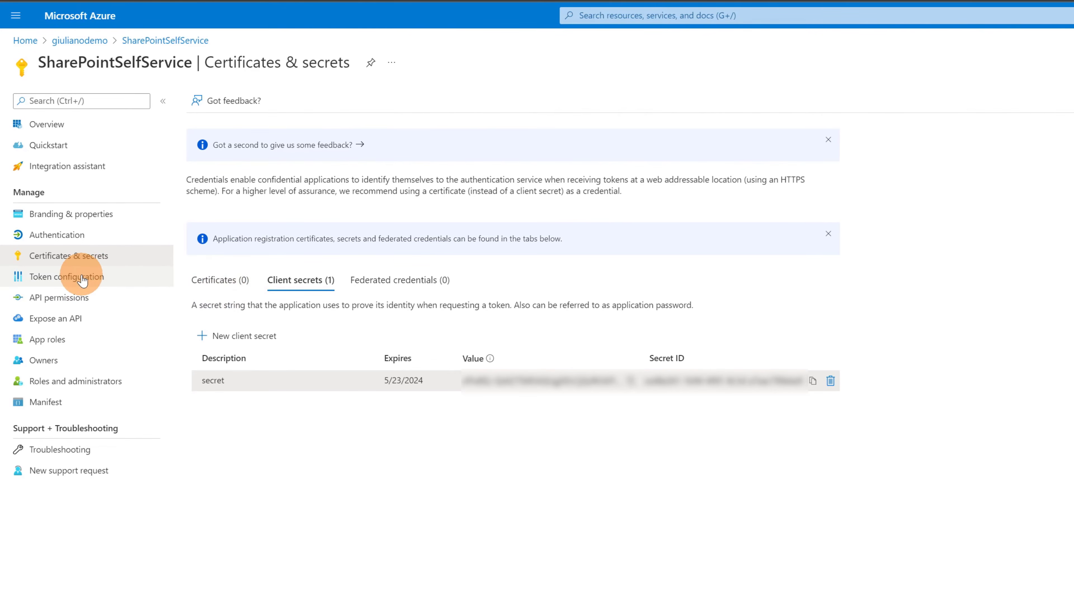
Add SharePoint application permission Sites.FullControl.All and grant admin consent for it.
{"action": "left_click", "coordinate": [75, 298]}
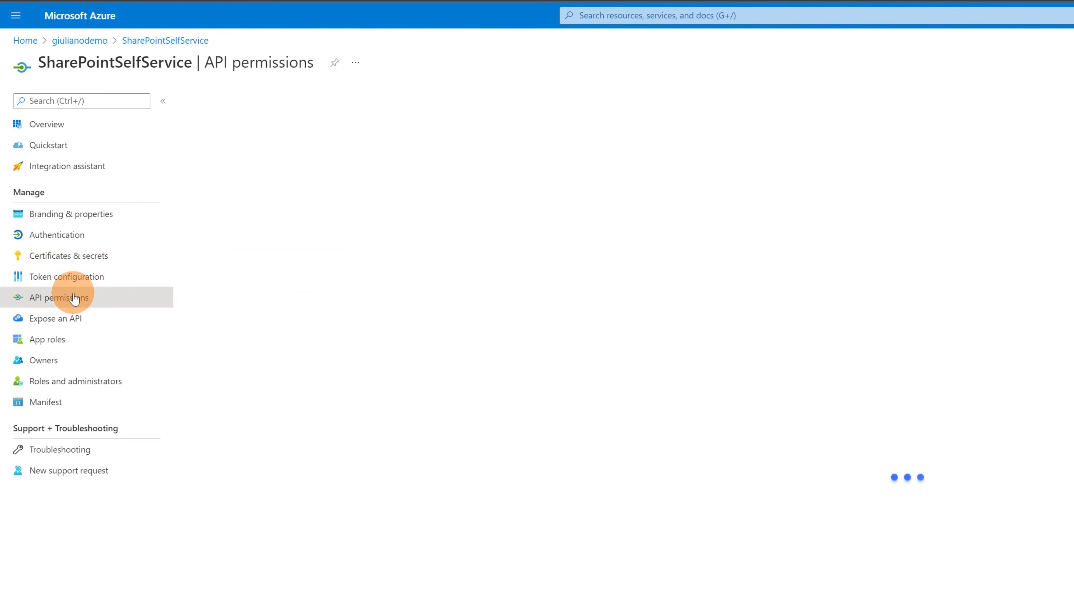
{"action": "left_click", "coordinate": [231, 250]}
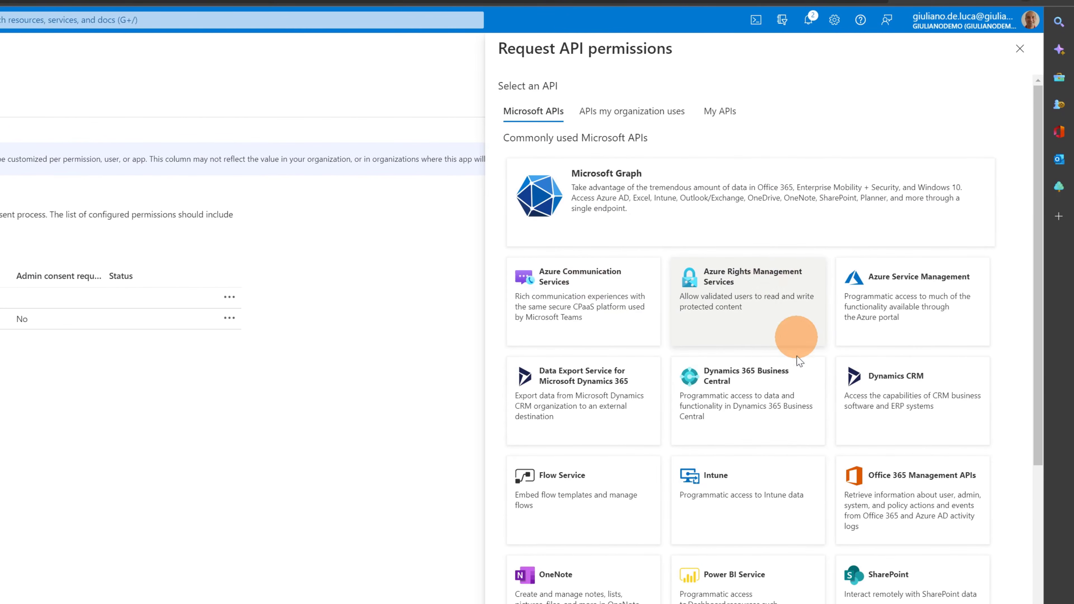
{"action": "left_click", "coordinate": [931, 588]}
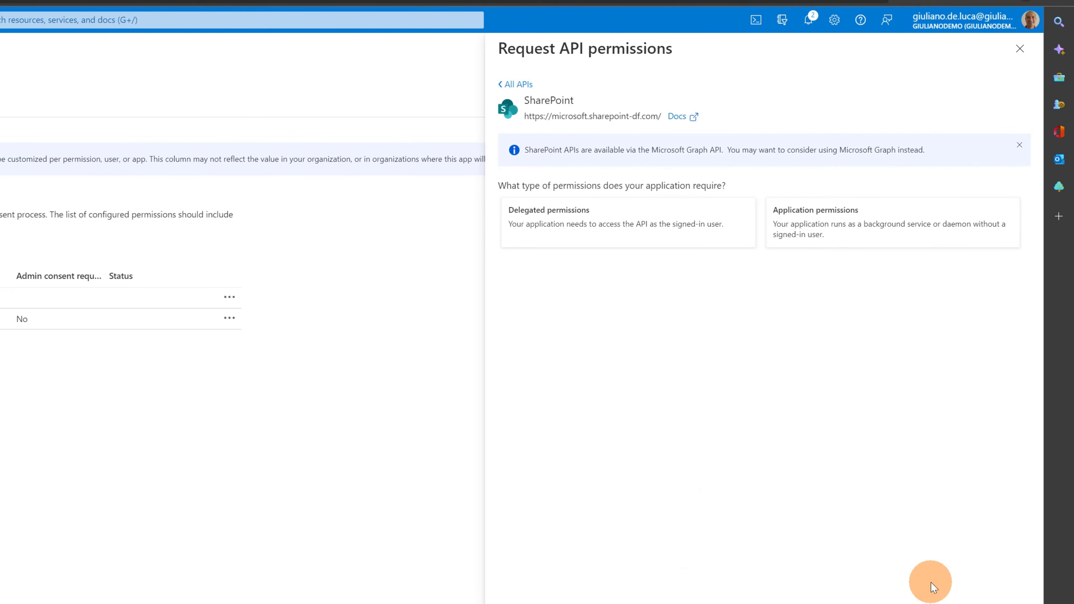
{"action": "left_click", "coordinate": [840, 233]}
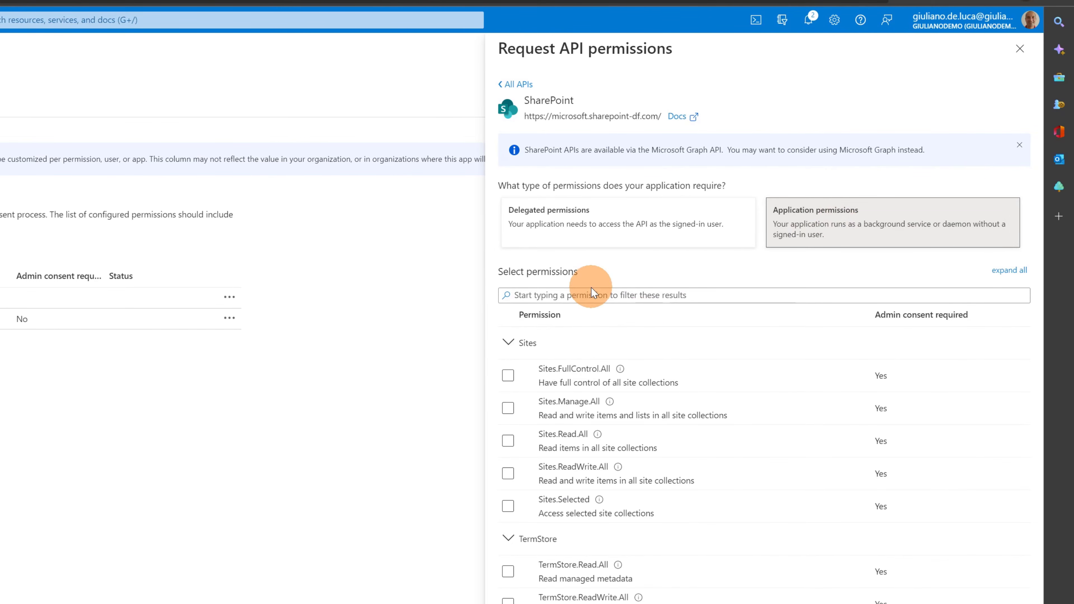
{"action": "left_click", "coordinate": [508, 375]}
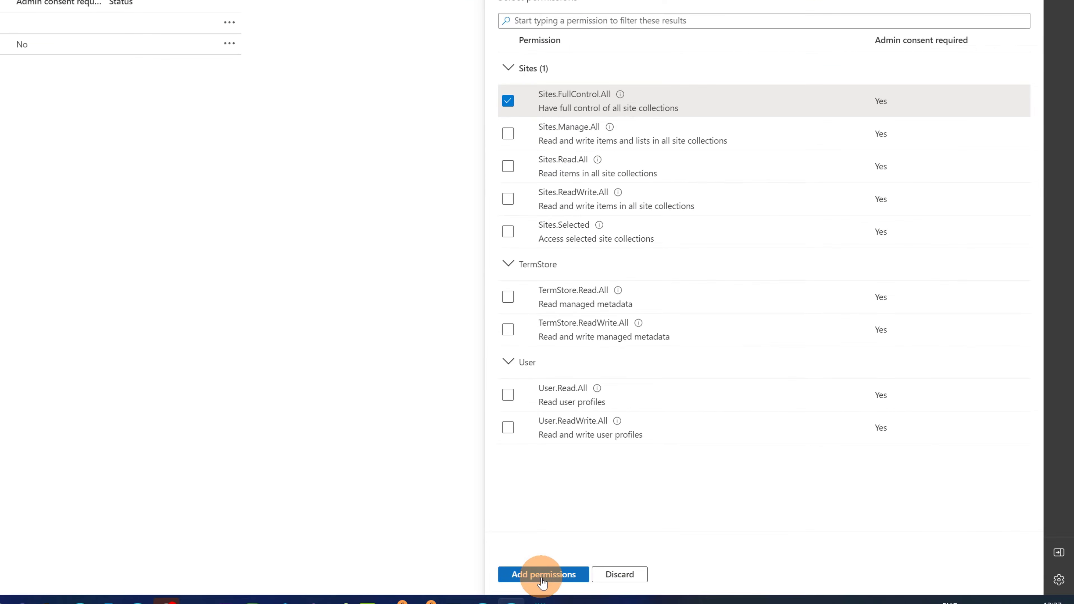
{"action": "left_click", "coordinate": [543, 575]}
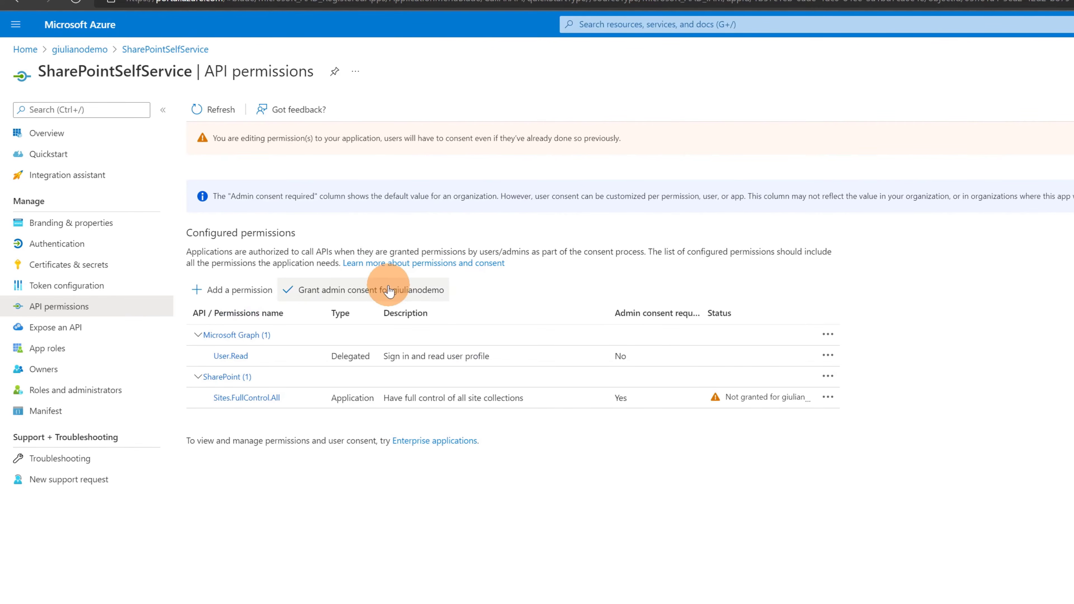
{"action": "left_click", "coordinate": [366, 291]}
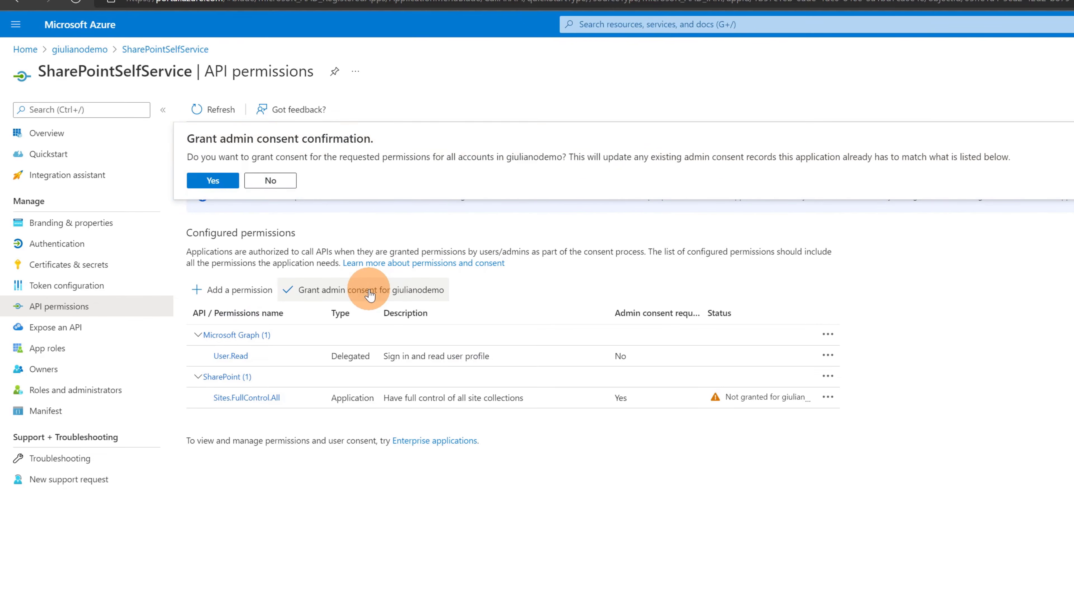
{"action": "left_click", "coordinate": [221, 184]}
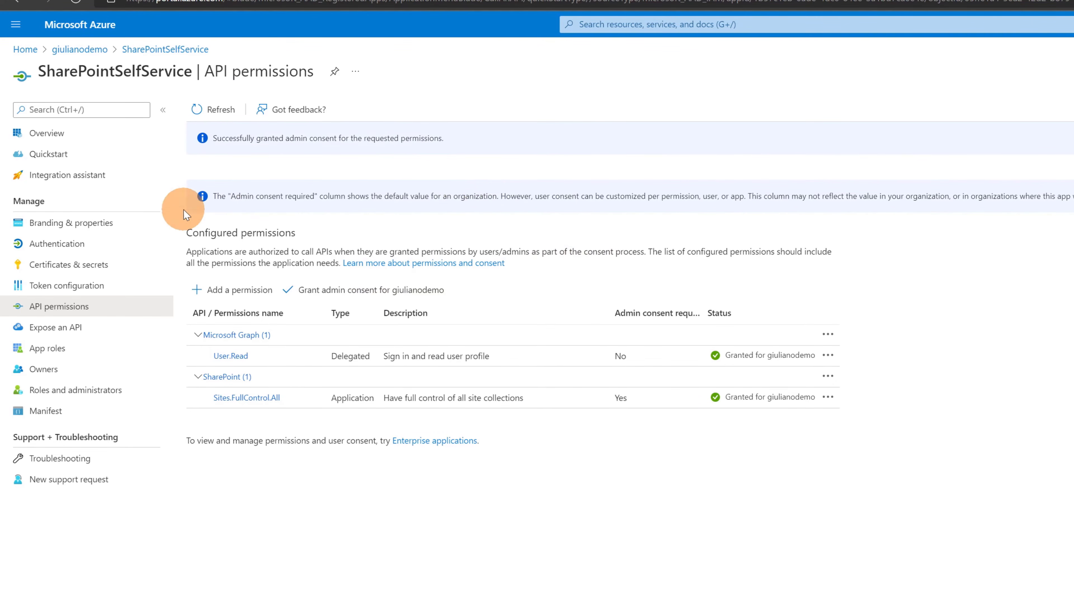
Show the app's Certificates list under Certificates & secrets, which is empty.
{"action": "left_click", "coordinate": [91, 267]}
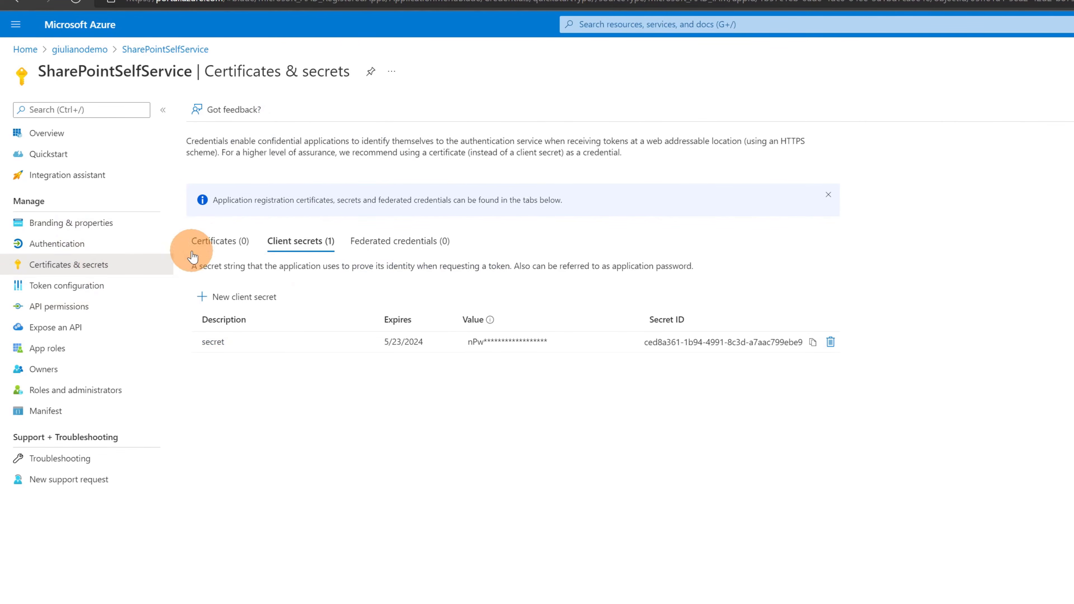
{"action": "left_click", "coordinate": [213, 249]}
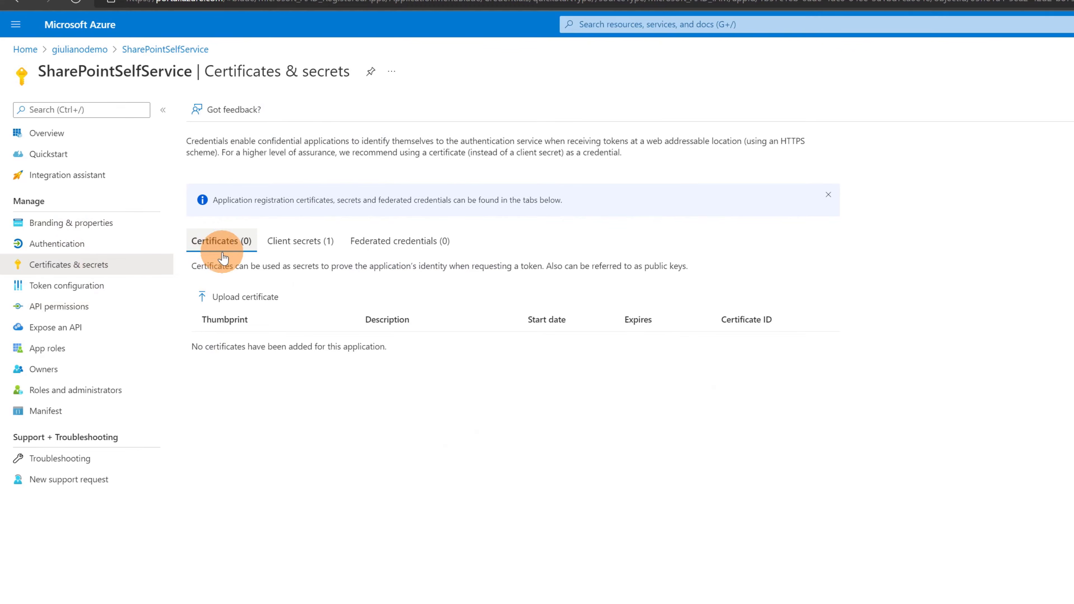
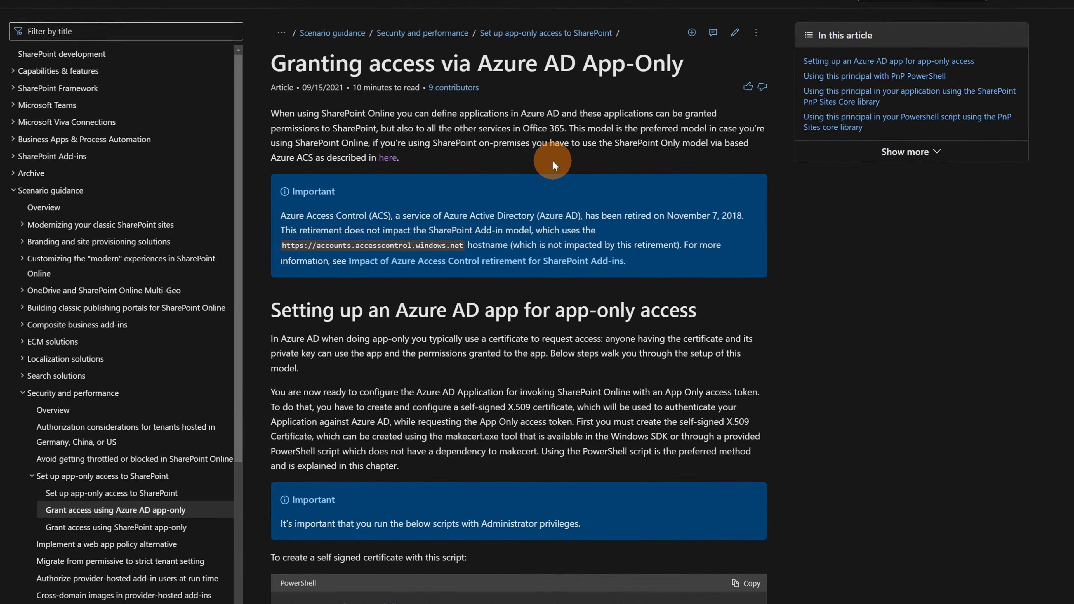
Scroll through the Azure AD App-Only article's self-signed certificate PowerShell script.
{"action": "scroll", "coordinate": [530, 214], "scroll_direction": "down", "scroll_amount": 6}
{"action": "scroll", "coordinate": [528, 211], "scroll_direction": "up", "scroll_amount": 4}
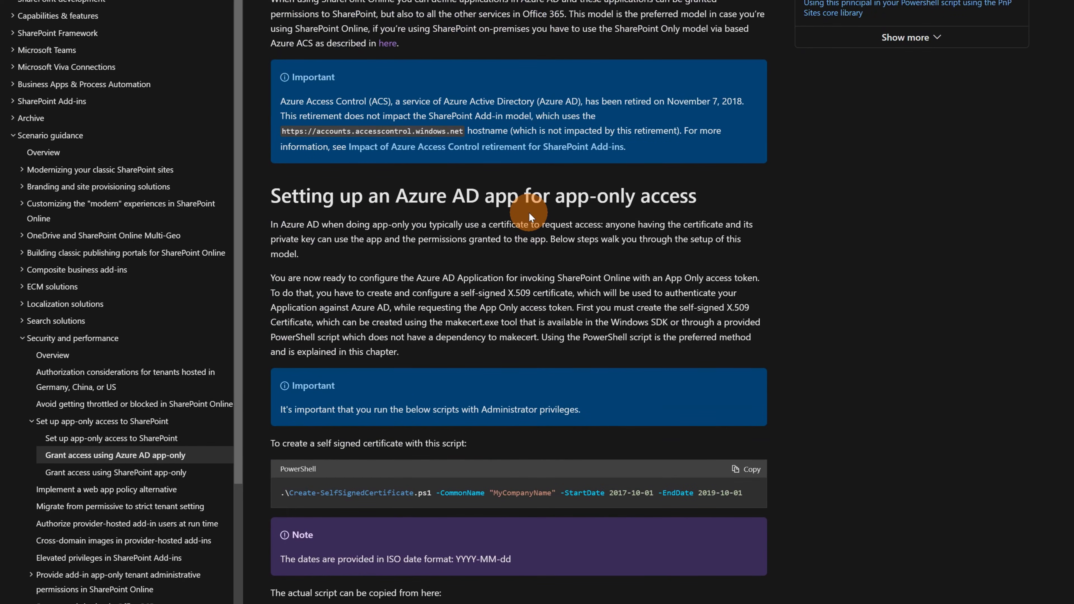
{"action": "scroll", "coordinate": [528, 211], "scroll_direction": "up", "scroll_amount": 3}
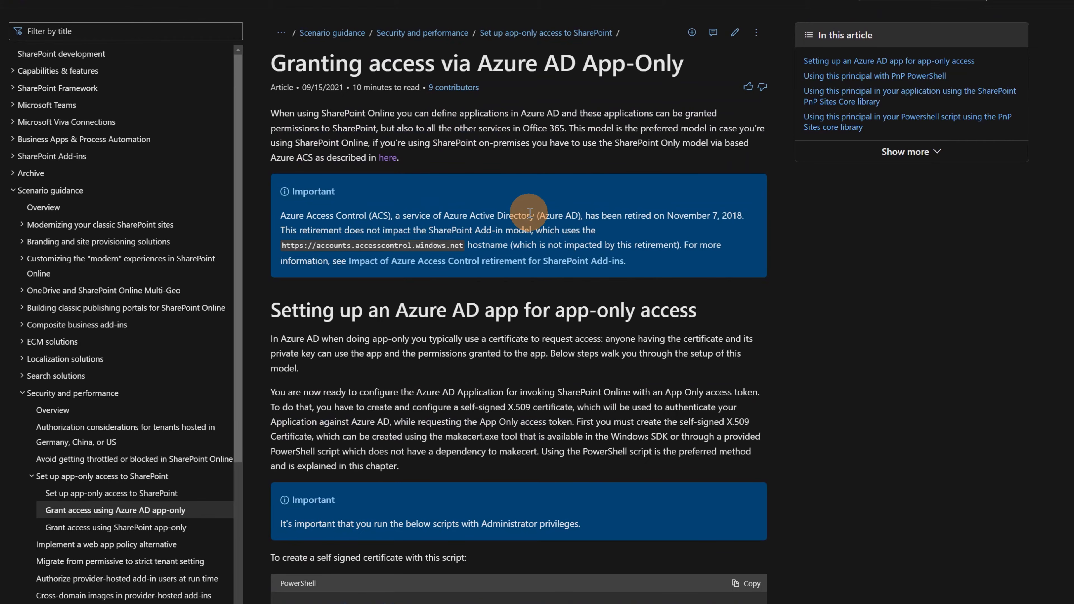
{"action": "scroll", "coordinate": [530, 212], "scroll_direction": "down", "scroll_amount": 12}
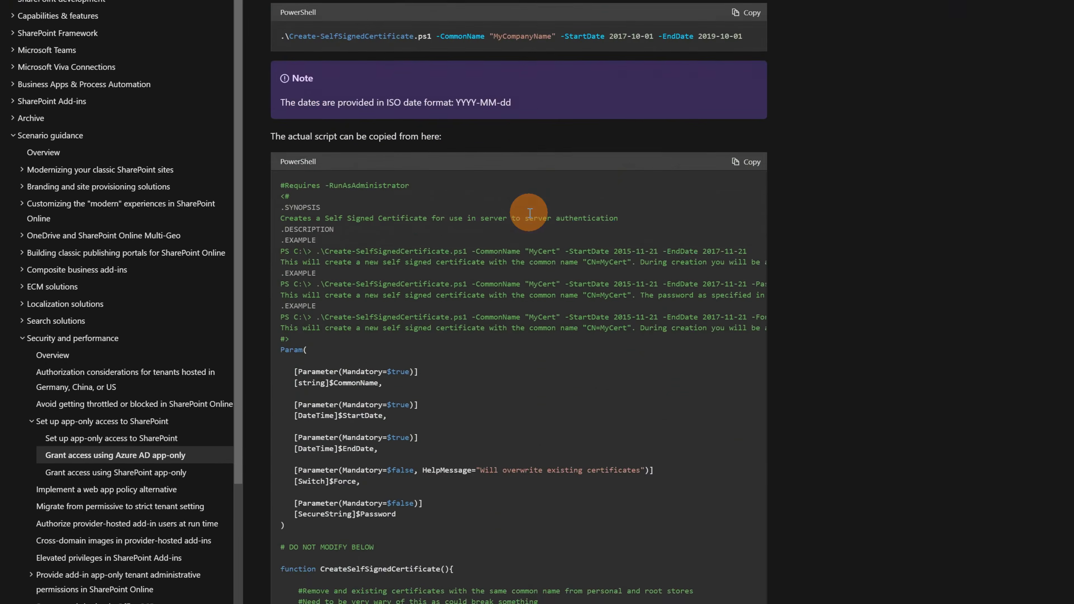
{"action": "scroll", "coordinate": [529, 213], "scroll_direction": "down", "scroll_amount": 3}
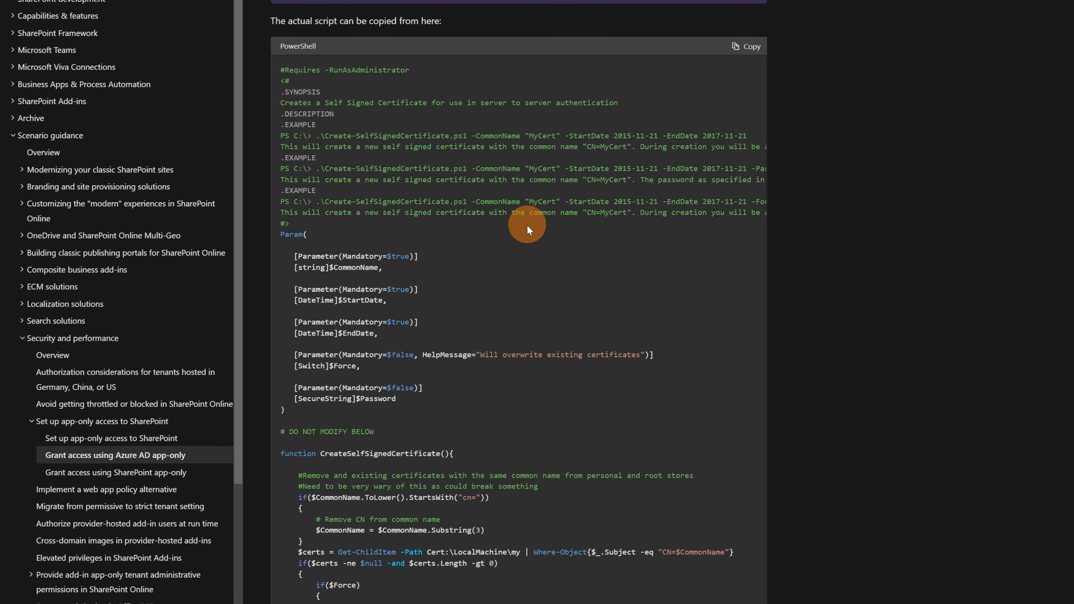
{"action": "scroll", "coordinate": [528, 230], "scroll_direction": "down", "scroll_amount": 15}
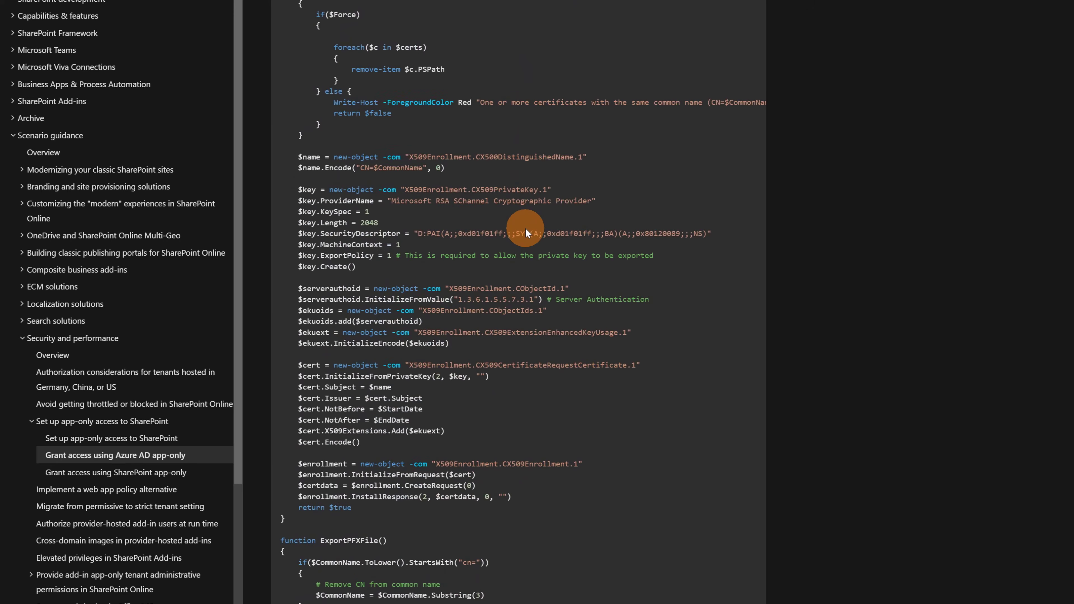
{"action": "scroll", "coordinate": [526, 230], "scroll_direction": "down", "scroll_amount": 6}
{"action": "scroll", "coordinate": [526, 230], "scroll_direction": "down", "scroll_amount": 3}
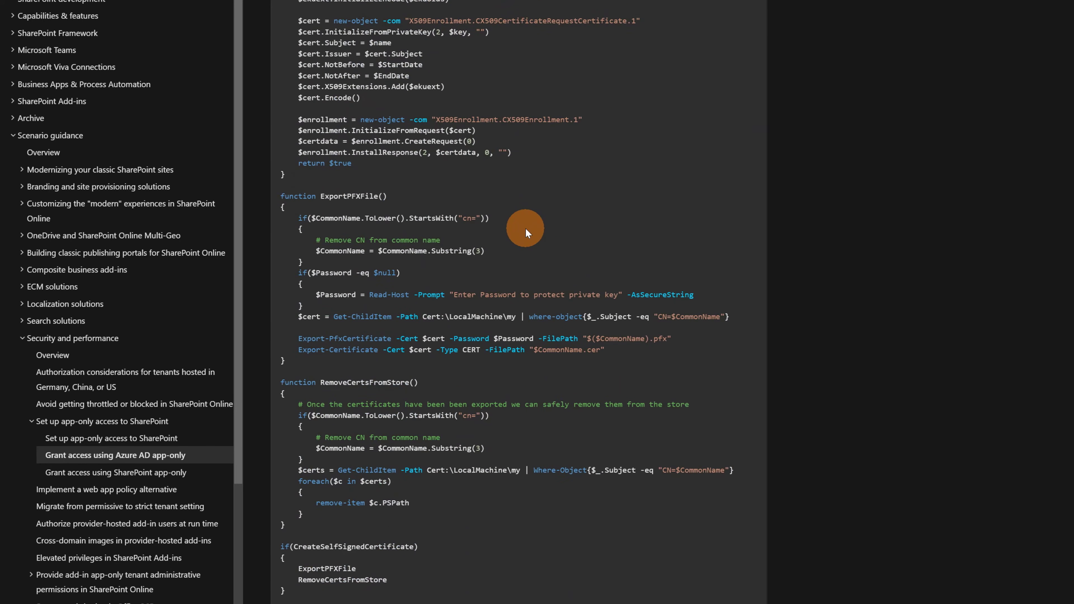
{"action": "scroll", "coordinate": [526, 231], "scroll_direction": "up", "scroll_amount": 20}
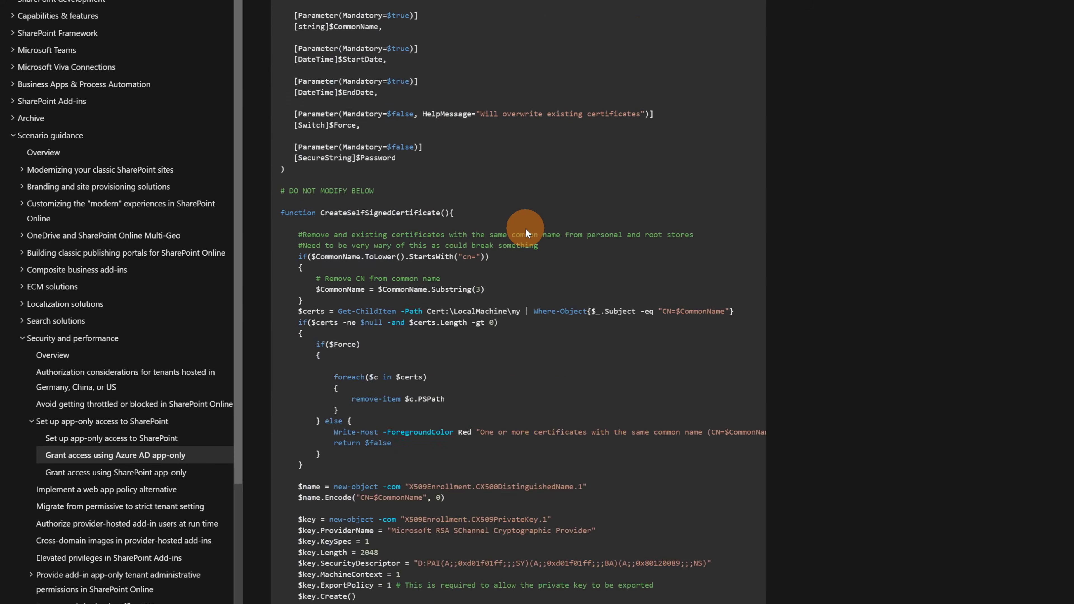
{"action": "scroll", "coordinate": [525, 228], "scroll_direction": "up", "scroll_amount": 12}
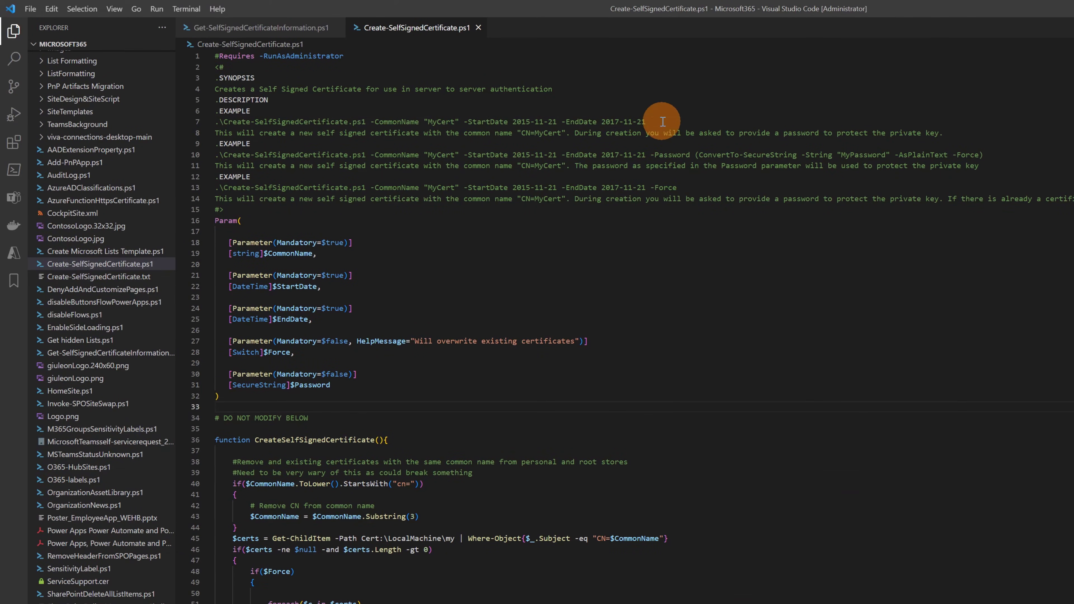
Run Create-SelfSignedCertificate.ps1 in the terminal with CommonName SPSelfService, dated 2022-05-22 to 2024-05-22.
{"action": "left_click_drag", "start_coordinate": [659, 121], "coordinate": [513, 122]}
{"action": "left_click_drag", "start_coordinate": [432, 121], "coordinate": [205, 123]}
{"action": "key", "text": "ctrl+c"}
{"action": "key", "text": "ctrl+grave"}
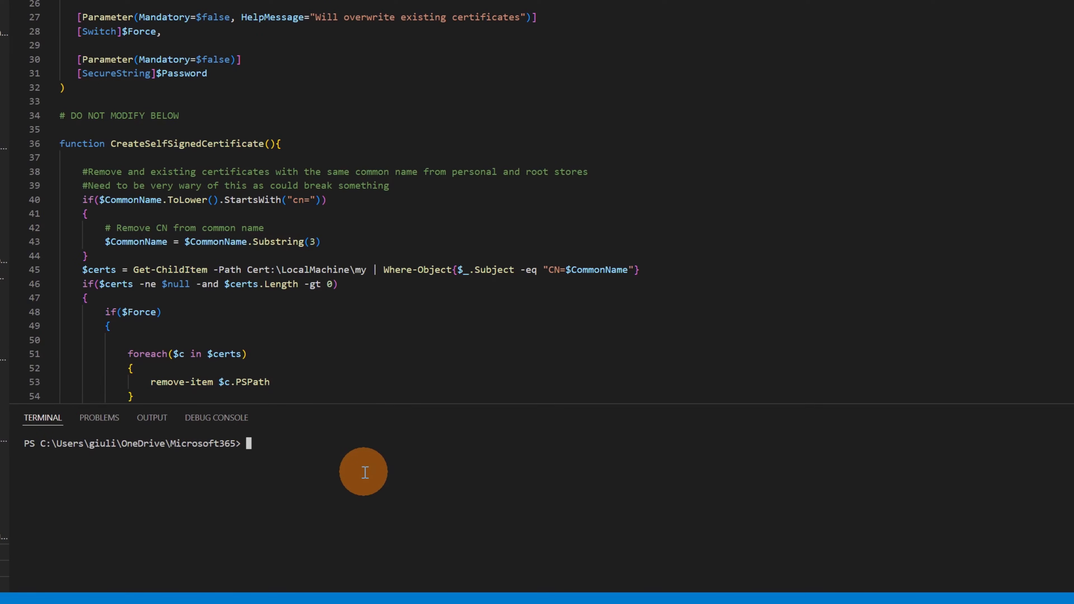
{"action": "key", "text": "ctrl+v"}
{"action": "key", "text": "ctrl+Left"}
{"action": "key", "text": "ctrl+Left"}
{"action": "key", "text": "ctrl+Left"}
{"action": "key", "text": "ctrl+Left"}
{"action": "key", "text": "ctrl+Left"}
{"action": "key", "text": "ctrl+Left"}
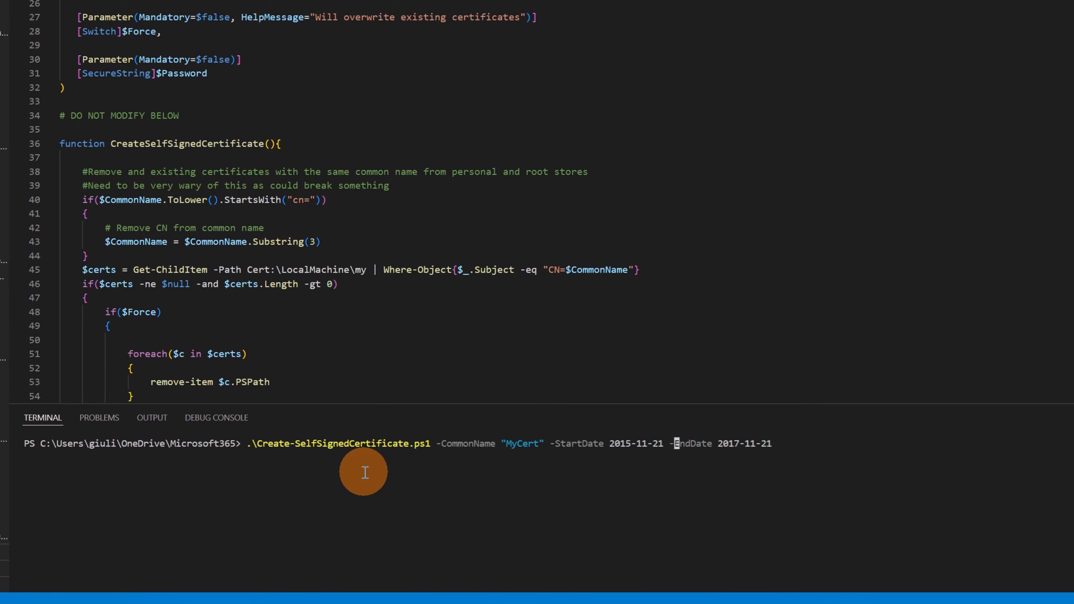
{"action": "key", "text": "ctrl+Left"}
{"action": "key", "text": "ctrl+Left"}
{"action": "key", "text": "Delete"}
{"action": "key", "text": "Delete"}
{"action": "key", "text": "Delete"}
{"action": "key", "text": "Delete"}
{"action": "key", "text": "Delete"}
{"action": "key", "text": "Delete"}
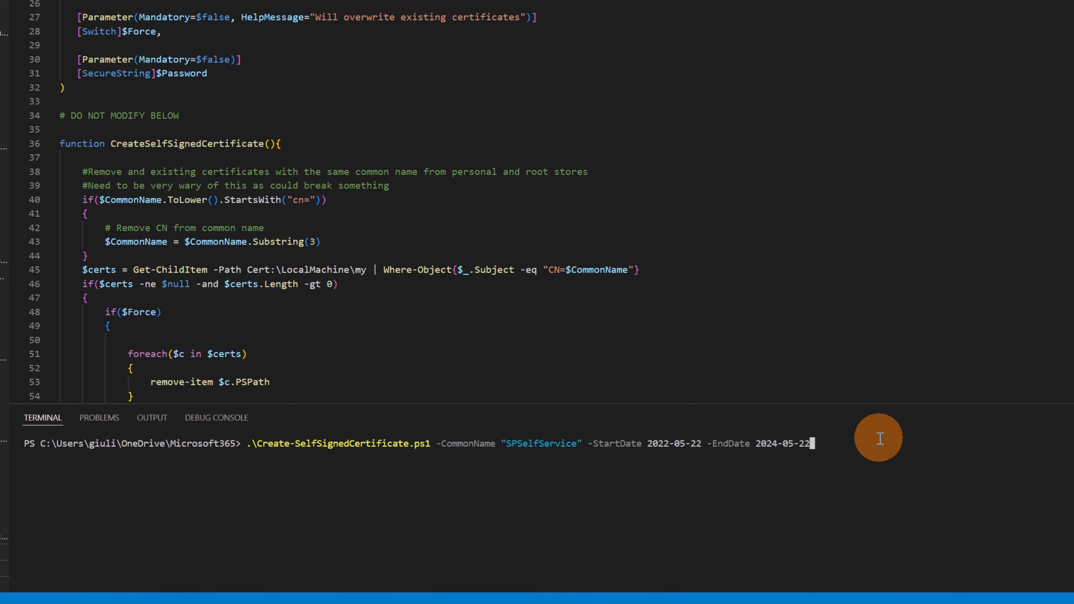
{"action": "key", "text": "Return"}
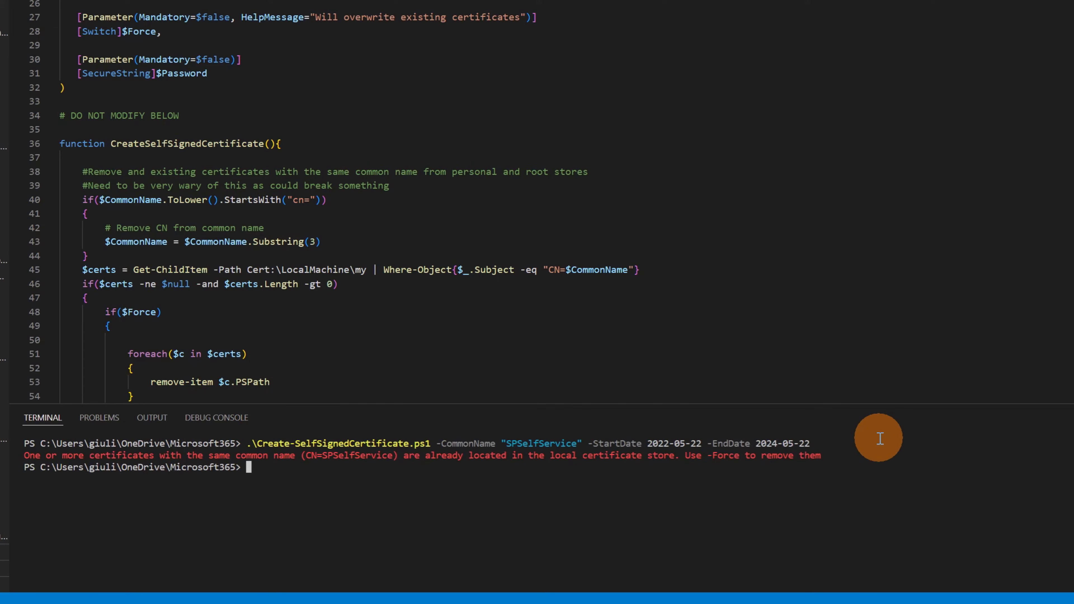
Rerun the certificate command with CommonName SPAppOnlyService and enter a private key password.
{"action": "key", "text": "Up"}
{"action": "key", "text": "ctrl+Left"}
{"action": "key", "text": "ctrl+Left"}
{"action": "key", "text": "ctrl+Left"}
{"action": "key", "text": "ctrl+Left"}
{"action": "key", "text": "ctrl+Left"}
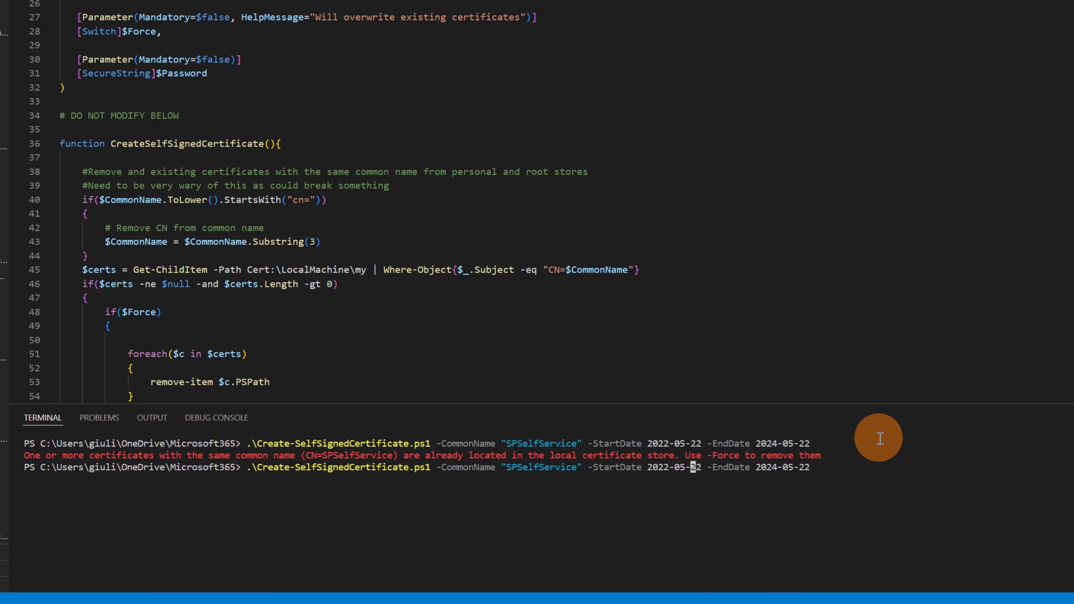
{"action": "key", "text": "Left"}
{"action": "key", "text": "Left"}
{"action": "key", "text": "Left"}
{"action": "key", "text": "Left"}
{"action": "key", "text": "Left"}
{"action": "key", "text": "Left"}
{"action": "key", "text": "Left"}
{"action": "key", "text": "Left"}
{"action": "key", "text": "Left"}
{"action": "key", "text": "Left"}
{"action": "key", "text": "Left"}
{"action": "key", "text": "Left"}
{"action": "key", "text": "Left"}
{"action": "key", "text": "Left"}
{"action": "key", "text": "Left"}
{"action": "key", "text": "Left"}
{"action": "key", "text": "Left"}
{"action": "key", "text": "Left"}
{"action": "key", "text": "Left"}
{"action": "key", "text": "Left"}
{"action": "key", "text": "Delete"}
{"action": "key", "text": "Delete"}
{"action": "key", "text": "Delete"}
{"action": "key", "text": "Delete"}
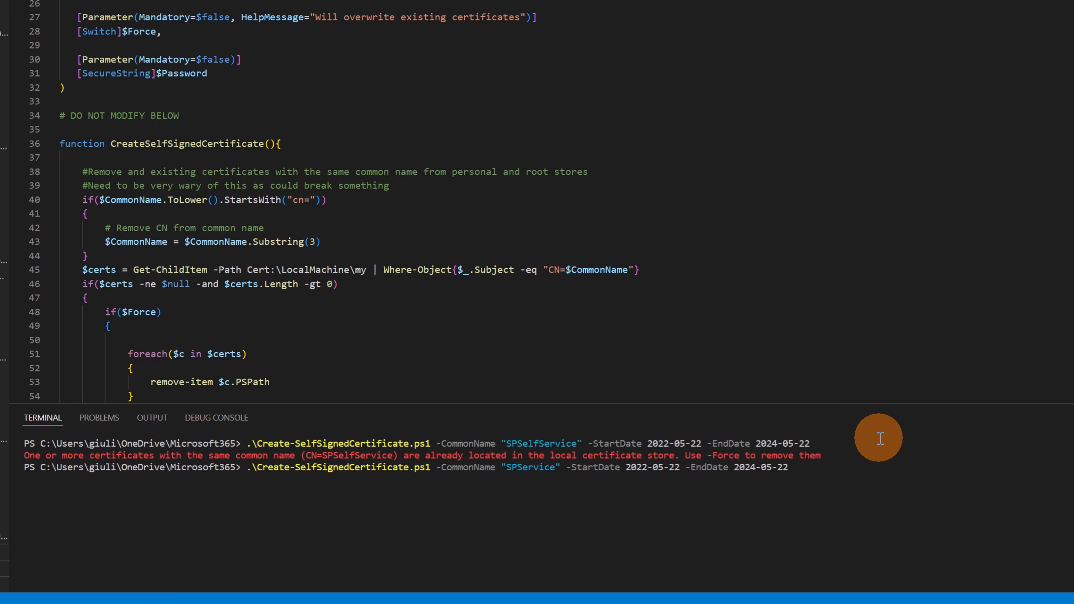
{"action": "key", "text": "Delete"}
{"action": "key", "text": "Delete"}
{"action": "key", "text": "Delete"}
{"action": "key", "text": "Delete"}
{"action": "key", "text": "Delete"}
{"action": "key", "text": "Delete"}
{"action": "type", "text": "App"}
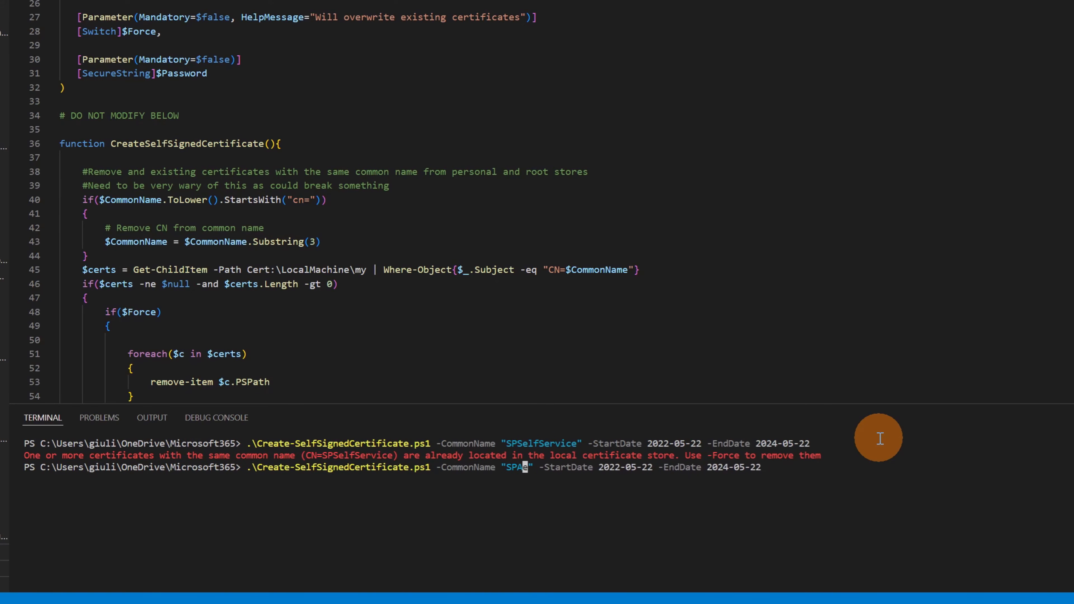
{"action": "type", "text": "Only"}
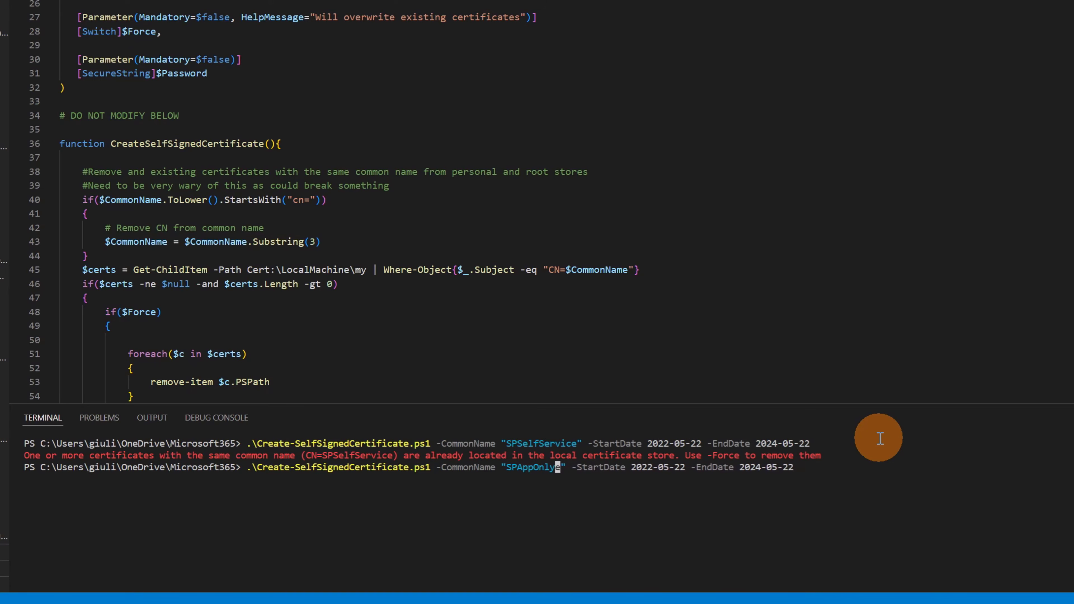
{"action": "type", "text": "Servic"}
{"action": "key", "text": "Right"}
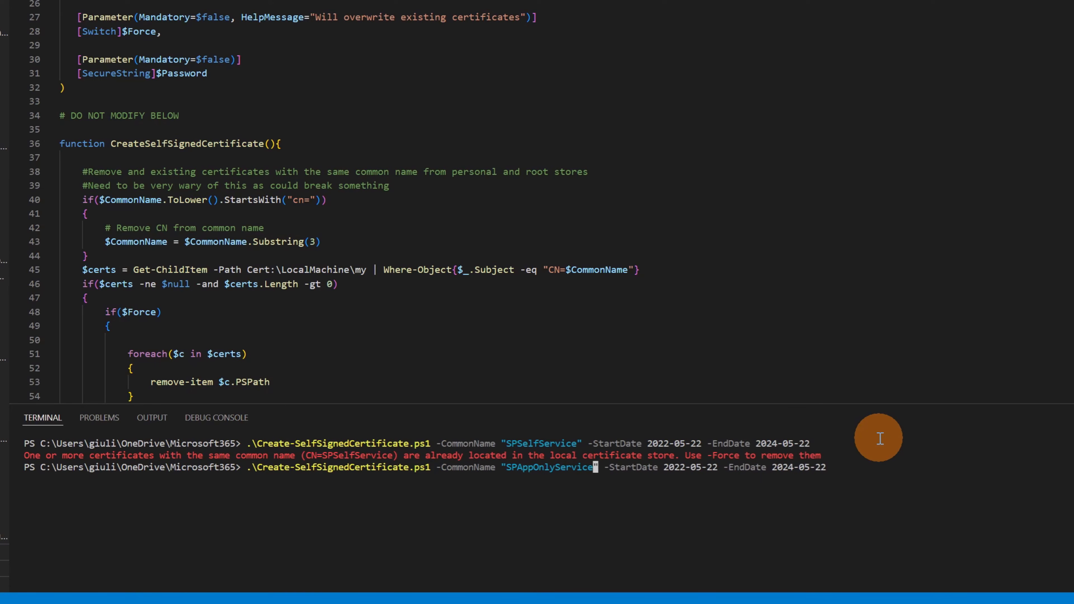
{"action": "key", "text": "End"}
{"action": "key", "text": "Return"}
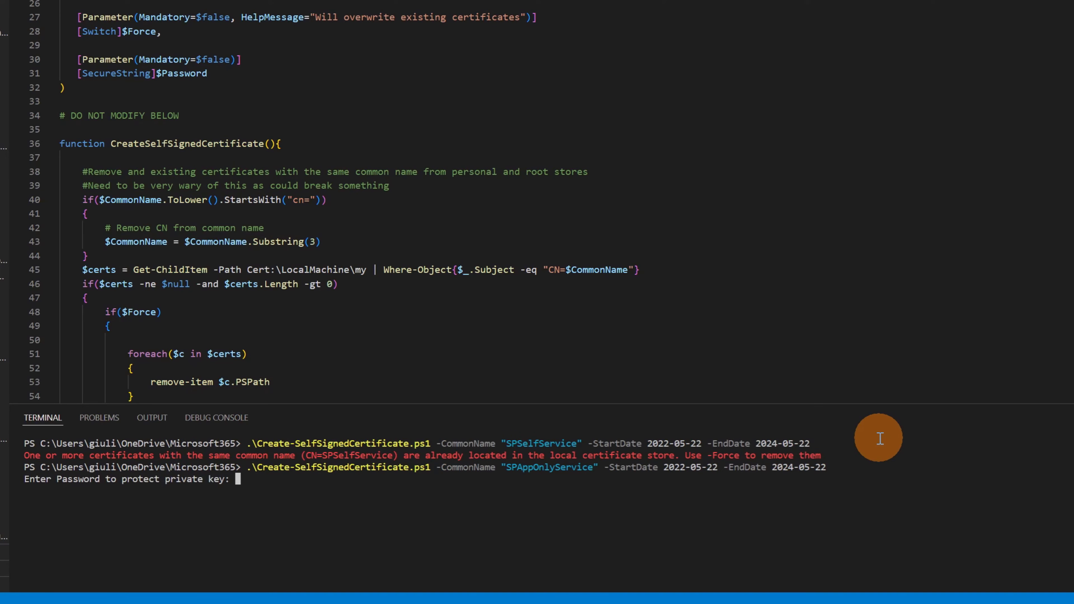
{"action": "type", "text": "******"}
{"action": "key", "text": "Return"}
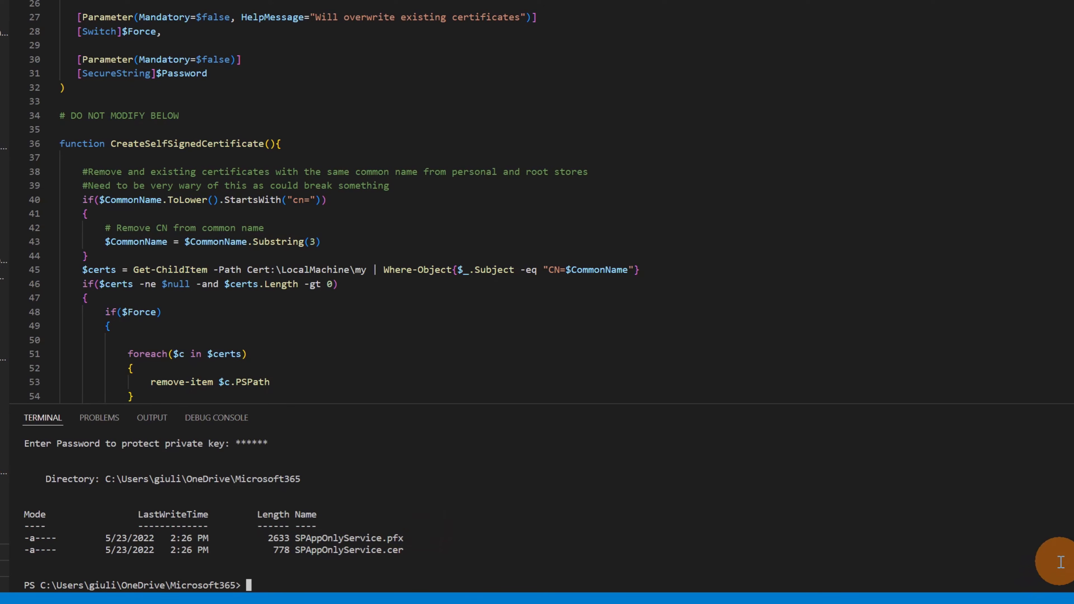
{"action": "mouse_move", "coordinate": [1062, 586]}
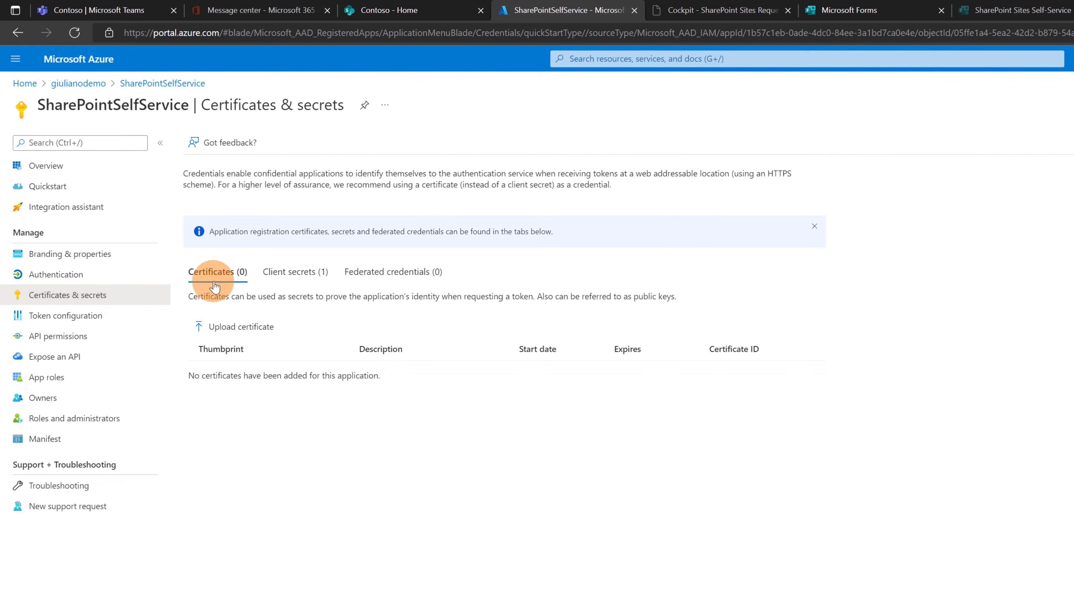
Upload Microsoft365\SPAppOnlyService.cer as a certificate on the SharePointSelfService app.
{"action": "left_click", "coordinate": [241, 327]}
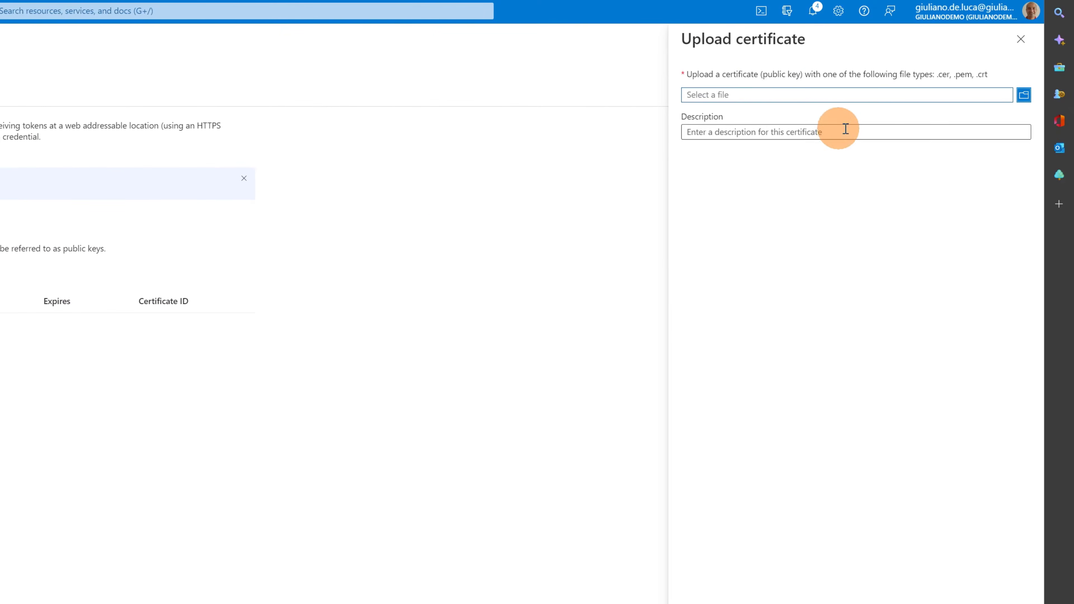
{"action": "left_click", "coordinate": [1023, 95]}
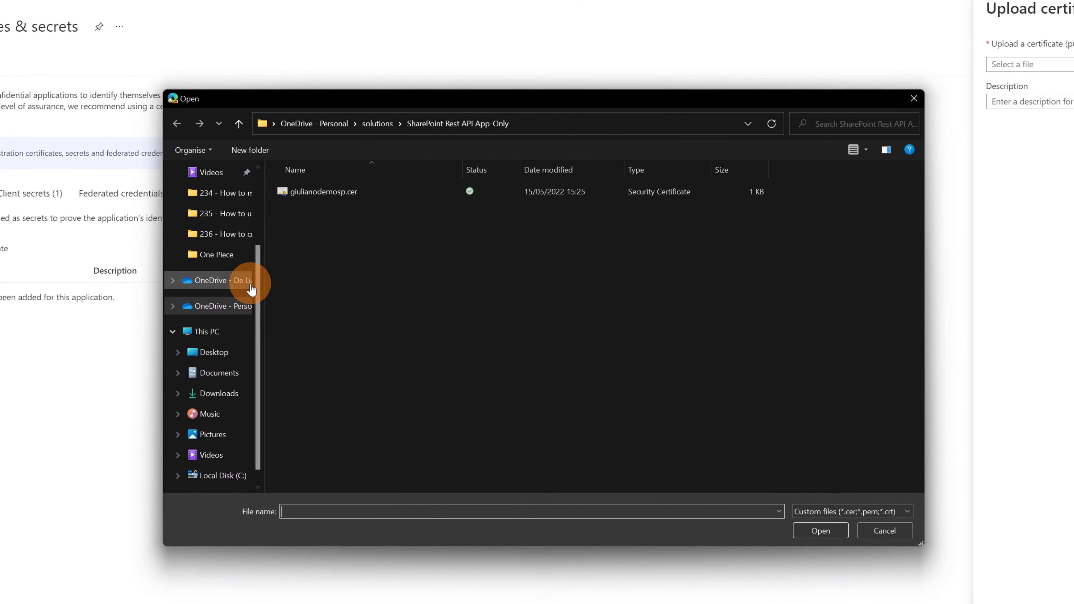
{"action": "left_click", "coordinate": [222, 306]}
{"action": "scroll", "coordinate": [378, 325], "scroll_direction": "up", "scroll_amount": 1}
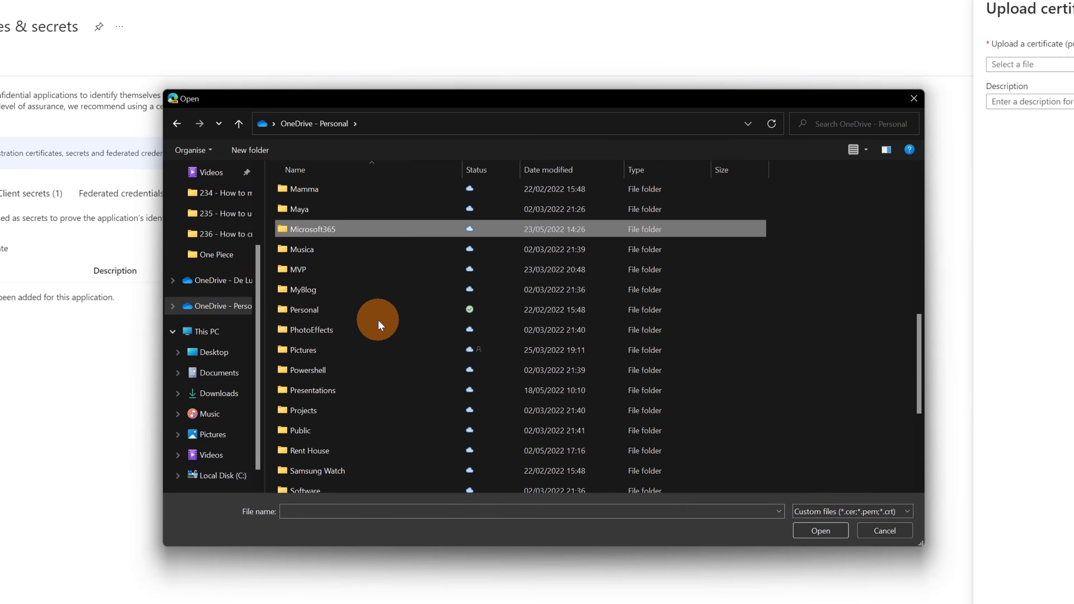
{"action": "key", "text": "Return"}
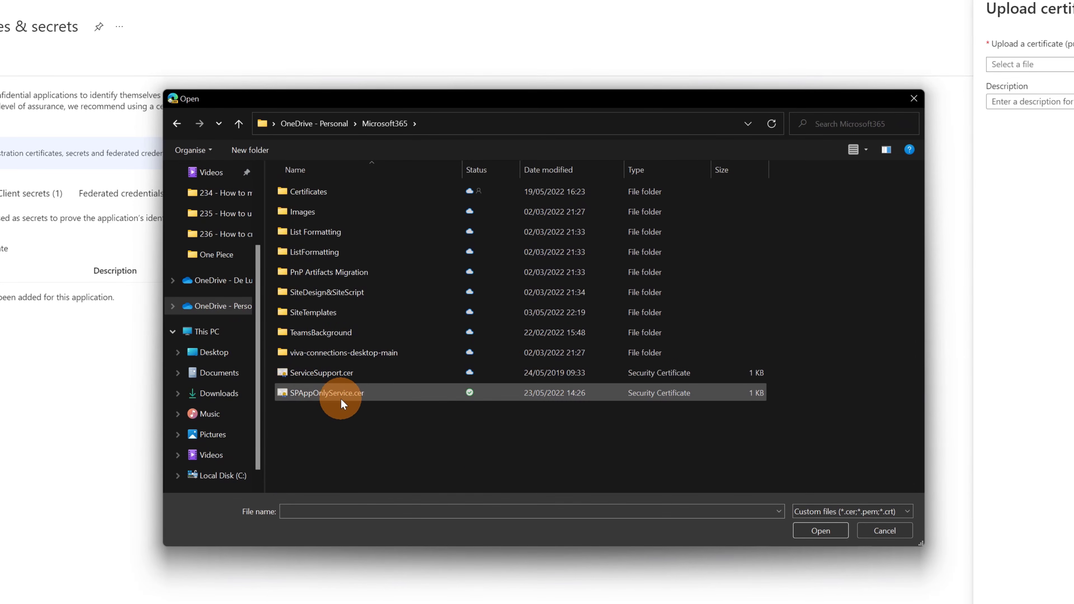
{"action": "left_click", "coordinate": [357, 395]}
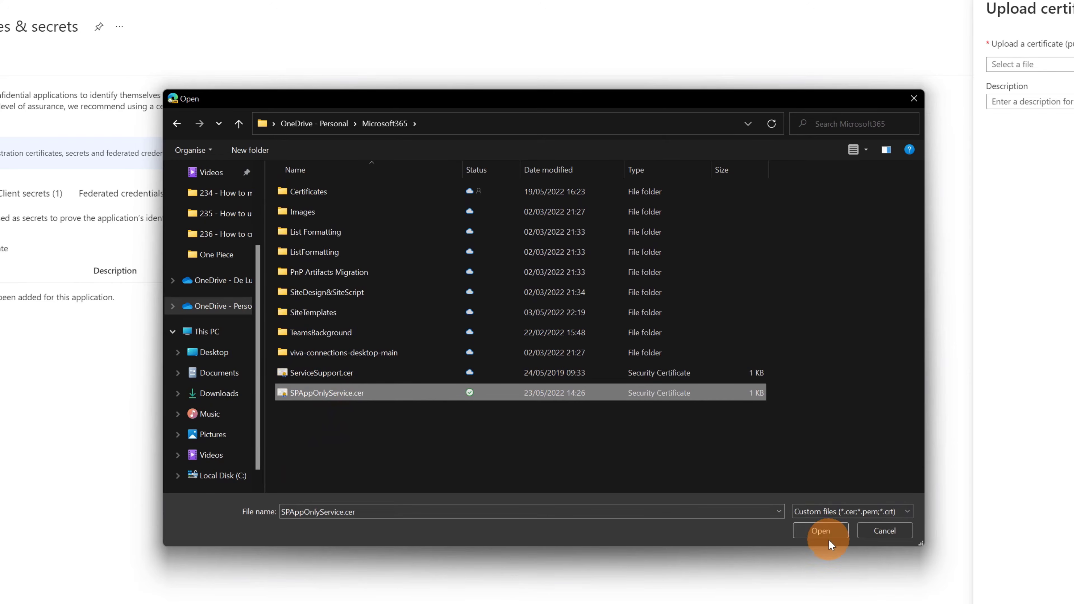
{"action": "left_click", "coordinate": [822, 532]}
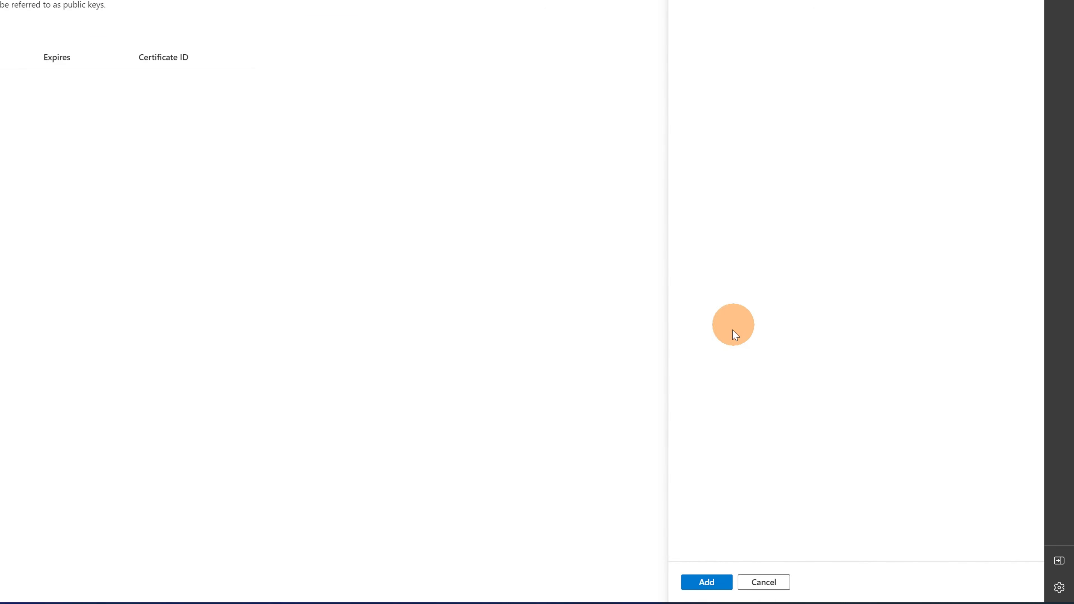
{"action": "left_click", "coordinate": [711, 582]}
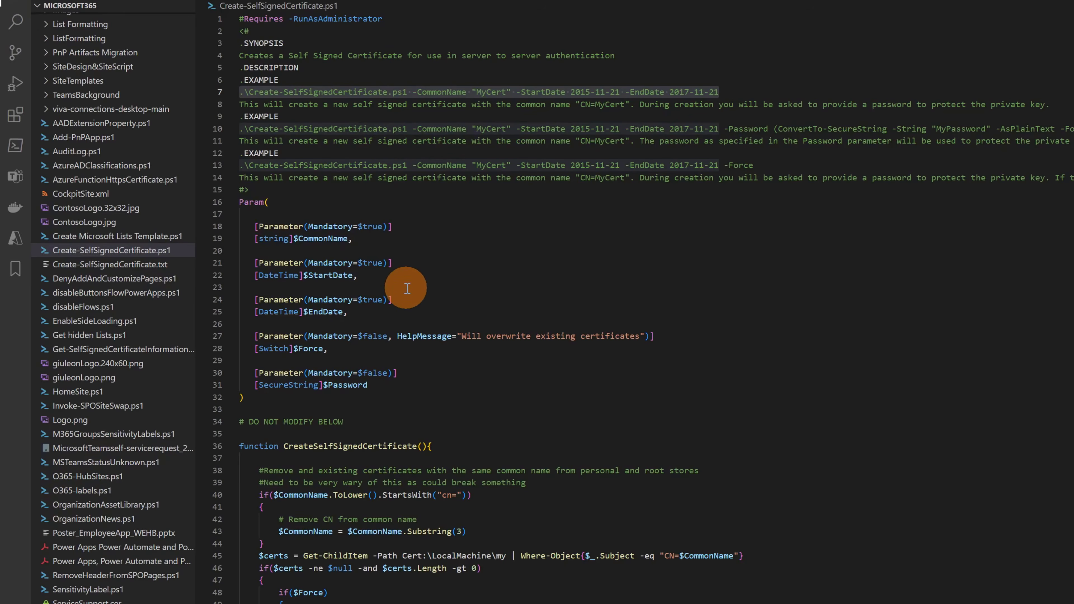
Edit lines 24–25 to read SPAppOnlyService.pfx as Base64 and run them.
{"action": "left_click", "coordinate": [144, 349]}
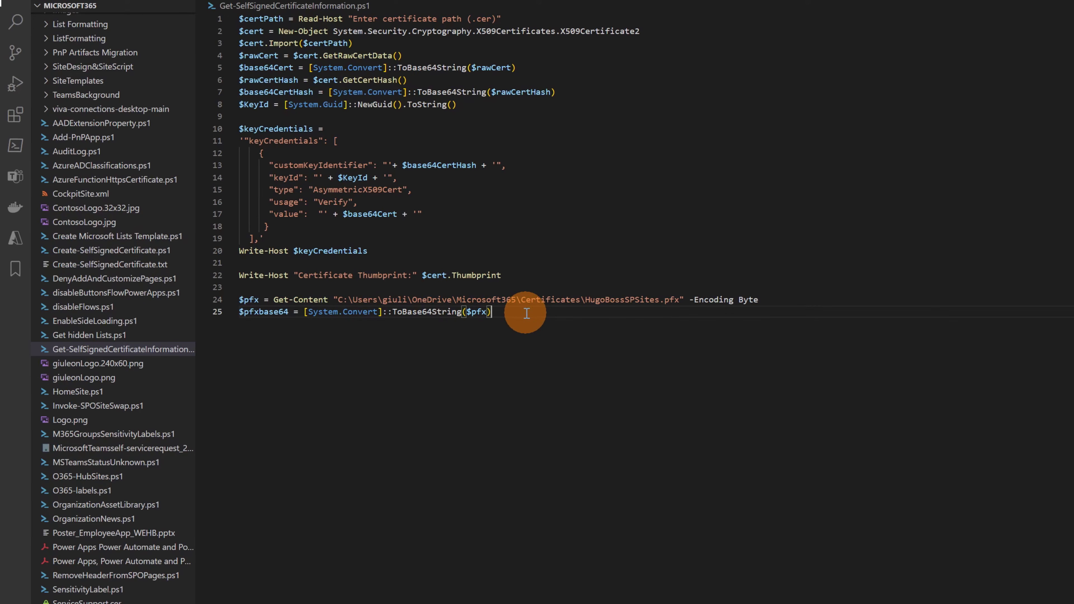
{"action": "left_click_drag", "start_coordinate": [527, 313], "coordinate": [774, 326]}
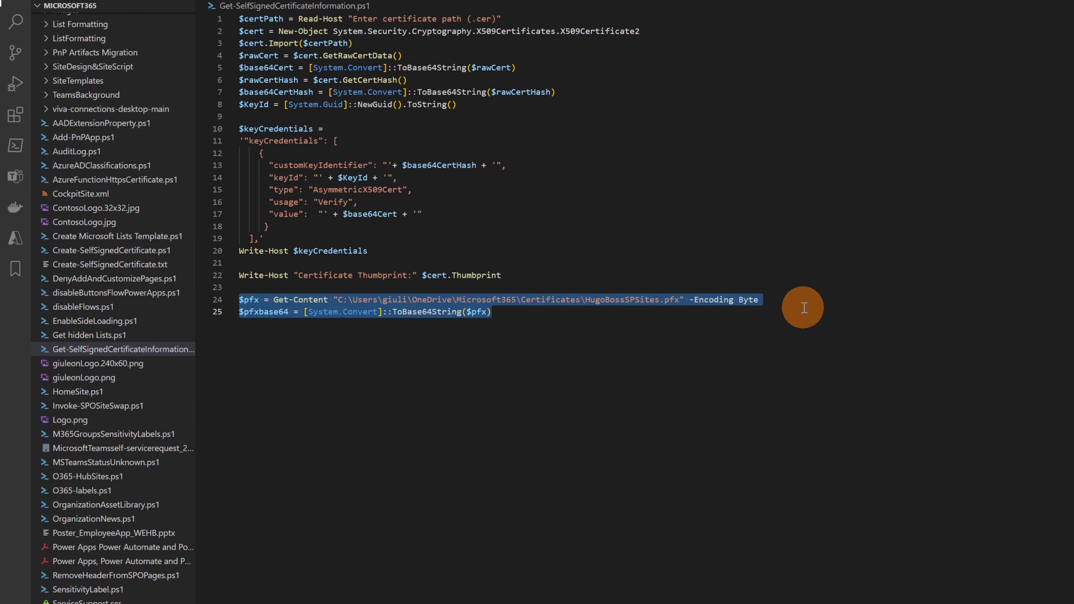
{"action": "type", "text": "$pfx = Get-Content \"C:\\Users\\giuli\\OneDrive\\Microsoft365\\SPAppOnlyService.pfx\" -Encoding Byte $pfxbase64 = [System.Convert]::ToBase64String($pfx)"}
{"action": "left_click_drag", "start_coordinate": [491, 312], "coordinate": [234, 298]}
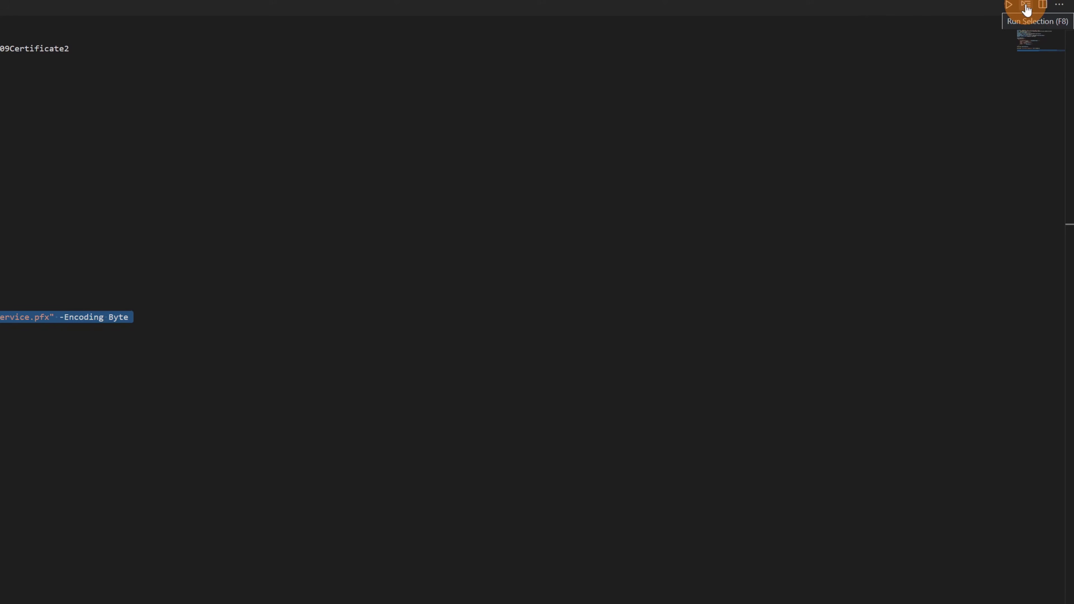
{"action": "left_click", "coordinate": [1026, 7]}
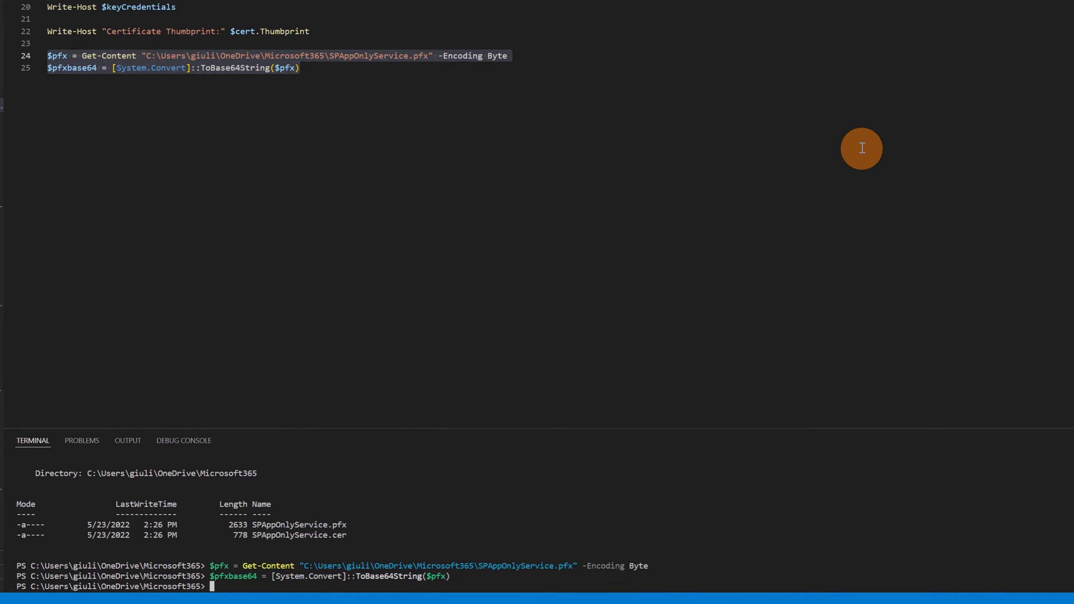
{"action": "left_click", "coordinate": [101, 70]}
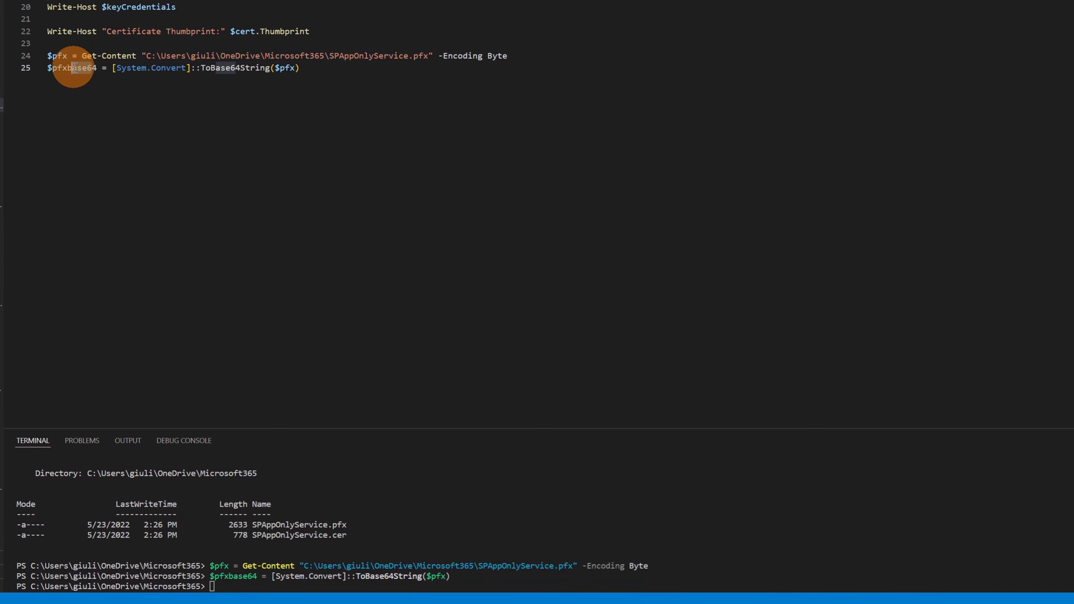
Print $pfxbase64 in the terminal and copy the base64 certificate string.
{"action": "left_click_drag", "start_coordinate": [96, 68], "coordinate": [53, 69]}
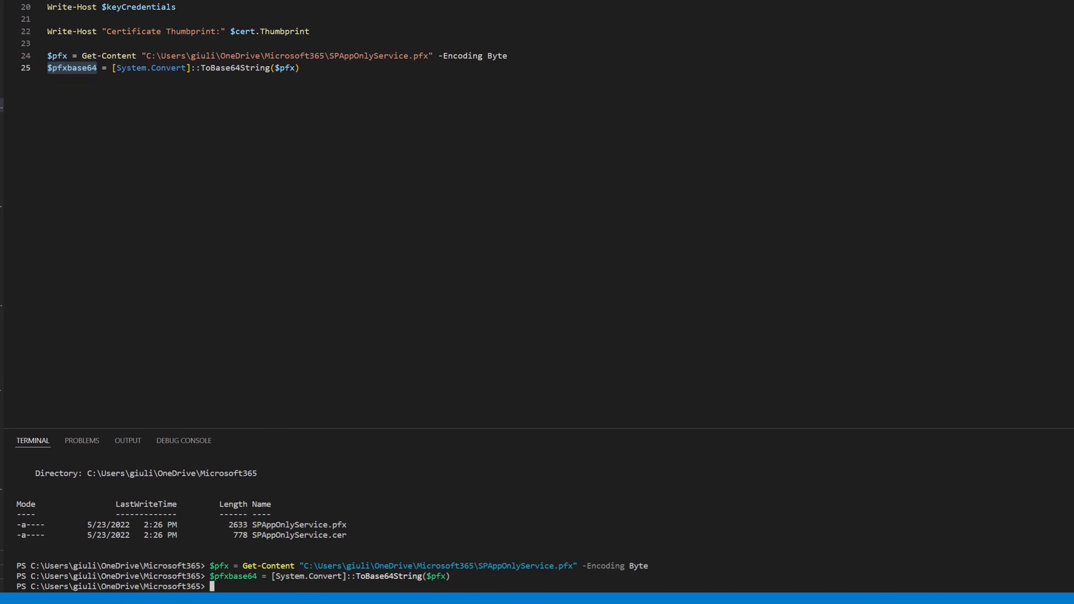
{"action": "key", "text": "F8"}
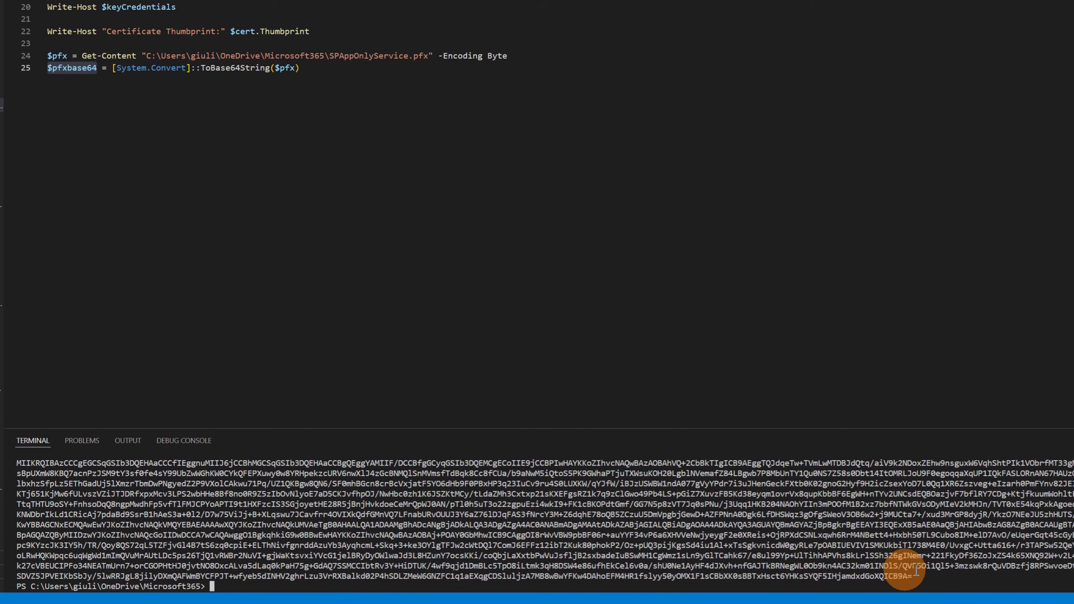
{"action": "left_click_drag", "start_coordinate": [916, 576], "coordinate": [17, 465]}
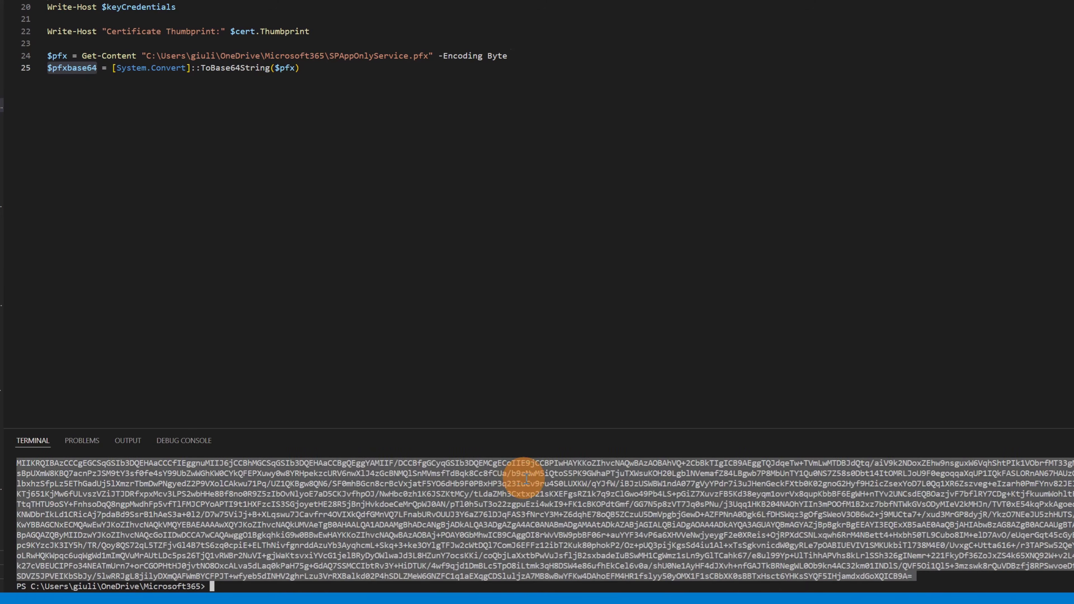
{"action": "right_click", "coordinate": [592, 486]}
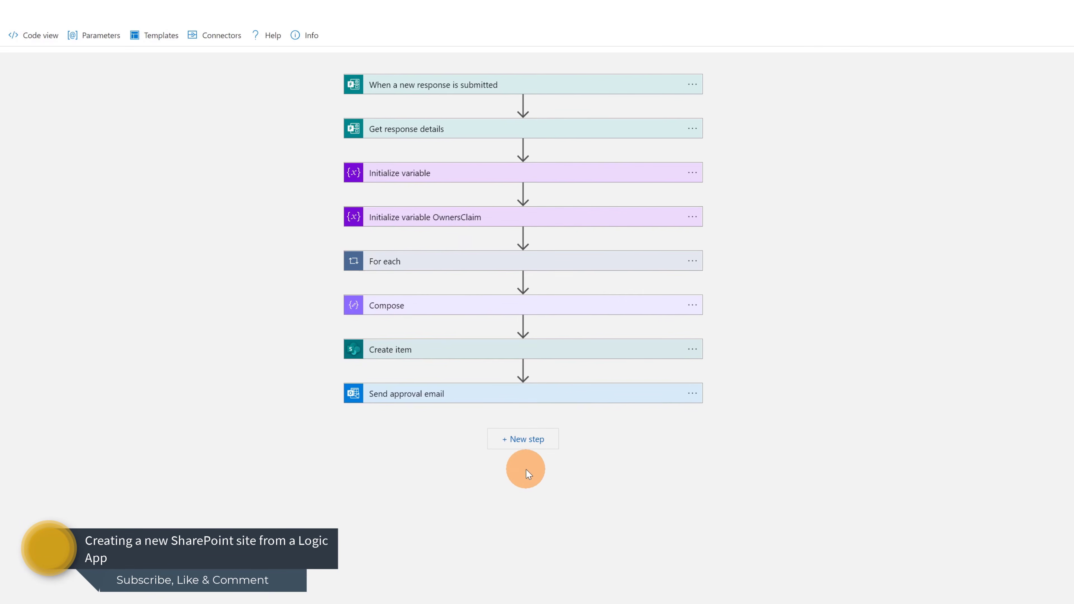
Add a Condition after Send approval email comparing SelectedOption is equal to 'Approve'.
{"action": "left_click", "coordinate": [523, 440]}
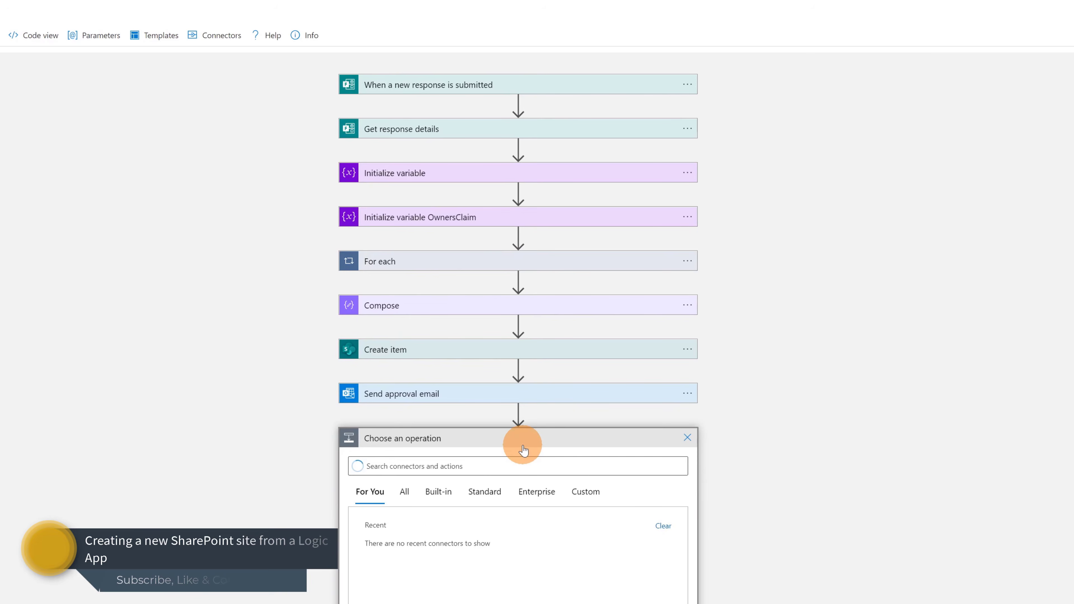
{"action": "scroll", "coordinate": [486, 428], "scroll_direction": "down", "scroll_amount": 6}
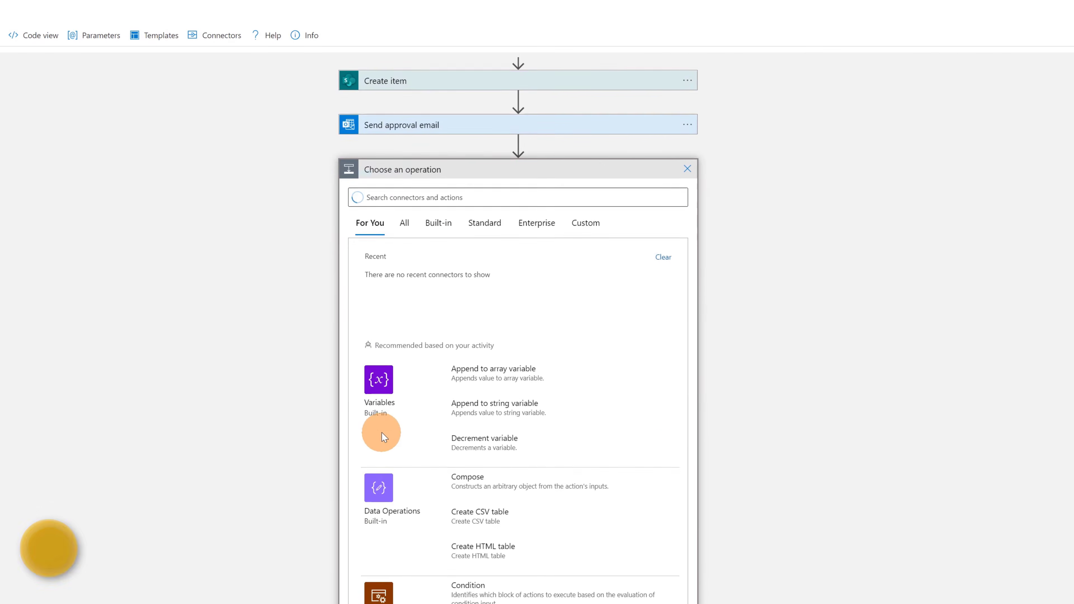
{"action": "left_click", "coordinate": [373, 588]}
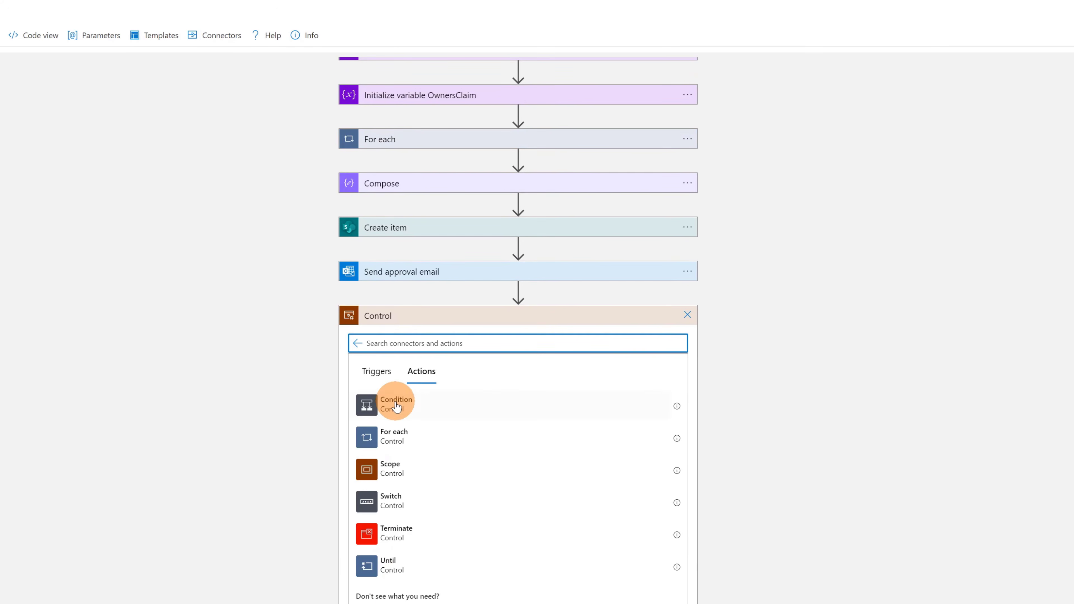
{"action": "left_click", "coordinate": [397, 406]}
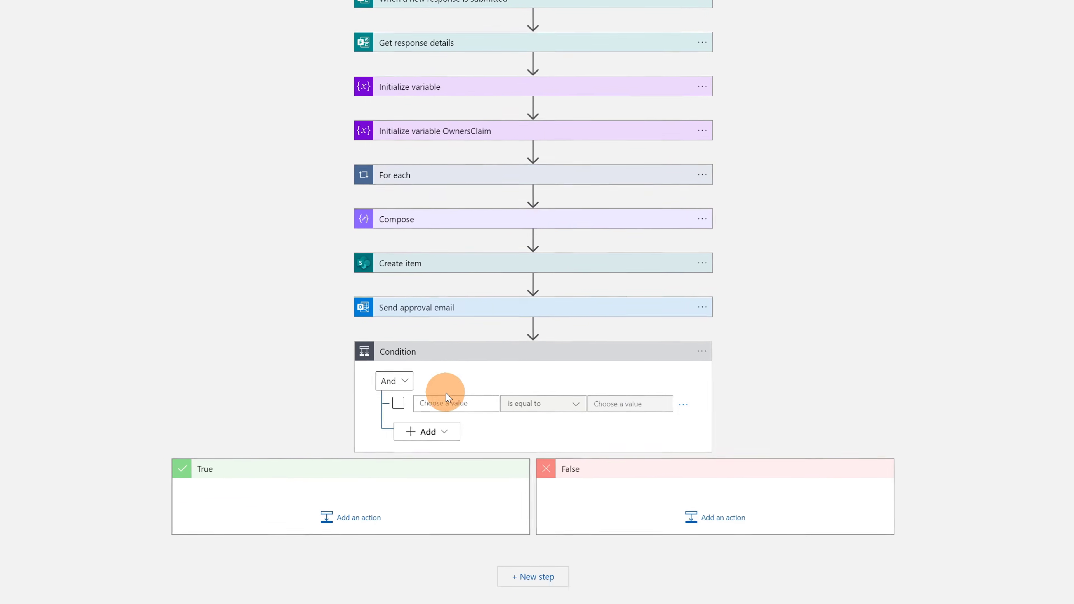
{"action": "left_click", "coordinate": [448, 398]}
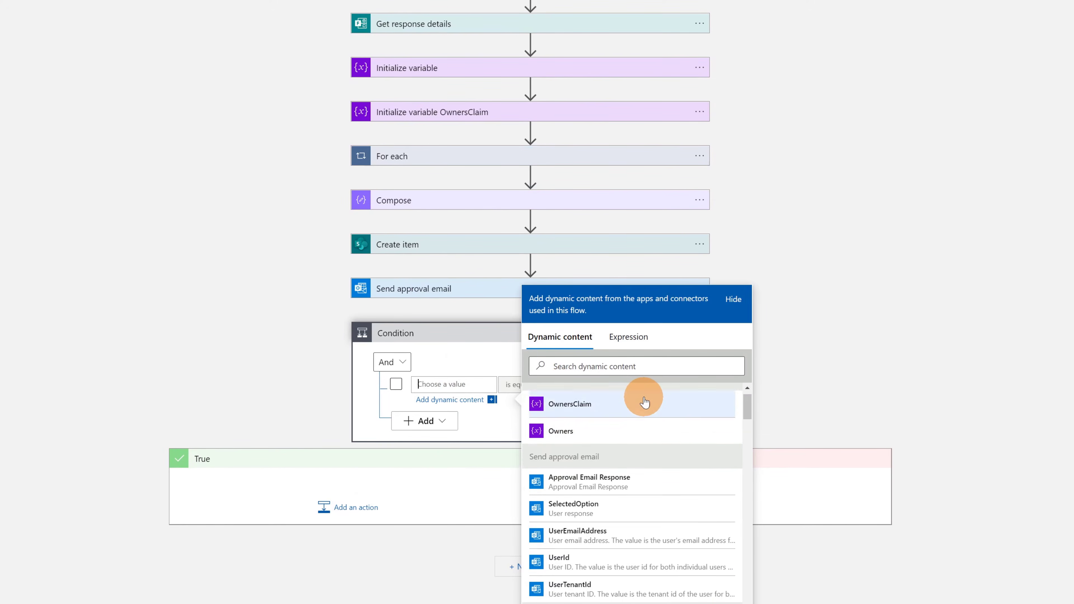
{"action": "scroll", "coordinate": [643, 399], "scroll_direction": "down", "scroll_amount": 1}
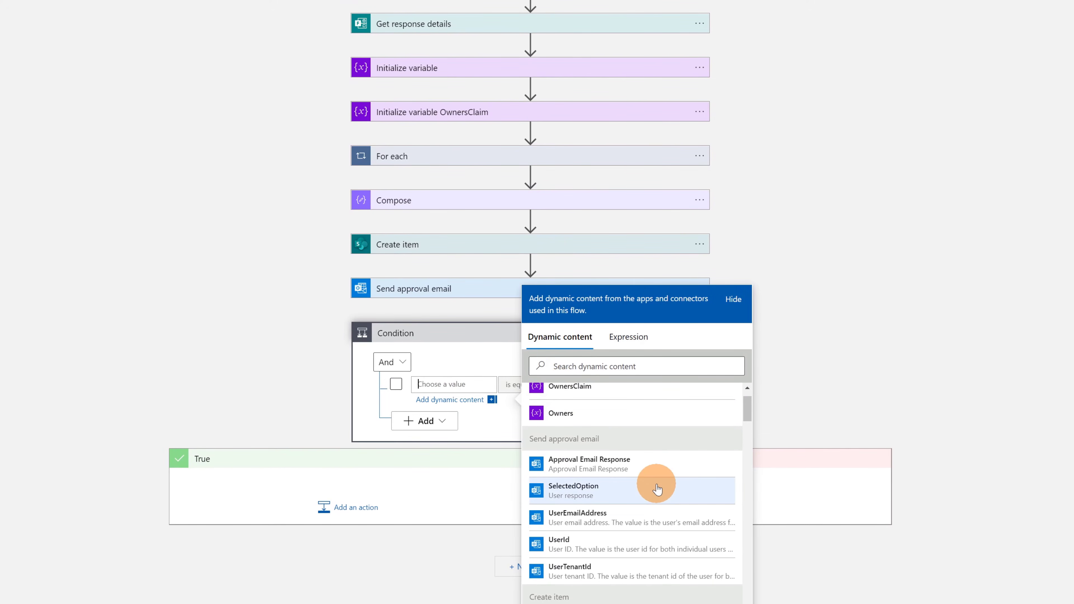
{"action": "left_click", "coordinate": [623, 491]}
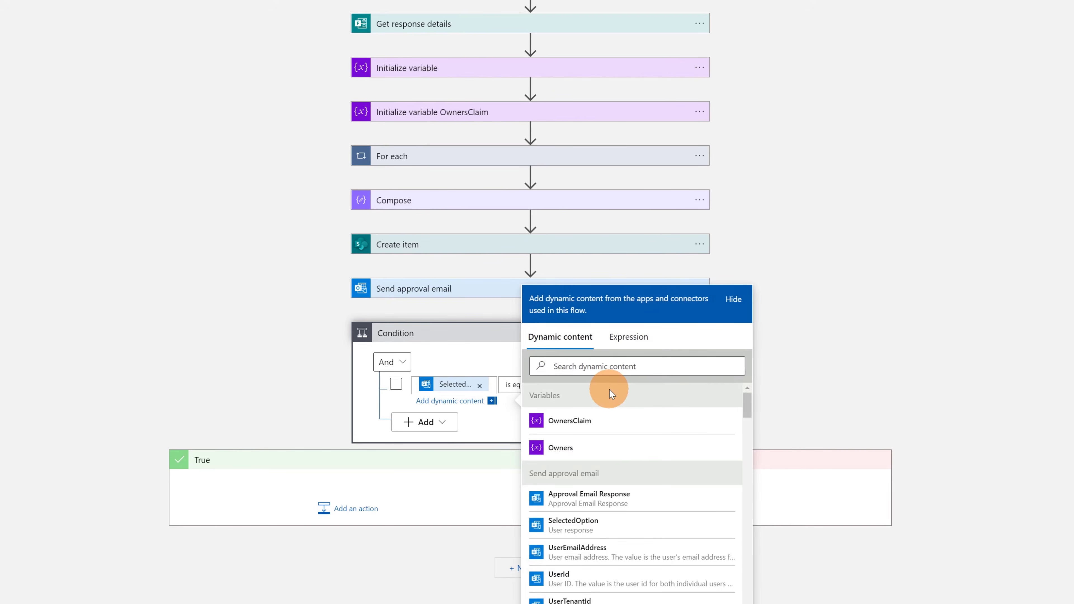
{"action": "left_click", "coordinate": [827, 362]}
{"action": "left_click", "coordinate": [647, 384]}
{"action": "type", "text": "Approve"}
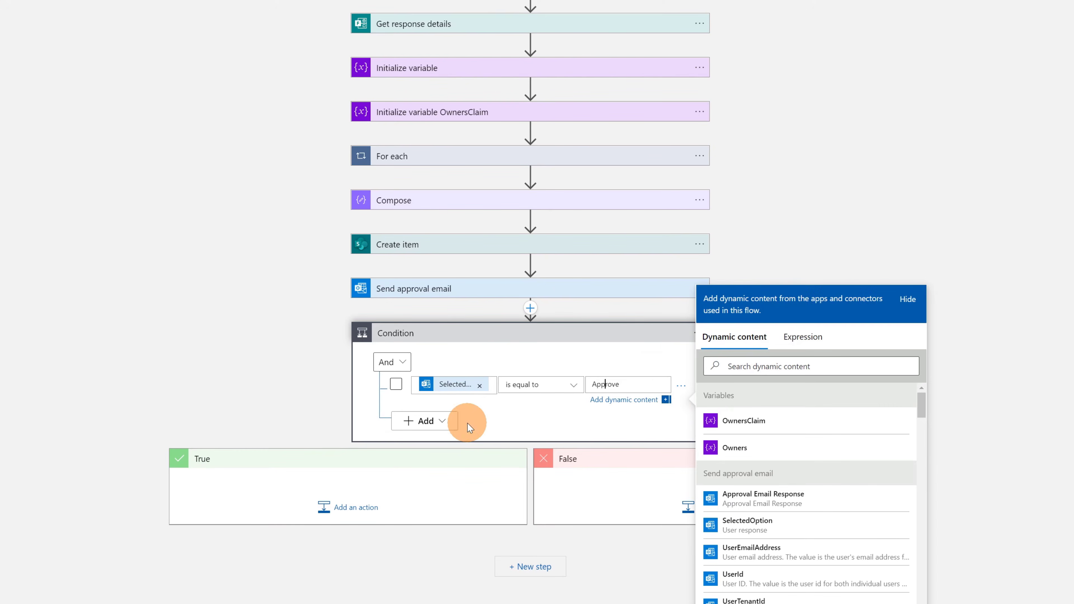
{"action": "left_click", "coordinate": [378, 506]}
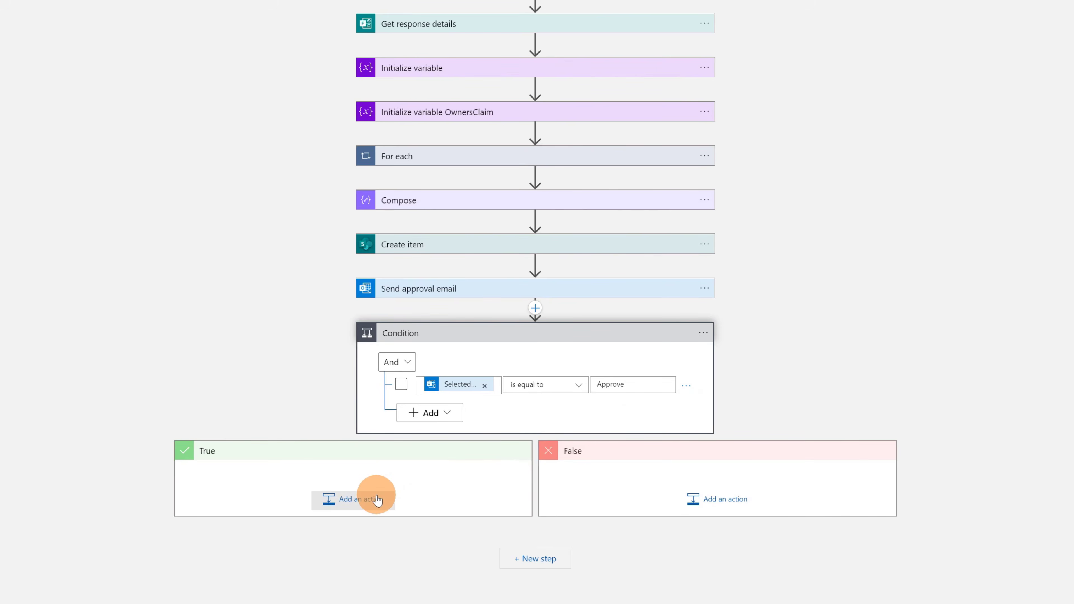
Add an HTTP action in the True branch with Method set to POST.
{"action": "left_click", "coordinate": [378, 499]}
{"action": "scroll", "coordinate": [343, 480], "scroll_direction": "down", "scroll_amount": 9}
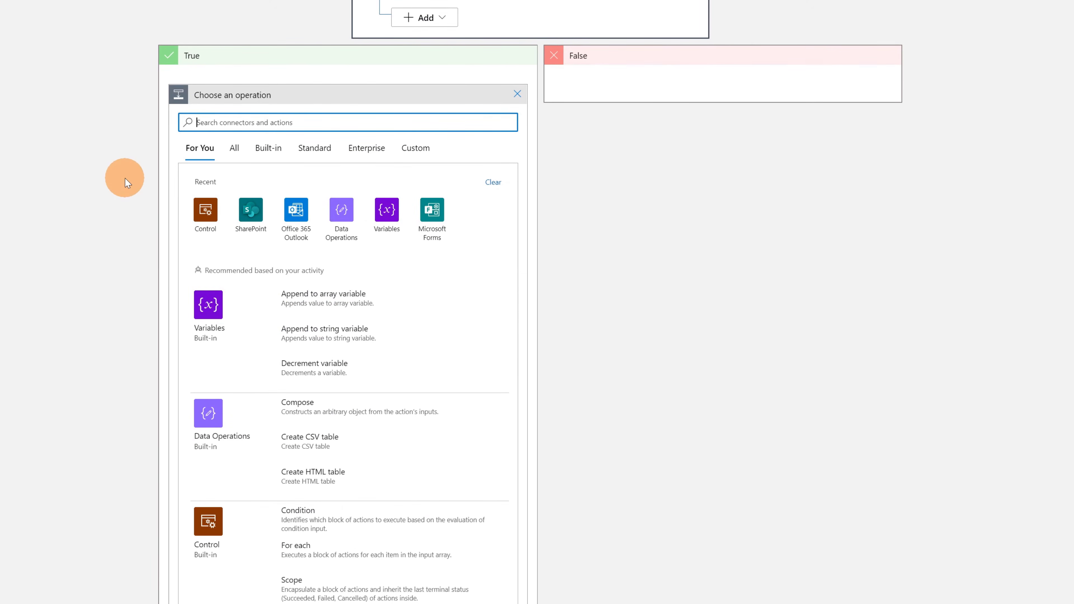
{"action": "type", "text": "http"}
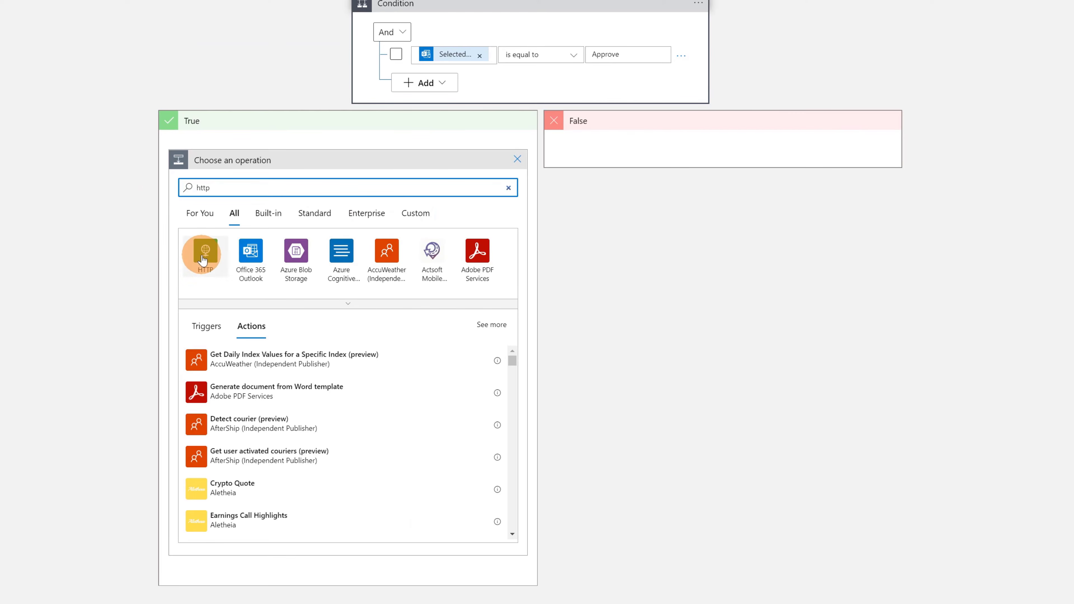
{"action": "left_click", "coordinate": [203, 251]}
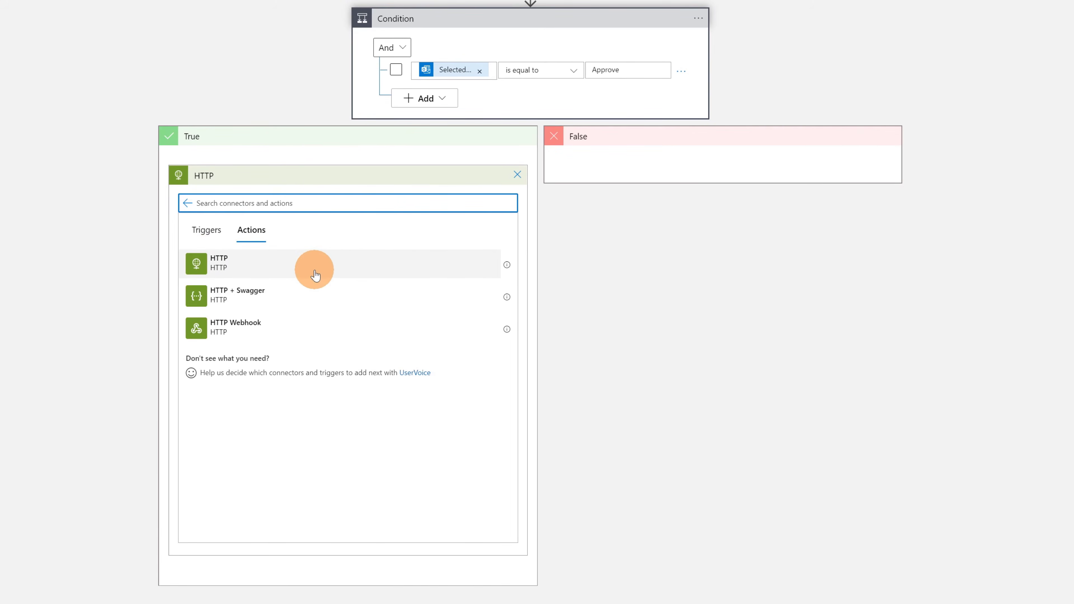
{"action": "left_click", "coordinate": [309, 277]}
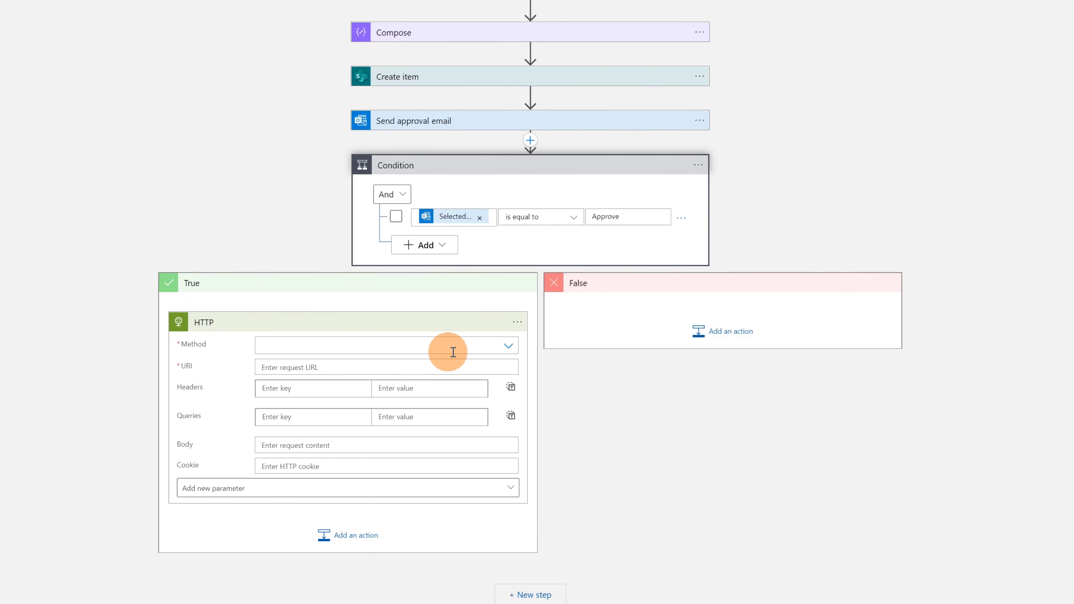
{"action": "left_click", "coordinate": [508, 347]}
{"action": "left_click", "coordinate": [301, 390]}
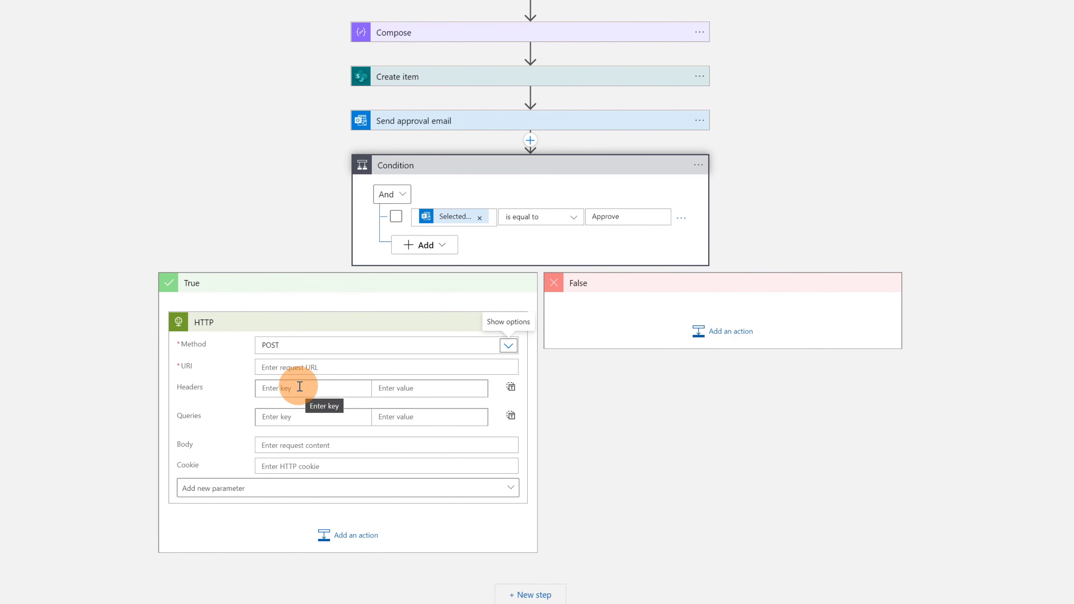
{"action": "left_click", "coordinate": [305, 366]}
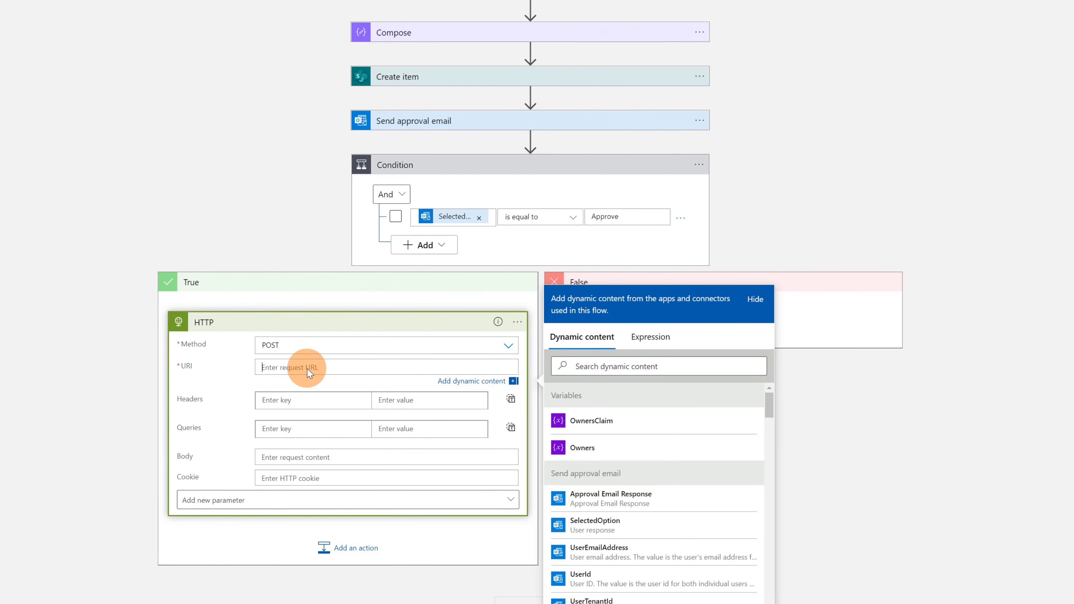
Set the HTTP URI to the SharePoint /_api/SPSiteManager/create endpoint.
{"action": "key", "text": "super+v"}
{"action": "scroll", "coordinate": [359, 477], "scroll_direction": "down", "scroll_amount": 4}
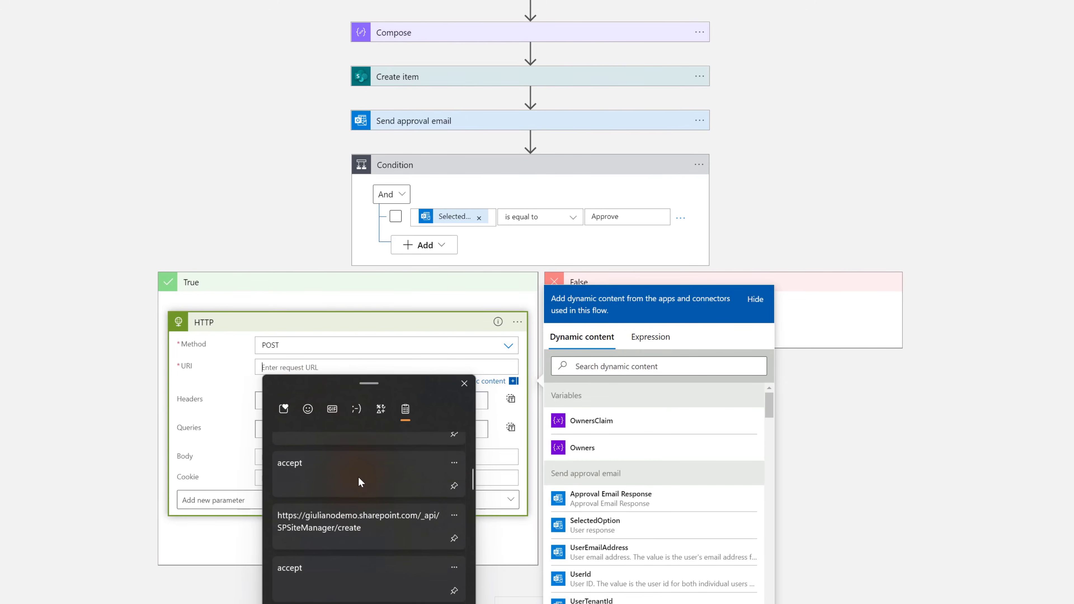
{"action": "left_click", "coordinate": [356, 493]}
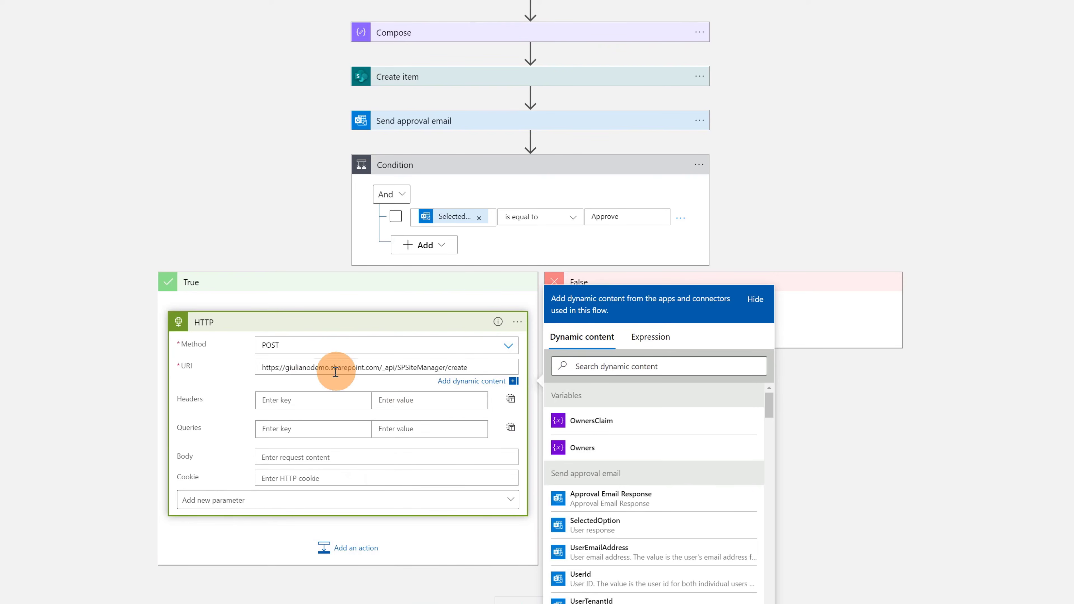
{"action": "left_click", "coordinate": [298, 368]}
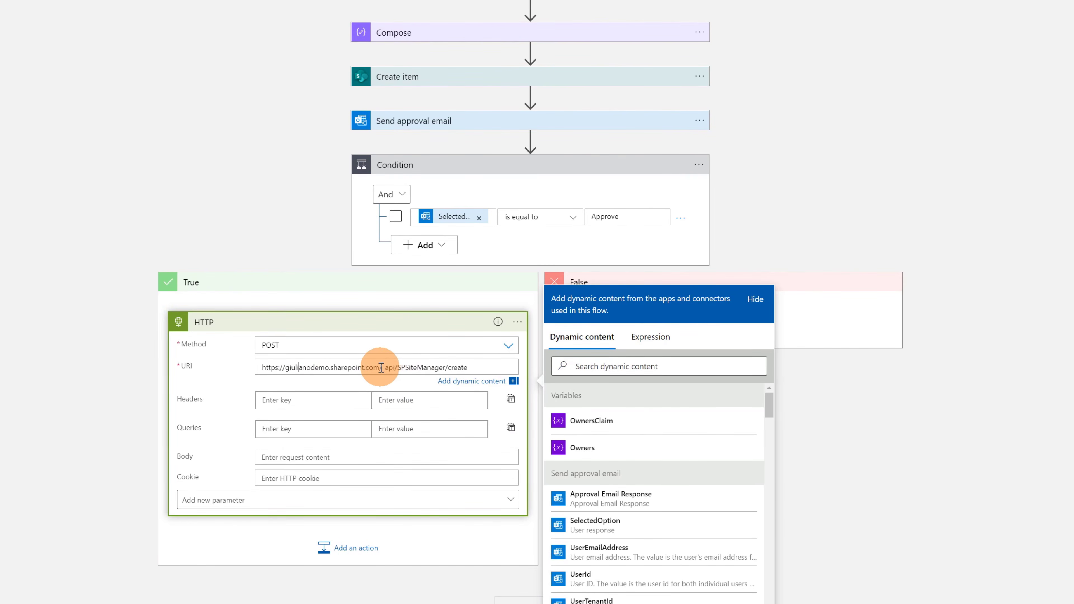
{"action": "left_click_drag", "start_coordinate": [381, 367], "coordinate": [490, 380]}
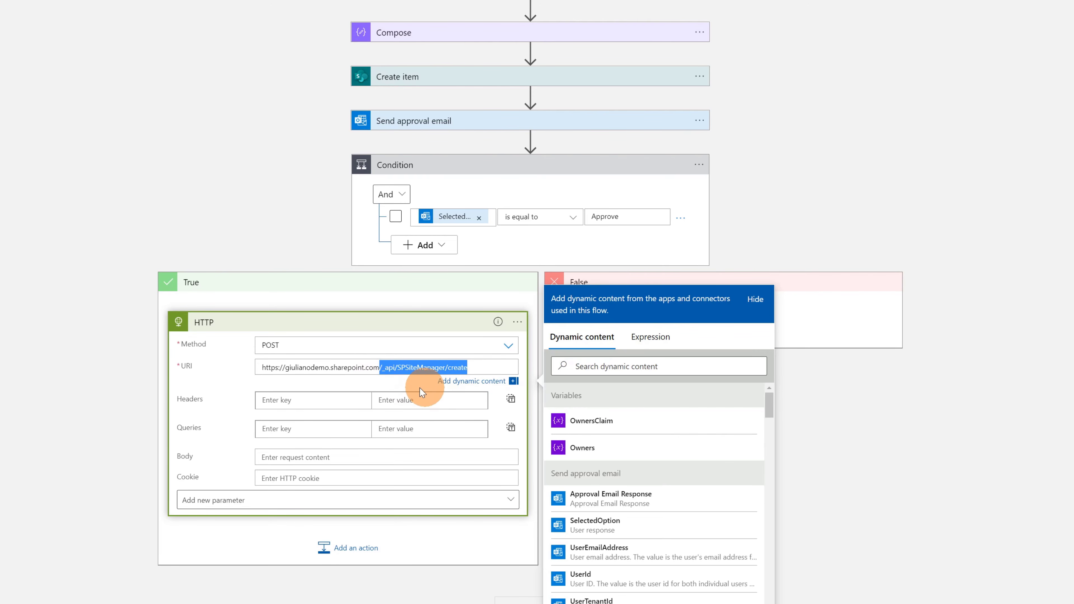
Add headers accept: application/json;odata.metadata=none and odata-version: 4.0.
{"action": "left_click", "coordinate": [279, 401]}
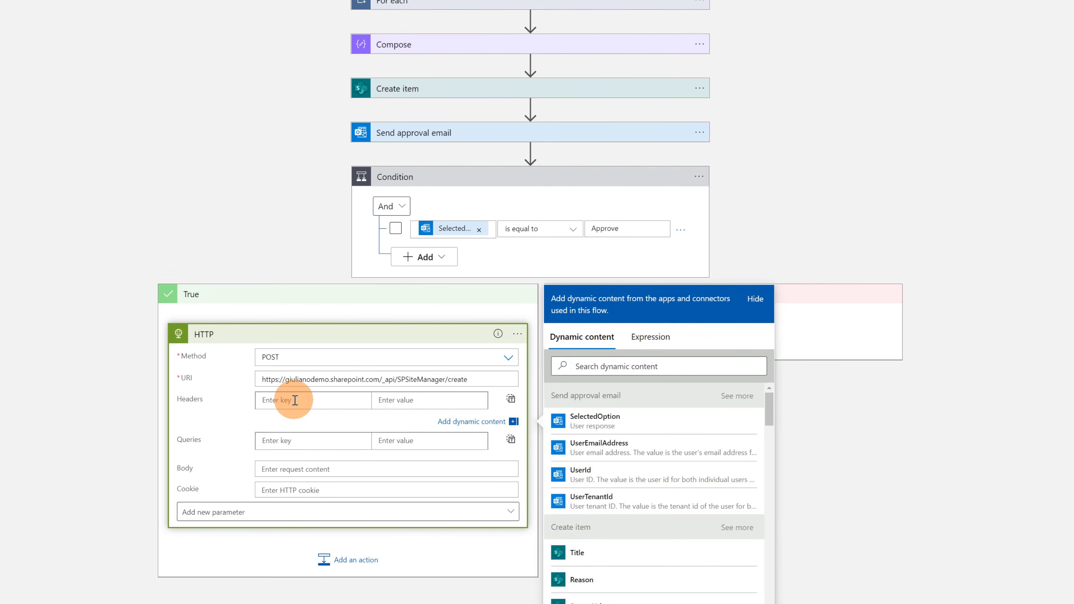
{"action": "key", "text": "super+v"}
{"action": "scroll", "coordinate": [327, 482], "scroll_direction": "down", "scroll_amount": 3}
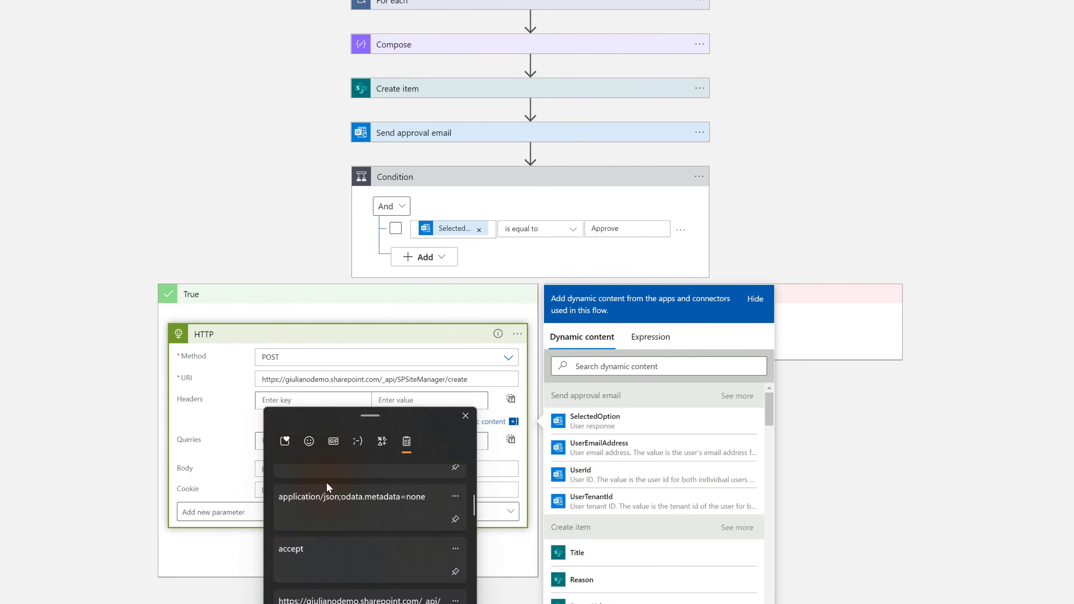
{"action": "left_click", "coordinate": [316, 554]}
{"action": "left_click", "coordinate": [431, 400]}
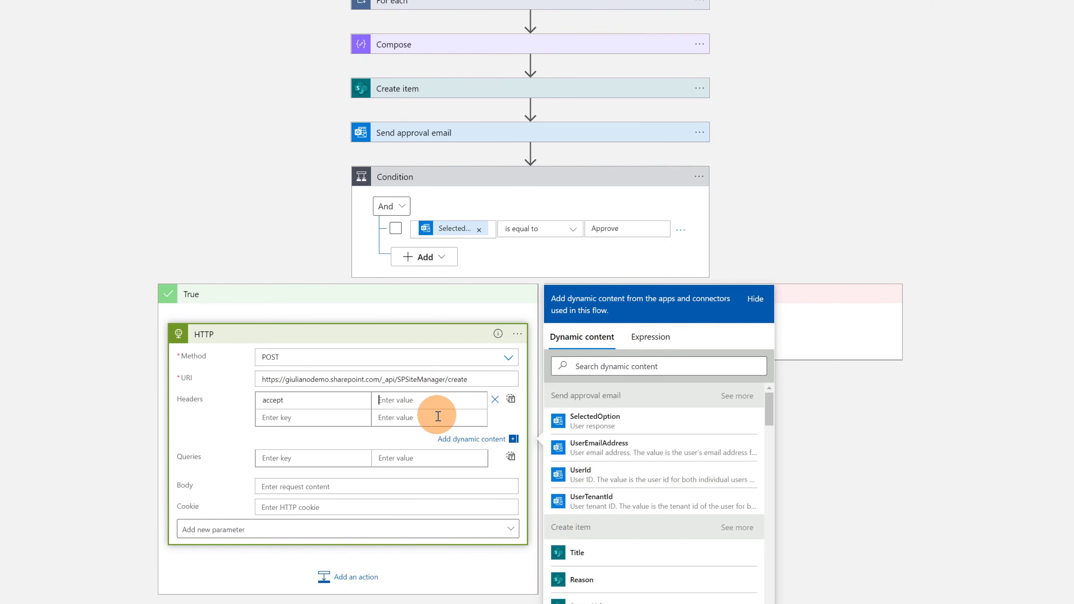
{"action": "key", "text": "super+v"}
{"action": "scroll", "coordinate": [441, 539], "scroll_direction": "down", "scroll_amount": 4}
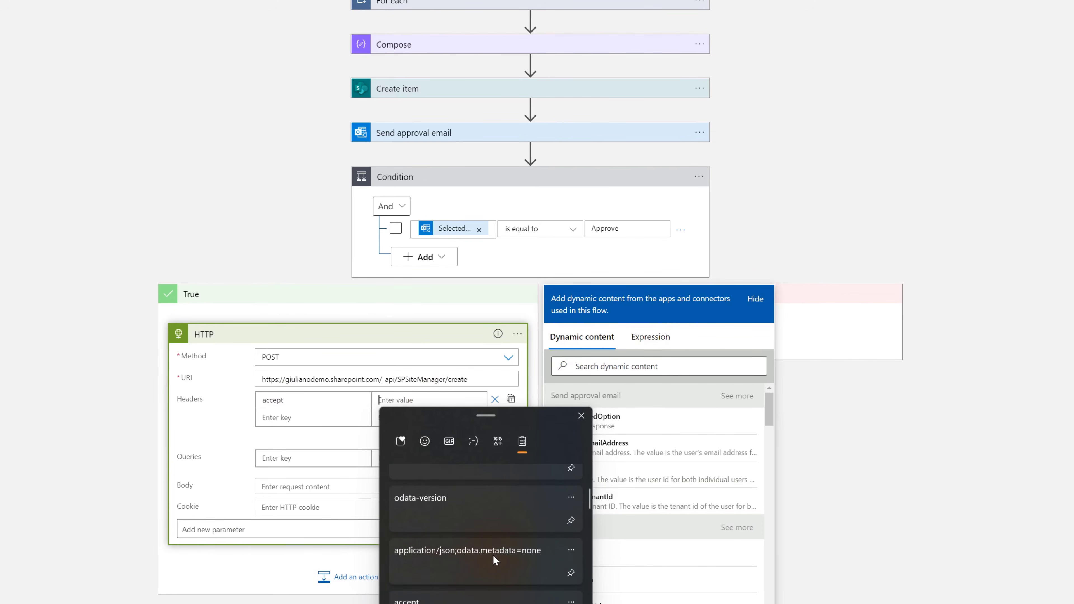
{"action": "left_click", "coordinate": [492, 555]}
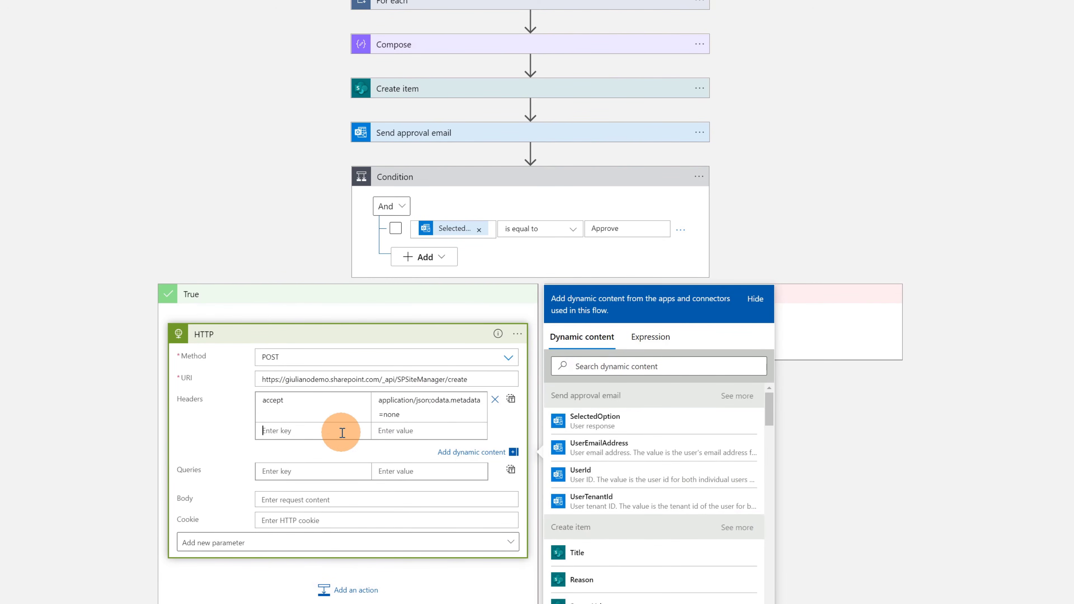
{"action": "key", "text": "super+v"}
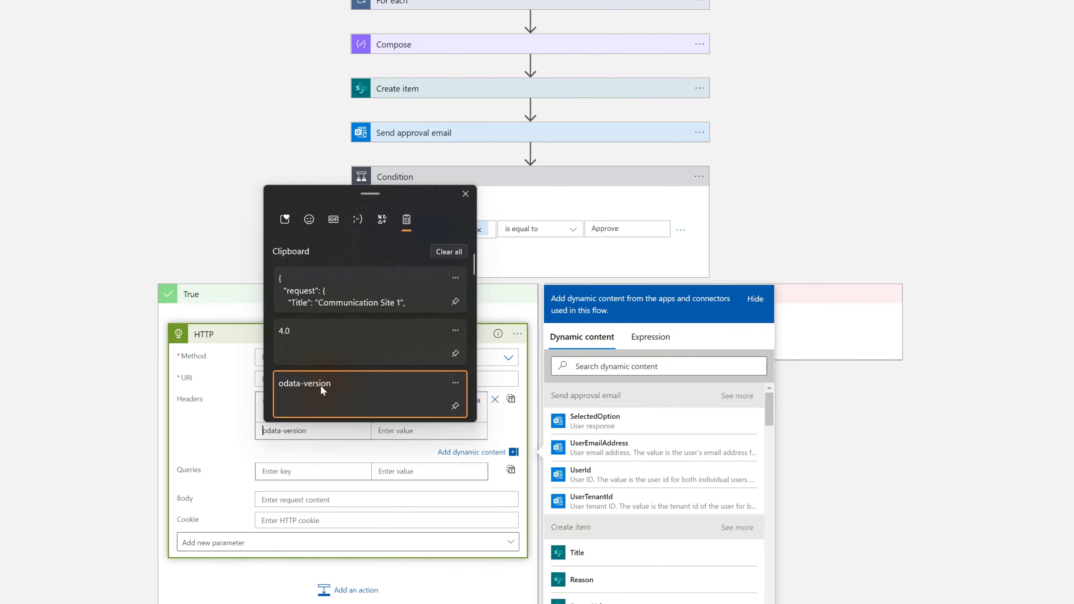
{"action": "left_click", "coordinate": [320, 386]}
{"action": "left_click", "coordinate": [439, 432]}
{"action": "key", "text": "super+v"}
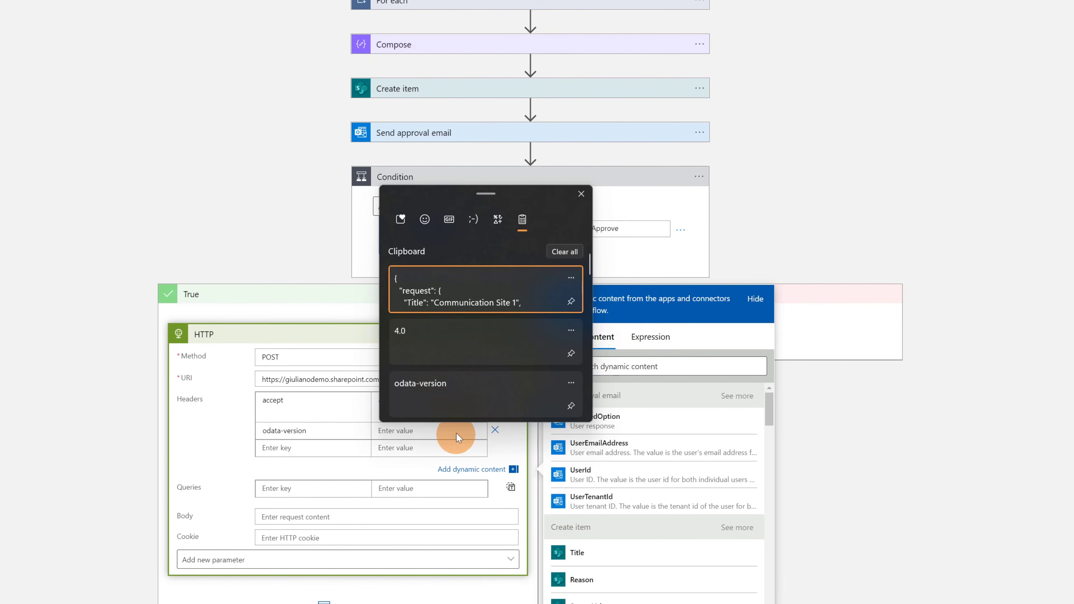
{"action": "left_click", "coordinate": [435, 343]}
{"action": "scroll", "coordinate": [344, 476], "scroll_direction": "down", "scroll_amount": 2}
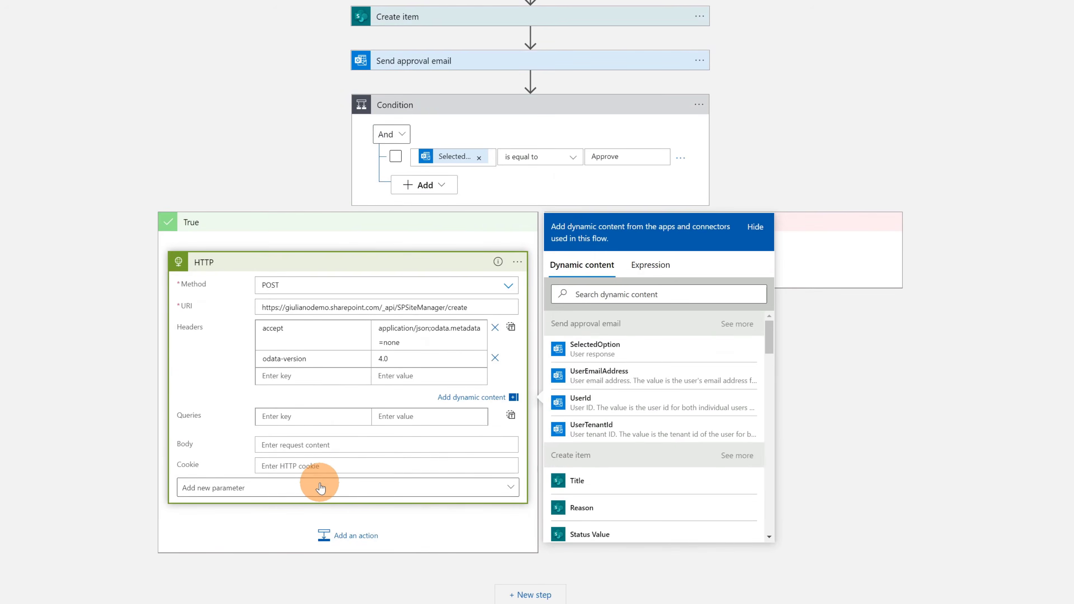
Add the Authentication parameter to the HTTP action, set to Active Directory OAuth.
{"action": "left_click", "coordinate": [345, 491]}
{"action": "left_click", "coordinate": [252, 491]}
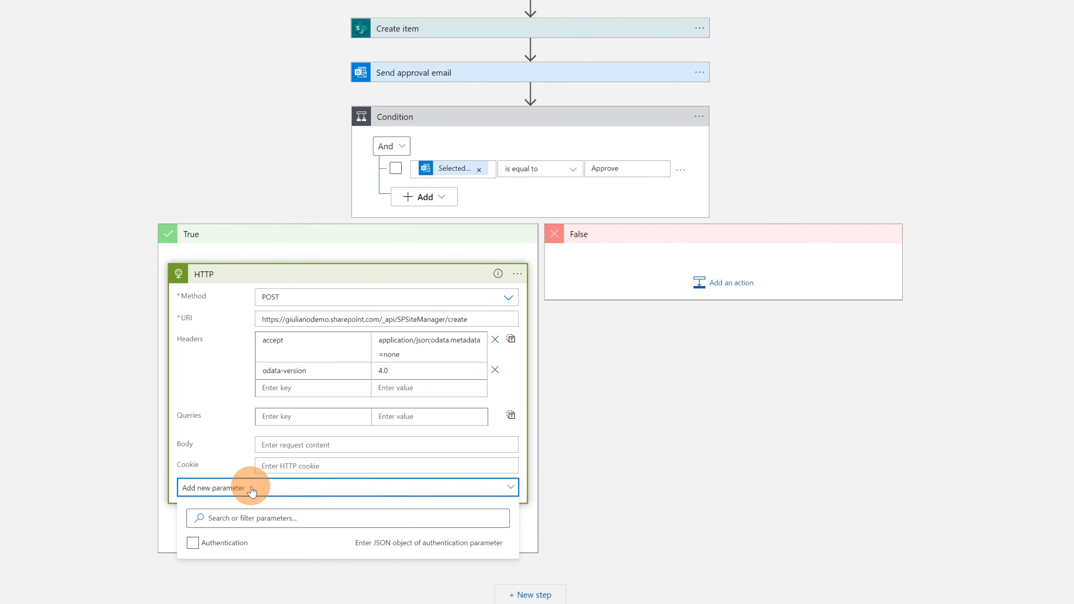
{"action": "left_click", "coordinate": [193, 543]}
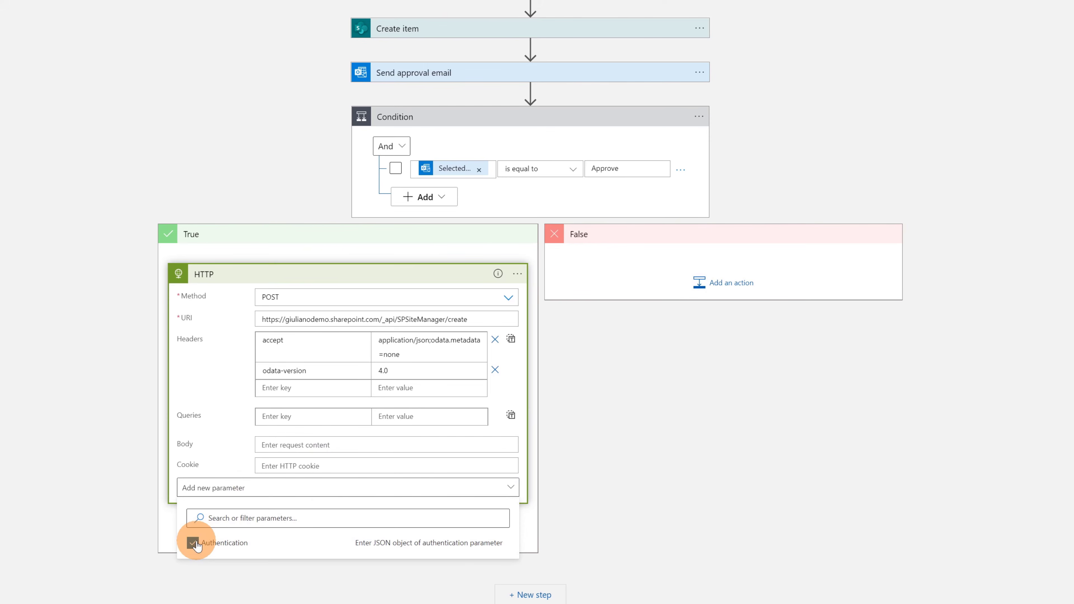
{"action": "left_click", "coordinate": [210, 440]}
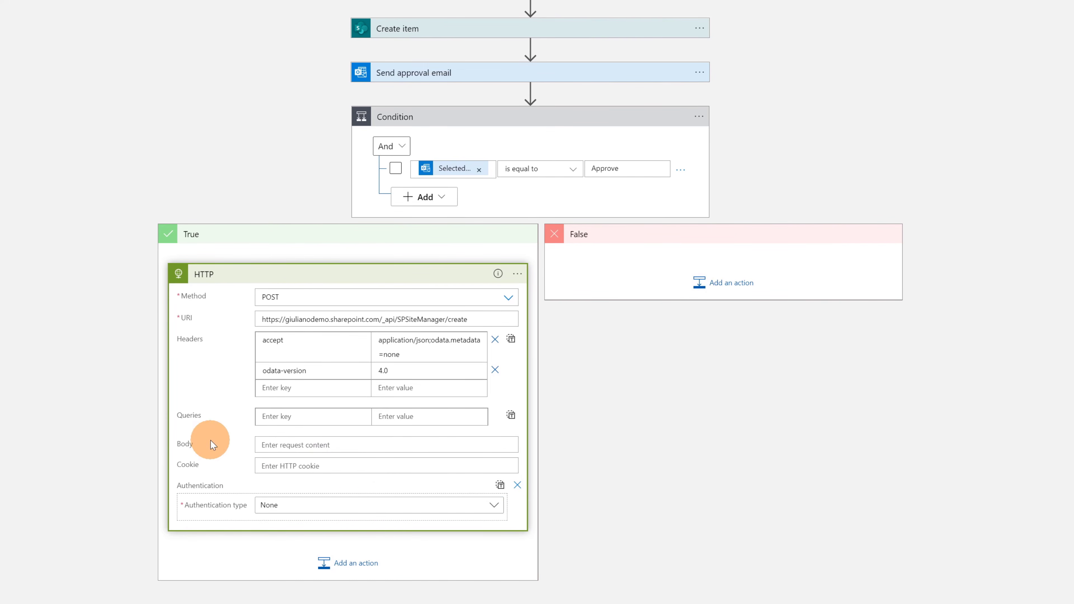
{"action": "left_click", "coordinate": [376, 507]}
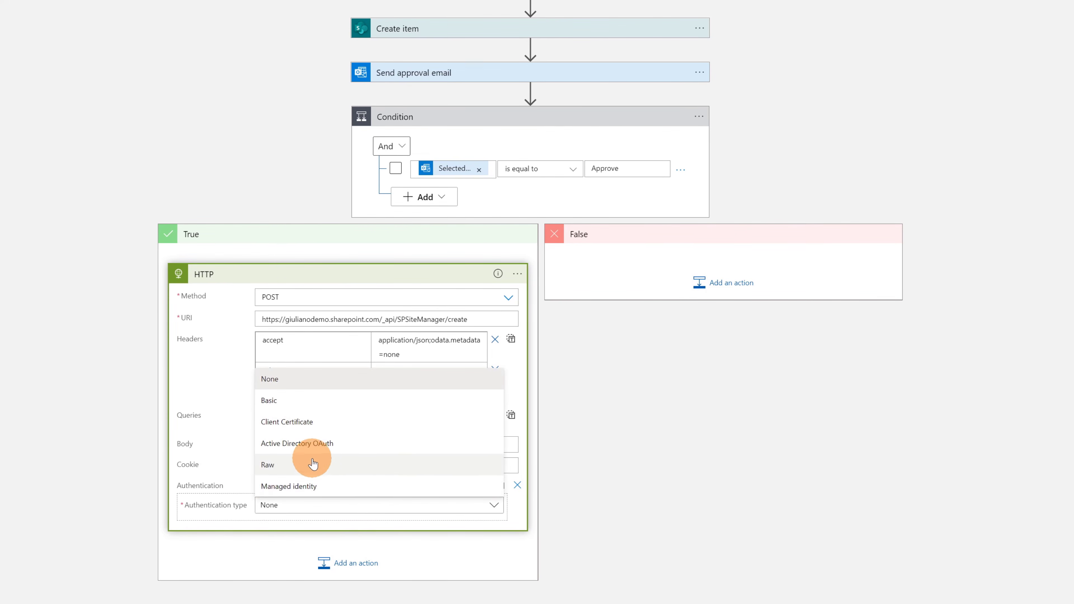
{"action": "left_click", "coordinate": [303, 451]}
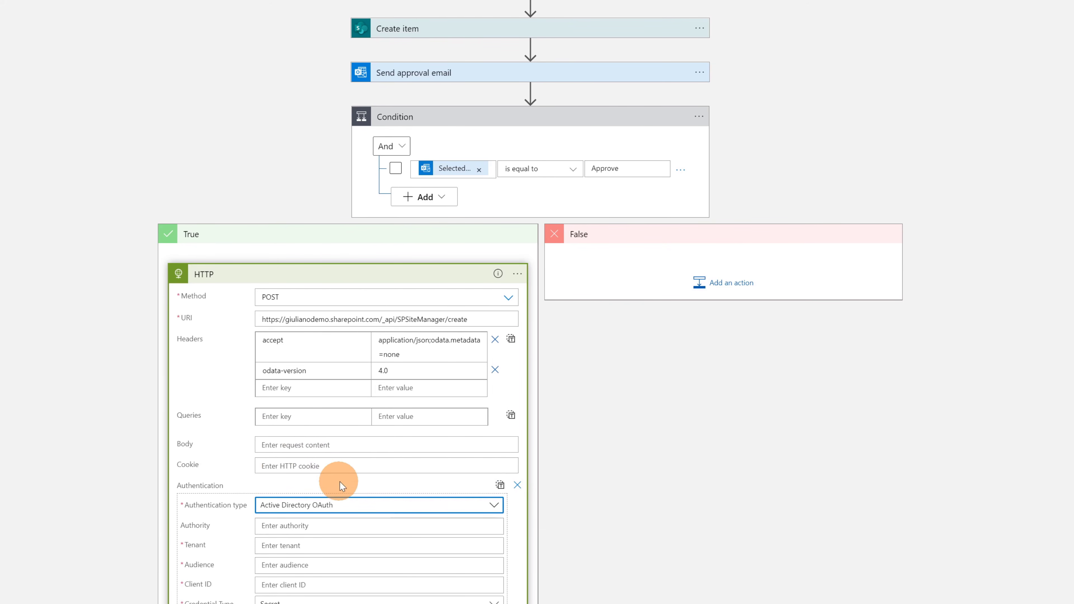
{"action": "left_click", "coordinate": [350, 446]}
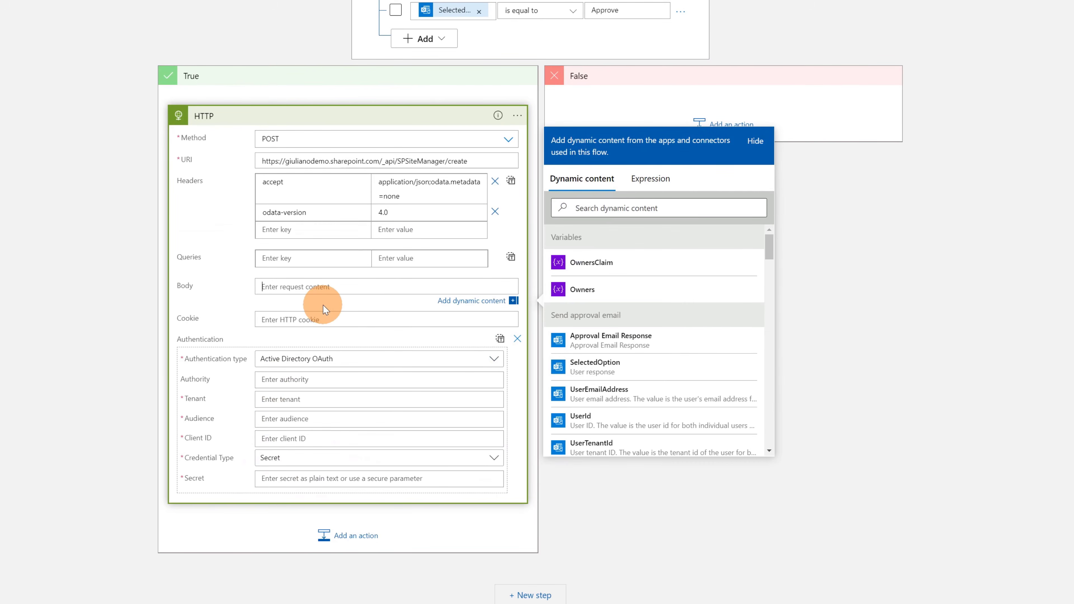
Paste the site-creation JSON into Body, using the Title value for Title and the Url site name.
{"action": "key", "text": "super+v"}
{"action": "left_click", "coordinate": [337, 398]}
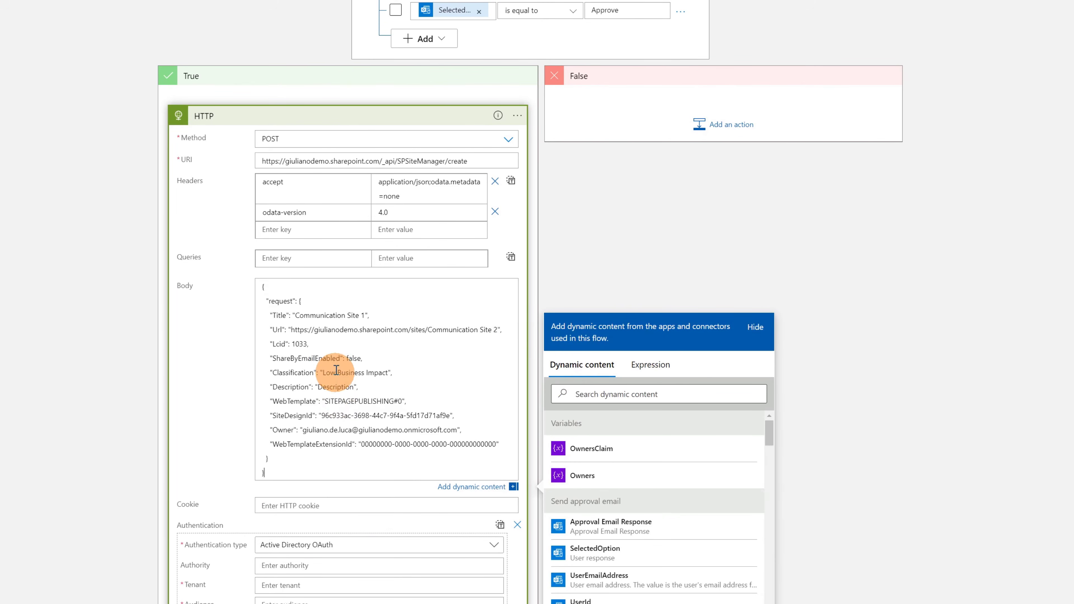
{"action": "left_click", "coordinate": [364, 315]}
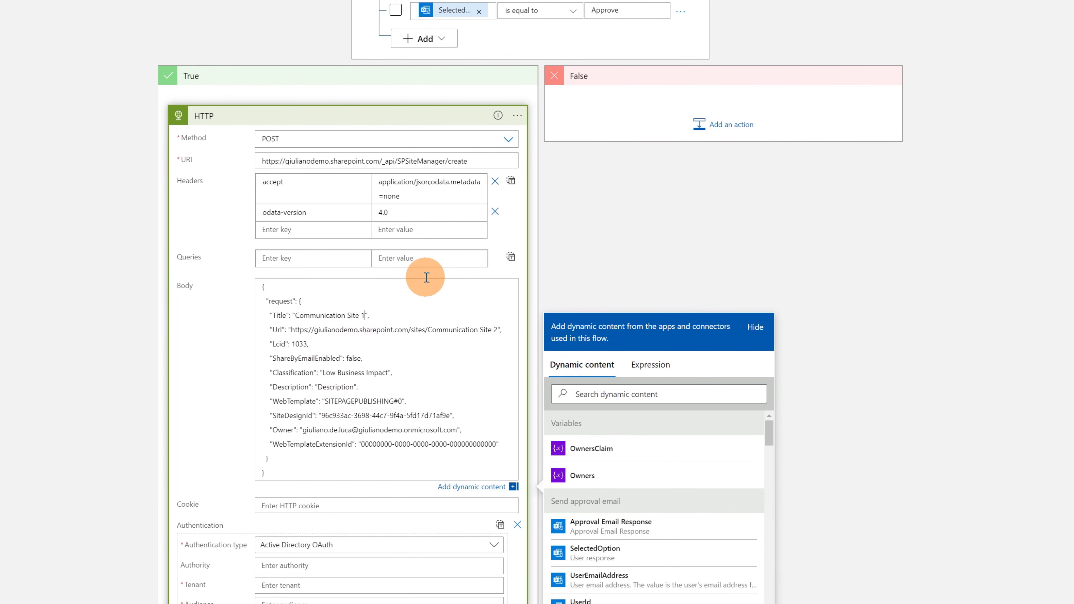
{"action": "key", "text": "ctrl+shift+Left"}
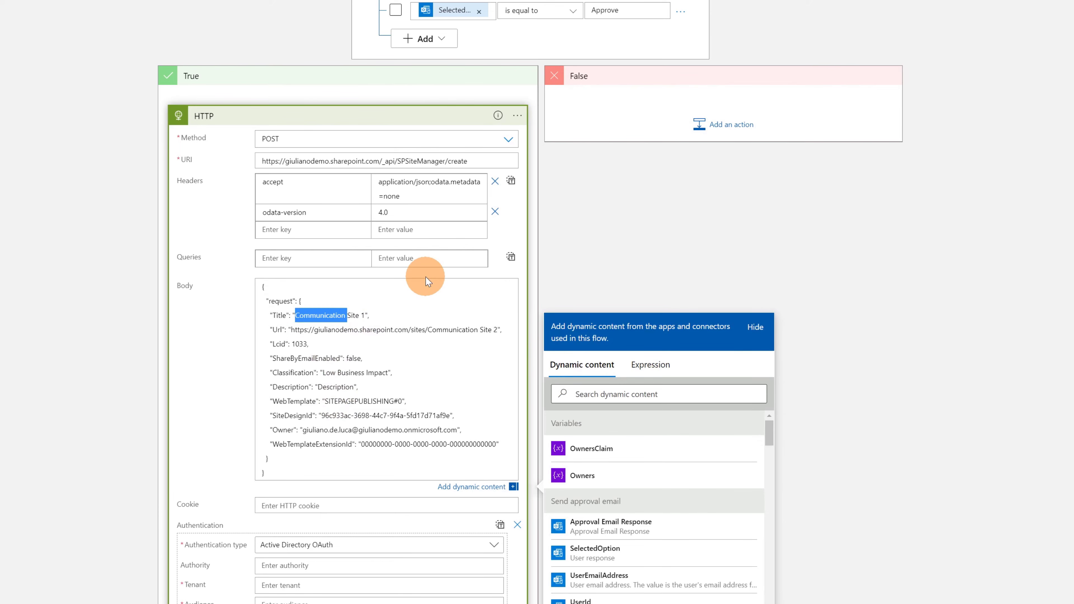
{"action": "key", "text": "Delete"}
{"action": "key", "text": "Delete"}
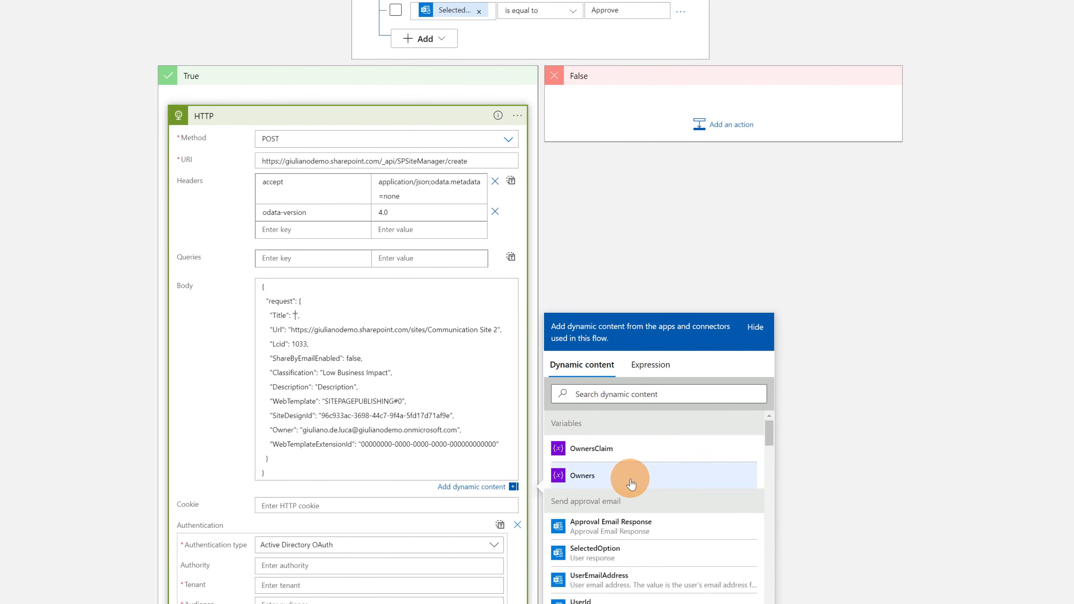
{"action": "scroll", "coordinate": [628, 486], "scroll_direction": "down", "scroll_amount": 5}
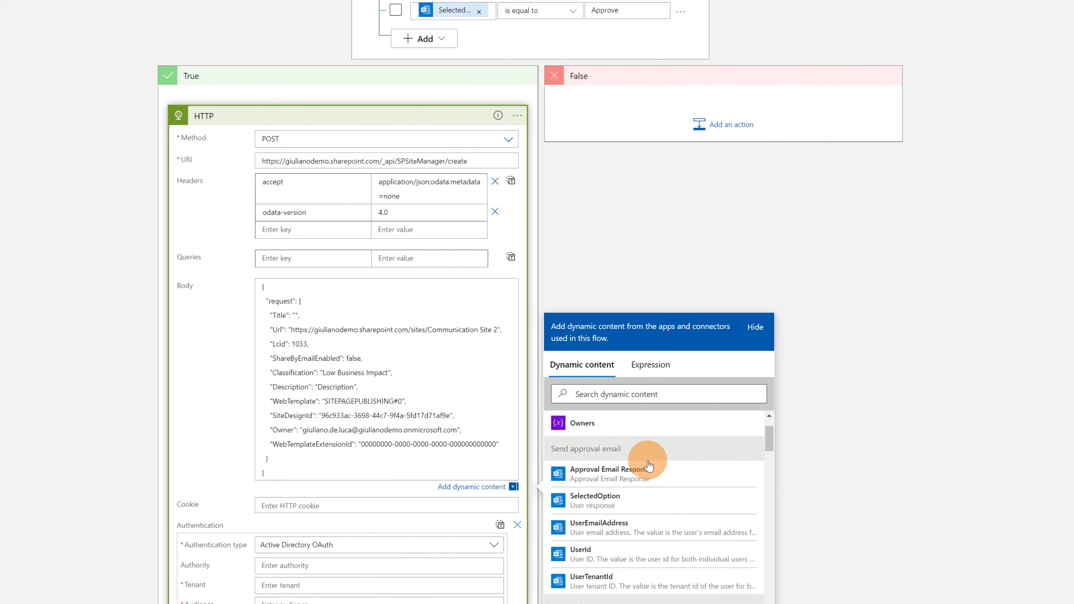
{"action": "left_click", "coordinate": [653, 485]}
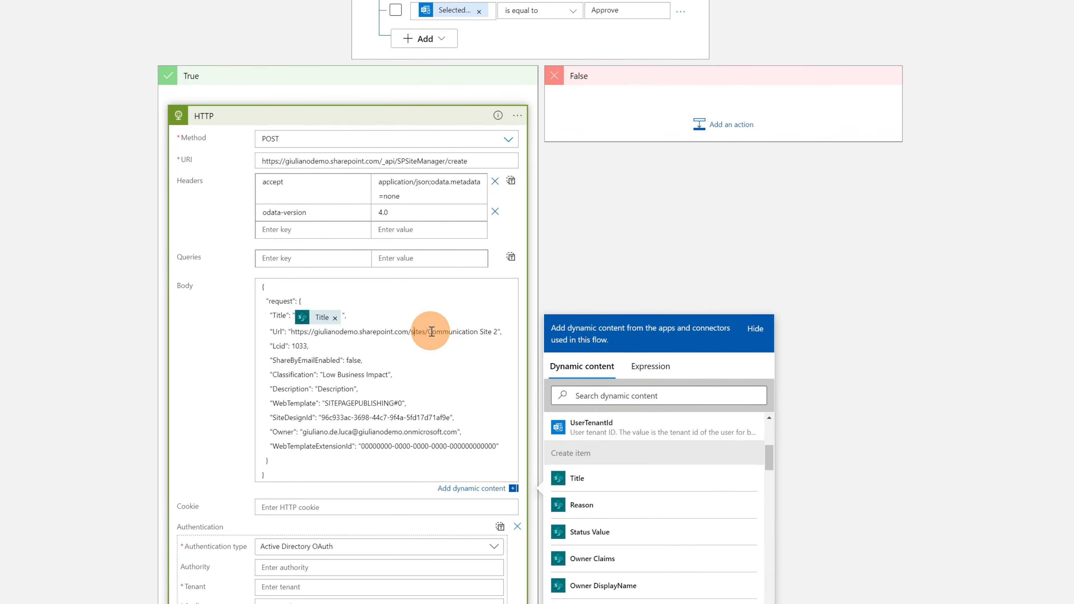
{"action": "left_click_drag", "start_coordinate": [428, 331], "coordinate": [502, 329]}
{"action": "left_click", "coordinate": [618, 484]}
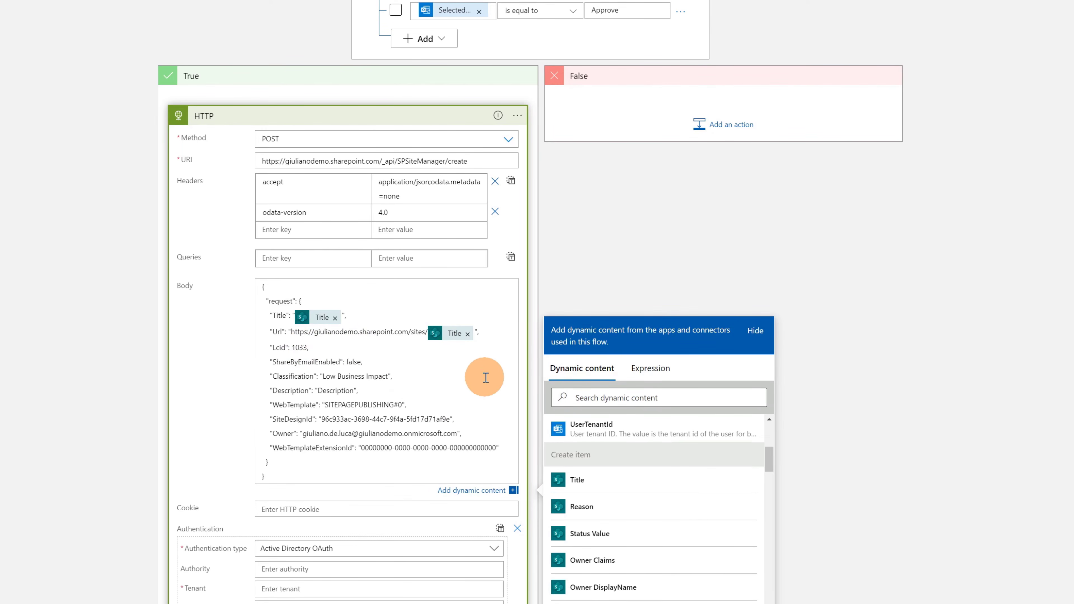
Delete the Classification line, set Description to Reason, and review WebTemplate and SiteDesignId.
{"action": "triple_click", "coordinate": [486, 376]}
{"action": "key", "text": "BackSpace"}
{"action": "key", "text": "BackSpace"}
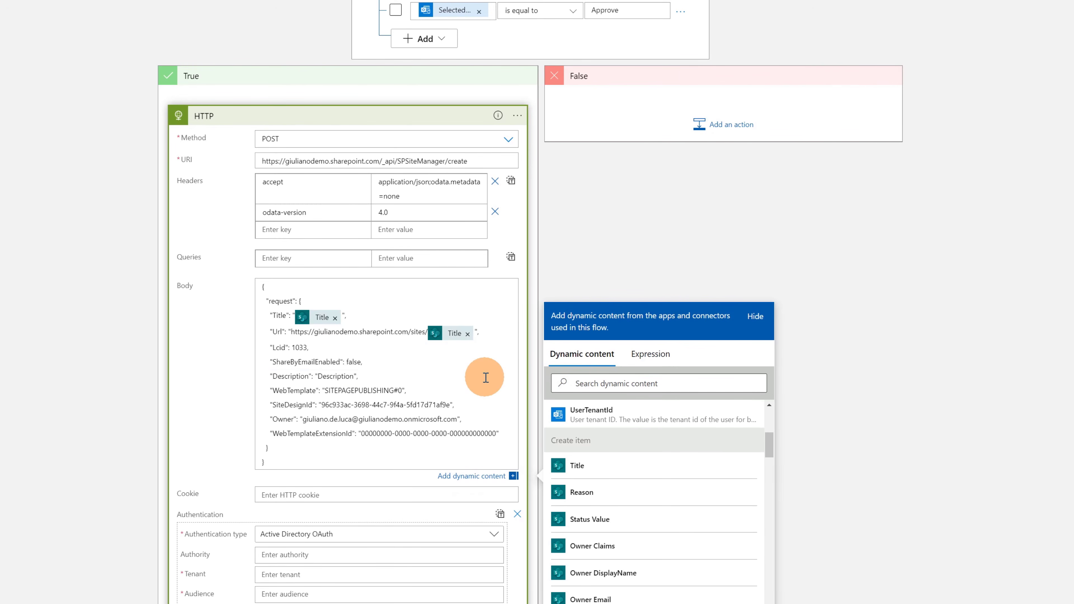
{"action": "double_click", "coordinate": [336, 376]}
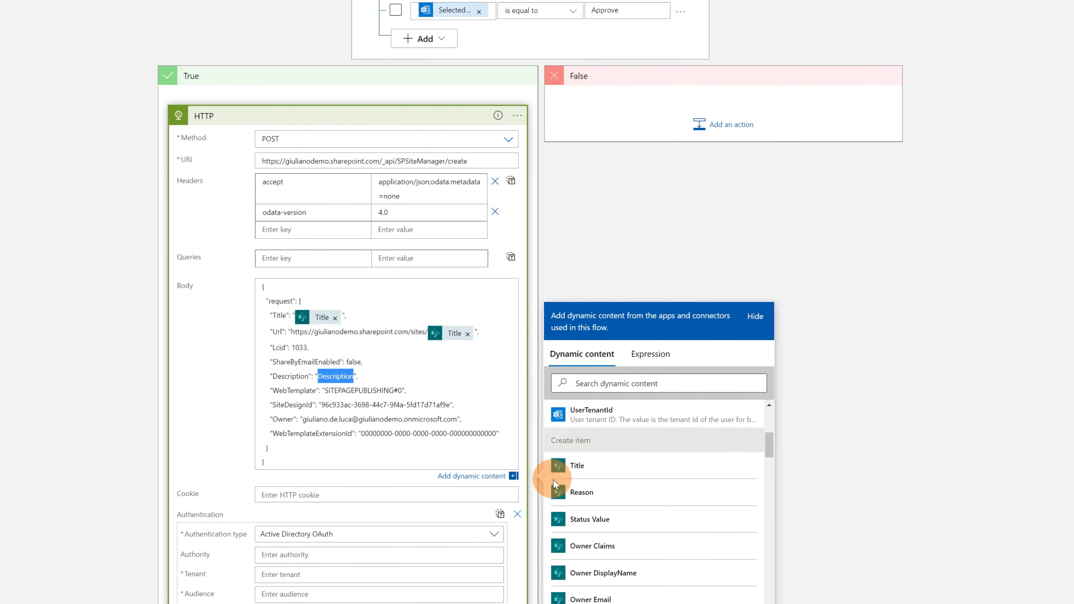
{"action": "left_click", "coordinate": [583, 493]}
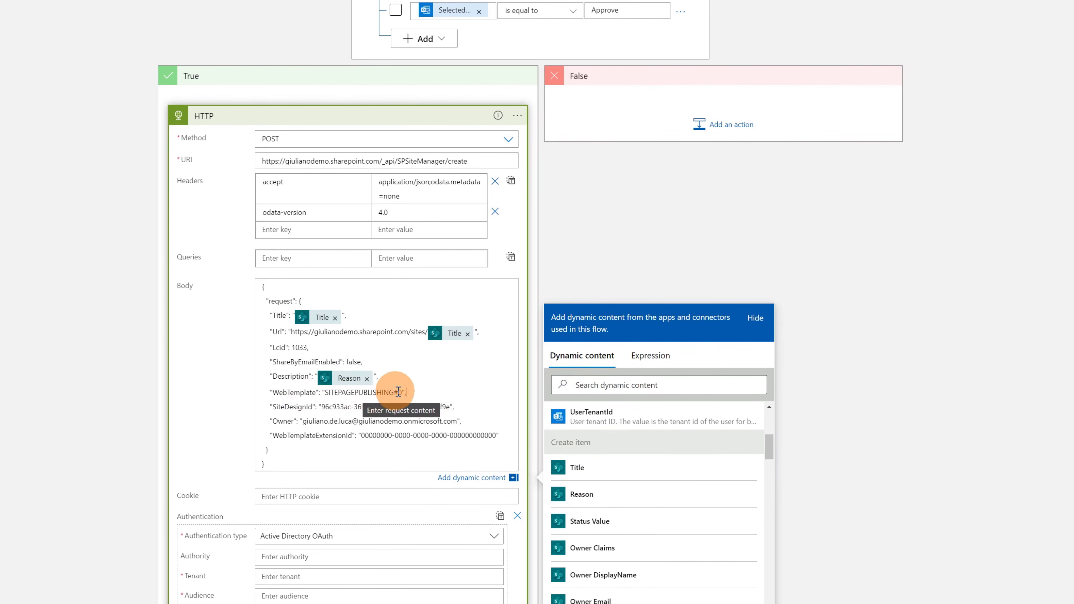
{"action": "double_click", "coordinate": [367, 392]}
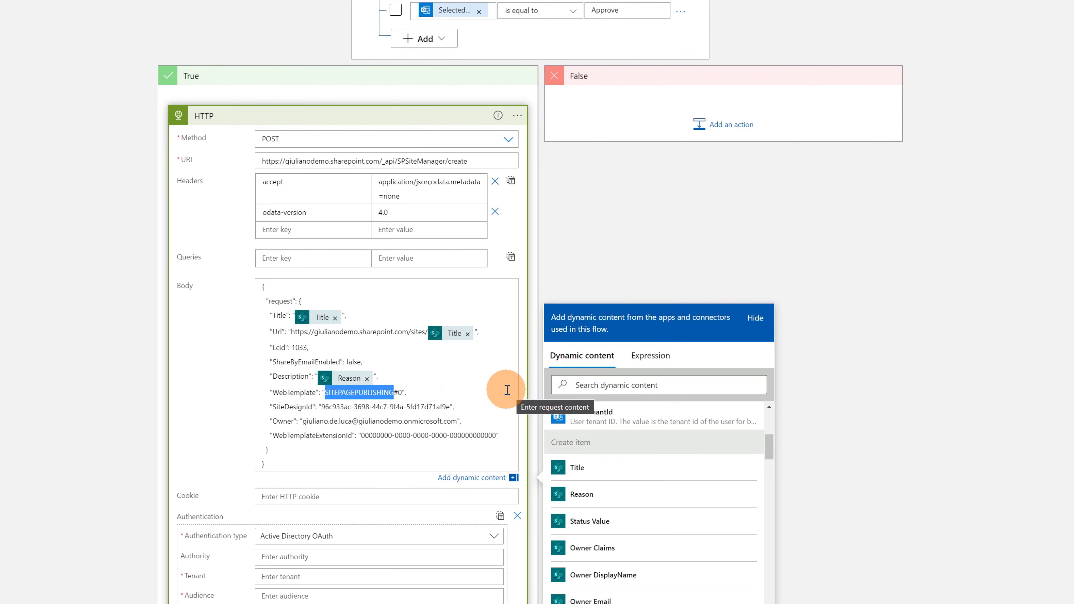
{"action": "left_click", "coordinate": [438, 391]}
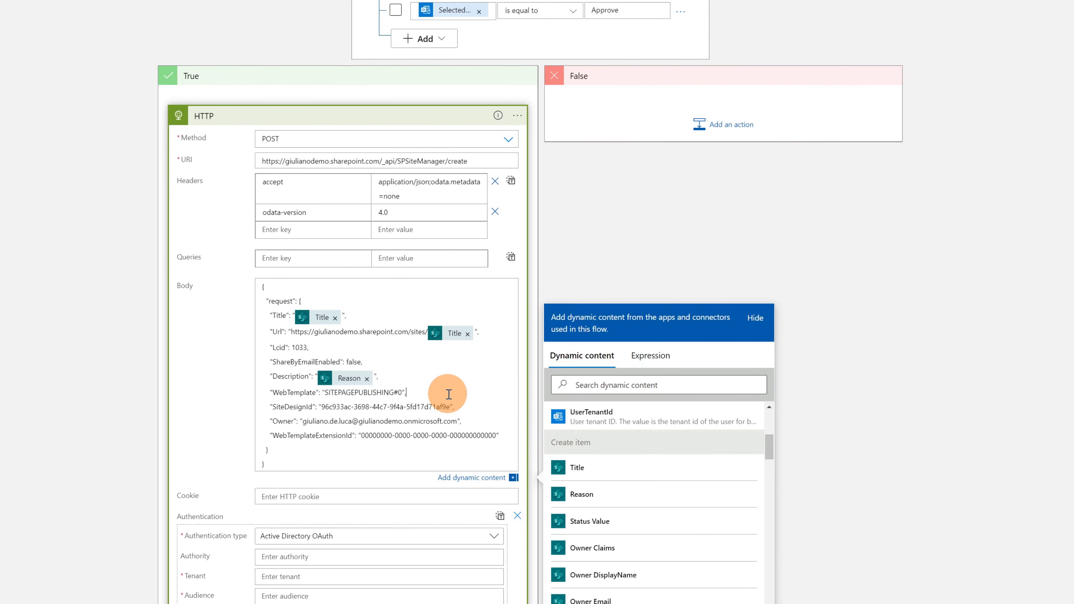
{"action": "left_click_drag", "start_coordinate": [268, 407], "coordinate": [460, 407]}
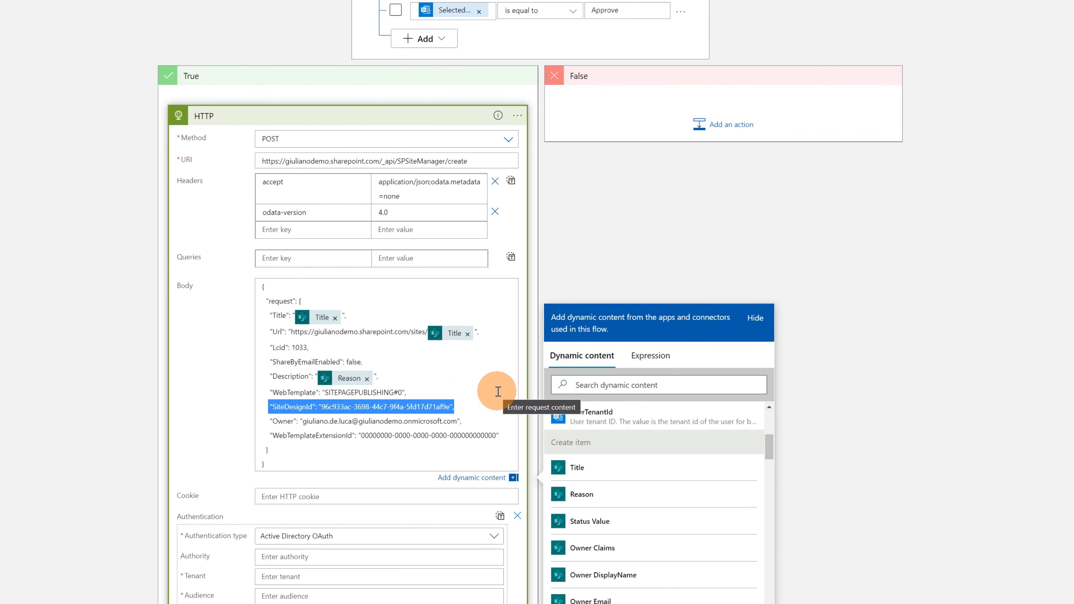
{"action": "left_click", "coordinate": [483, 407]}
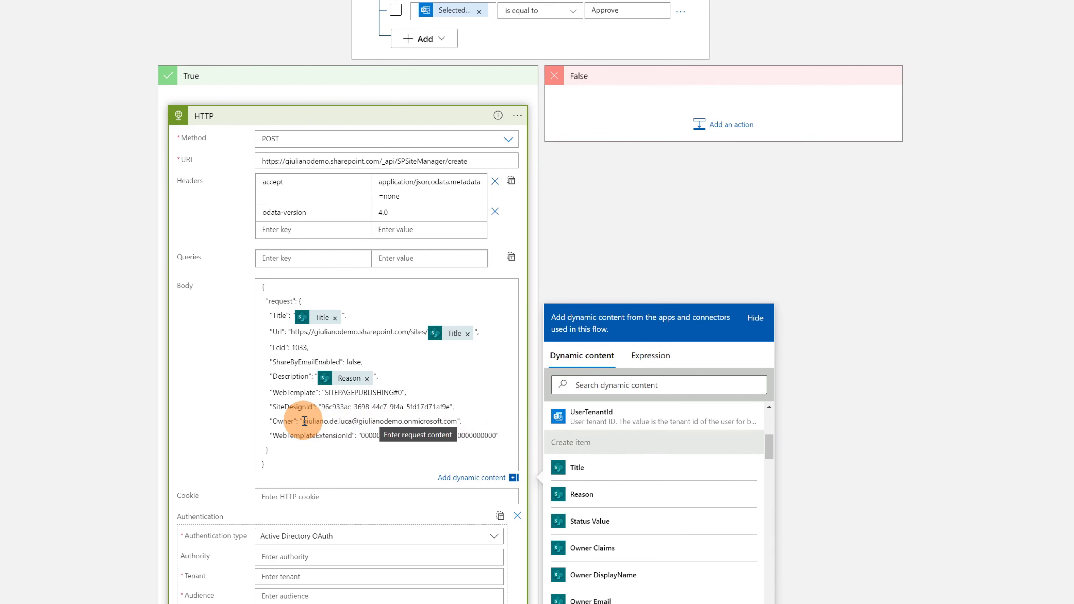
{"action": "scroll", "coordinate": [469, 419], "scroll_direction": "down", "scroll_amount": 4}
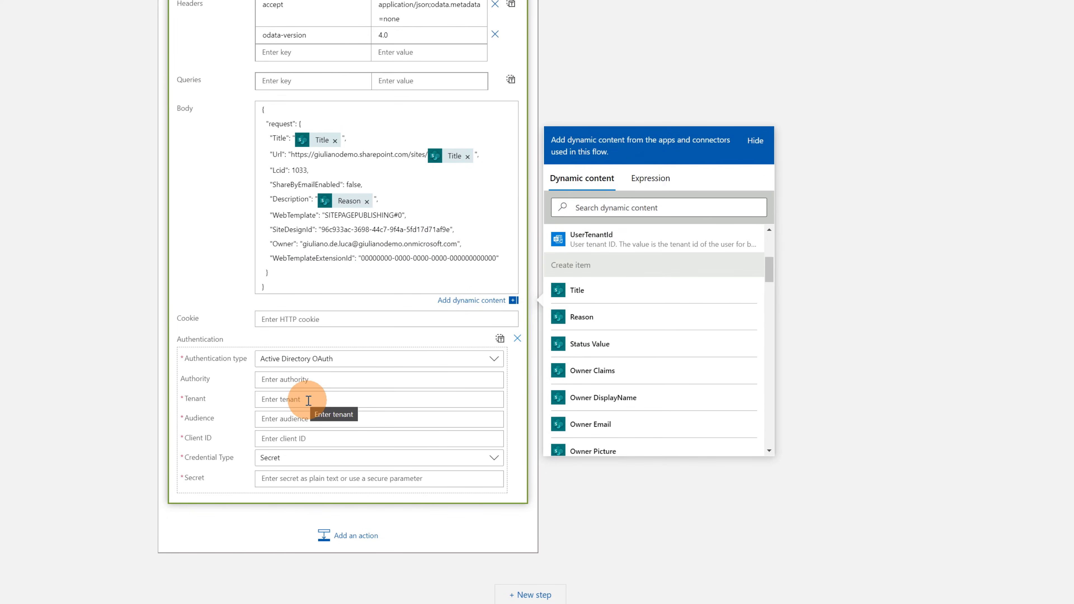
Copy the tenant ID from the notes into the Tenant field.
{"action": "left_click", "coordinate": [811, 603]}
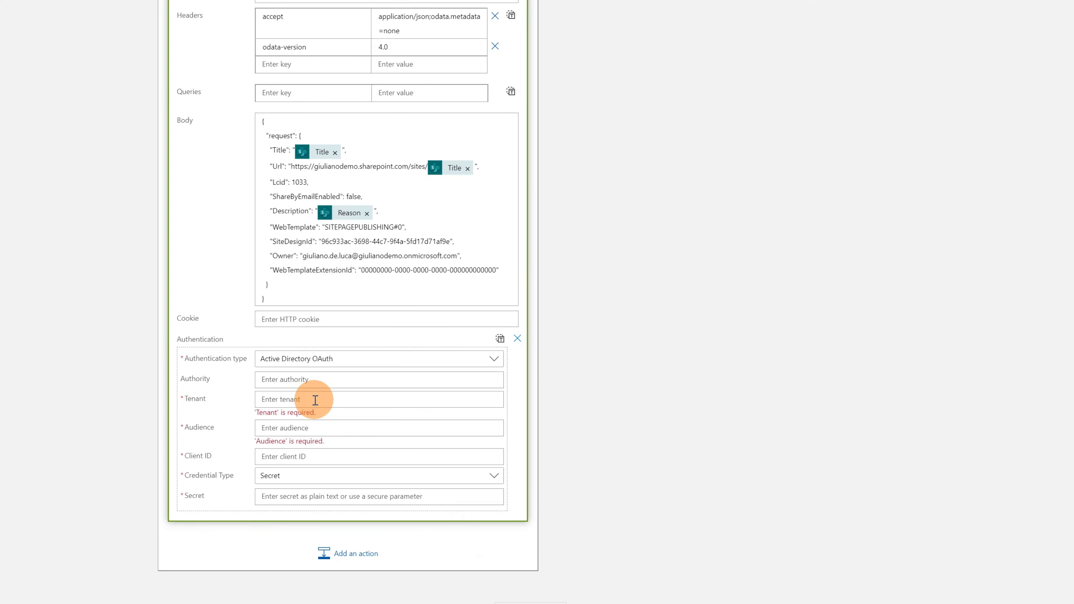
{"action": "left_click", "coordinate": [315, 399]}
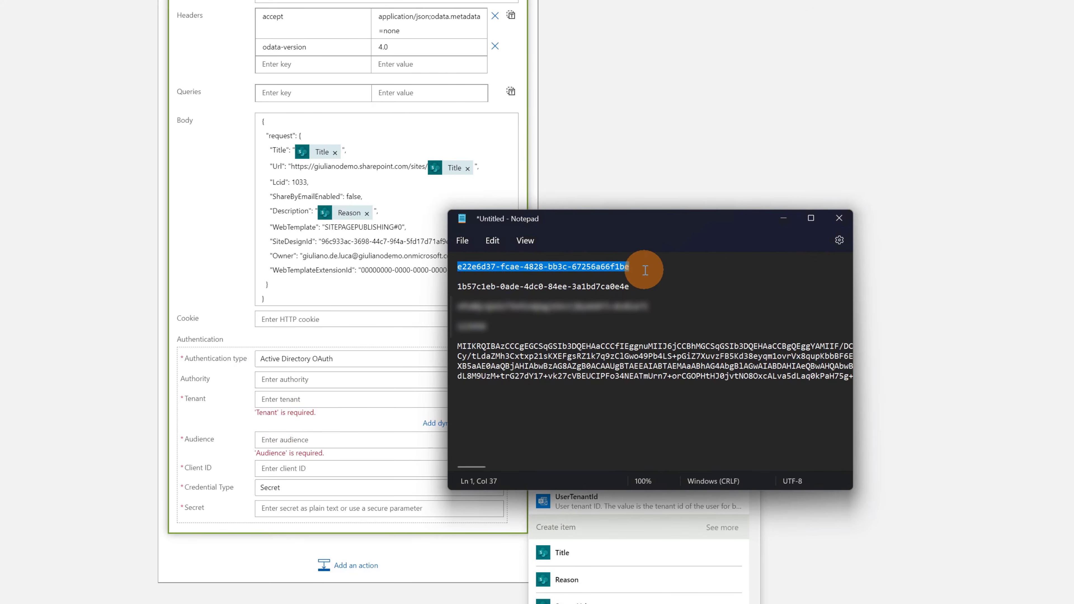
{"action": "left_click", "coordinate": [354, 400]}
{"action": "type", "text": "e22e6d37-fcae-4828-bb3c-67256a66f1be"}
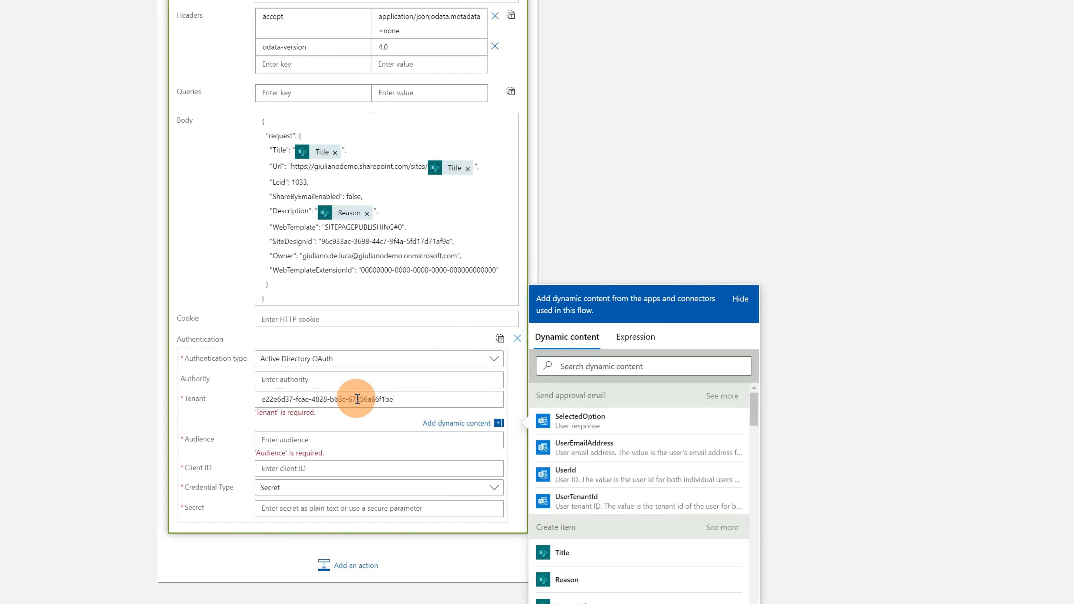
Paste the SharePoint root URL from clipboard history into the Audience field.
{"action": "left_click", "coordinate": [342, 441]}
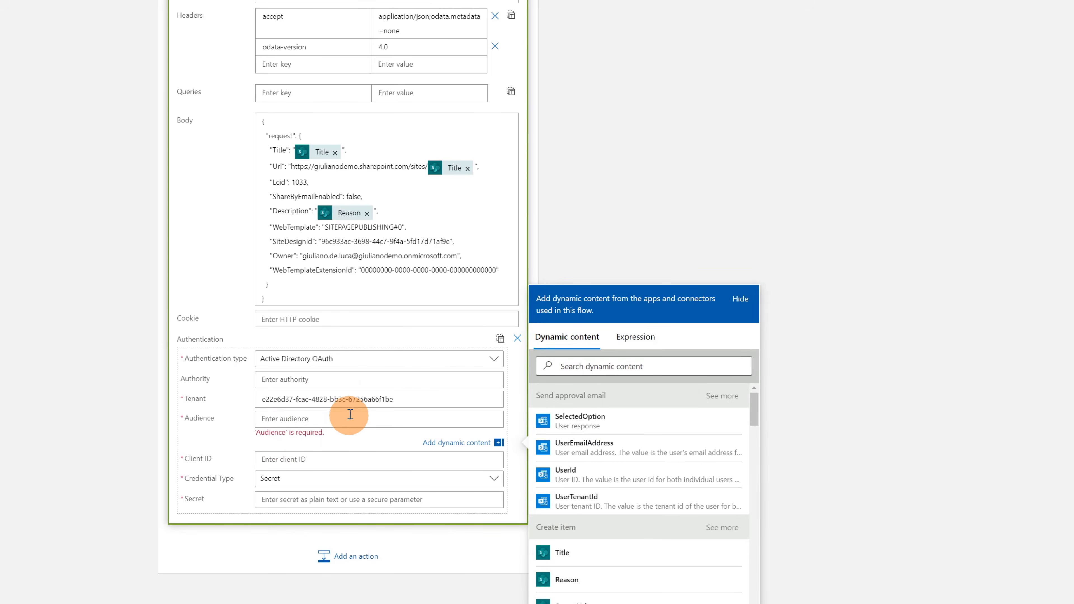
{"action": "key", "text": "super+v"}
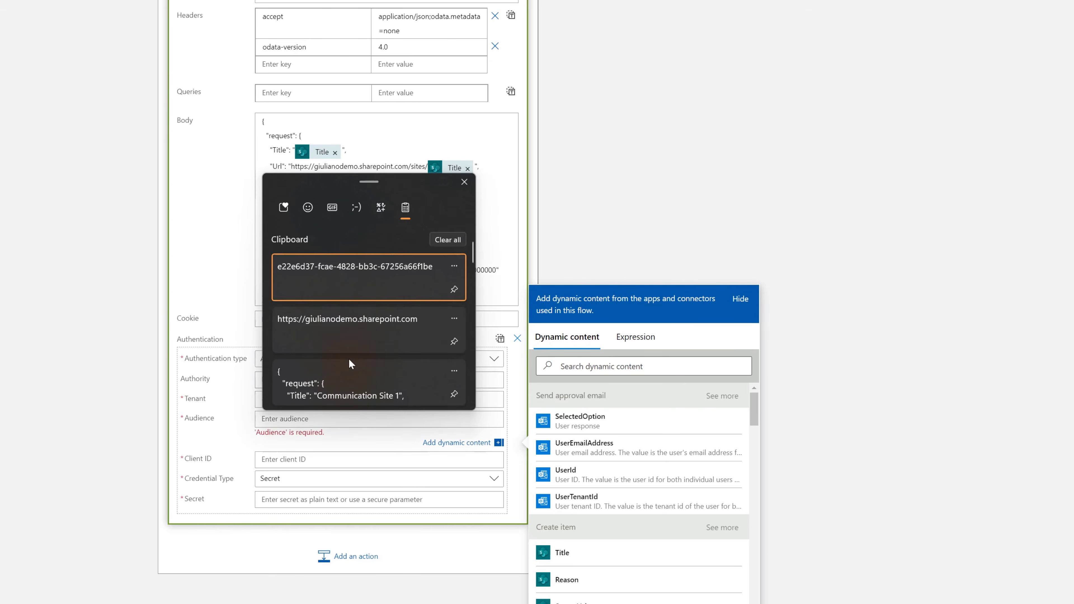
{"action": "left_click", "coordinate": [318, 326]}
{"action": "left_click", "coordinate": [306, 422]}
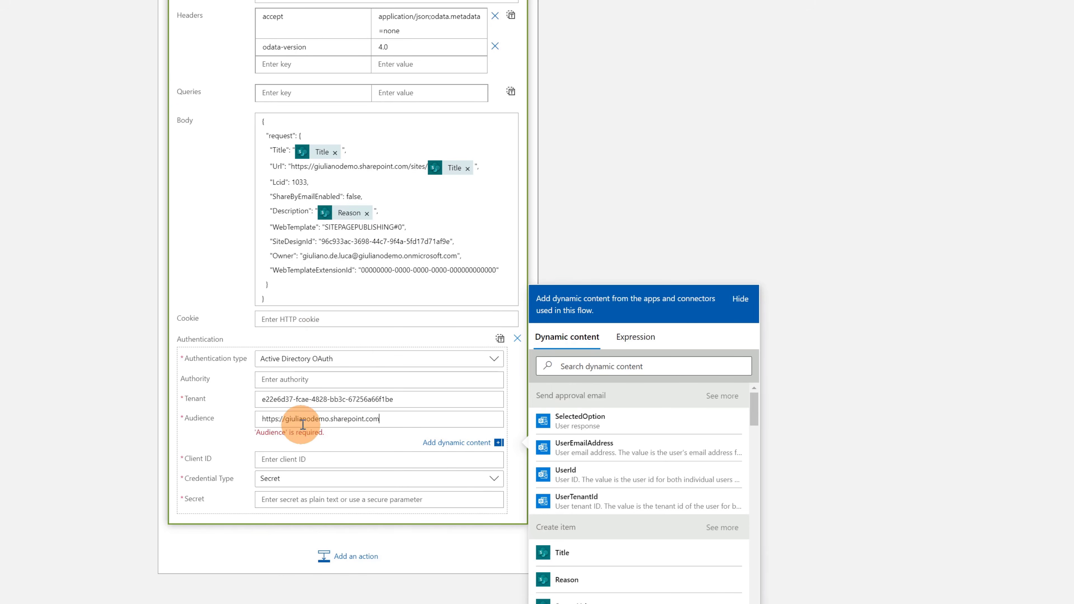
Copy the client ID from line 3 of the notes into the Client ID field.
{"action": "left_click", "coordinate": [342, 458]}
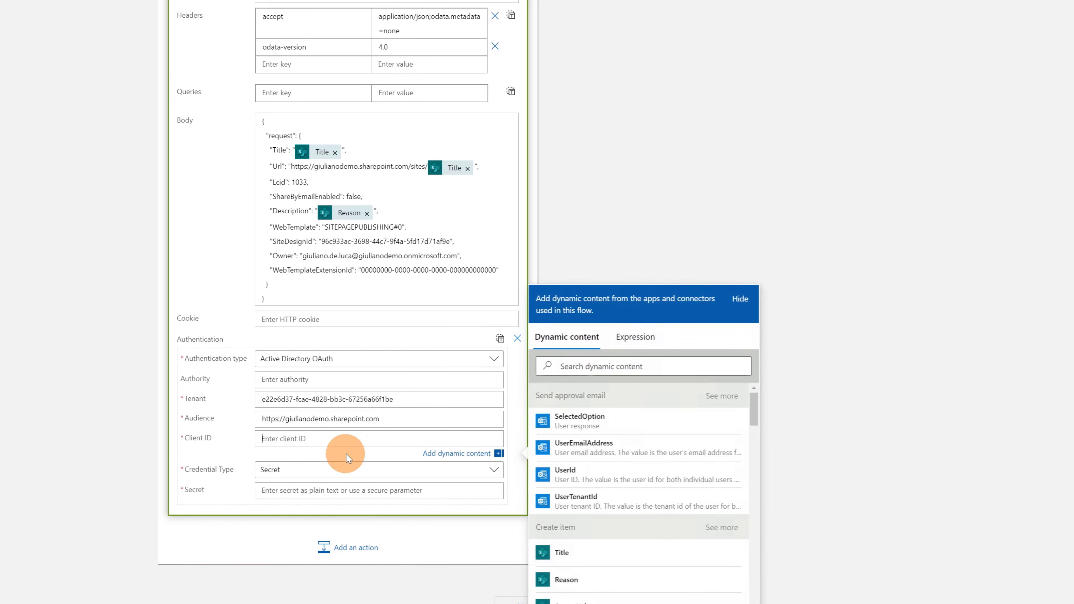
{"action": "key", "text": "alt+Tab"}
{"action": "left_click_drag", "start_coordinate": [629, 286], "coordinate": [457, 288]}
{"action": "key", "text": "ctrl+c"}
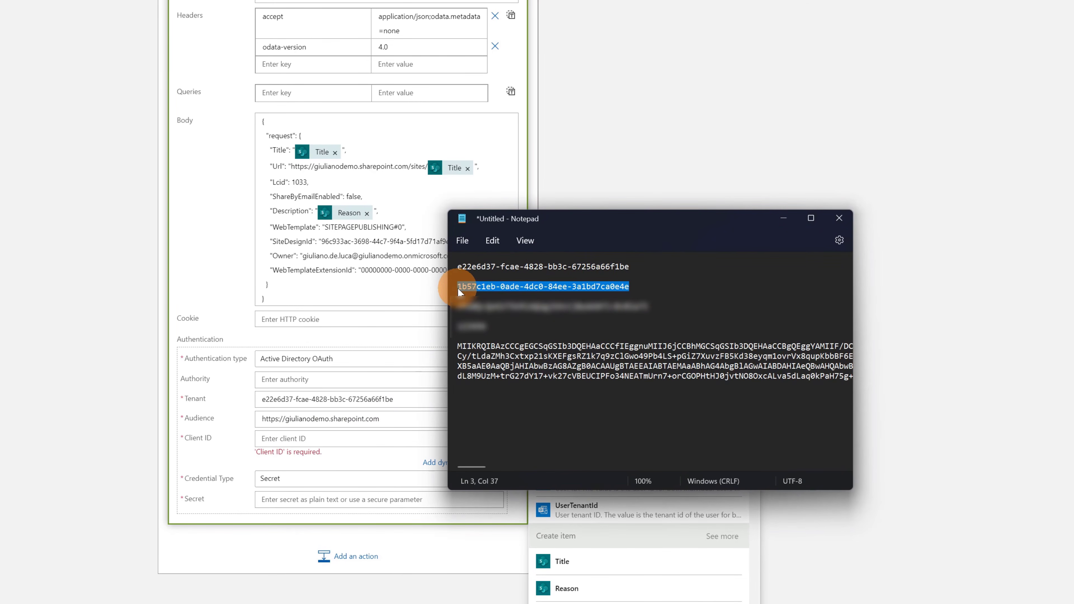
{"action": "left_click", "coordinate": [310, 436]}
{"action": "key", "text": "ctrl+v"}
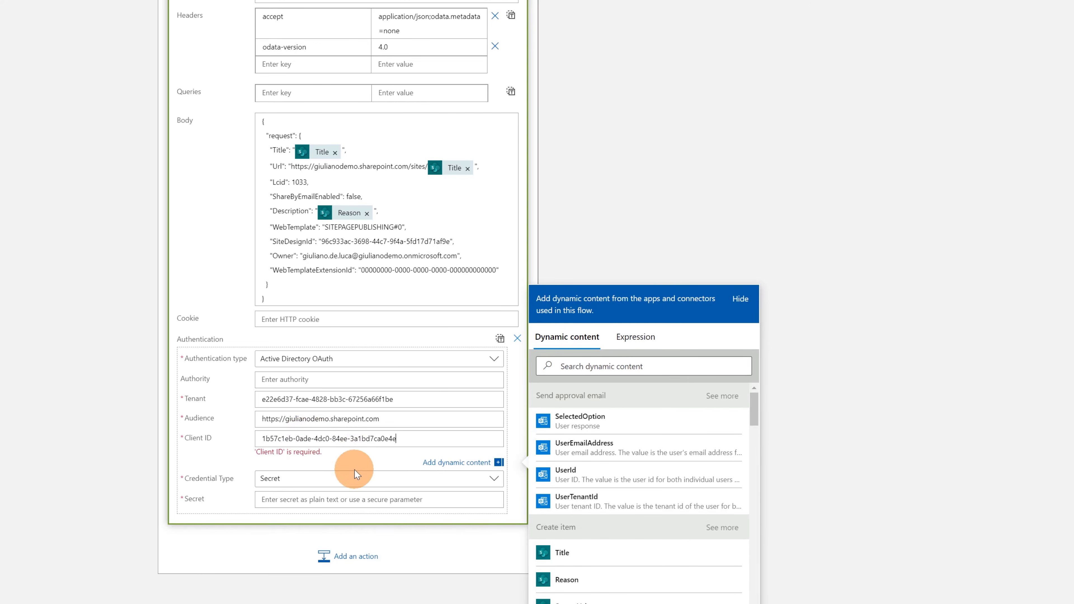
{"action": "left_click", "coordinate": [401, 485]}
{"action": "left_click", "coordinate": [333, 457]}
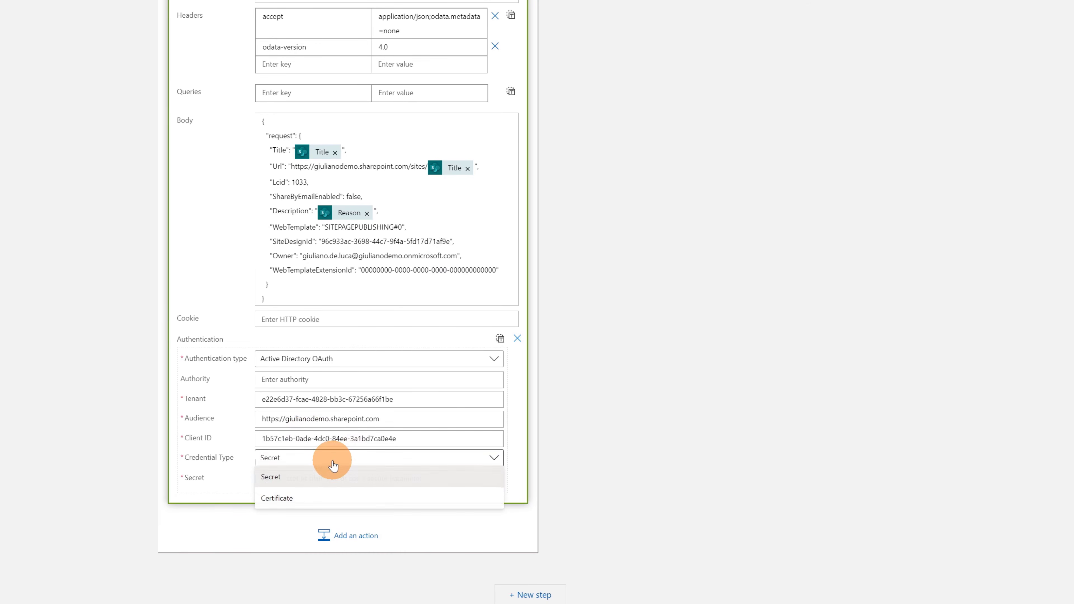
Try the Certificate credential type, pasting the certificate text into Pfx and starting the password.
{"action": "left_click", "coordinate": [281, 498]}
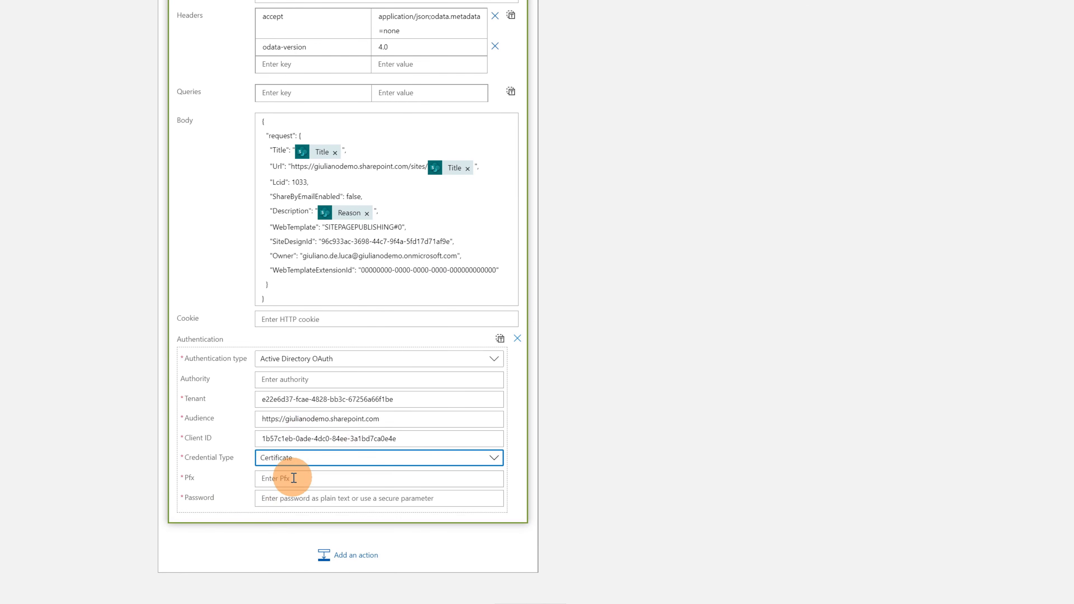
{"action": "left_click", "coordinate": [316, 479]}
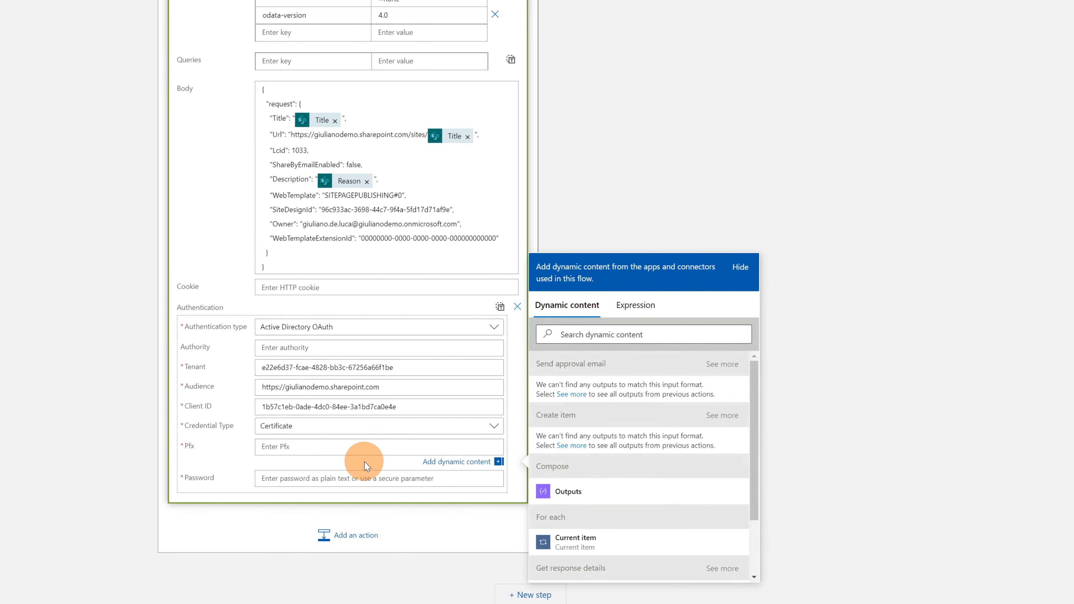
{"action": "key", "text": "alt+Tab"}
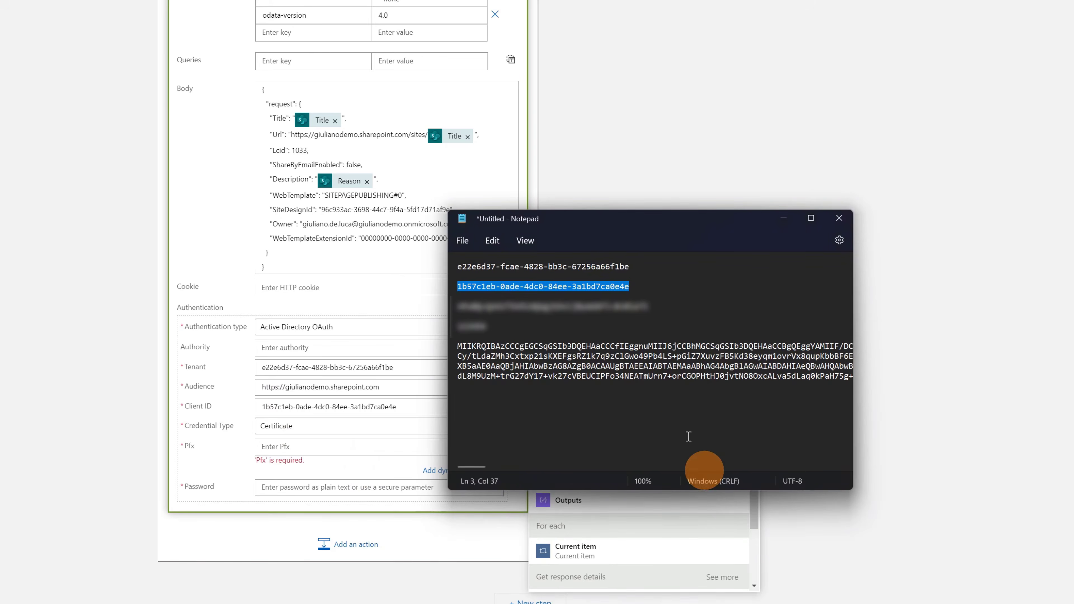
{"action": "left_click", "coordinate": [458, 344]}
{"action": "key", "text": "shift+Down"}
{"action": "key", "text": "shift+Down"}
{"action": "key", "text": "shift+Down"}
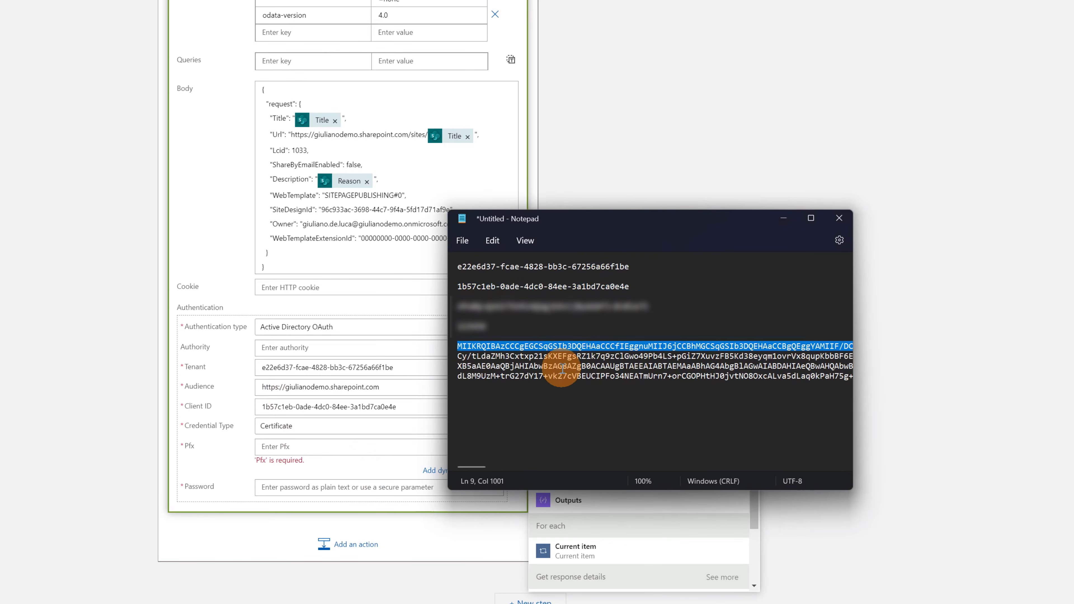
{"action": "key", "text": "ctrl+shift+Right"}
{"action": "key", "text": "ctrl+shift+Right"}
{"action": "key", "text": "ctrl+shift+Right"}
{"action": "key", "text": "ctrl+shift+Right"}
{"action": "key", "text": "ctrl+shift+Right"}
{"action": "key", "text": "ctrl+shift+Right"}
{"action": "key", "text": "ctrl+shift+Right"}
{"action": "key", "text": "ctrl+shift+Right"}
{"action": "key", "text": "ctrl+shift+Right"}
{"action": "key", "text": "ctrl+shift+Right"}
{"action": "key", "text": "ctrl+shift+Right"}
{"action": "key", "text": "ctrl+shift+Right"}
{"action": "key", "text": "ctrl+shift+Right"}
{"action": "key", "text": "ctrl+shift+Right"}
{"action": "key", "text": "ctrl+shift+Right"}
{"action": "key", "text": "ctrl+shift+Right"}
{"action": "key", "text": "ctrl+shift+Right"}
{"action": "key", "text": "ctrl+shift+Right"}
{"action": "key", "text": "ctrl+shift+Right"}
{"action": "key", "text": "ctrl+shift+Right"}
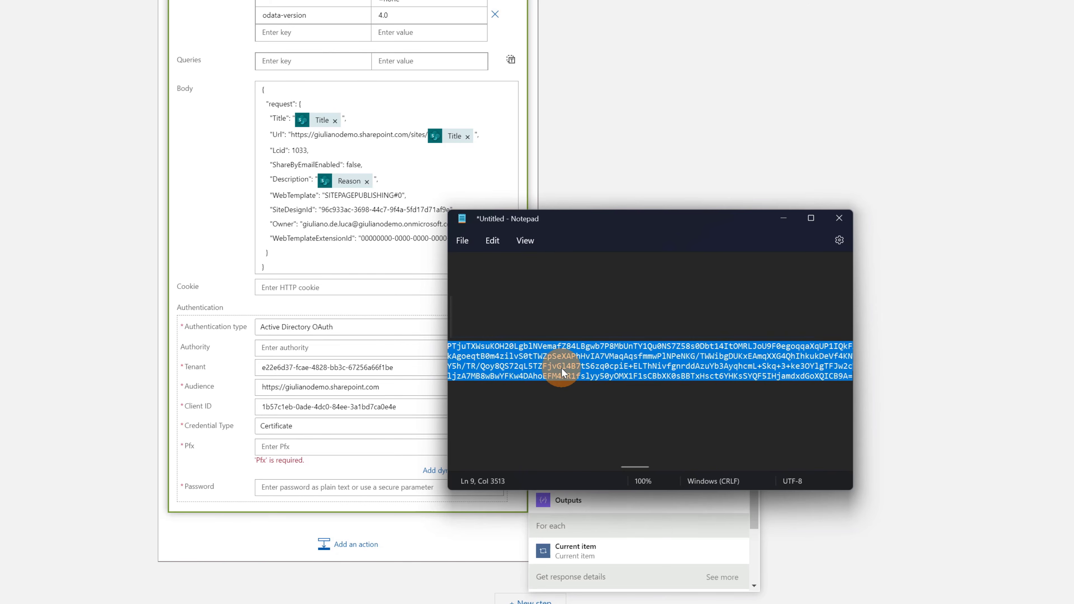
{"action": "left_click", "coordinate": [342, 446]}
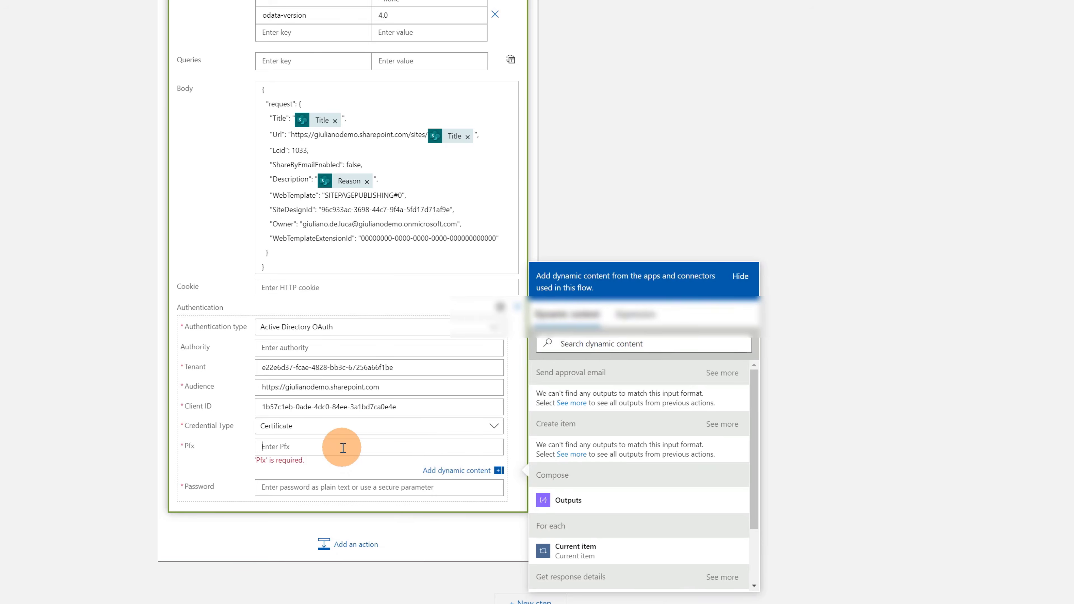
{"action": "key", "text": "ctrl+v"}
{"action": "scroll", "coordinate": [340, 447], "scroll_direction": "down", "scroll_amount": 10}
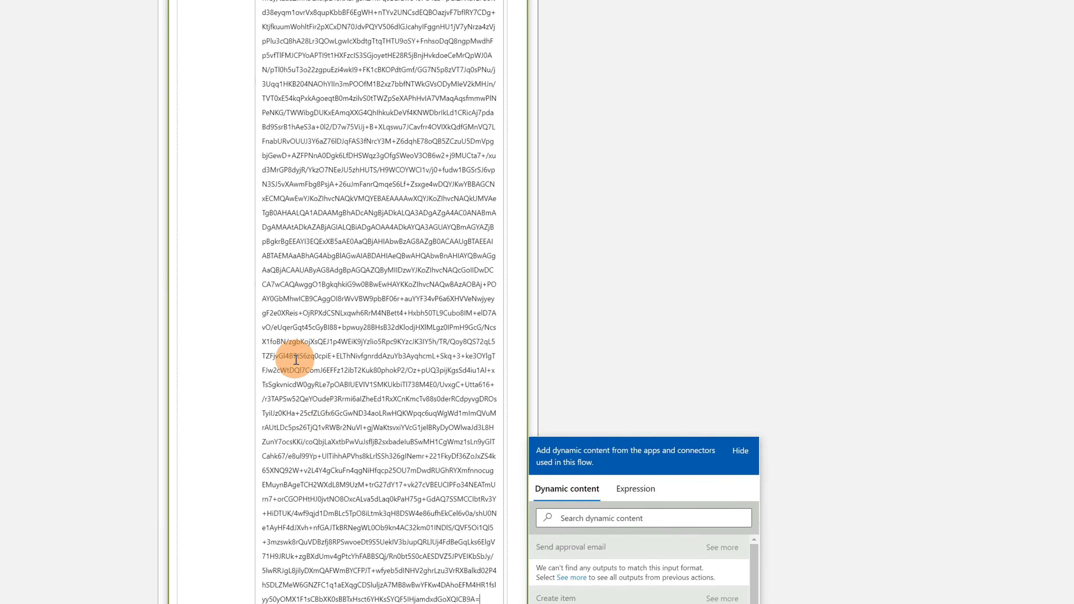
{"action": "left_click", "coordinate": [330, 477]}
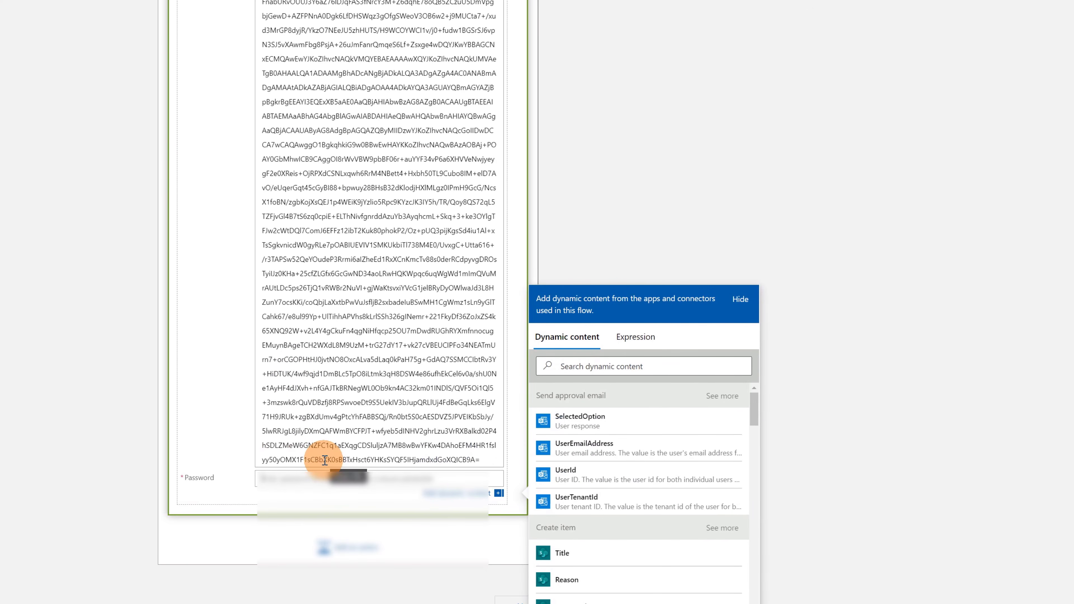
{"action": "type", "text": "Pa"}
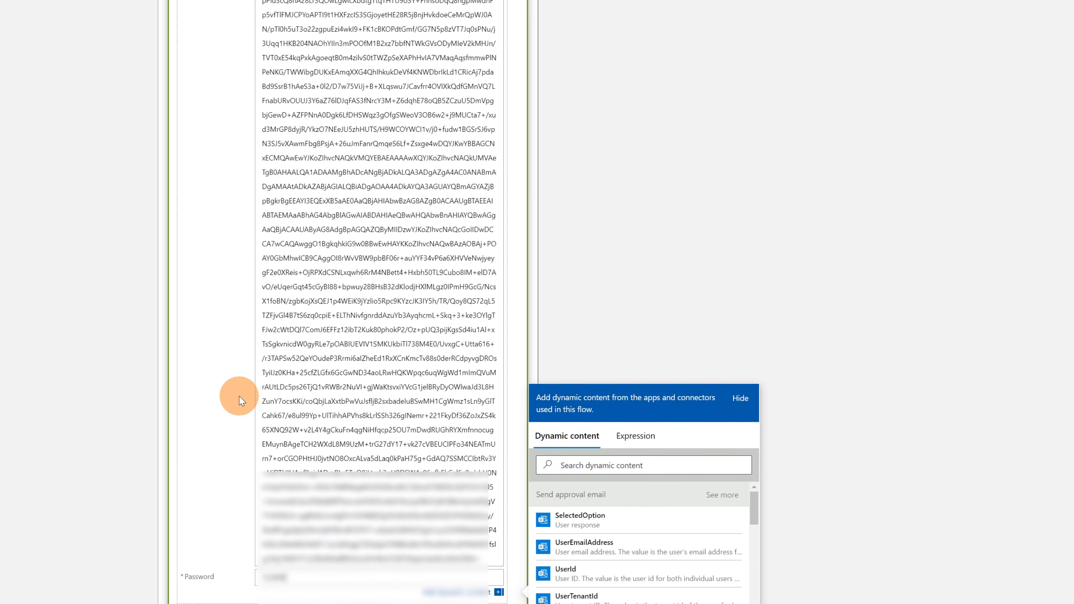
{"action": "scroll", "coordinate": [239, 400], "scroll_direction": "up", "scroll_amount": 10}
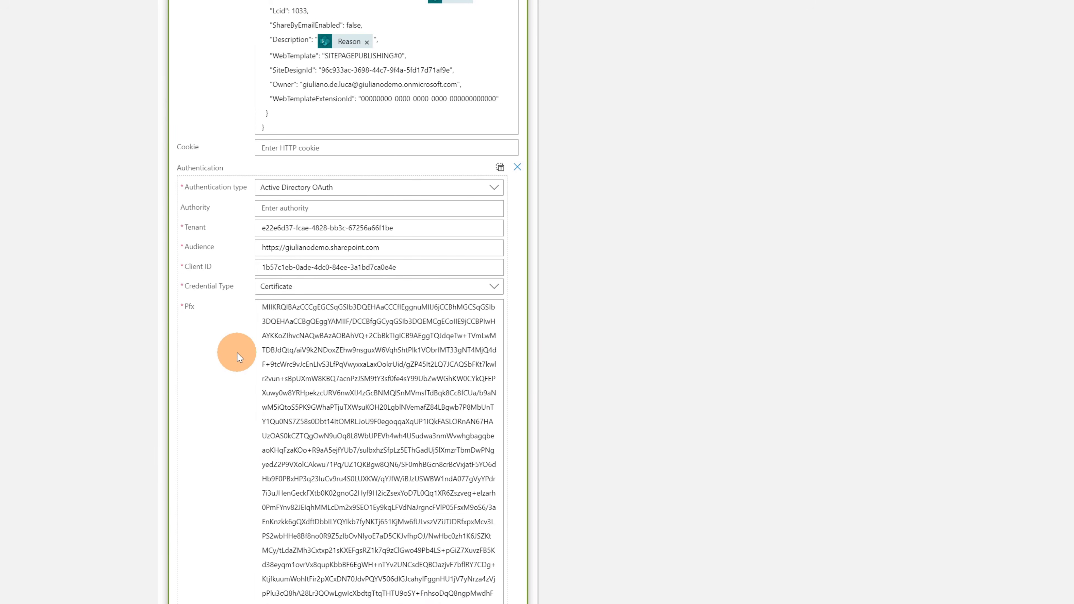
Switch the credential type to Secret and select the client secret in the notes.
{"action": "left_click", "coordinate": [305, 287]}
{"action": "left_click", "coordinate": [290, 304]}
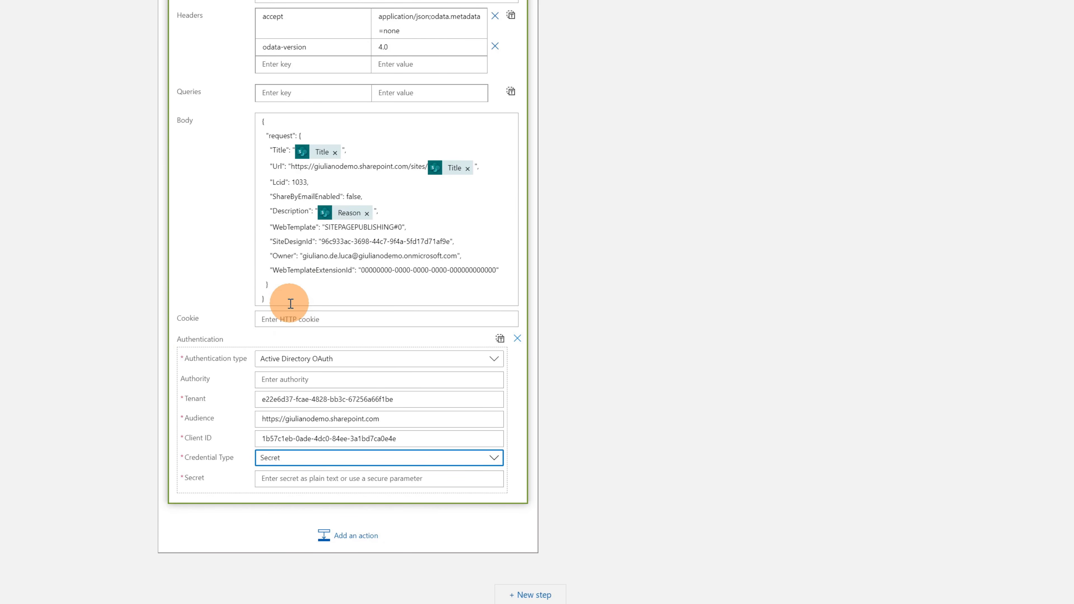
{"action": "left_click", "coordinate": [341, 476]}
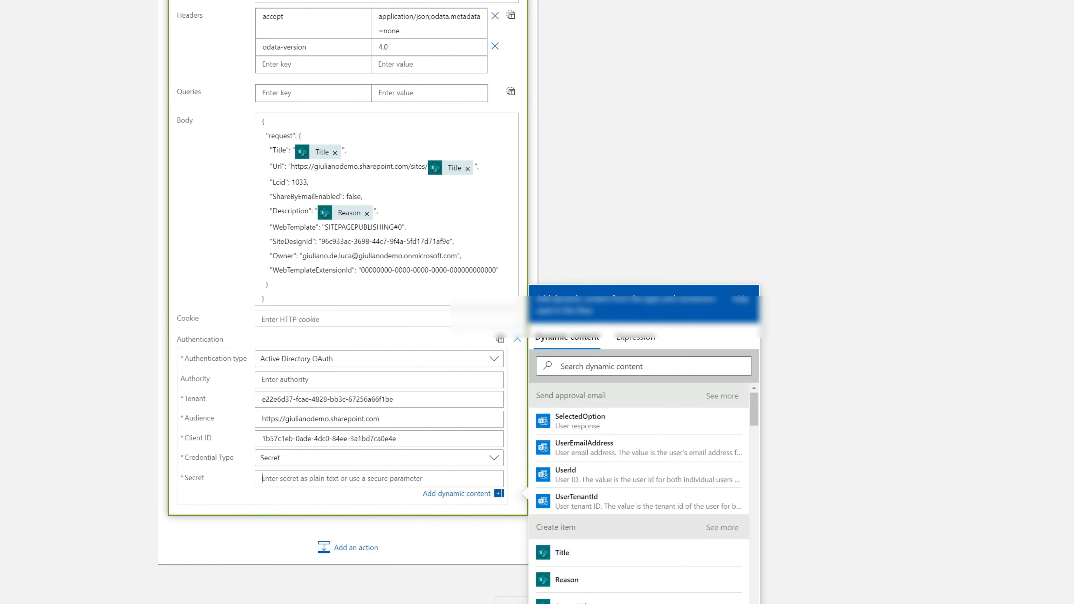
{"action": "key", "text": "alt+Tab"}
{"action": "left_click", "coordinate": [611, 354]}
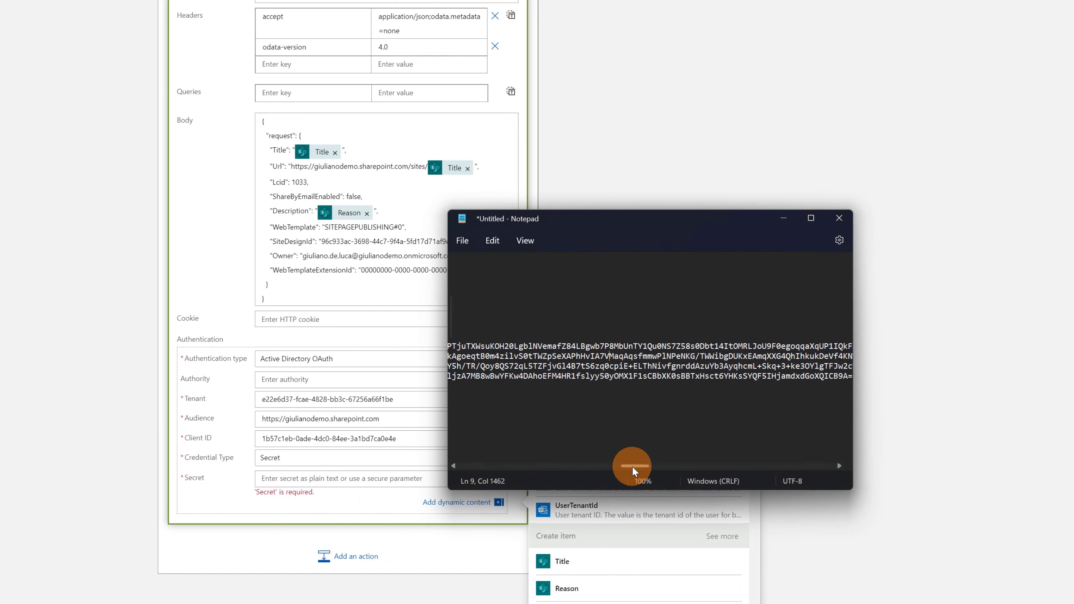
{"action": "left_click_drag", "start_coordinate": [633, 467], "coordinate": [448, 465]}
{"action": "left_click_drag", "start_coordinate": [651, 304], "coordinate": [457, 306]}
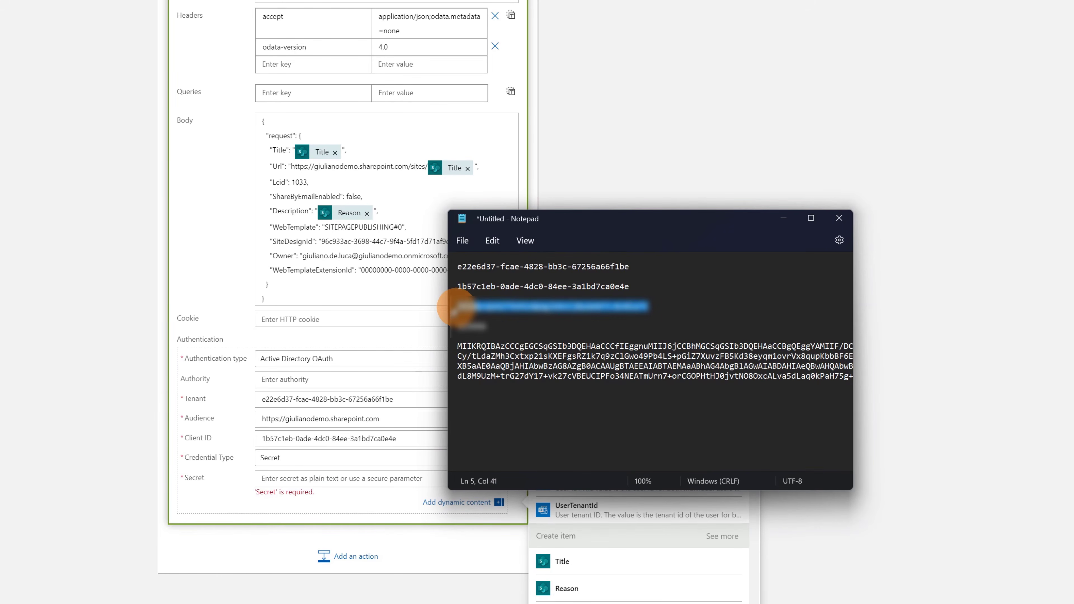
Paste the client secret into the Secret field.
{"action": "left_click", "coordinate": [341, 442]}
{"action": "left_click", "coordinate": [334, 458]}
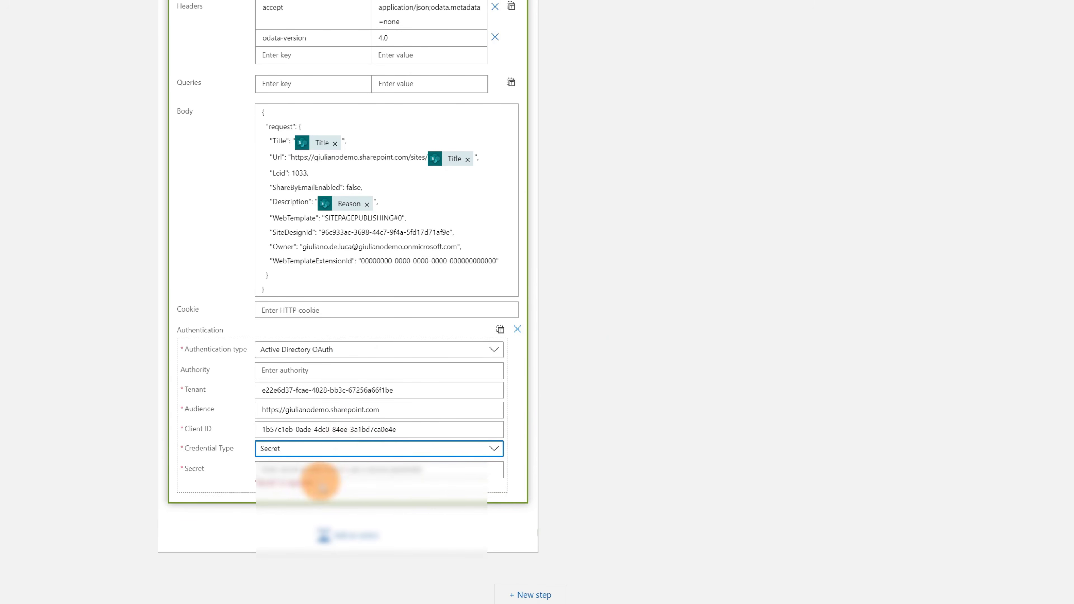
{"action": "left_click", "coordinate": [266, 469]}
{"action": "key", "text": "ctrl+v"}
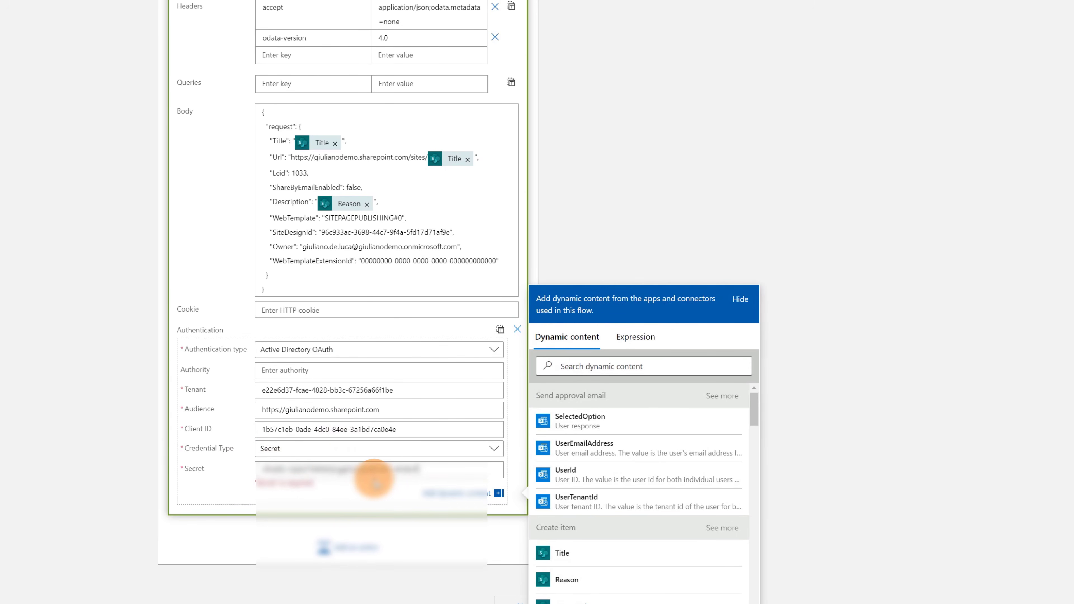
{"action": "left_click", "coordinate": [228, 492]}
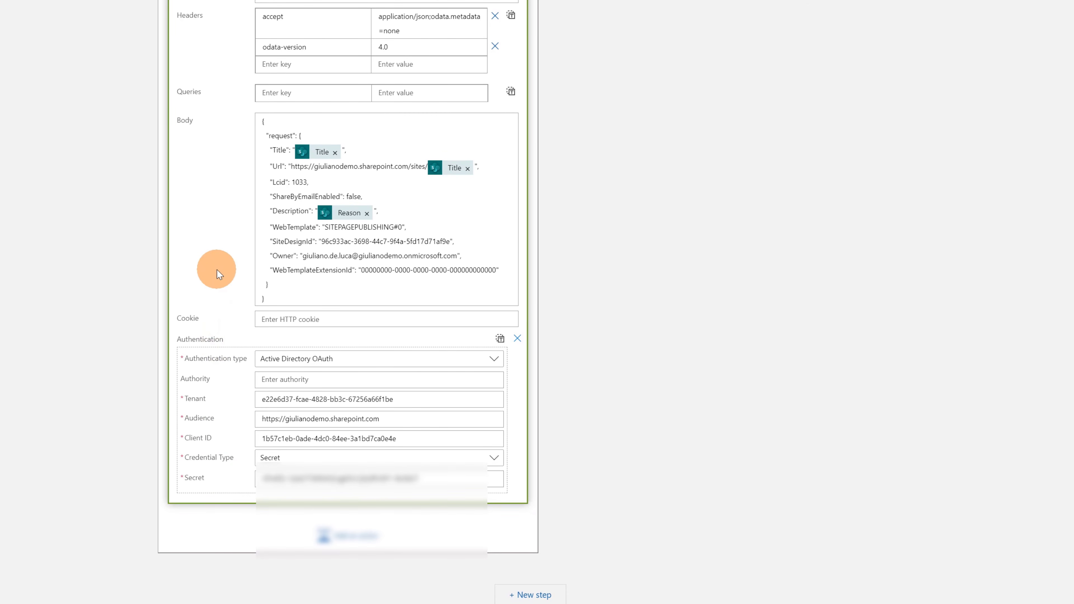
{"action": "scroll", "coordinate": [219, 275], "scroll_direction": "up", "scroll_amount": 1}
{"action": "scroll", "coordinate": [219, 275], "scroll_direction": "up", "scroll_amount": 3}
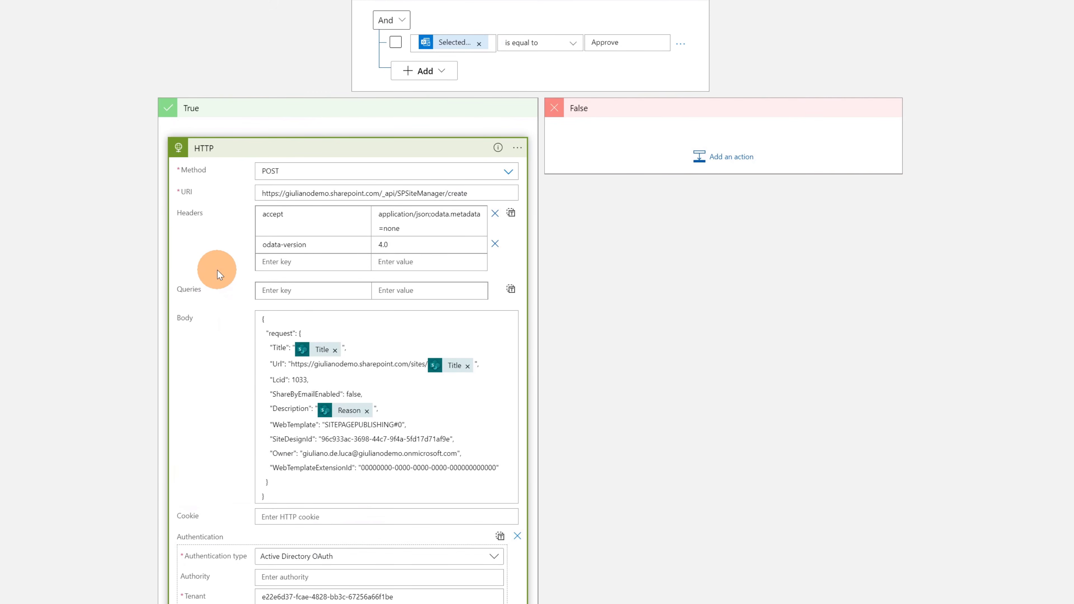
{"action": "scroll", "coordinate": [219, 275], "scroll_direction": "down", "scroll_amount": 2}
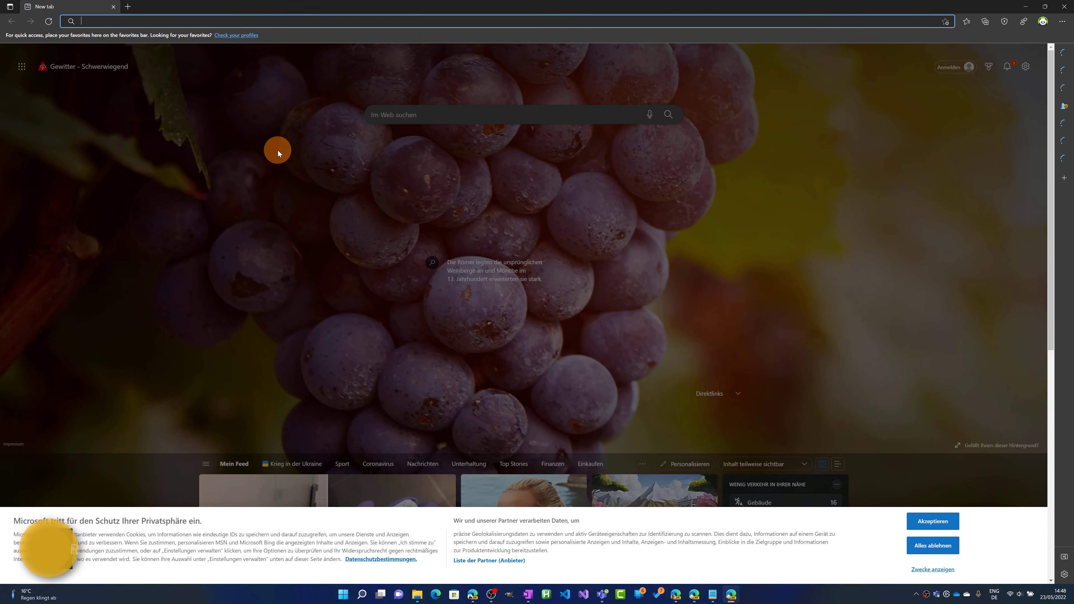
Load the forms.office.com/r/UXJDhshZZ request form link in the new tab.
{"action": "type", "text": "https://forms.office.com/r/iJXJDhxhZZ"}
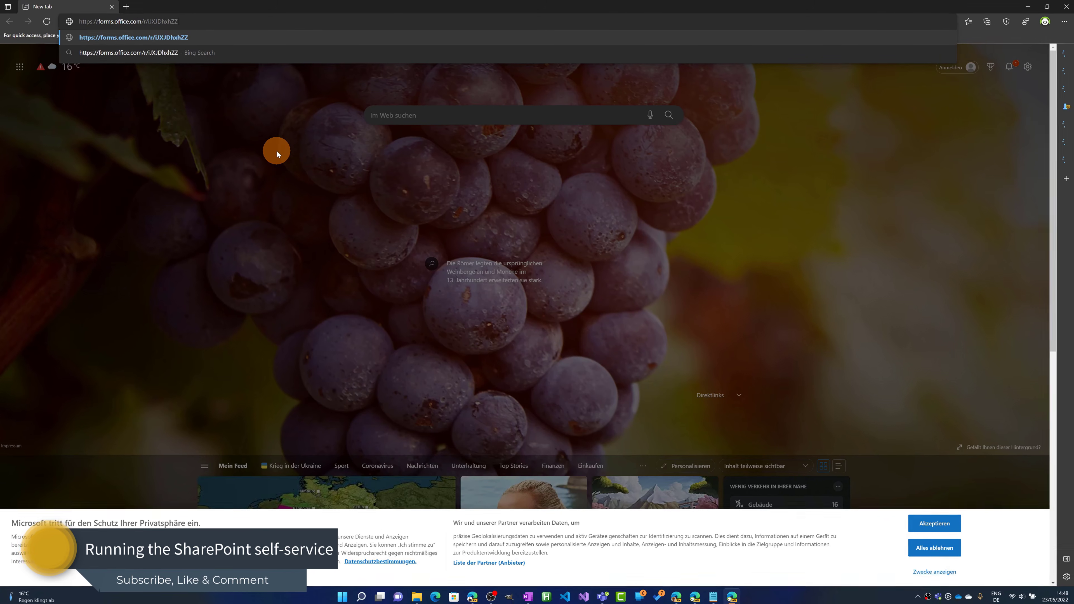
{"action": "key", "text": "Return"}
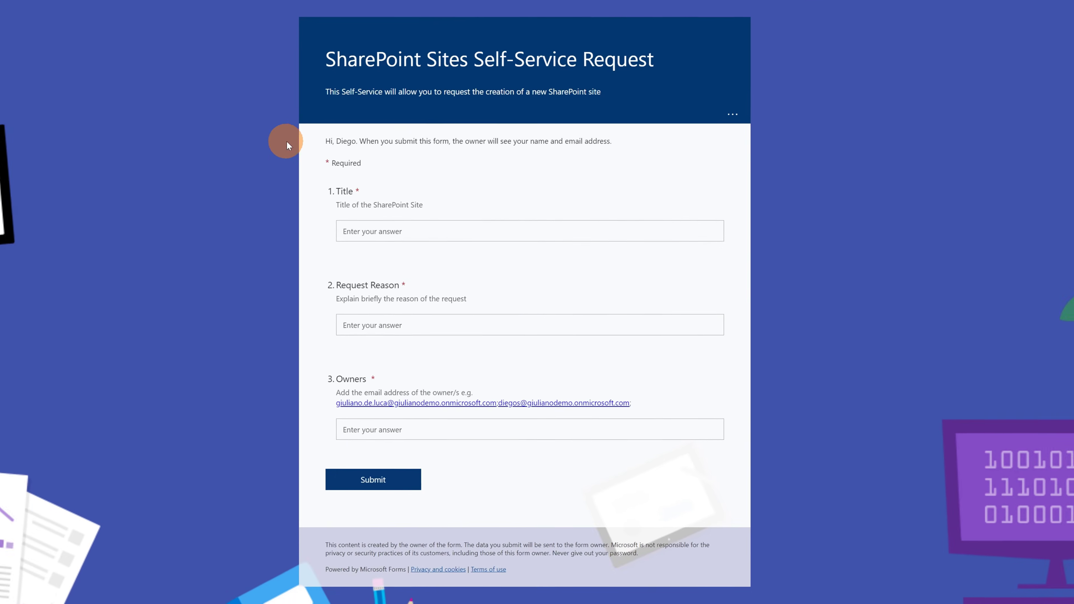
Enter 'Global HR' as Title and 'The official Global HR portal of the company' as the reason.
{"action": "left_click", "coordinate": [467, 236]}
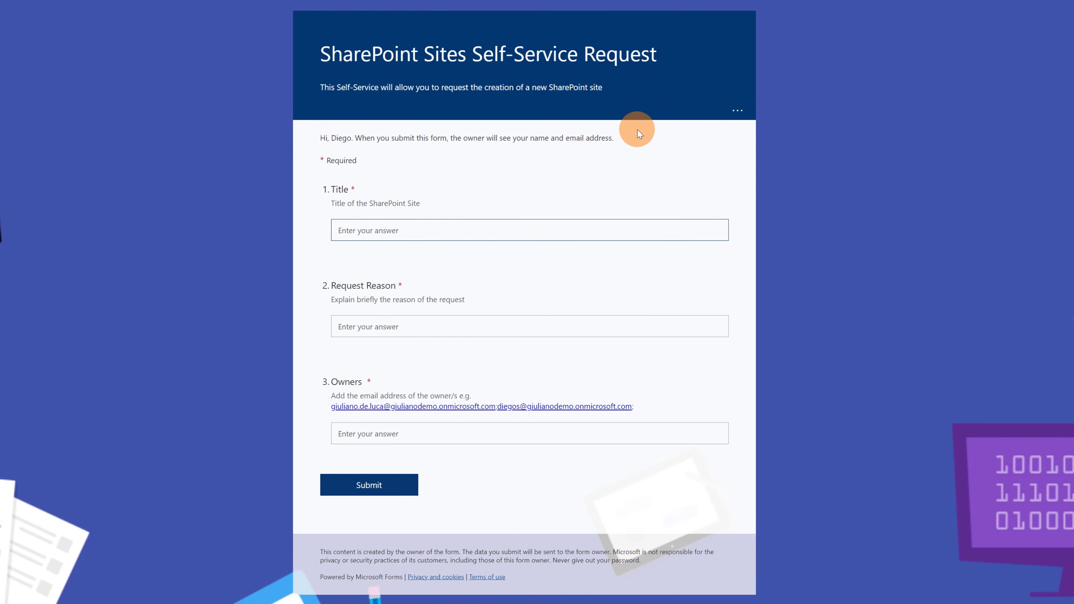
{"action": "type", "text": "Global "}
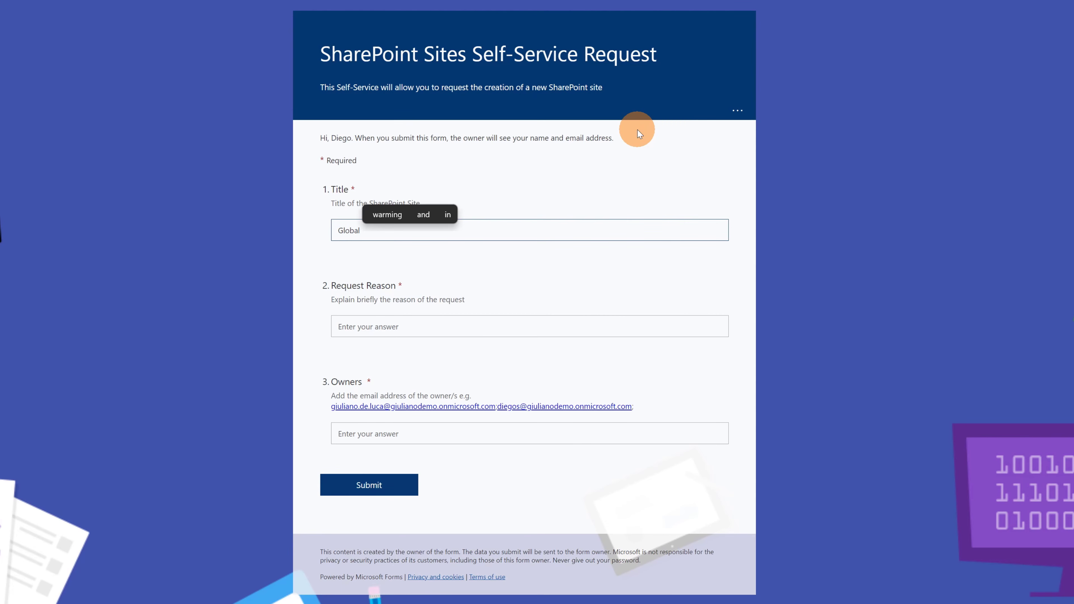
{"action": "type", "text": "HR"}
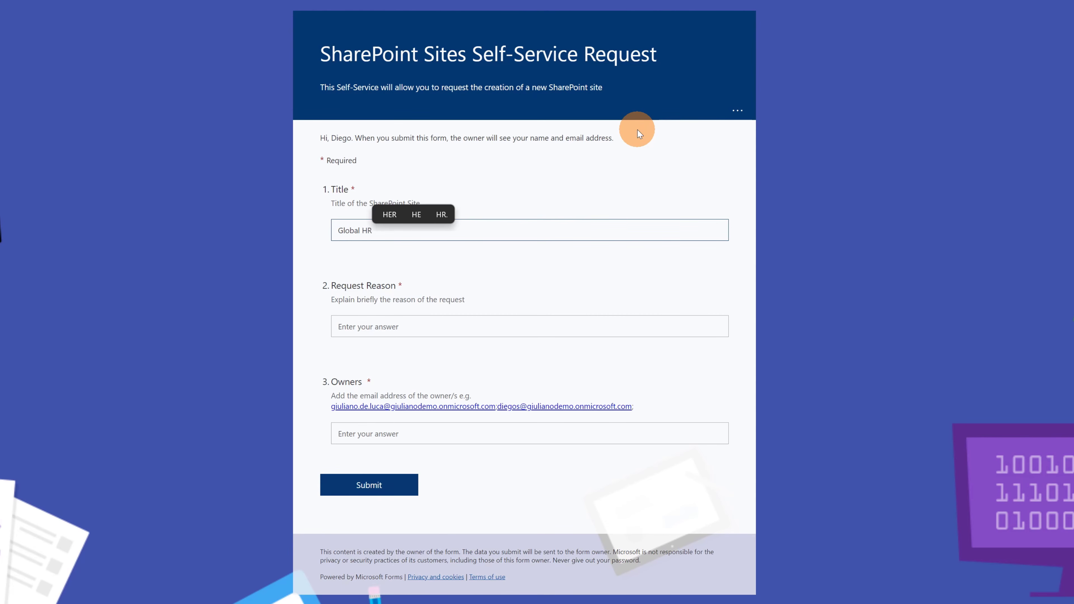
{"action": "key", "text": "Tab"}
{"action": "type", "text": "The official Global HR portal of the company"}
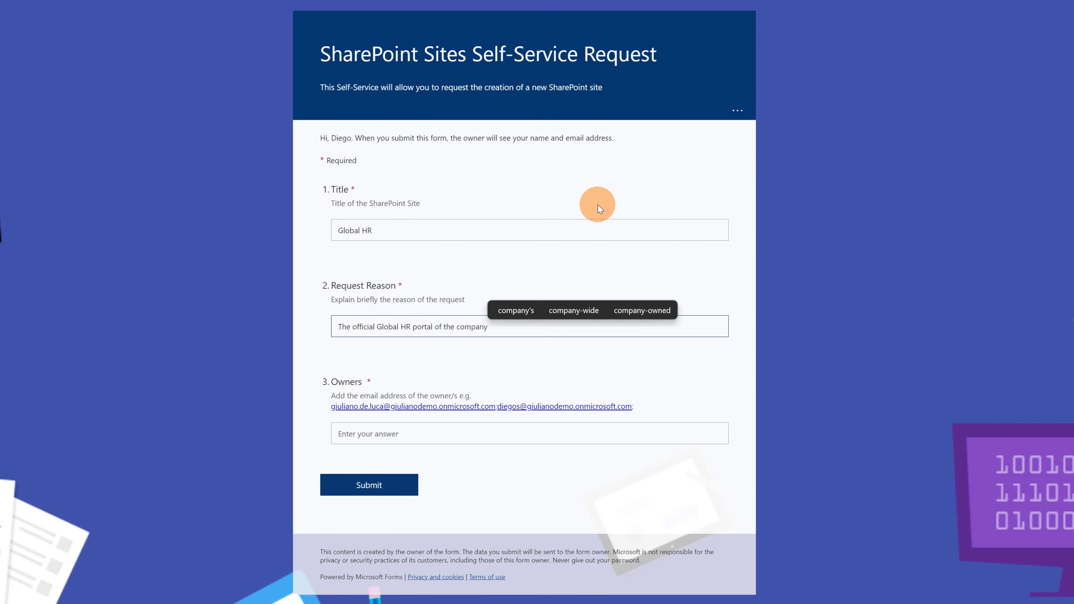
Copy the example owner e-mail from the hint into Owners and submit the request.
{"action": "left_click", "coordinate": [446, 433]}
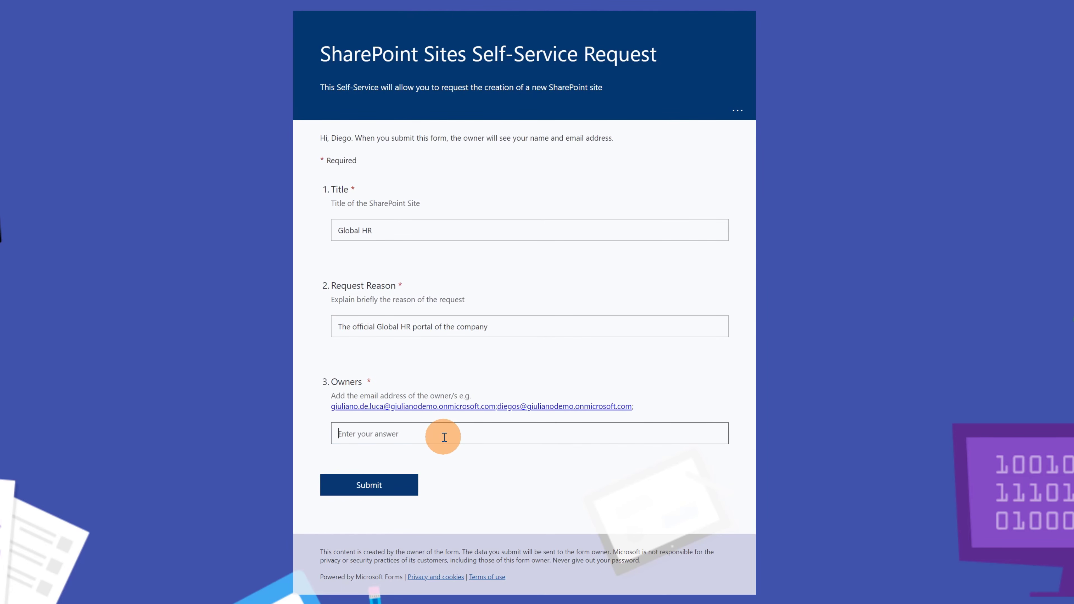
{"action": "left_click_drag", "start_coordinate": [330, 407], "coordinate": [495, 409]}
{"action": "key", "text": "ctrl+c"}
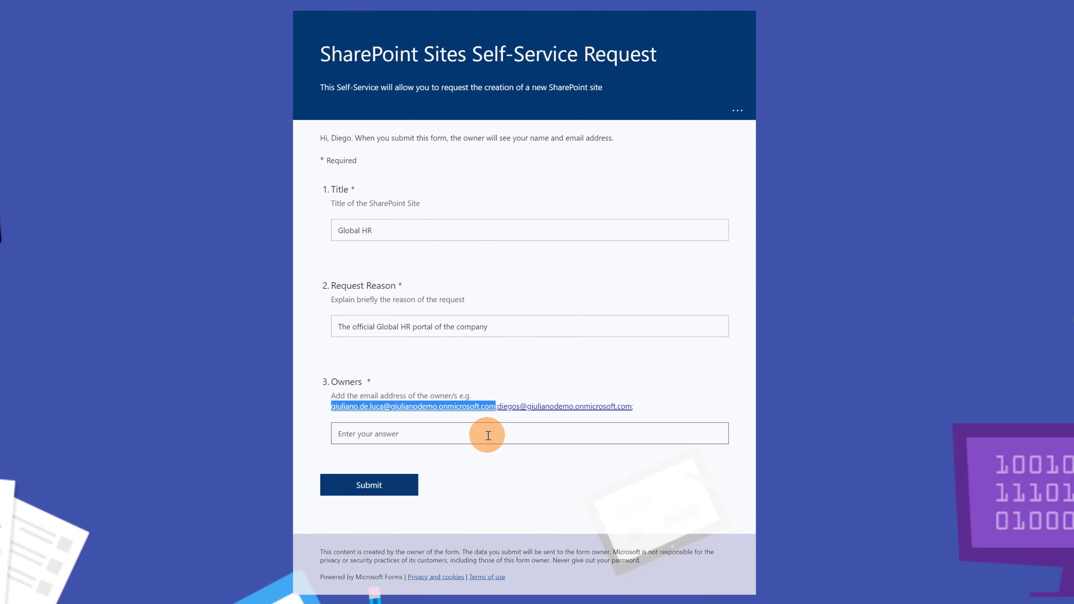
{"action": "left_click", "coordinate": [492, 435]}
{"action": "key", "text": "ctrl+v"}
{"action": "left_click", "coordinate": [490, 468]}
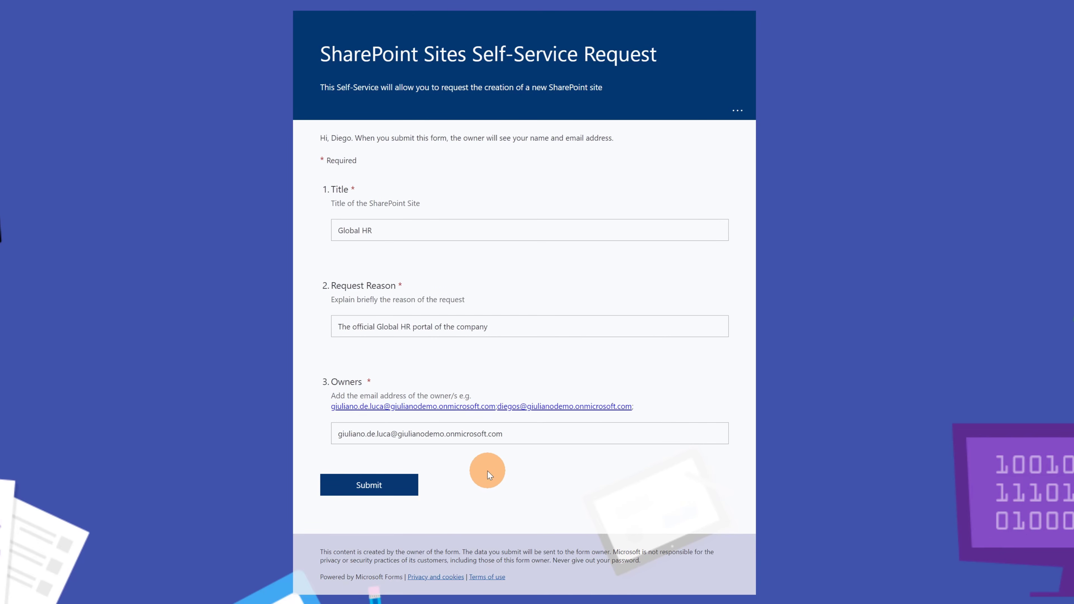
{"action": "left_click", "coordinate": [401, 491]}
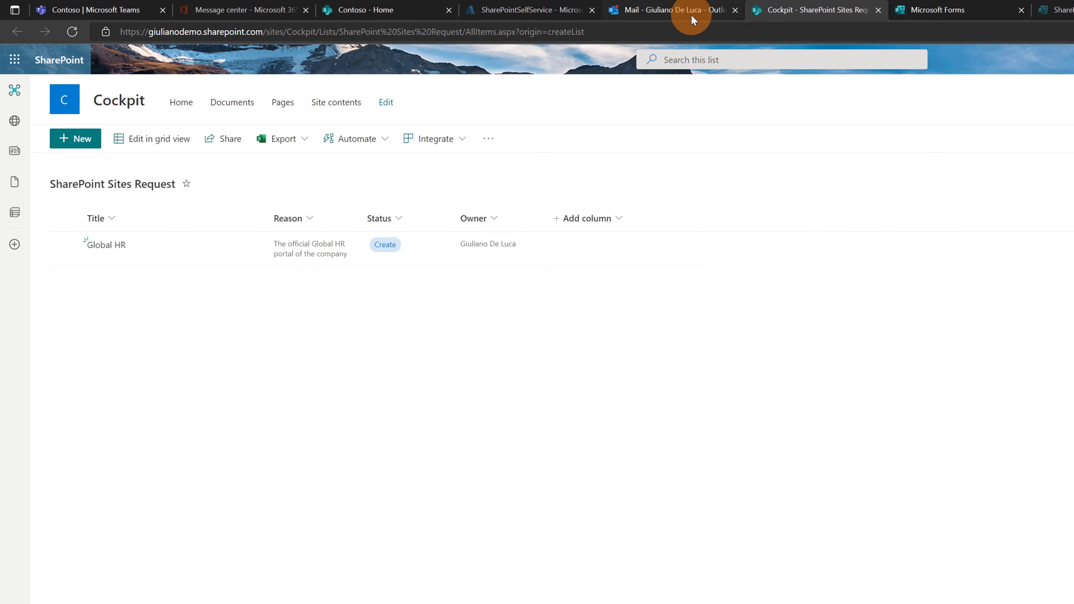
Switch to the Mail tab to view the inbox.
{"action": "left_click", "coordinate": [678, 9]}
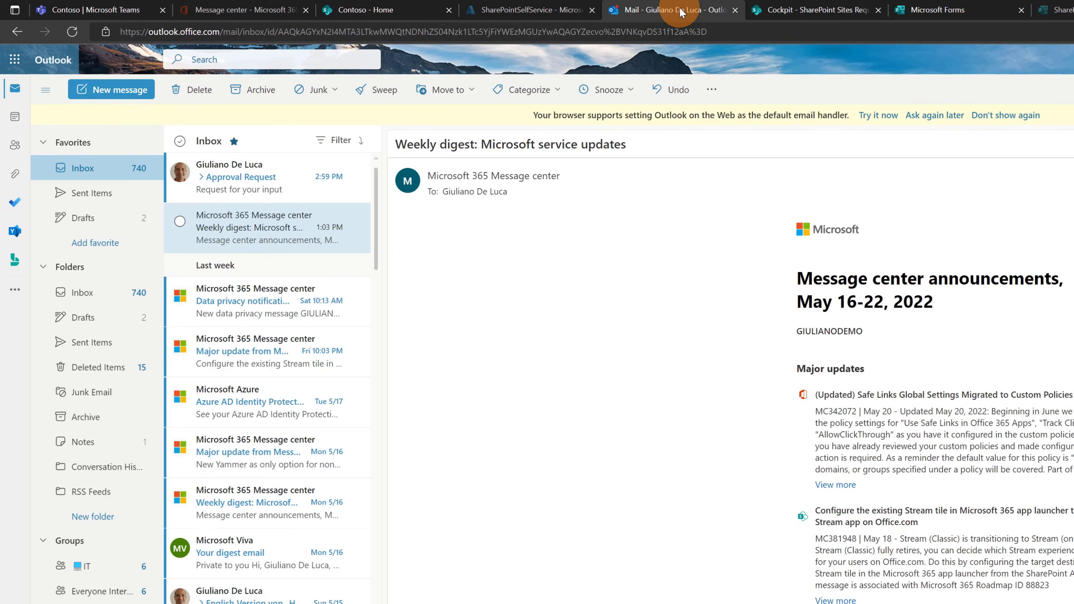
Open the Approval Request e-mail and approve the Global HR site request.
{"action": "left_click", "coordinate": [252, 195]}
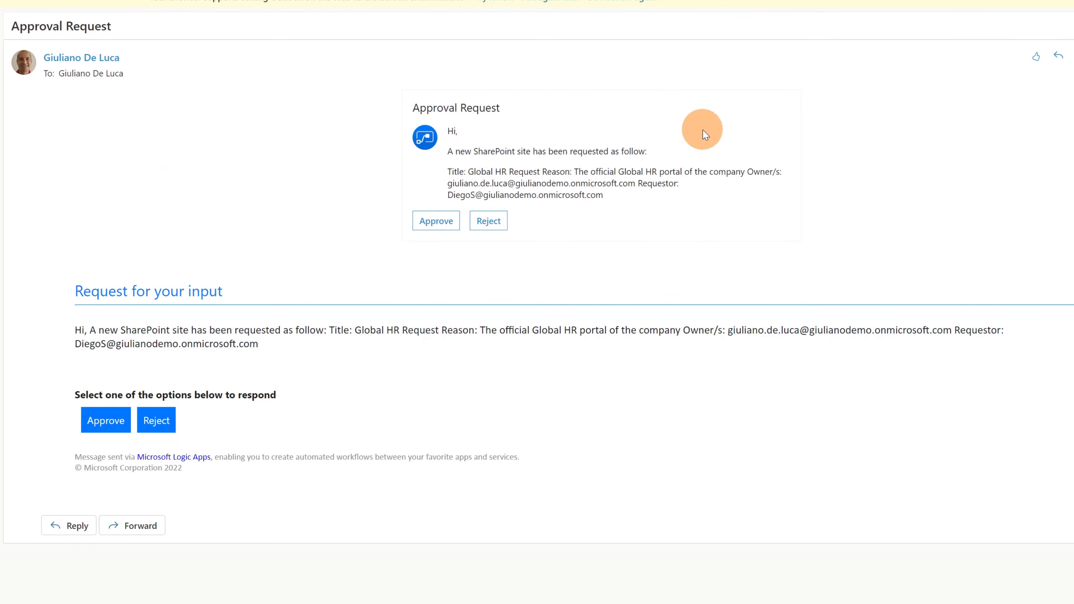
{"action": "left_click", "coordinate": [436, 224]}
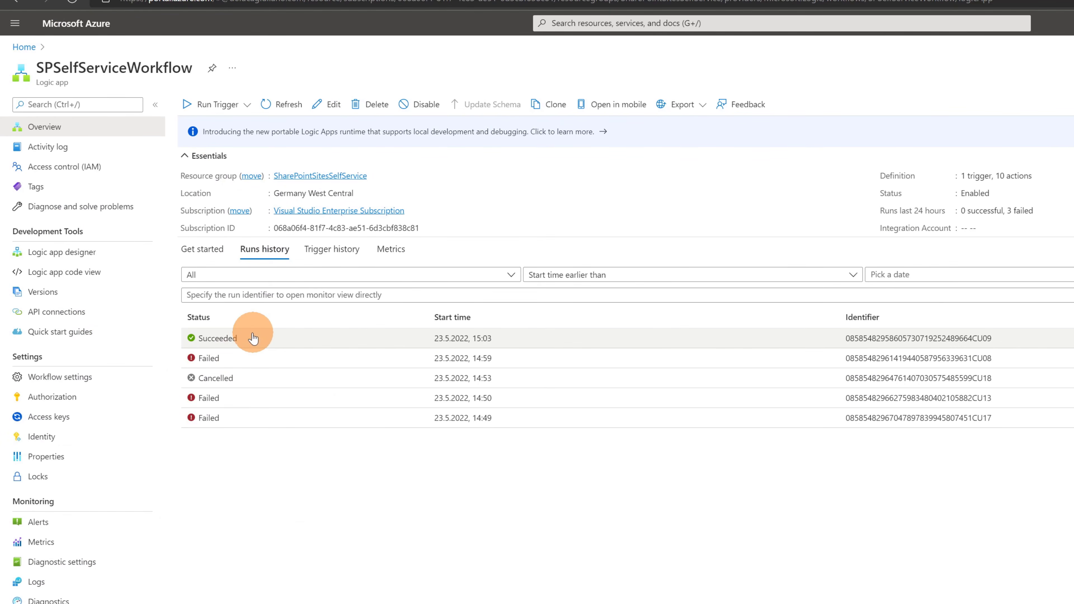
Open the latest successful run, expand the HTTP action and select the new site's URL.
{"action": "left_click", "coordinate": [244, 344]}
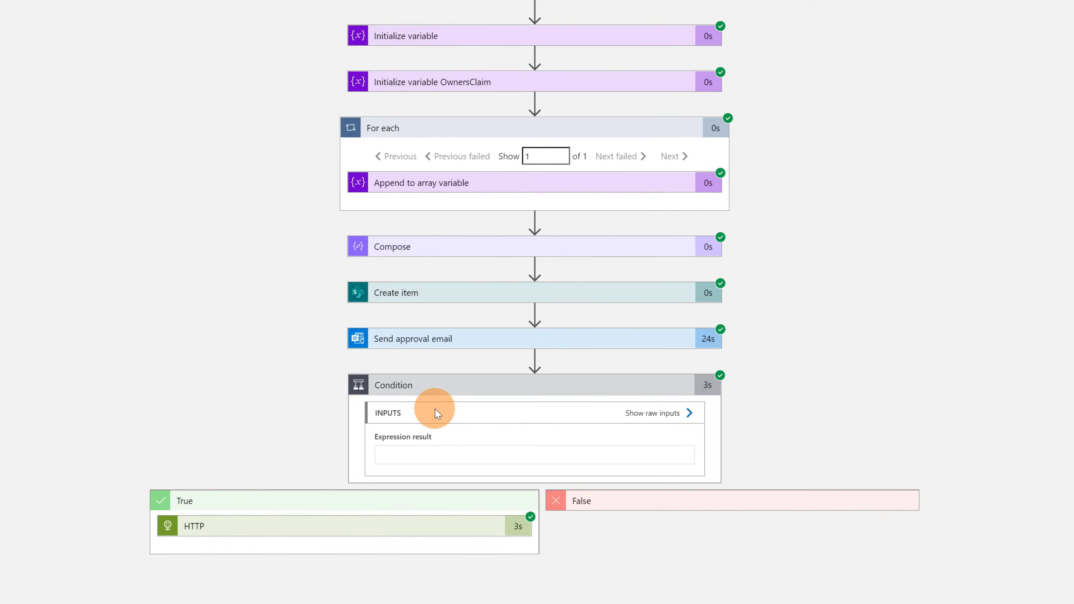
{"action": "left_click", "coordinate": [316, 529]}
{"action": "scroll", "coordinate": [283, 396], "scroll_direction": "down", "scroll_amount": 7}
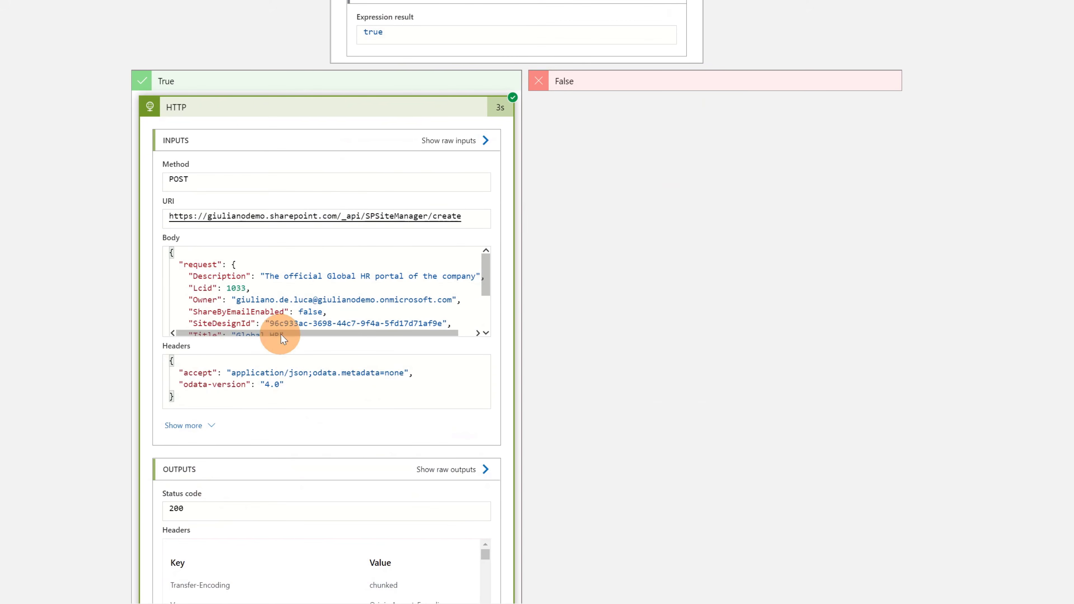
{"action": "scroll", "coordinate": [335, 223], "scroll_direction": "down", "scroll_amount": 5}
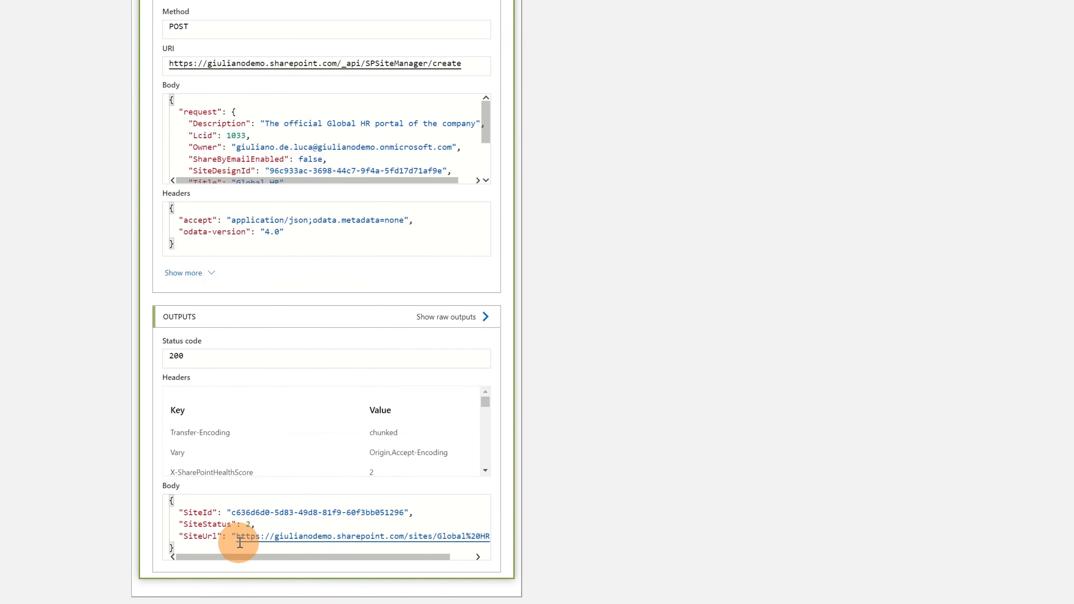
{"action": "left_click_drag", "start_coordinate": [237, 536], "coordinate": [467, 538]}
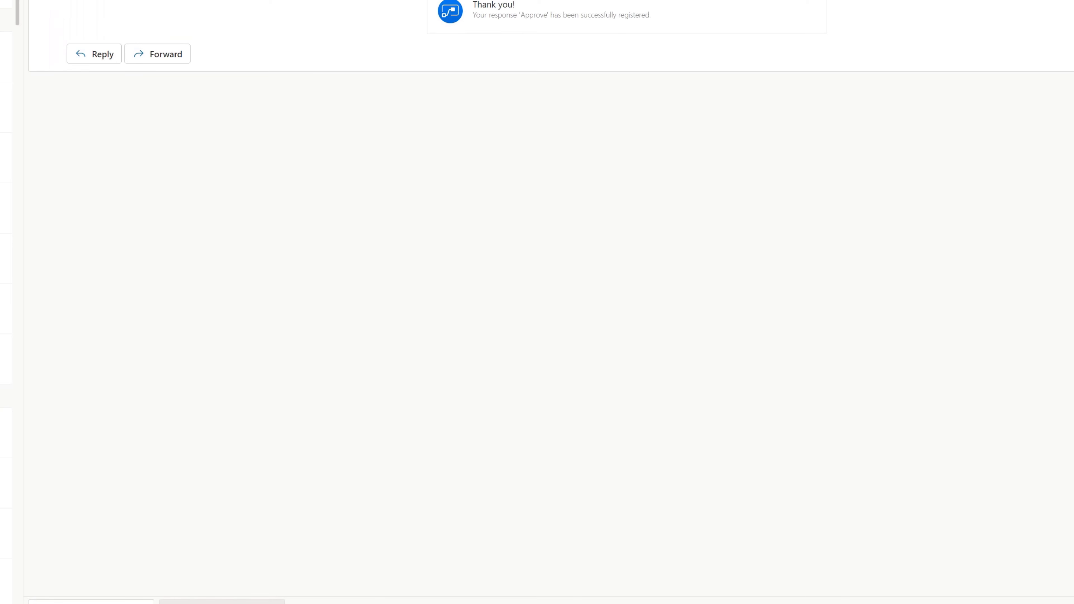
Load the Global HR site URL, dismiss the site design prompt and close the Next steps panel.
{"action": "key", "text": "ctrl+v"}
{"action": "key", "text": "Return"}
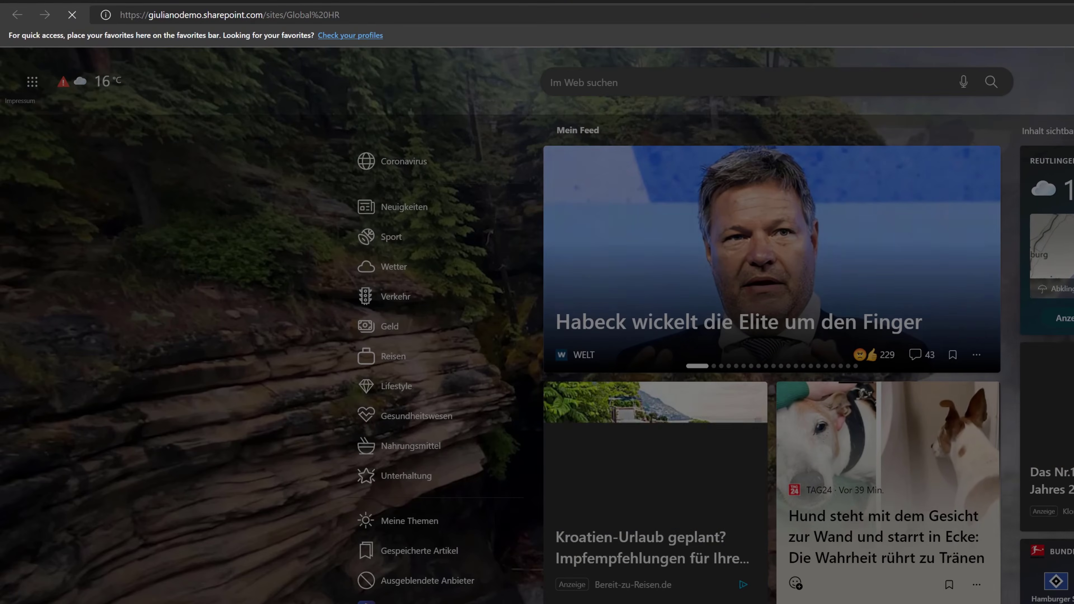
{"action": "key", "text": "Escape"}
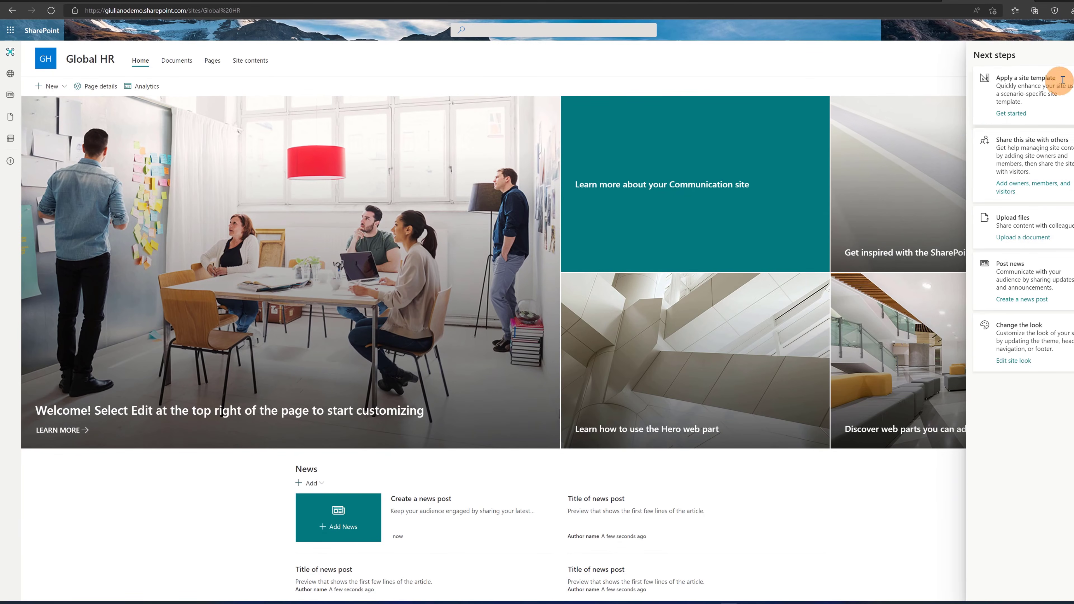
{"action": "left_click", "coordinate": [1070, 58]}
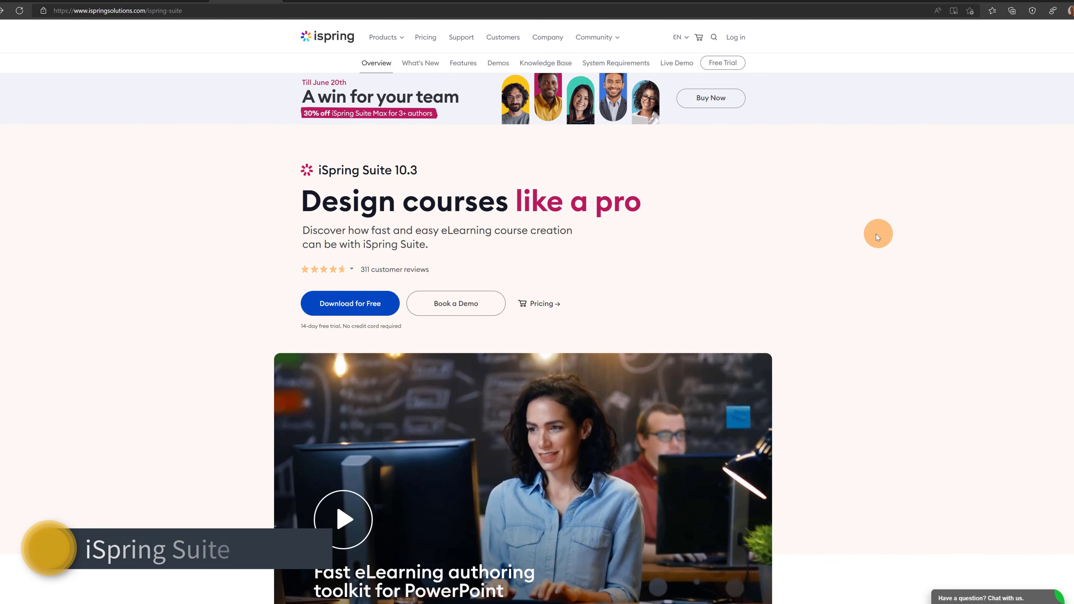
View the iSpring Suite free trial form, return to the product page and scroll it.
{"action": "mouse_move", "coordinate": [403, 45]}
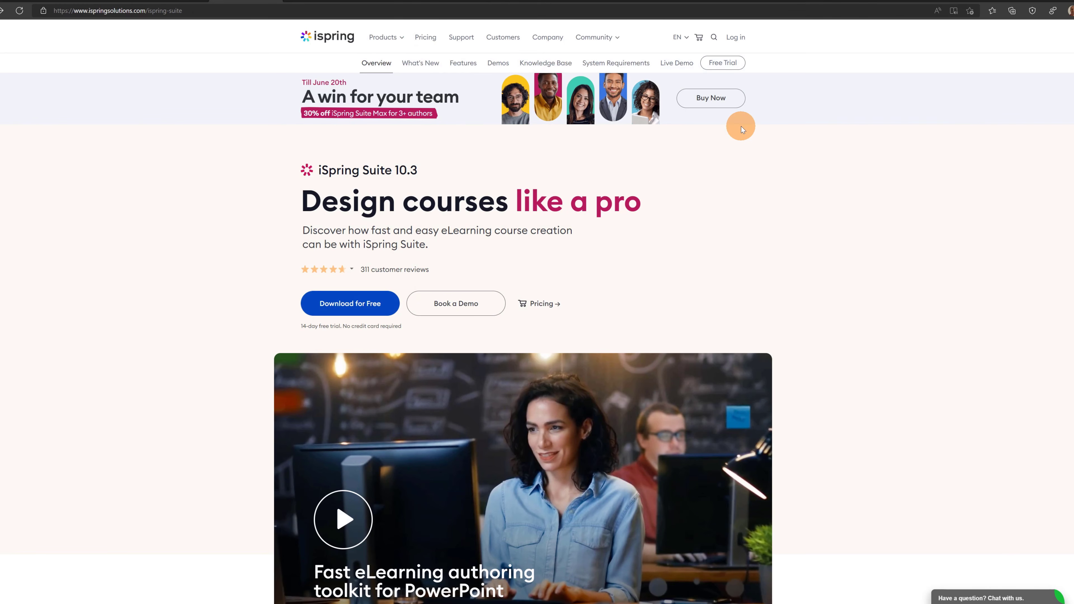
{"action": "left_click", "coordinate": [725, 68]}
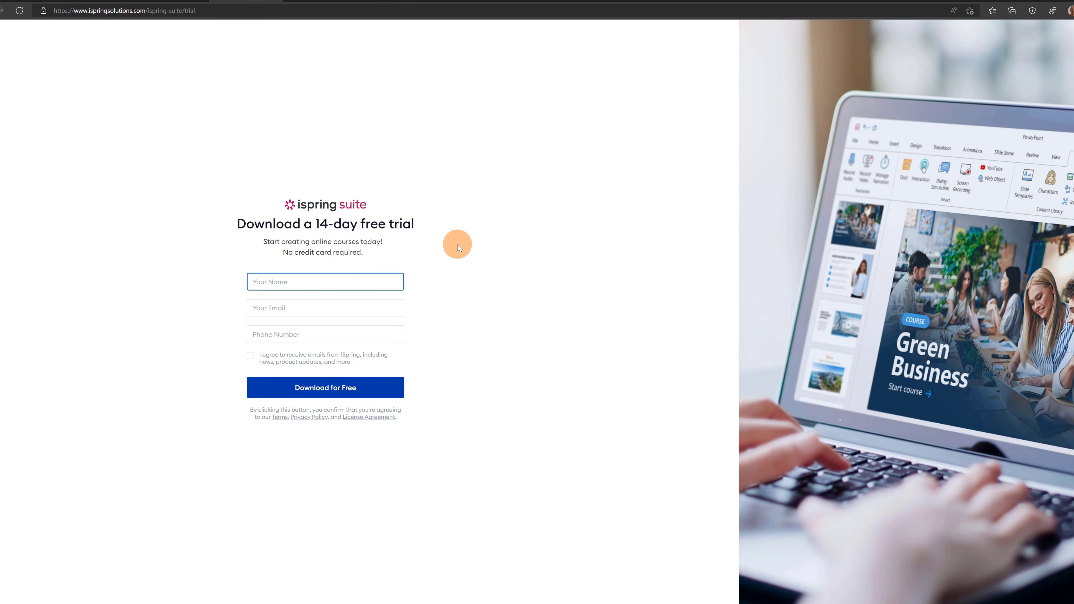
{"action": "left_click", "coordinate": [0, 10]}
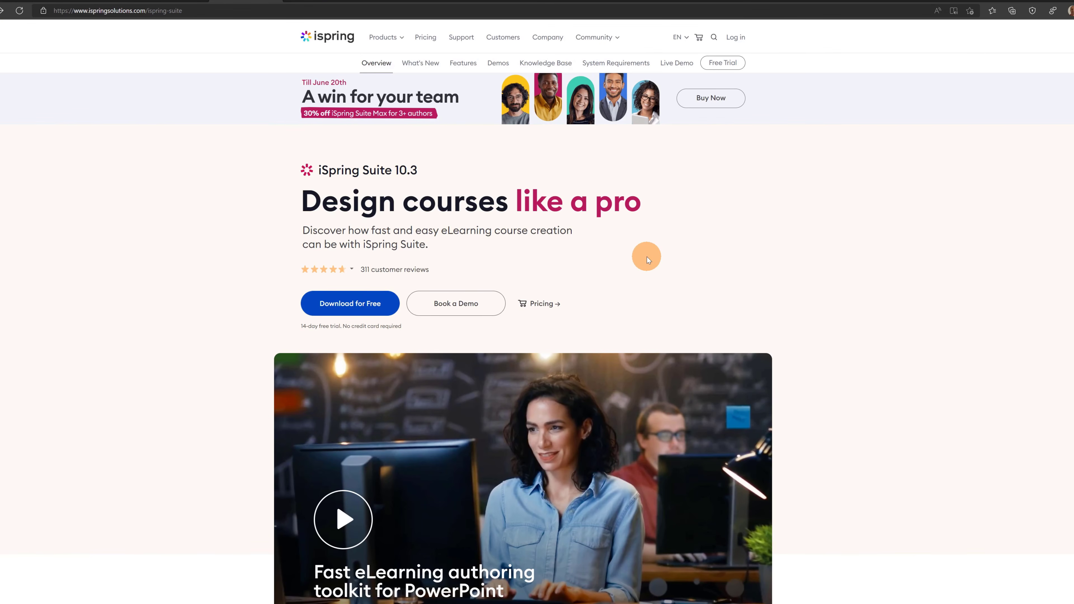
{"action": "scroll", "coordinate": [648, 258], "scroll_direction": "down", "scroll_amount": 12}
{"action": "scroll", "coordinate": [647, 254], "scroll_direction": "up", "scroll_amount": 4}
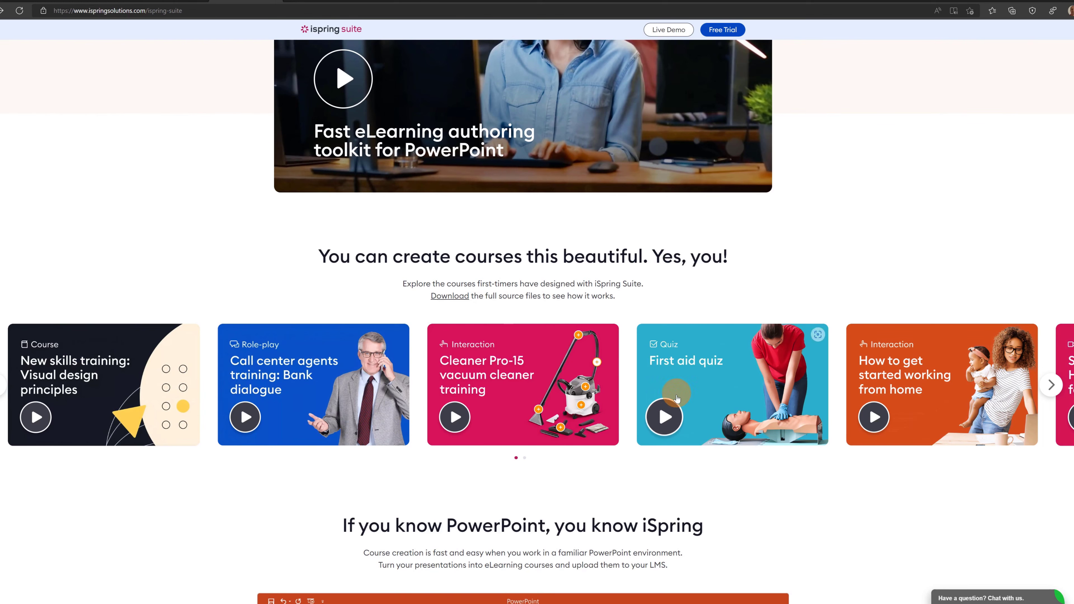
{"action": "left_click", "coordinate": [670, 415]}
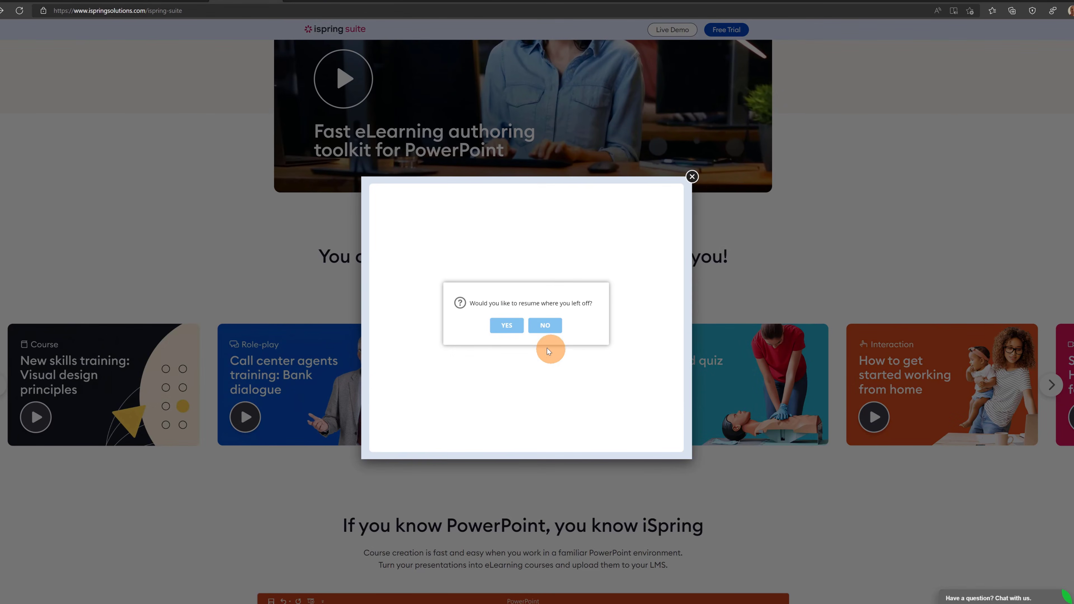
{"action": "left_click", "coordinate": [510, 326]}
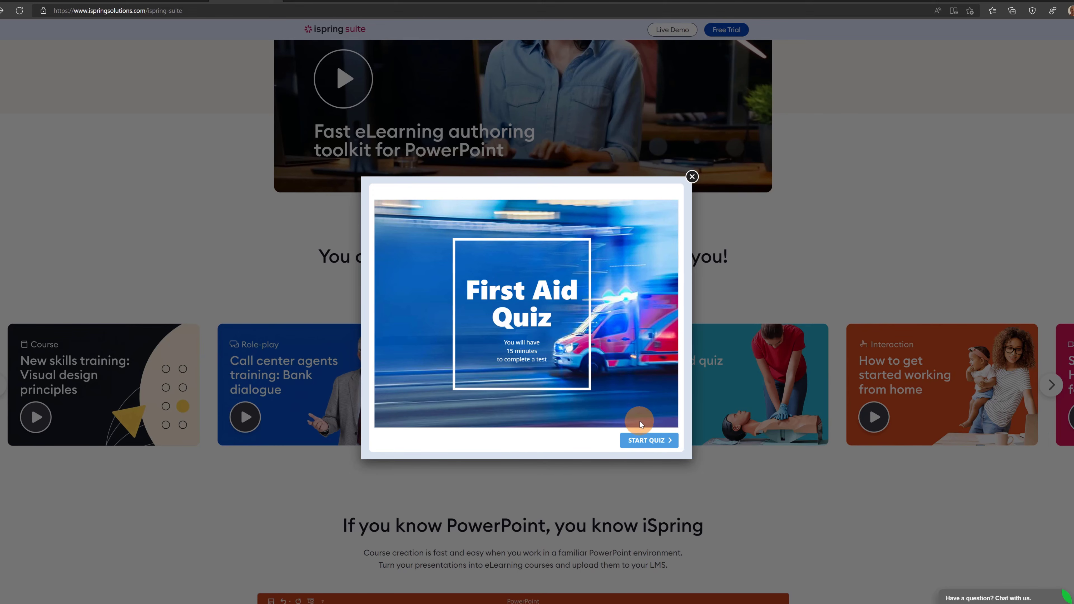
{"action": "left_click", "coordinate": [650, 440]}
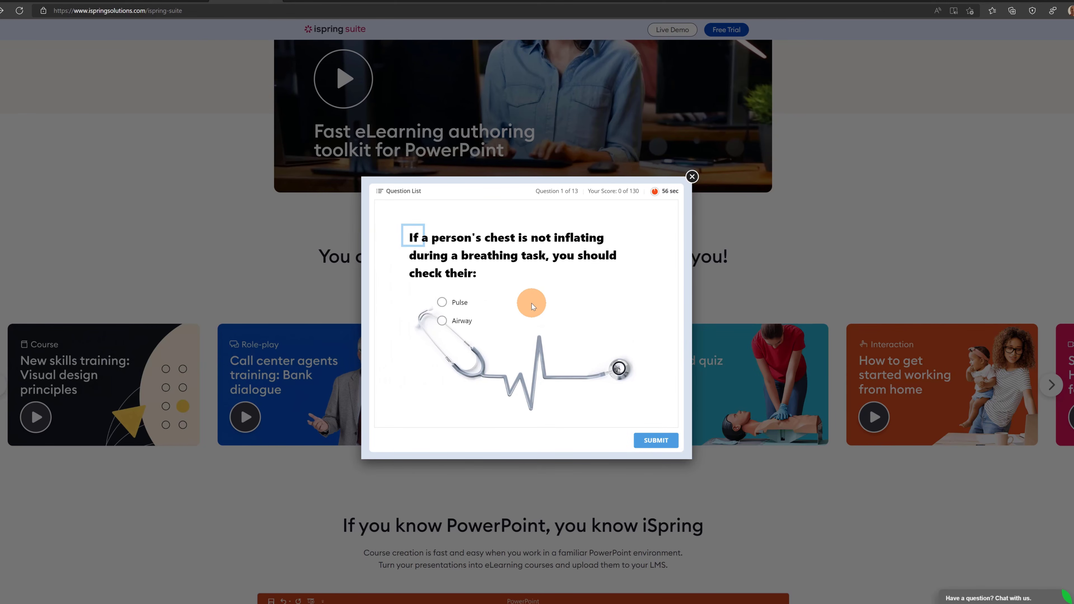
{"action": "left_click", "coordinate": [464, 321]}
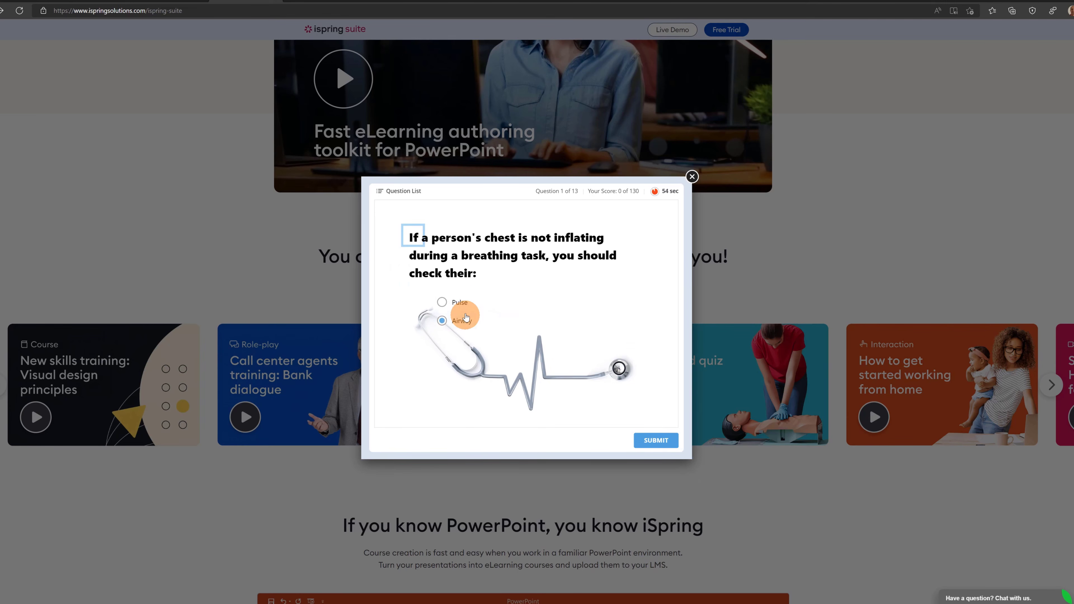
{"action": "left_click", "coordinate": [653, 442]}
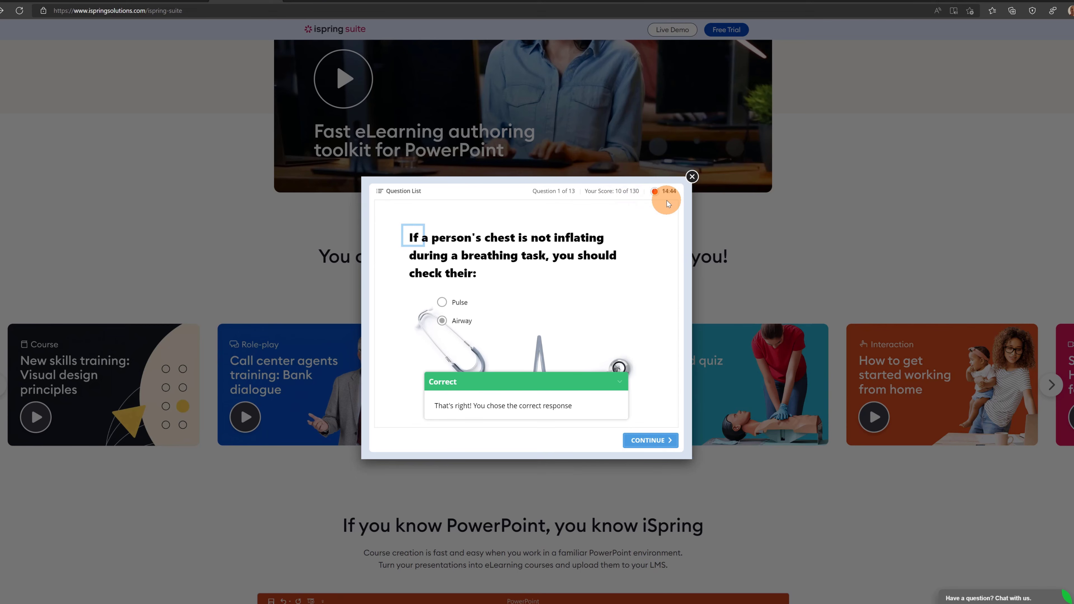
{"action": "left_click", "coordinate": [692, 176]}
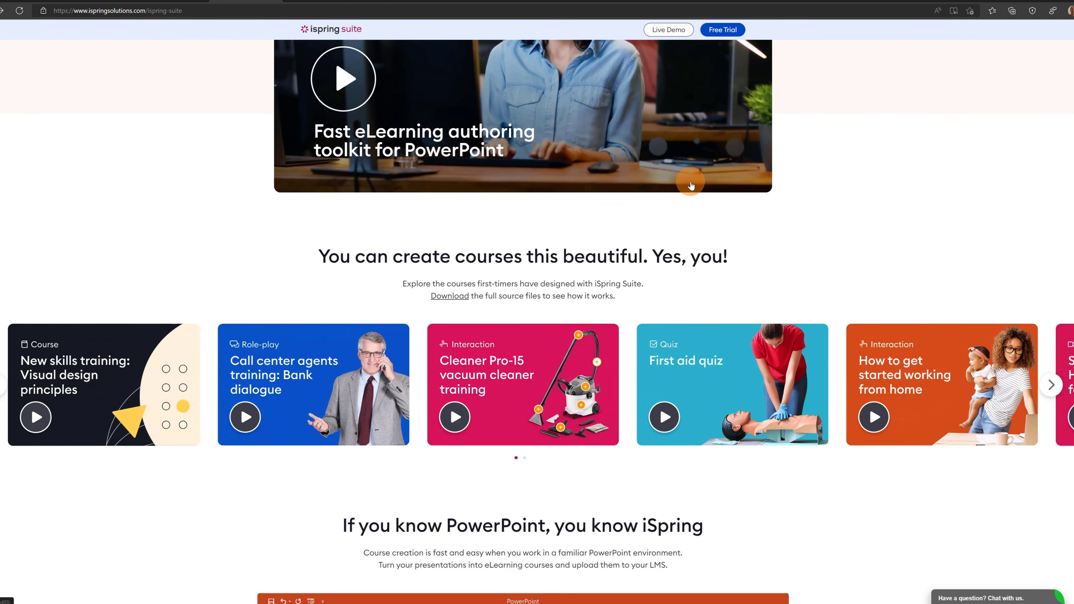
{"action": "left_click", "coordinate": [1053, 387]}
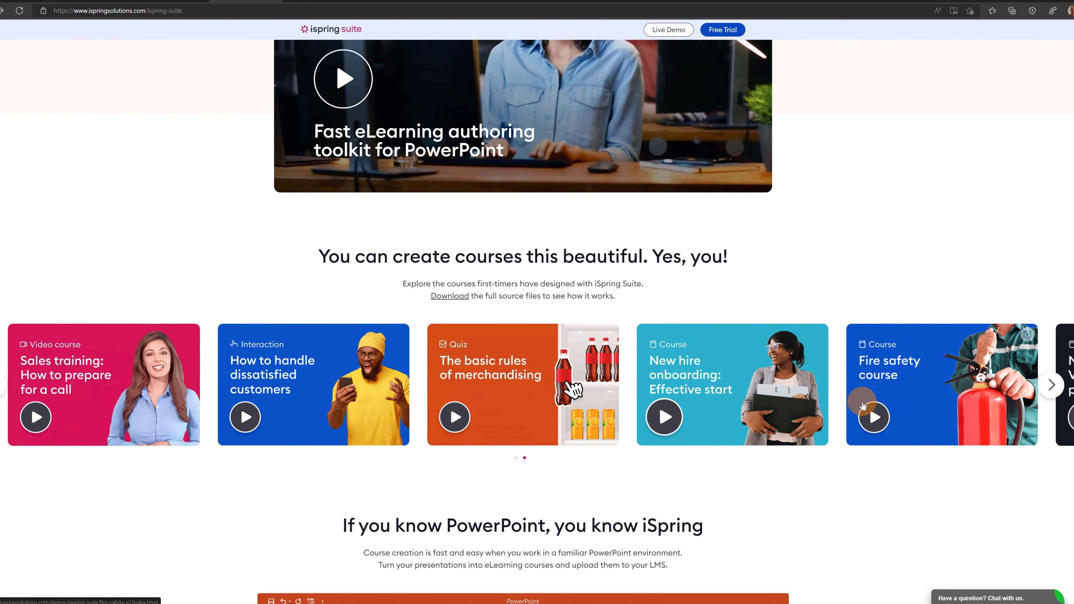
{"action": "left_click", "coordinate": [1046, 393]}
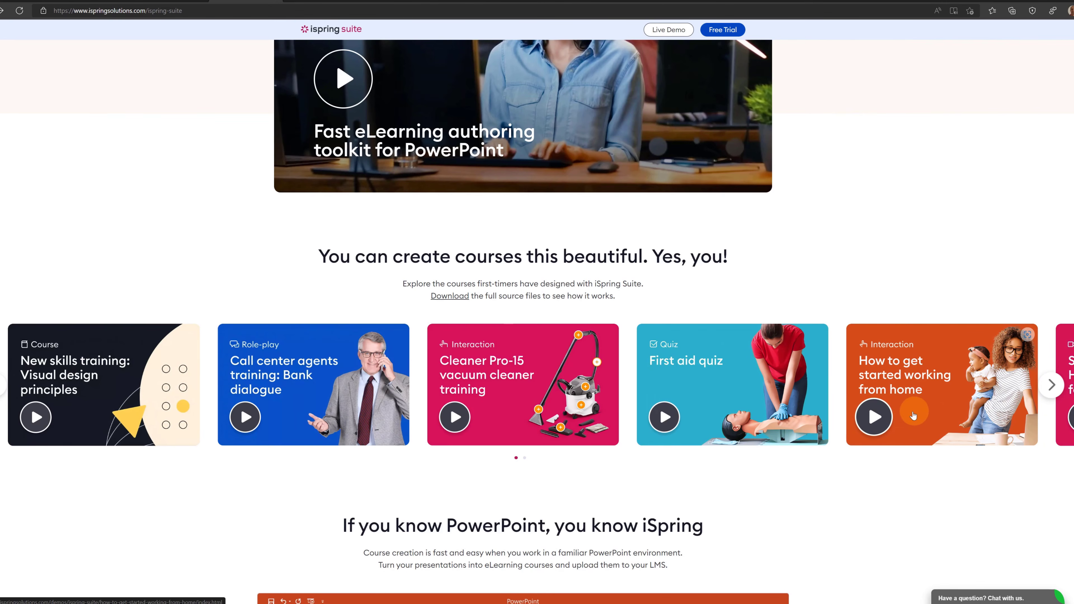
{"action": "left_click", "coordinate": [874, 417]}
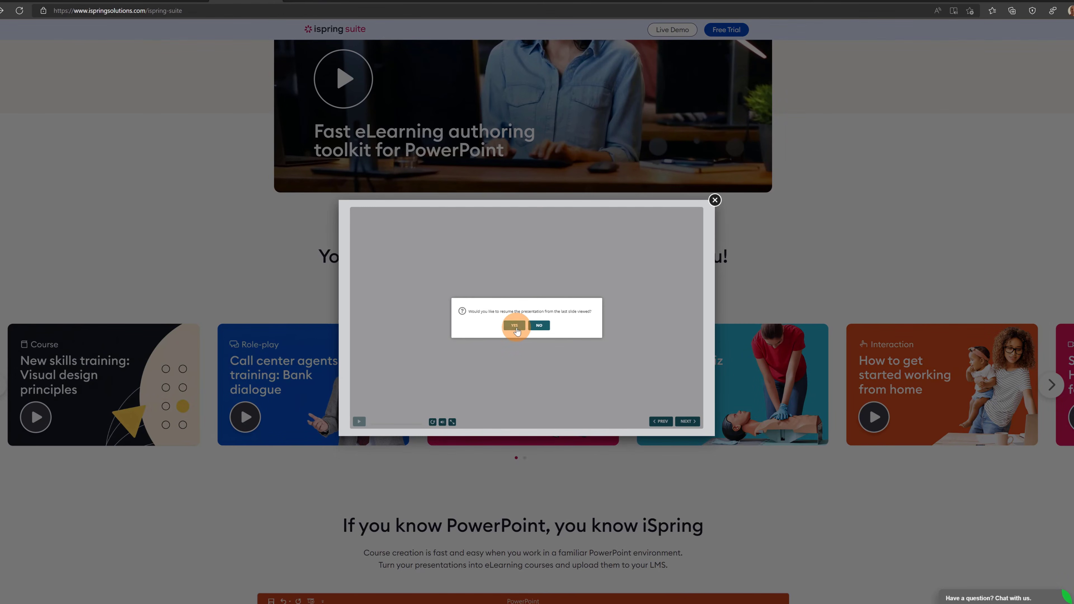
{"action": "left_click", "coordinate": [539, 325]}
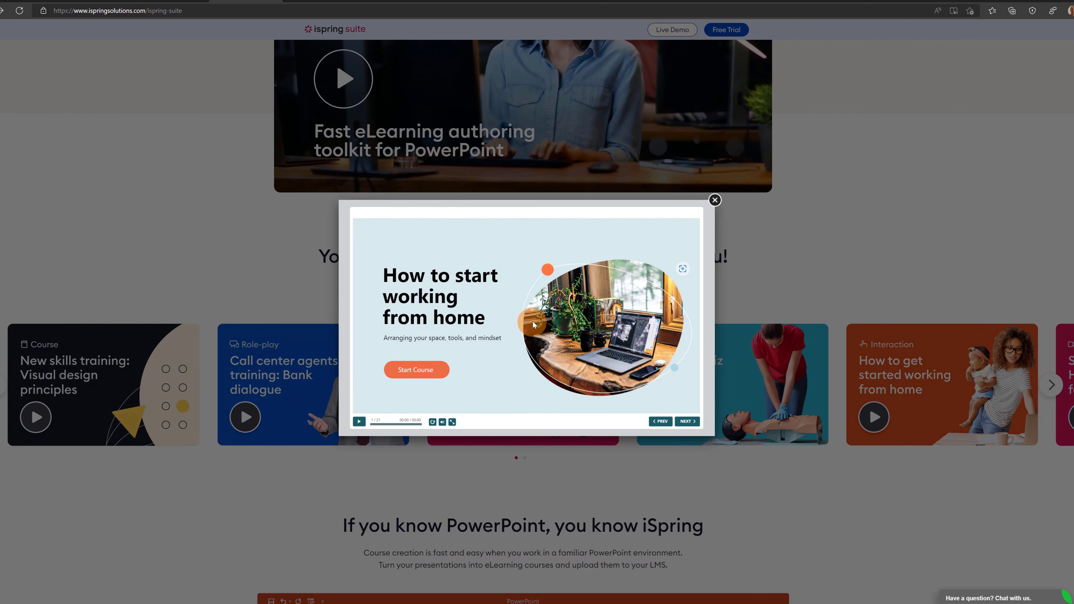
{"action": "left_click", "coordinate": [443, 372]}
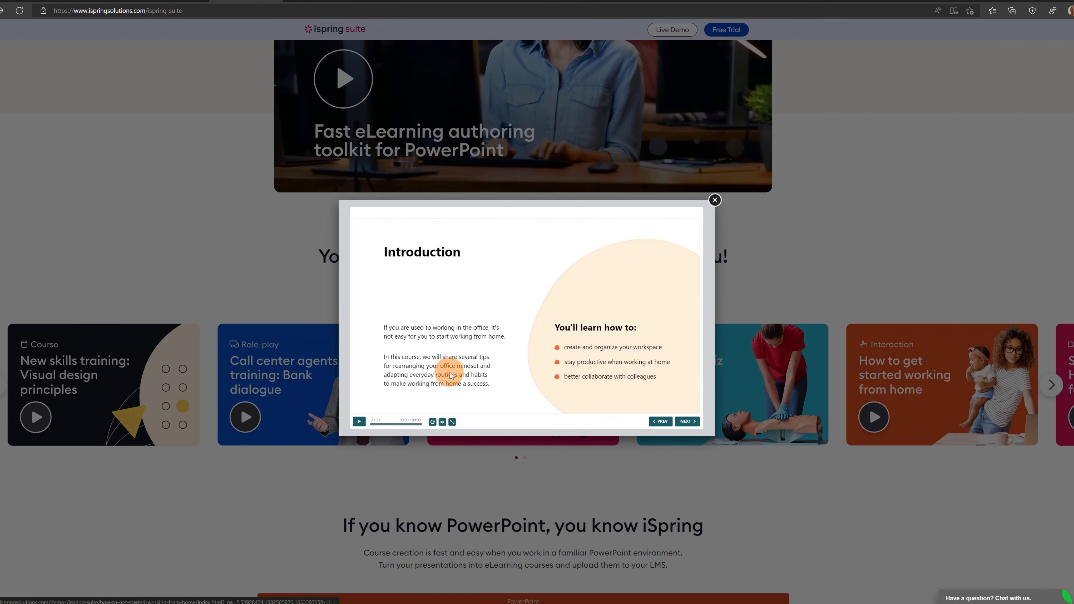
{"action": "left_click", "coordinate": [688, 422]}
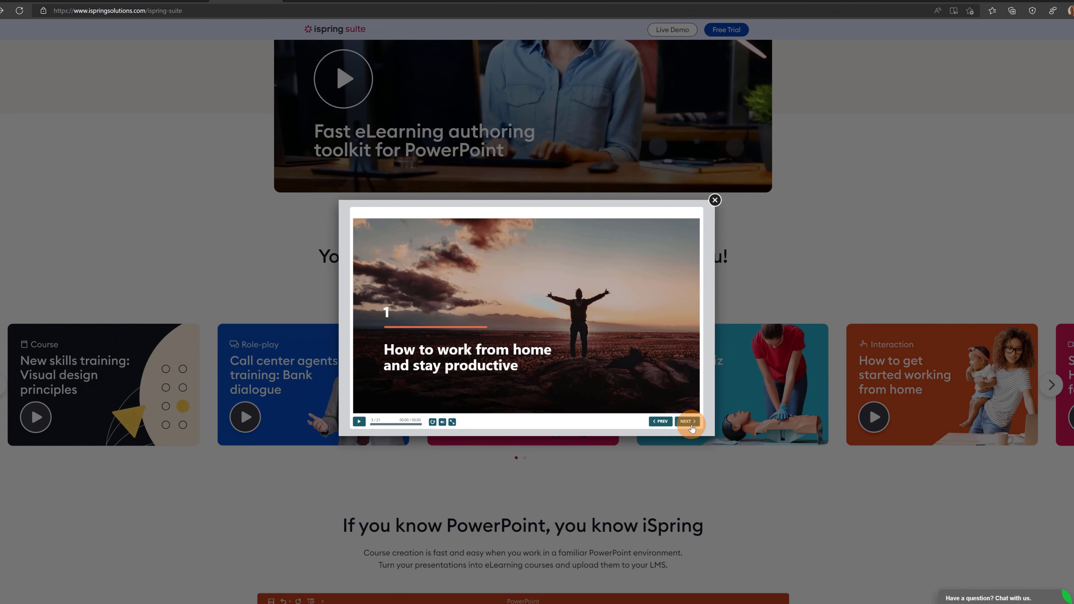
{"action": "left_click", "coordinate": [687, 421]}
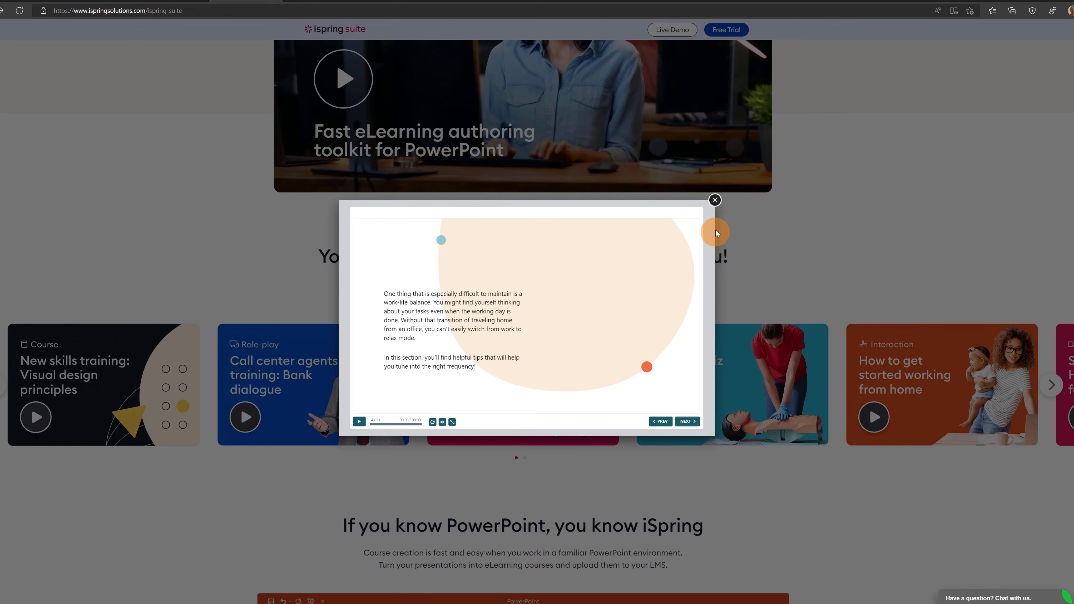
{"action": "left_click", "coordinate": [715, 201]}
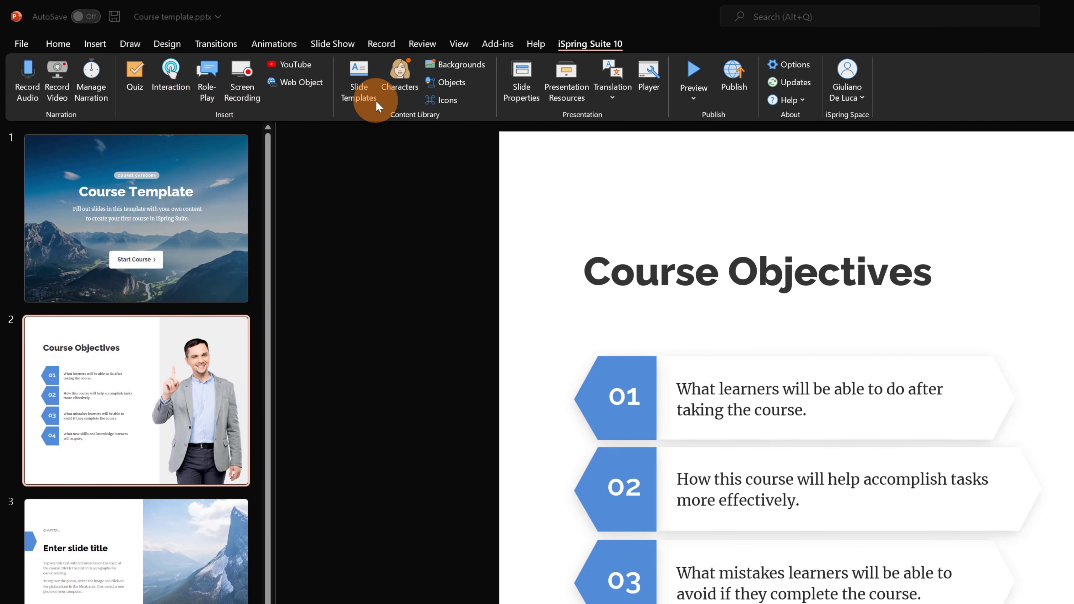
Browse through the Slide Templates library, then close it.
{"action": "left_click", "coordinate": [366, 104]}
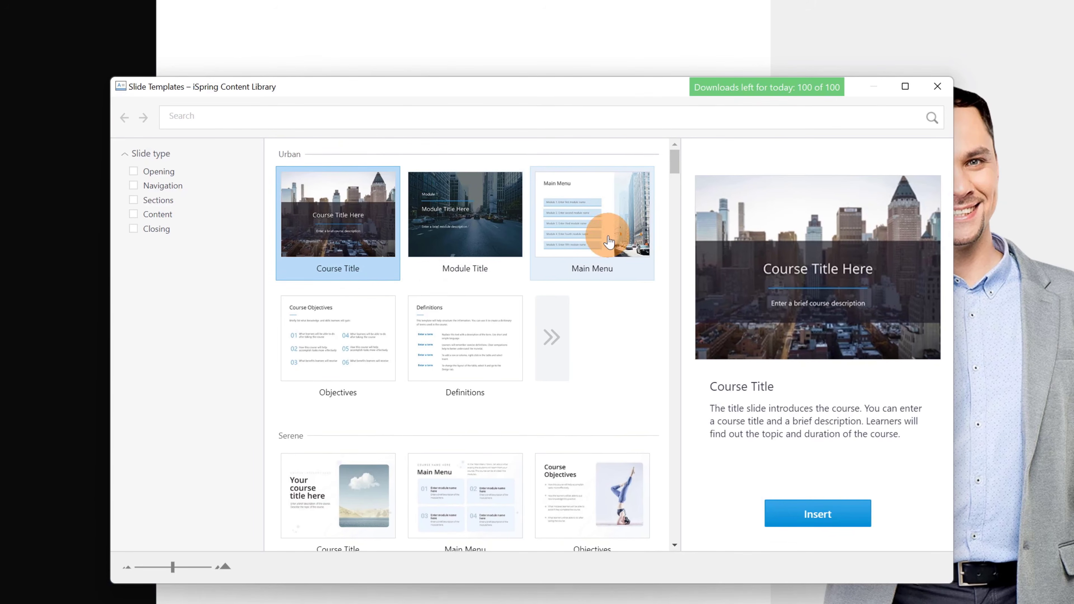
{"action": "scroll", "coordinate": [651, 248], "scroll_direction": "down", "scroll_amount": 10}
{"action": "scroll", "coordinate": [643, 249], "scroll_direction": "down", "scroll_amount": 10}
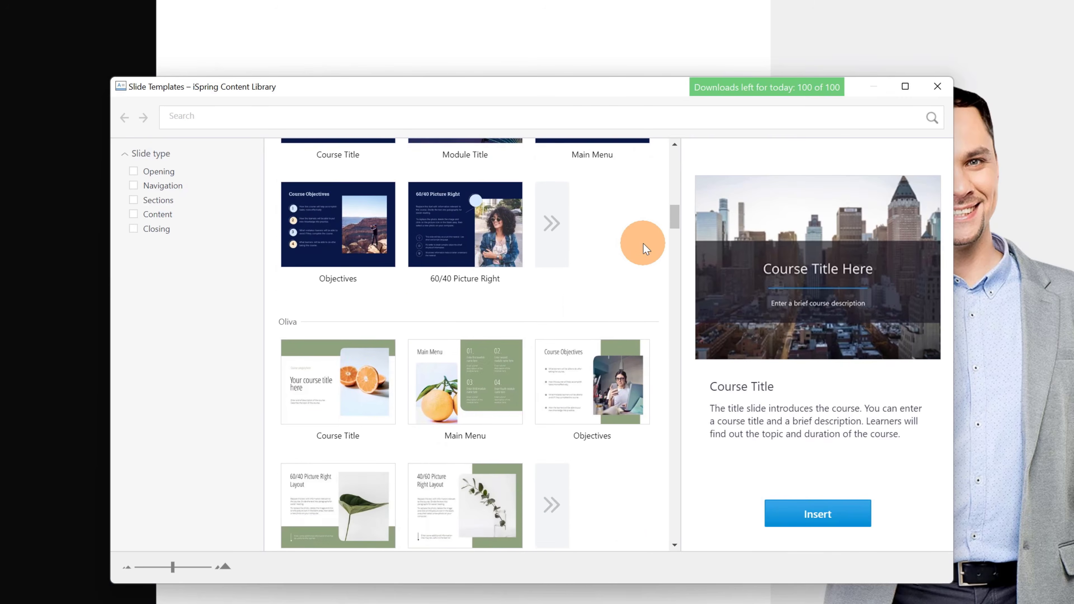
{"action": "scroll", "coordinate": [567, 309], "scroll_direction": "down", "scroll_amount": 6}
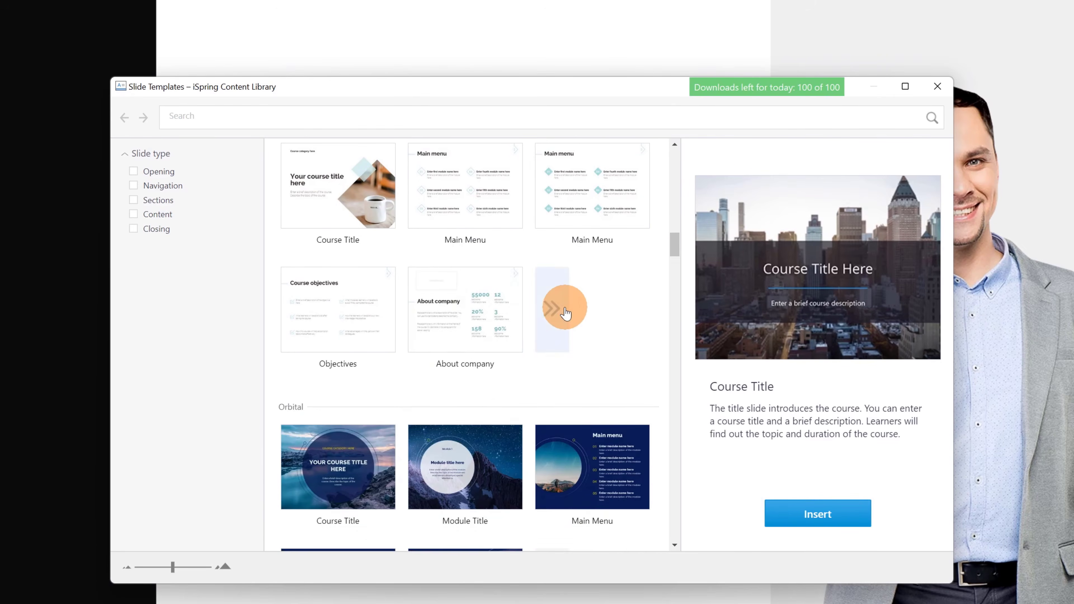
{"action": "scroll", "coordinate": [582, 316], "scroll_direction": "down", "scroll_amount": 15}
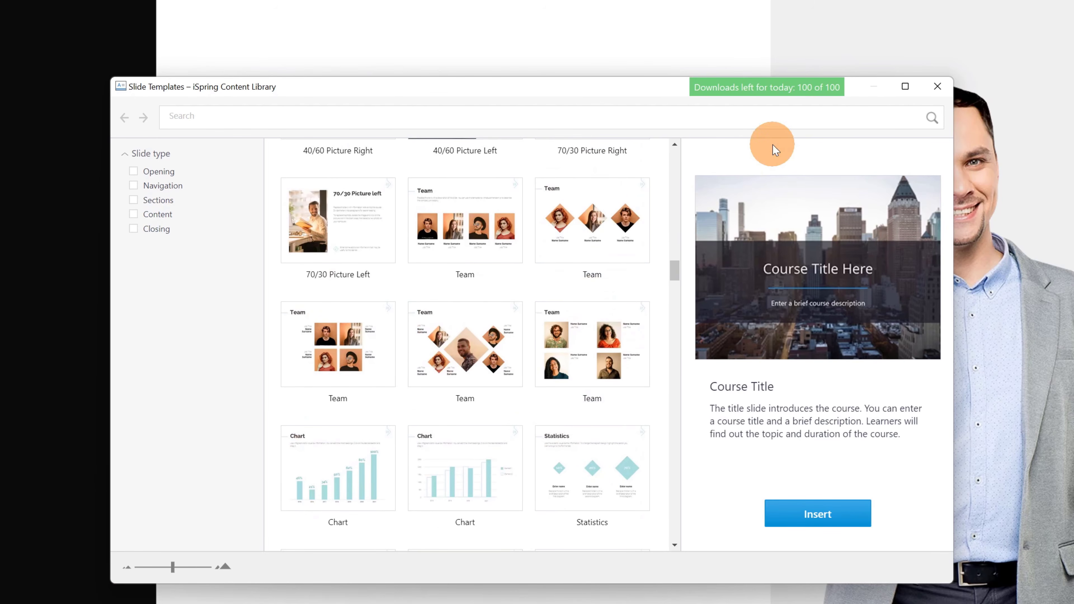
{"action": "left_click", "coordinate": [943, 97]}
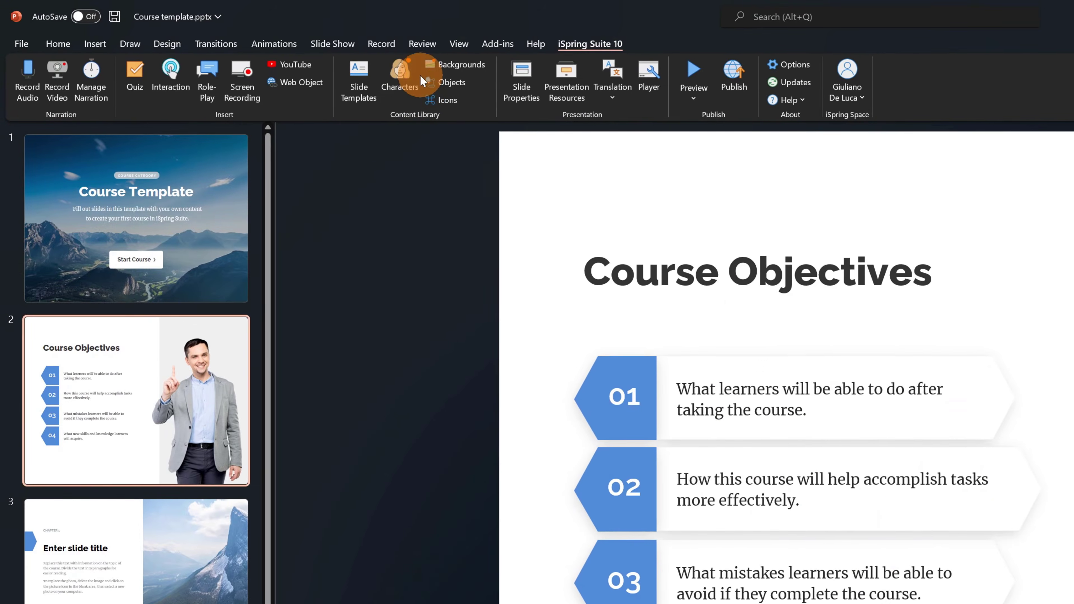
Open the Characters library and scroll through its stock character photos.
{"action": "left_click", "coordinate": [403, 70]}
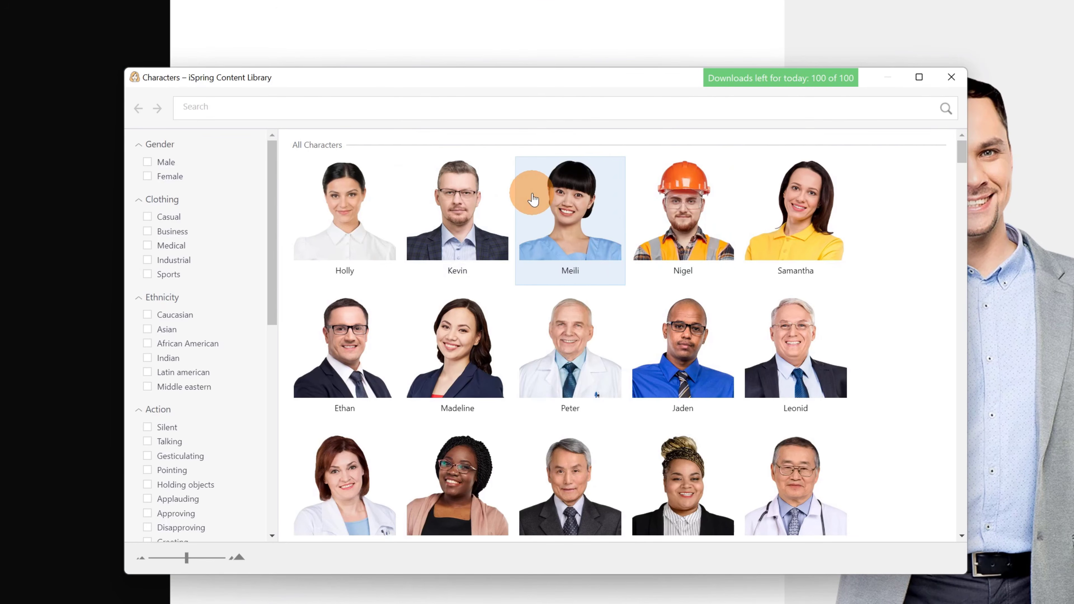
{"action": "scroll", "coordinate": [677, 300], "scroll_direction": "down", "scroll_amount": 4}
{"action": "scroll", "coordinate": [706, 315], "scroll_direction": "down", "scroll_amount": 5}
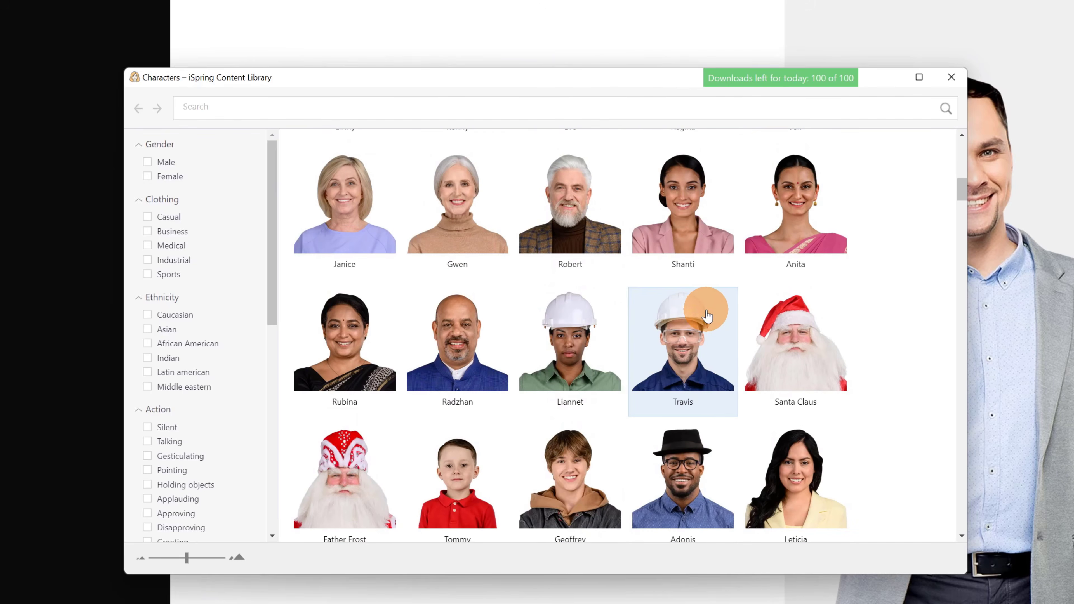